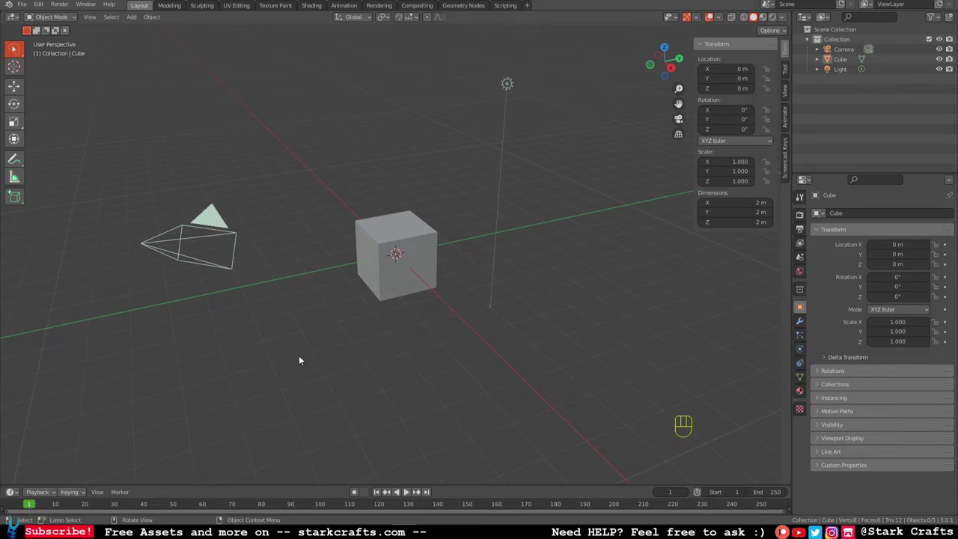
middle_click_drag(256, 296, 524, 301)
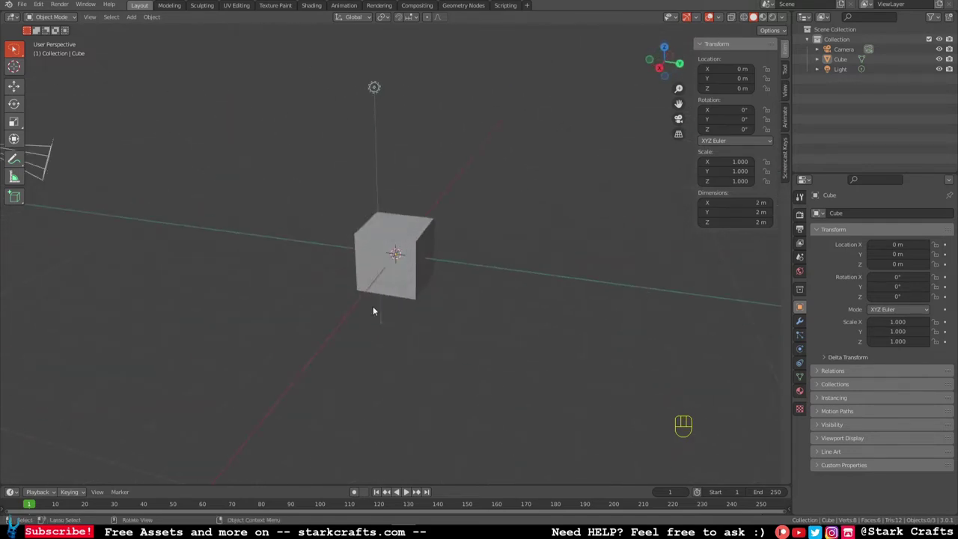
middle_click_drag(265, 265, 369, 296)
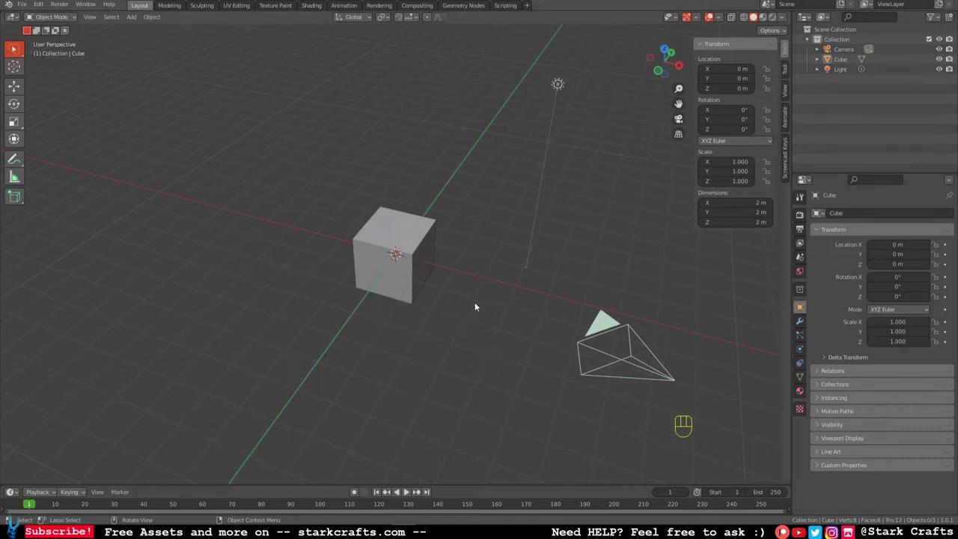
middle_click_drag(489, 302, 438, 298)
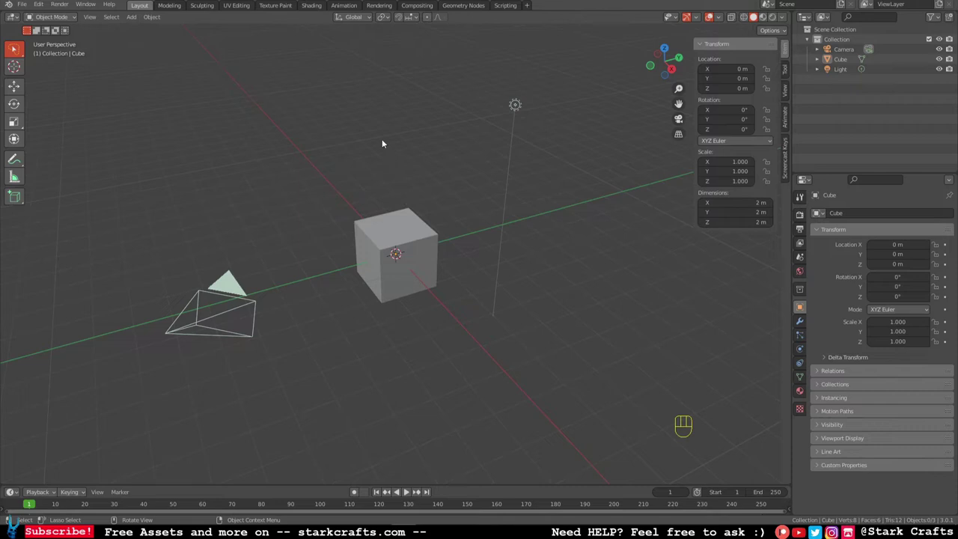
middle_click_drag(279, 148, 482, 151)
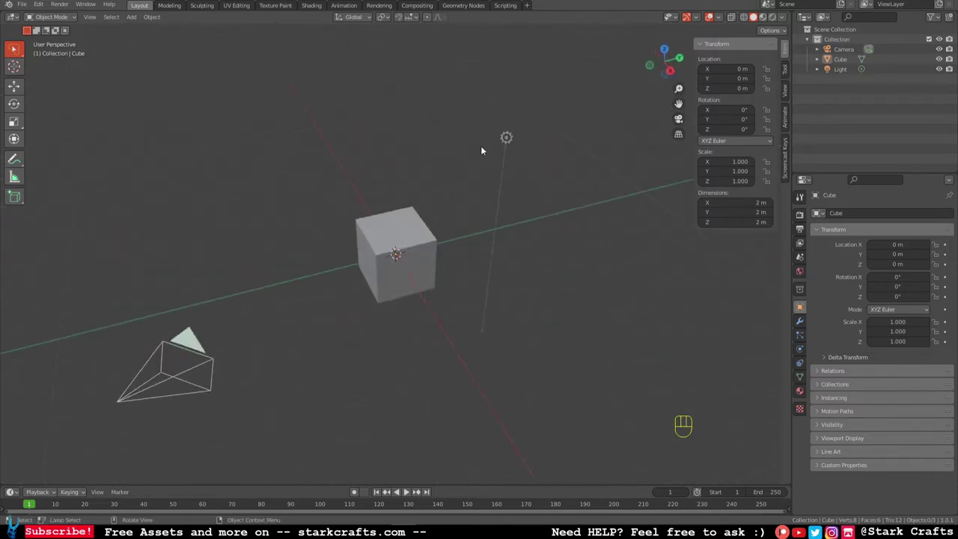
middle_click_drag(293, 148, 381, 157)
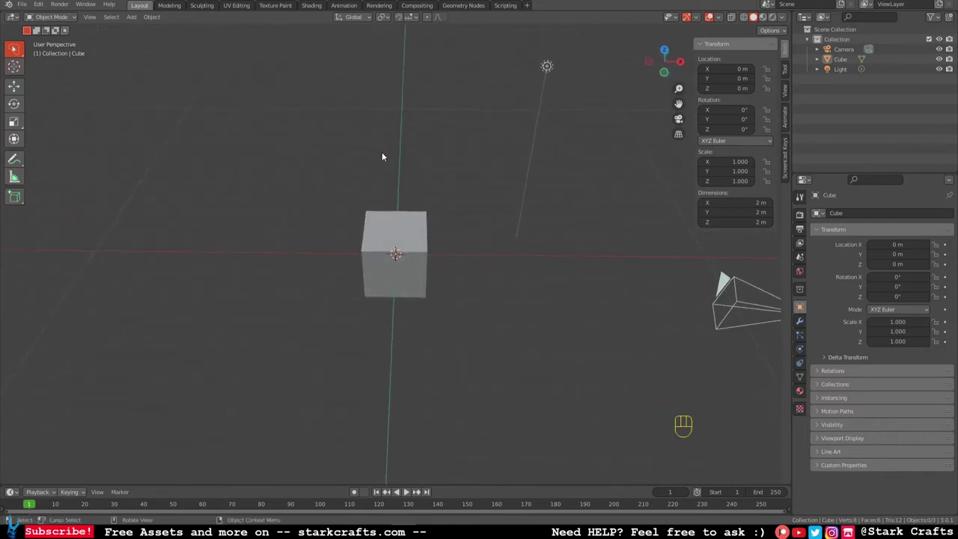
middle_click_drag(496, 218, 452, 184)
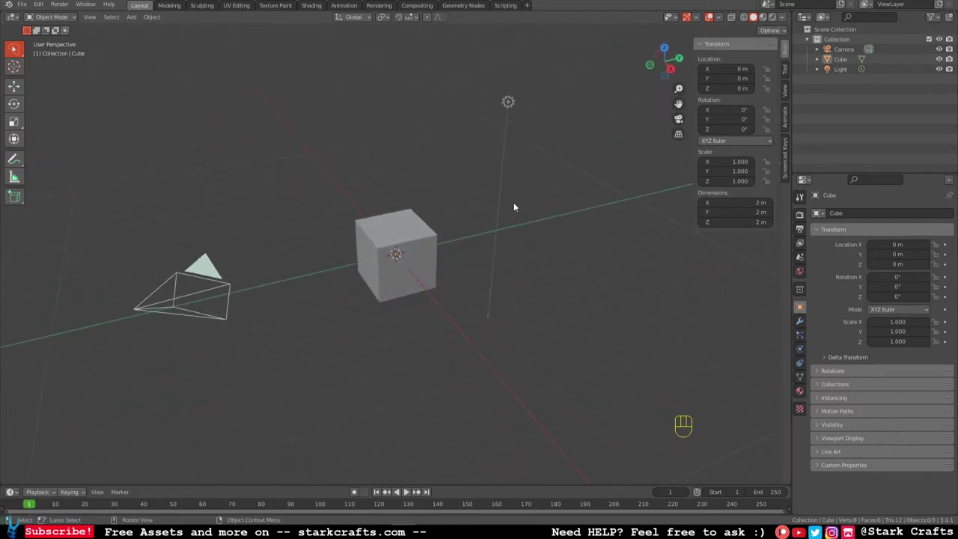
mouse_move(530, 207)
middle_mouse_down()
mouse_move(543, 210)
mouse_move(523, 215)
middle_mouse_up()
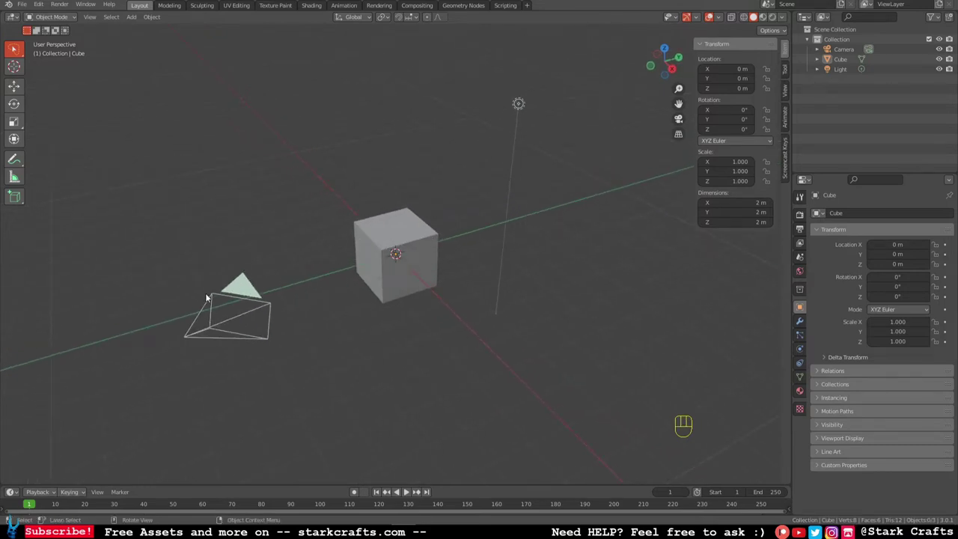
Step: Delete the default cube and add a new collection to the scene, making it the active one
left_click(426, 248)
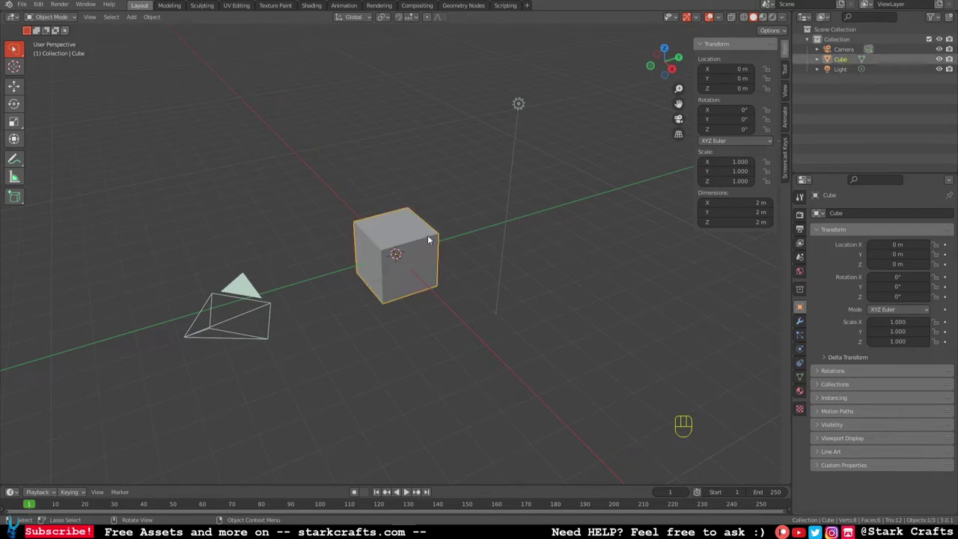
key("Delete")
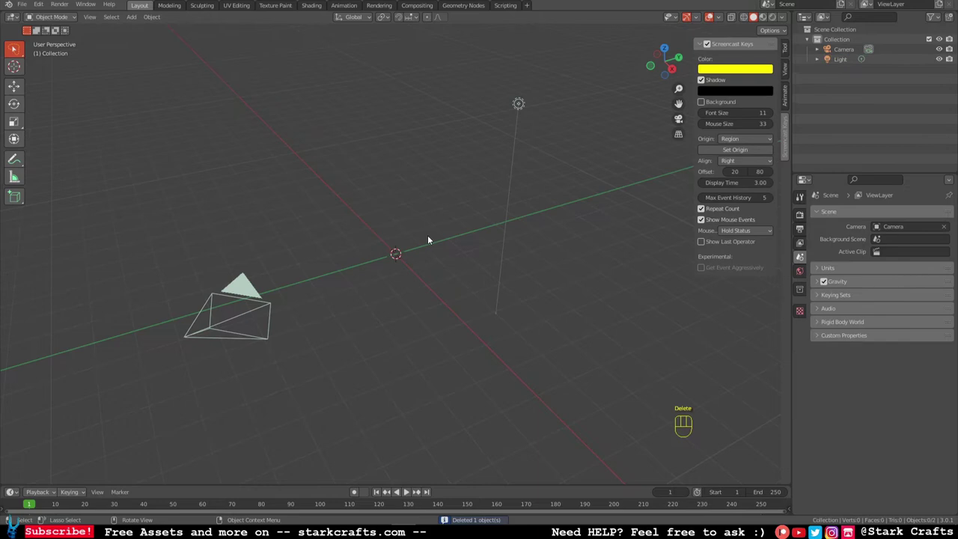
left_click(786, 48)
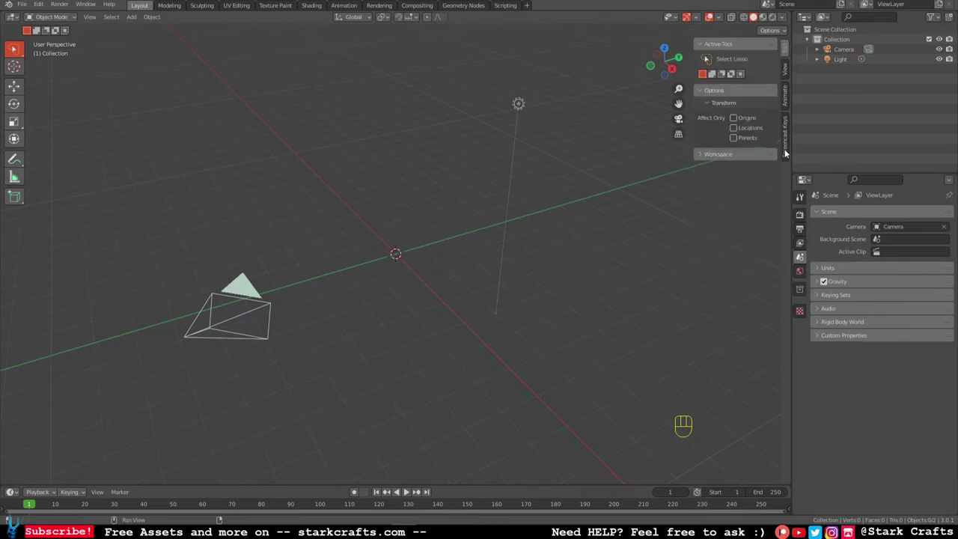
left_click(949, 21)
left_click(830, 67)
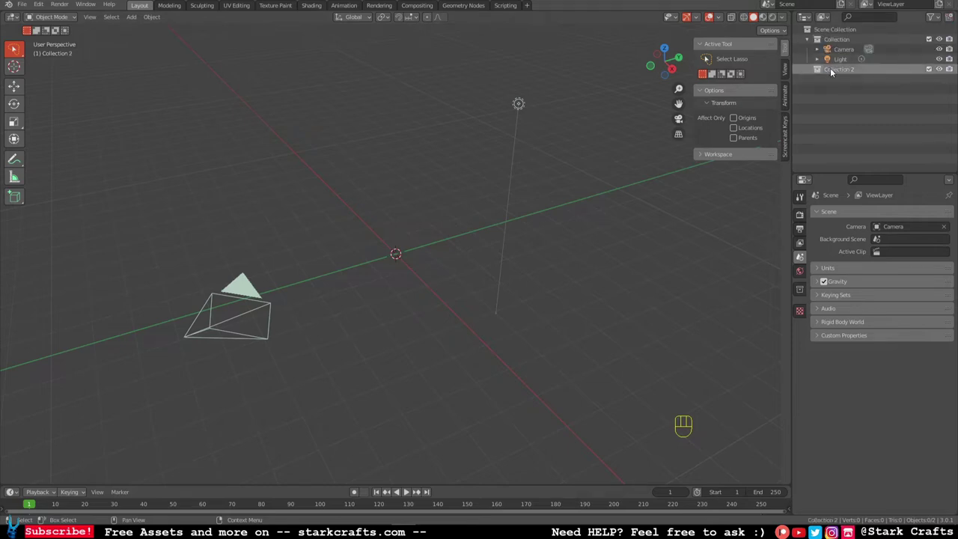
Step: Hide the light in the viewport
left_click(519, 104)
left_click(539, 103)
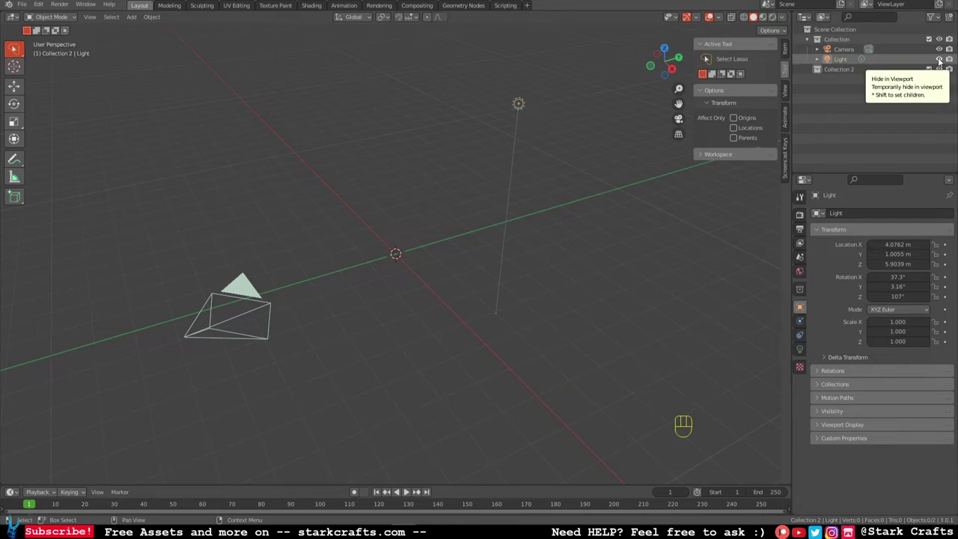
left_click(939, 60)
Step: Set the camera's X, Y and Z location to 0 m
left_click(897, 49)
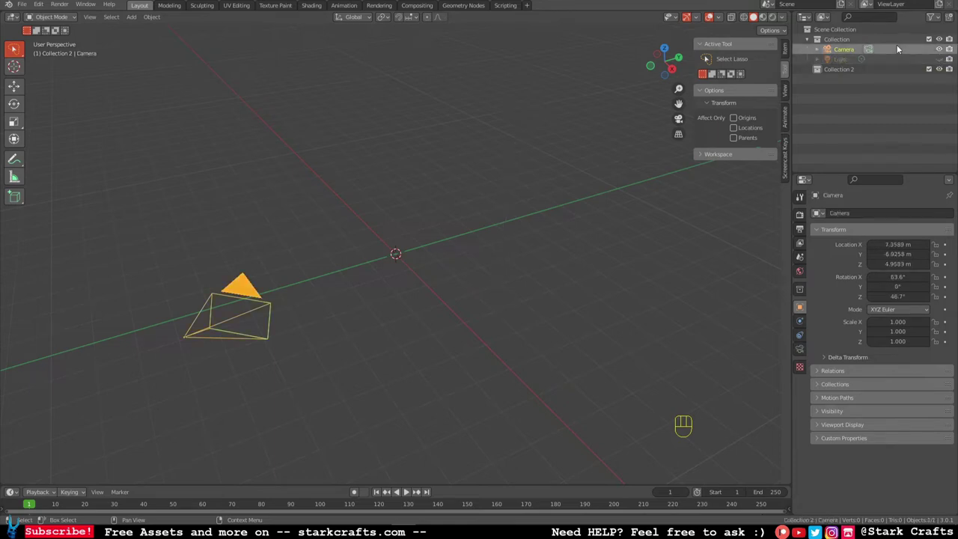
left_click(785, 50)
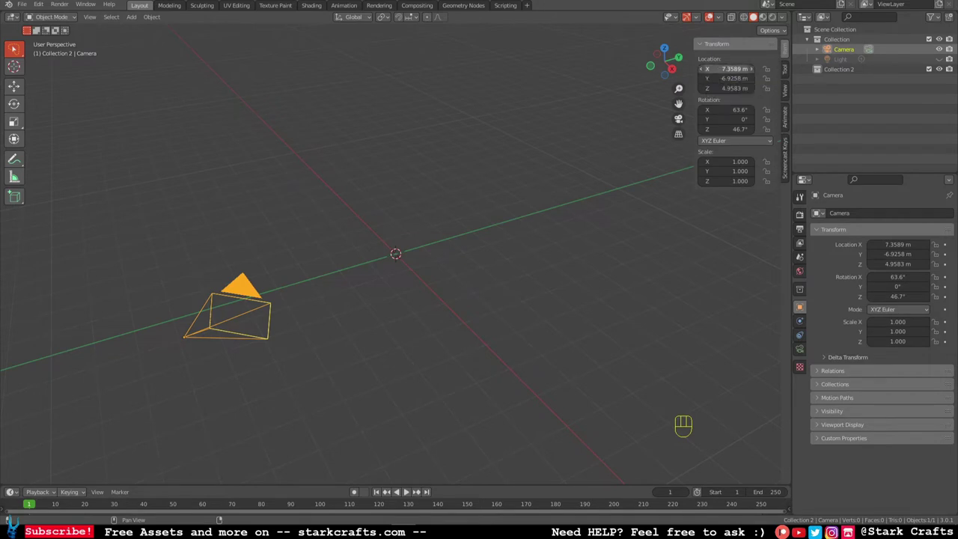
left_click(729, 68)
type("0")
key("Return")
left_click(732, 77)
type("0")
key("Return")
left_click(736, 88)
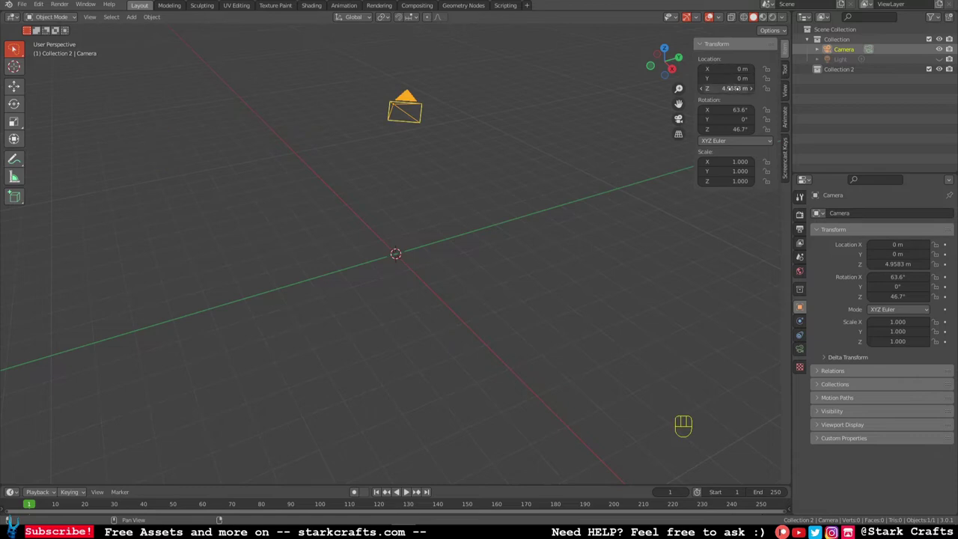
type("0")
key("Return")
Step: Set the camera's X and Z rotation to 0° and hide the camera in the viewport
left_click(734, 109)
type("0")
key("Return")
left_click(736, 129)
type("0")
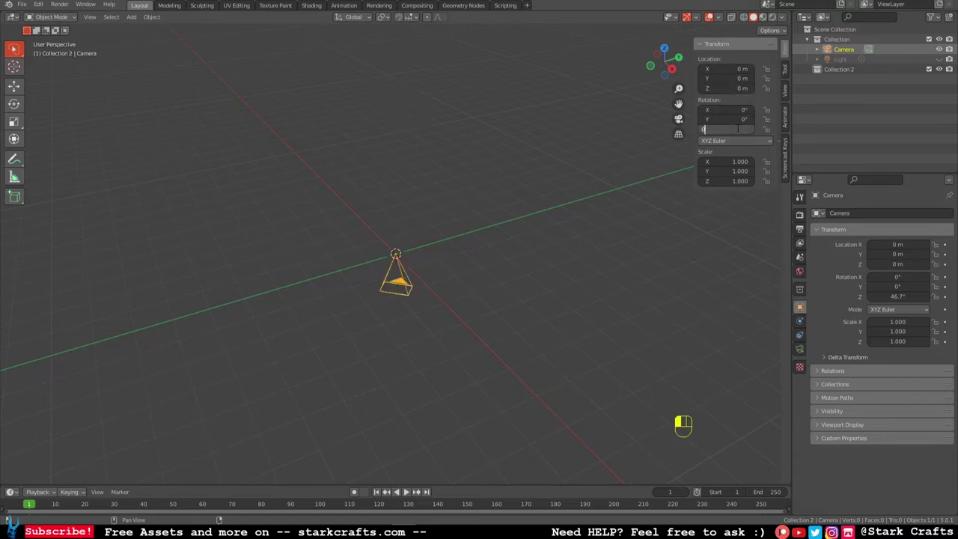
key("Return")
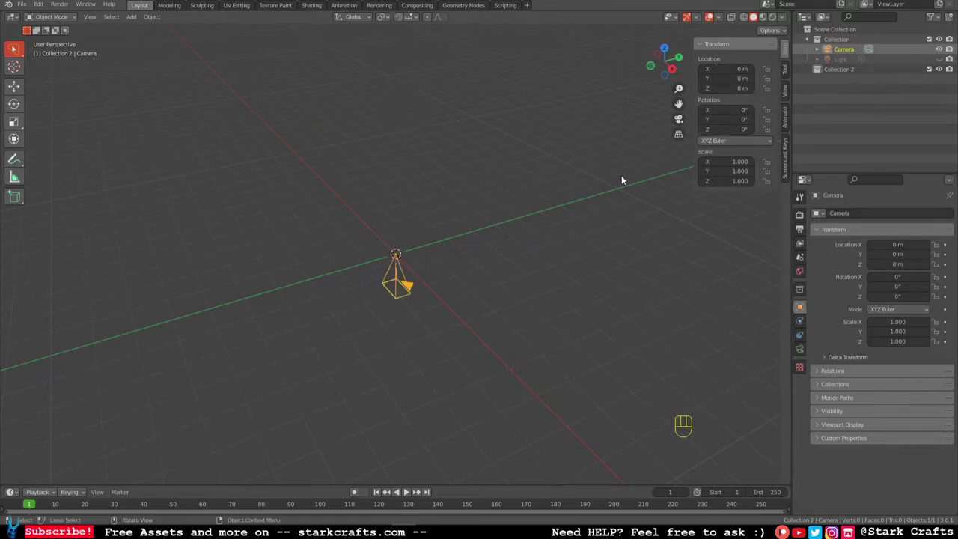
left_click(940, 49)
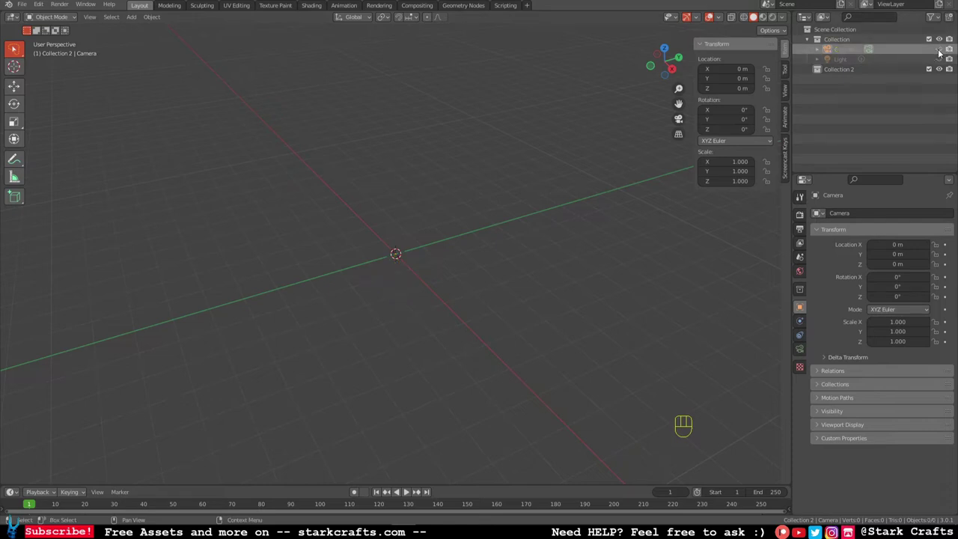
Step: Add a mesh plane to the second collection
middle_click_drag(478, 247, 204, 259)
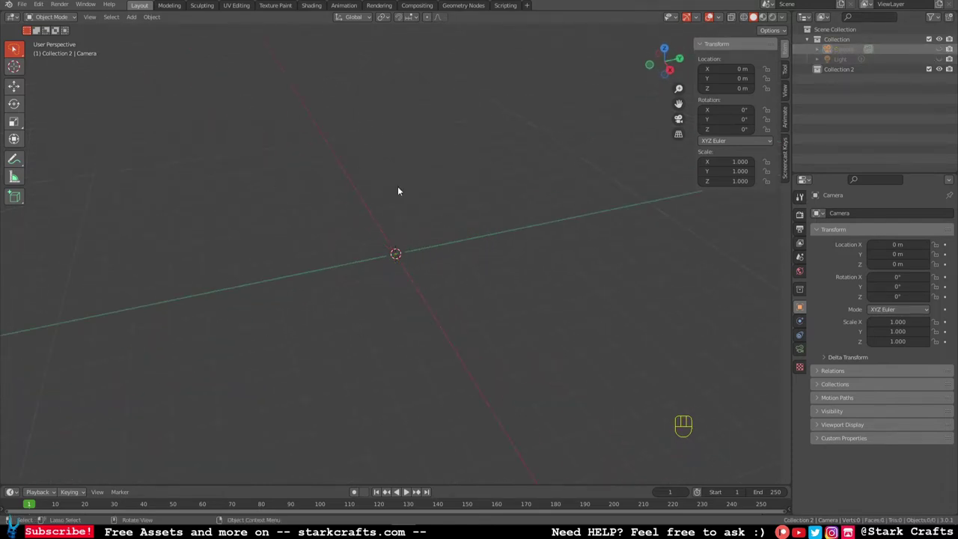
left_click(849, 69)
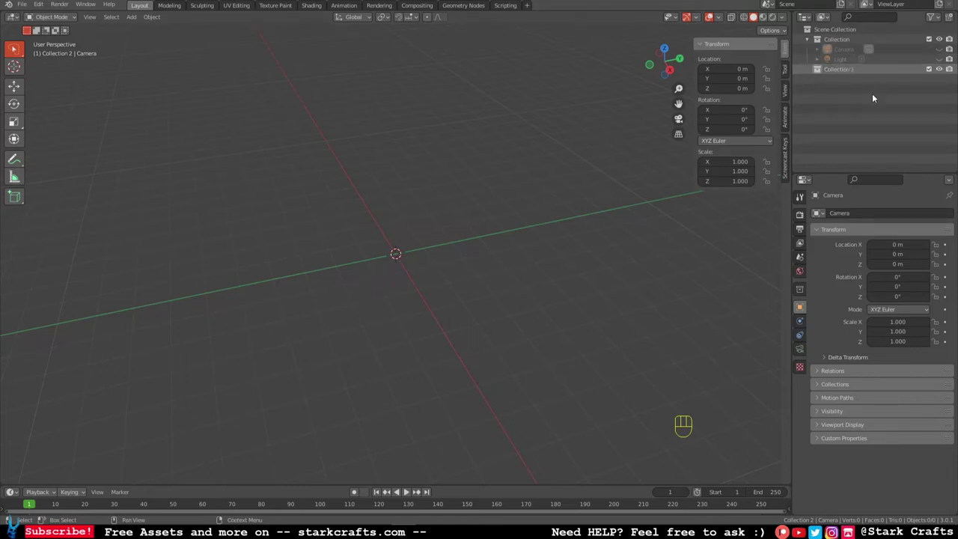
key("shift")
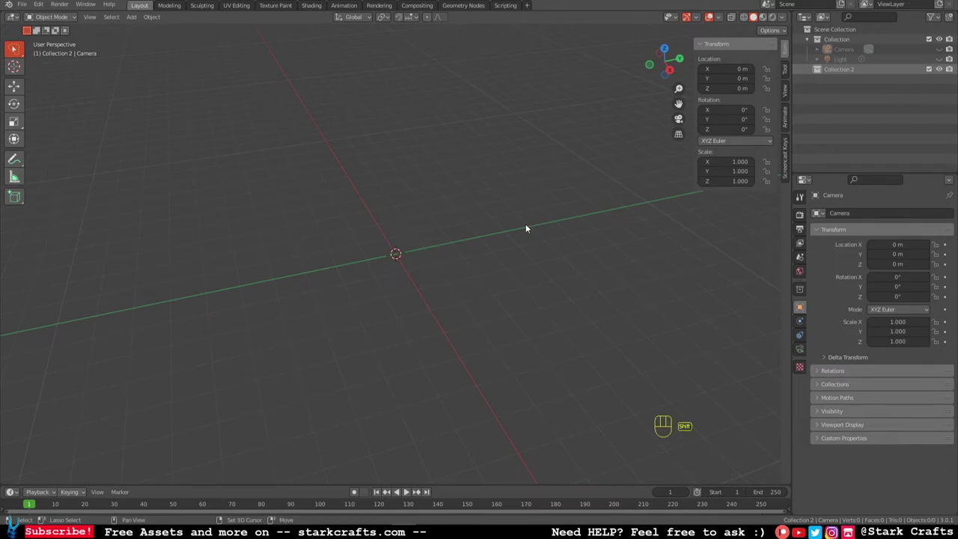
key("shift+a")
mouse_move(526, 228)
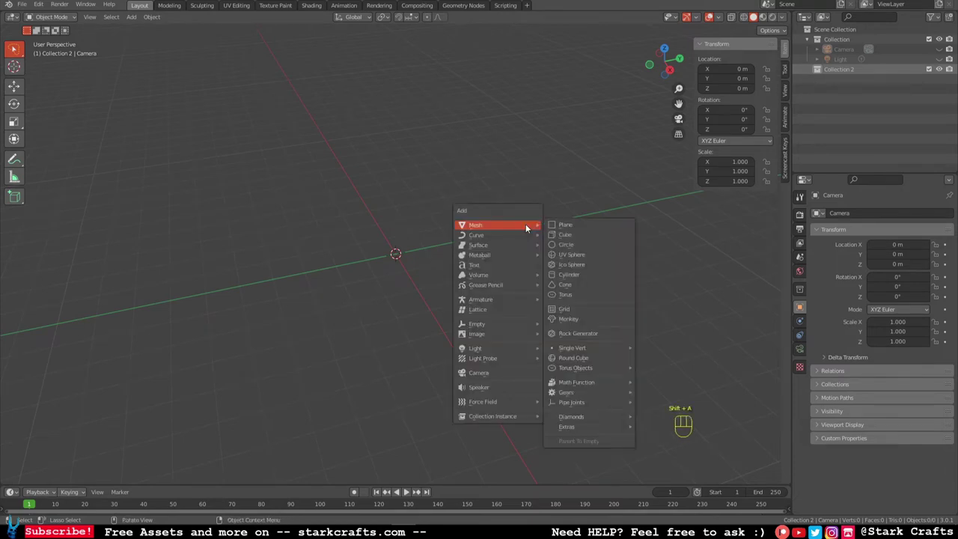
left_click(590, 225)
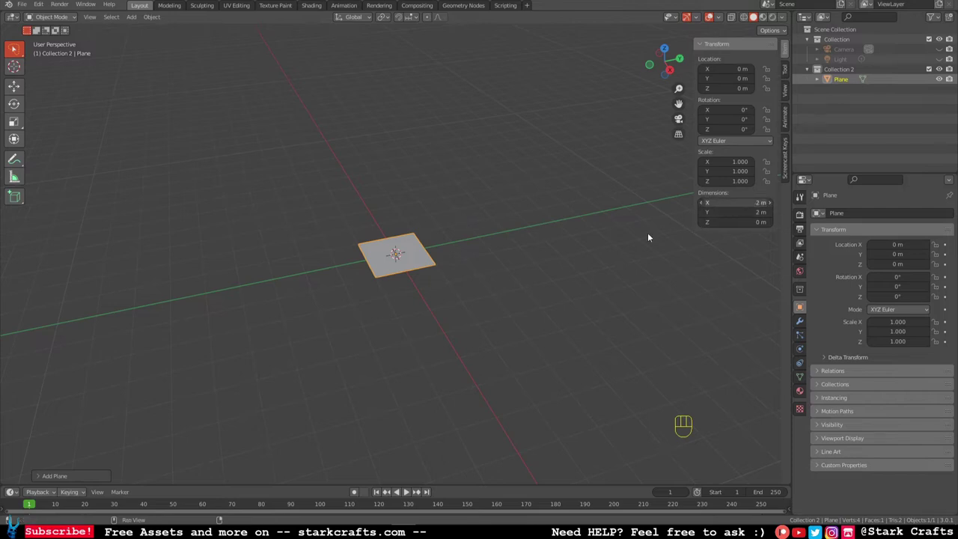
Step: Rename the plane object as PS1_Water
middle_click_drag(498, 222, 620, 228)
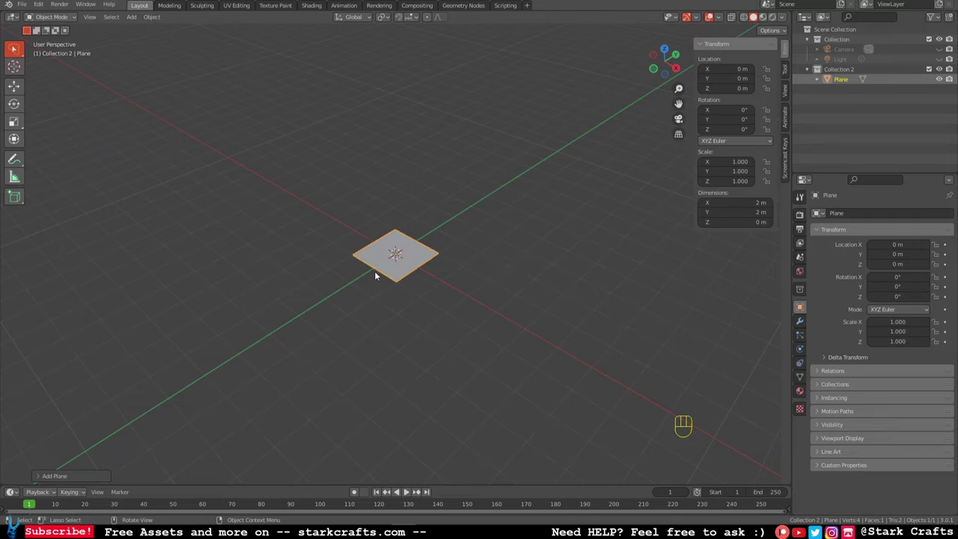
scroll(462, 269, "up", 1)
double_click(840, 79)
type("Plan")
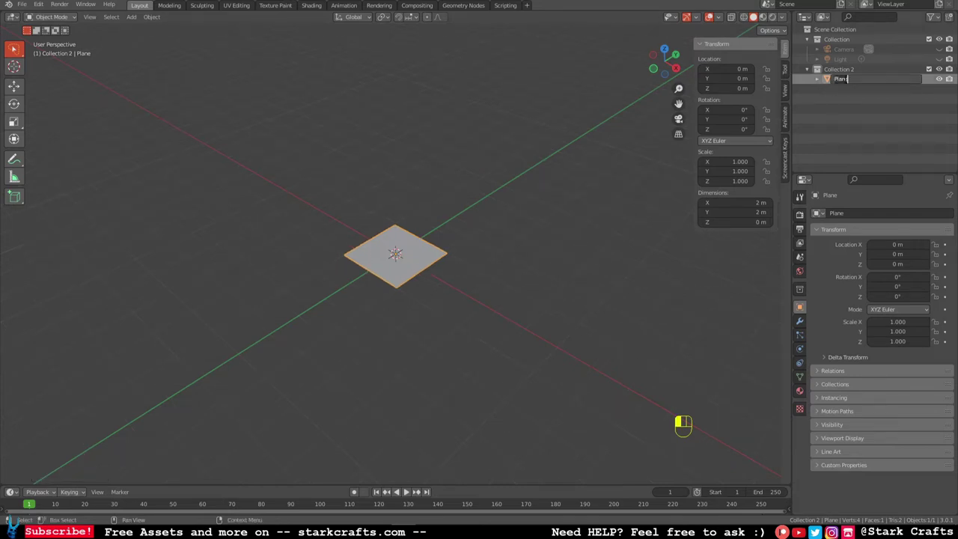
type("e")
key("BackSpace")
key("BackSpace")
key("BackSpace")
key("BackSpace")
key("BackSpace")
type("PS1")
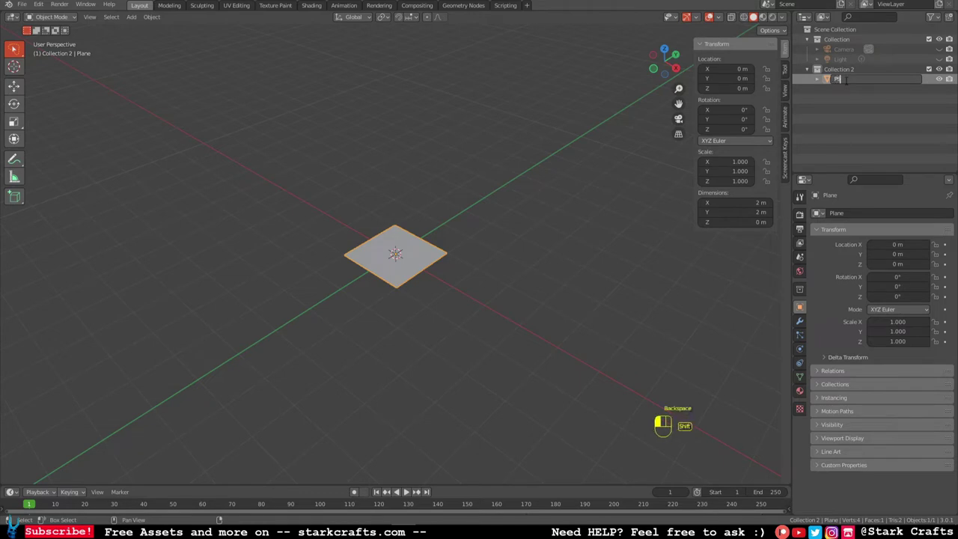
type("_Water")
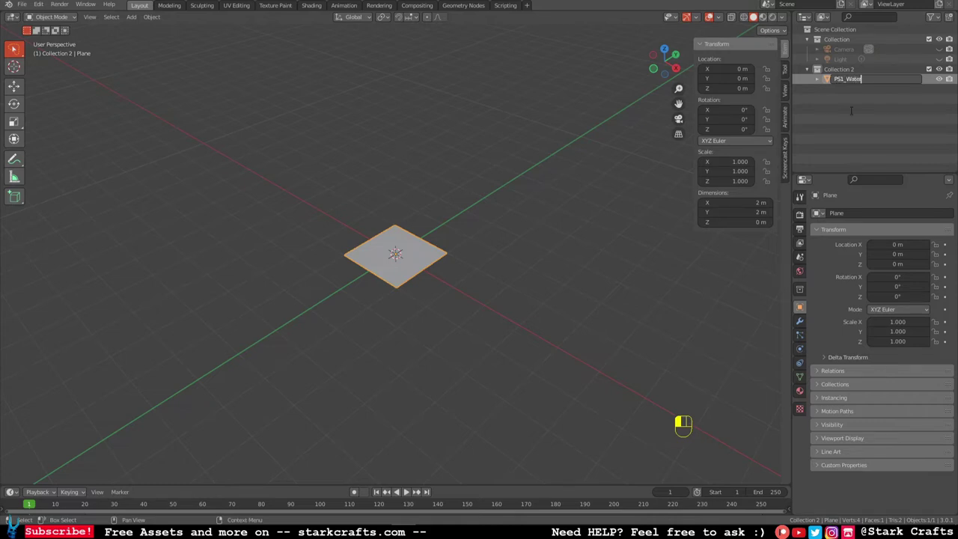
key("Return")
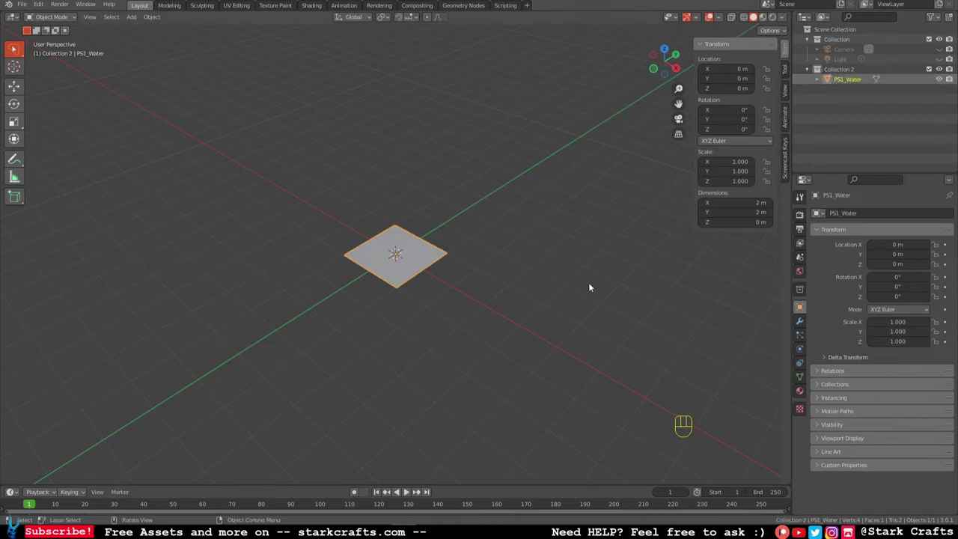
Step: Create a new material for the PS1_Water plane and show the viewport in Material Preview shading
left_click(799, 391)
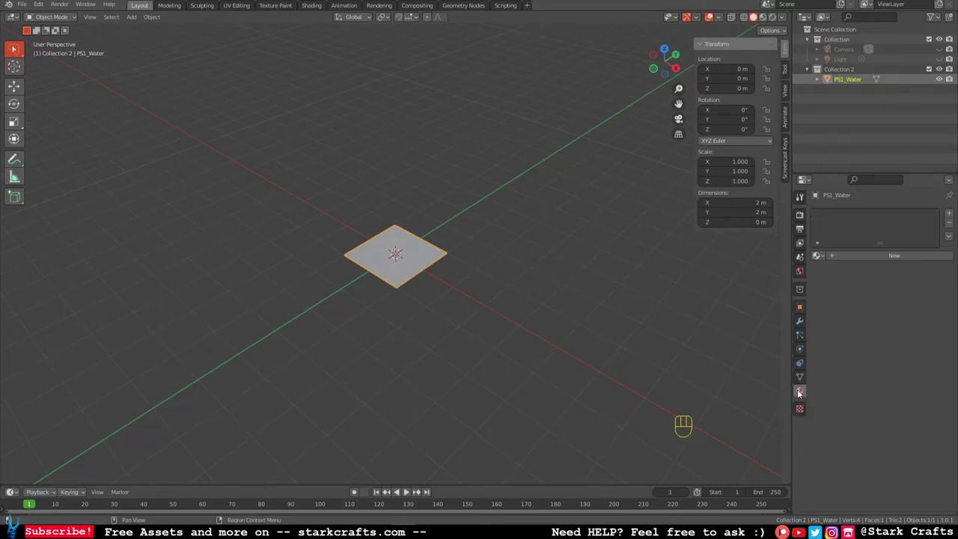
left_click(912, 258)
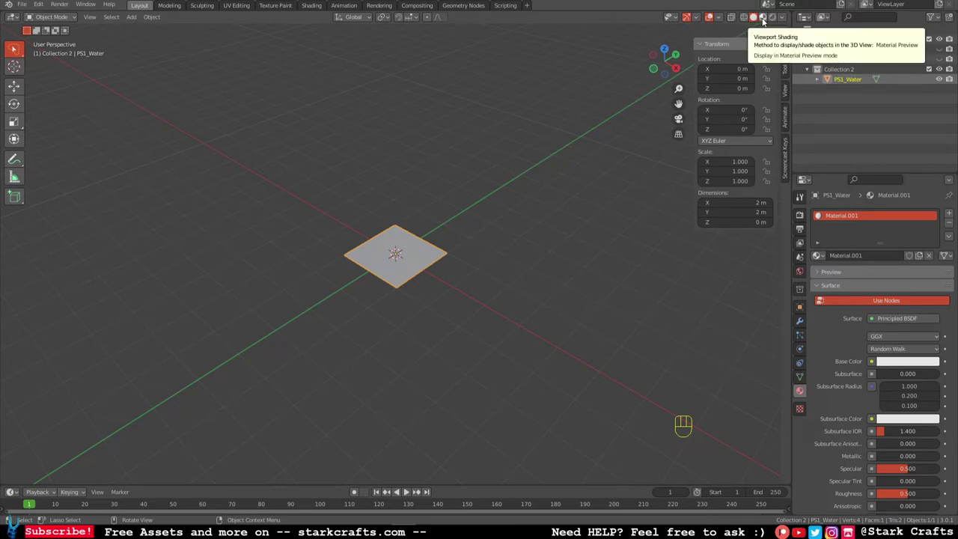
left_click(763, 17)
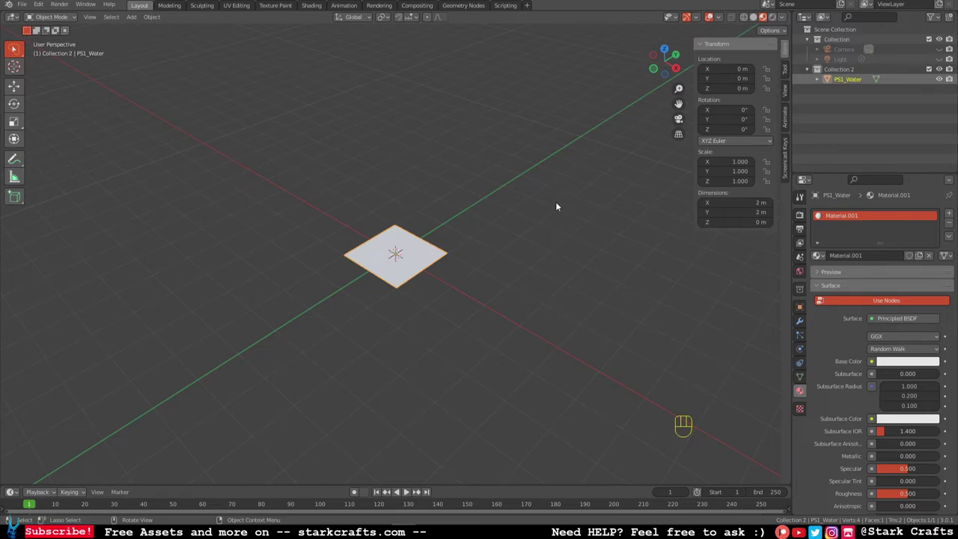
Step: Unhide the camera in the viewport and select it
left_click(907, 51)
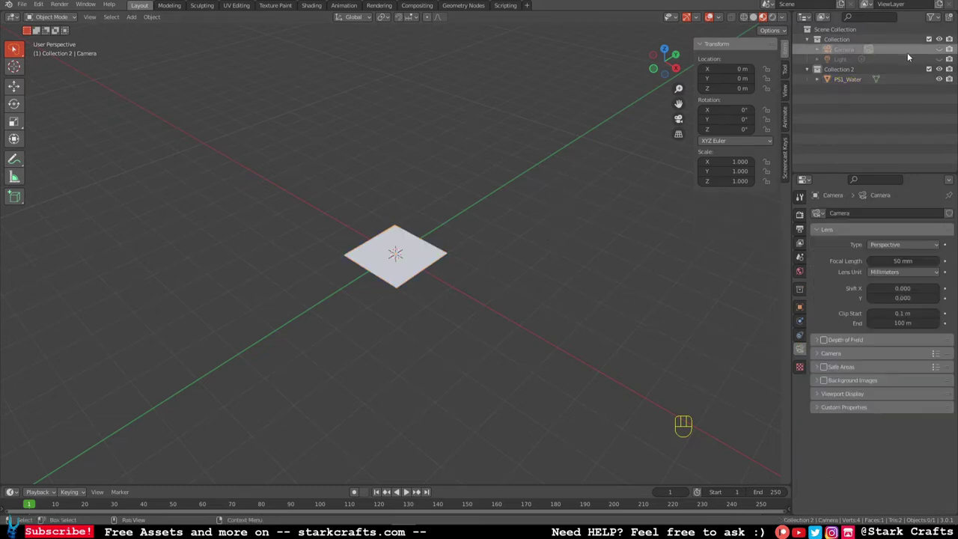
left_click(940, 50)
left_click(849, 50)
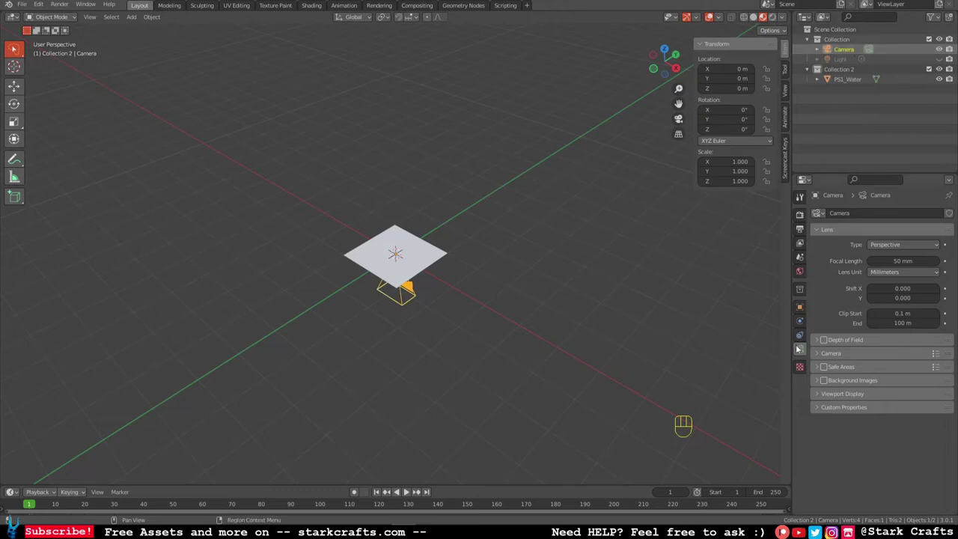
Step: Set the render output's horizontal resolution to 1080 px
left_click(799, 230)
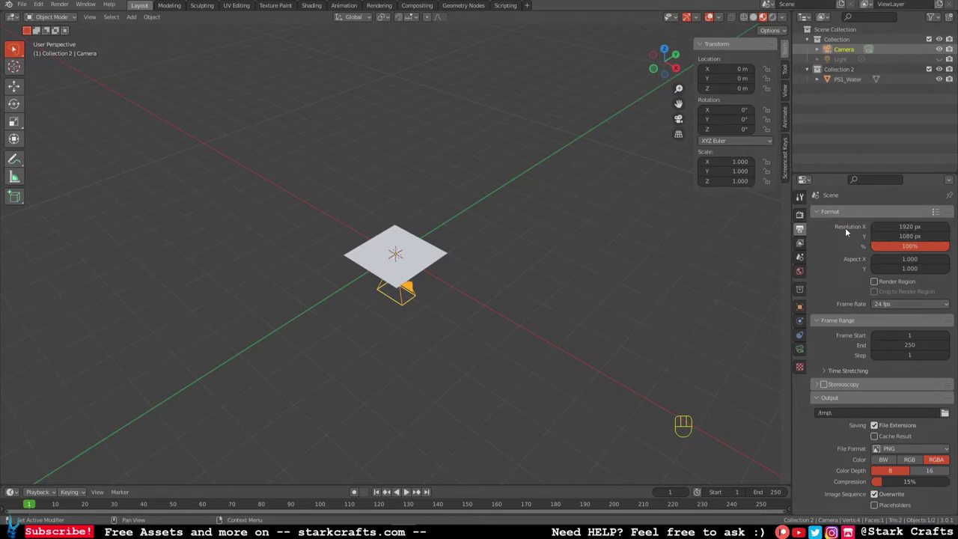
left_click(901, 226)
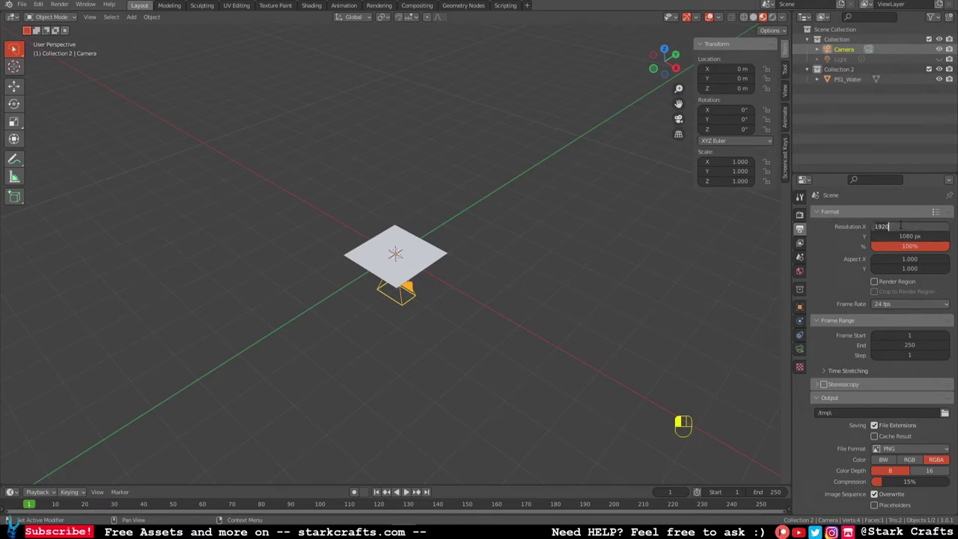
type("1080")
key("Return")
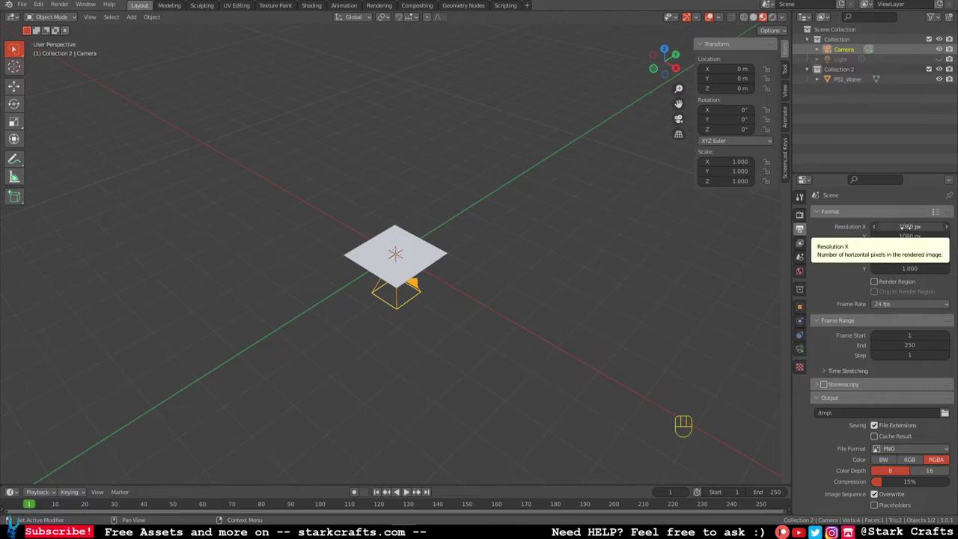
Step: Set the render output resolution to 1024 px in both X and Y
left_click(906, 227)
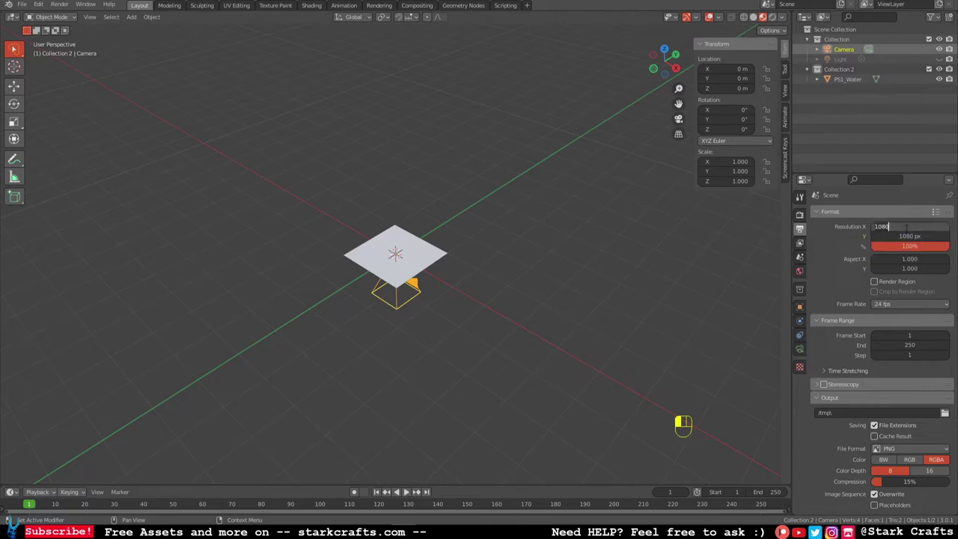
type("1024")
key("Tab")
type("1024")
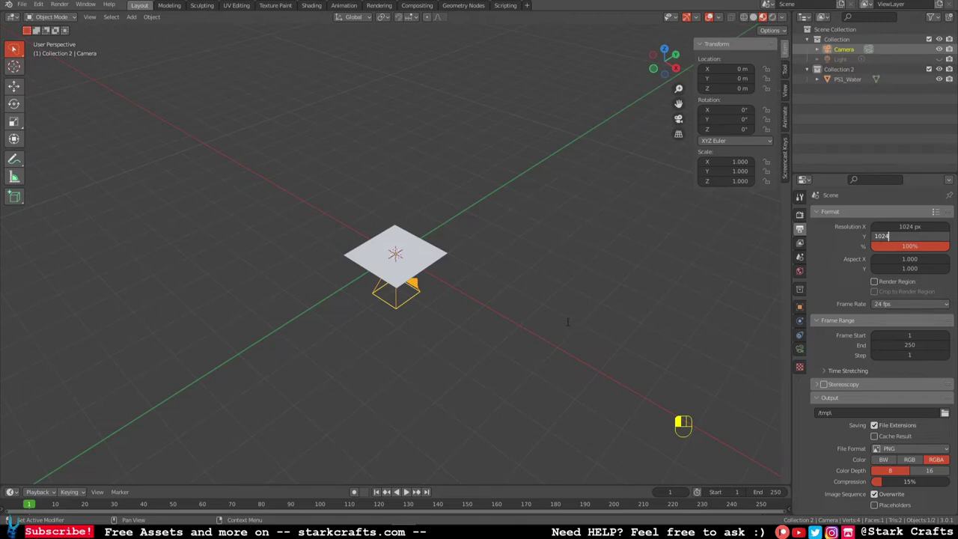
key("Return")
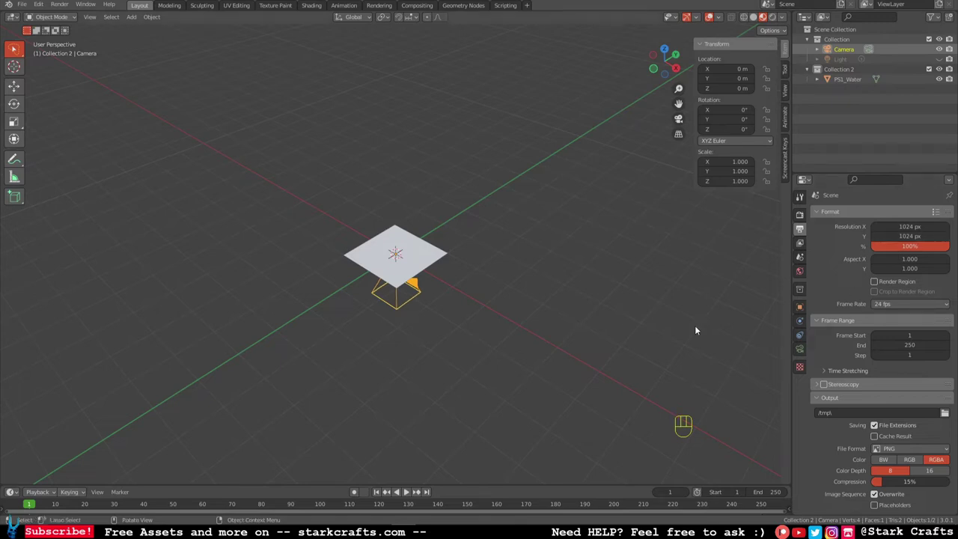
Step: Change the camera's lens type to Orthographic
left_click(798, 348)
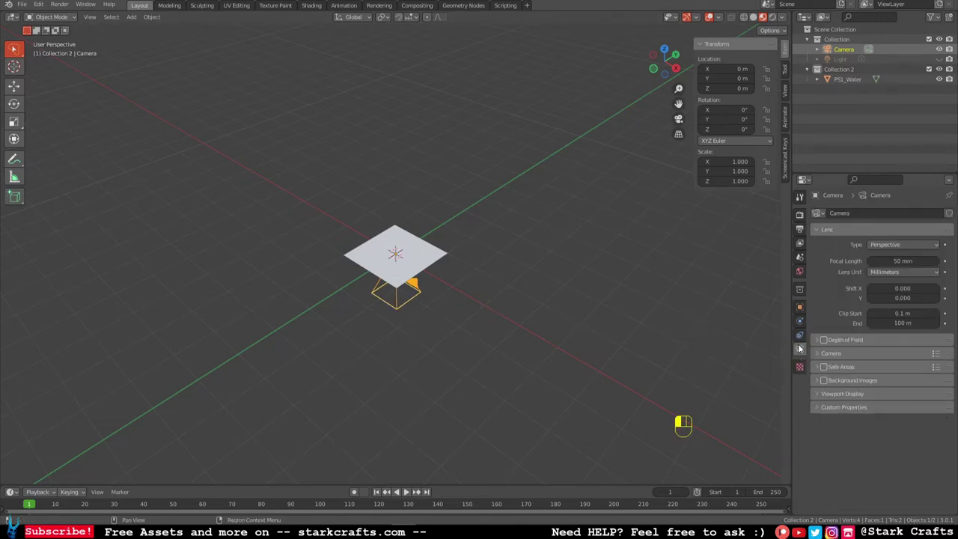
left_click(892, 246)
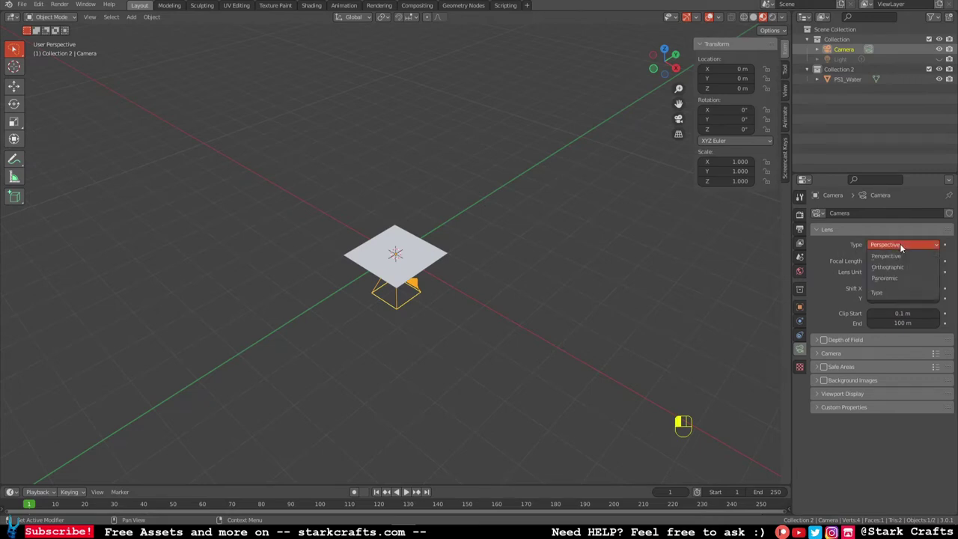
left_click(910, 267)
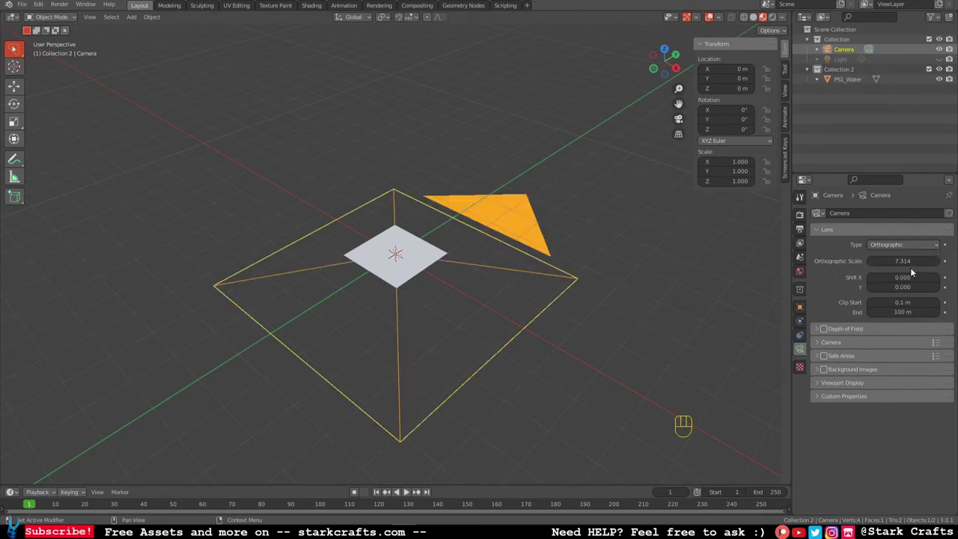
Step: Set the camera's Z location to 0.1 m and look through the camera
left_click(727, 88)
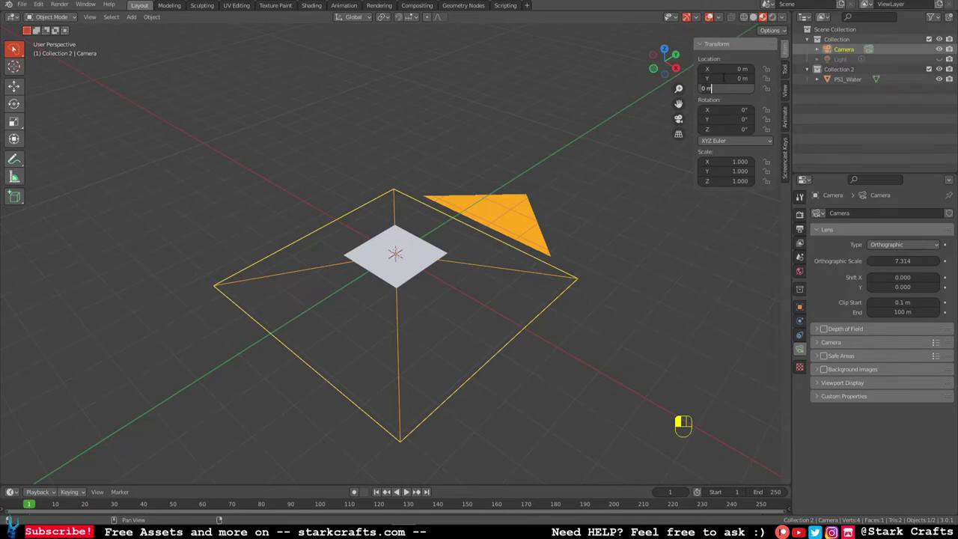
key("BackSpace")
key("BackSpace")
type(".1")
key("Return")
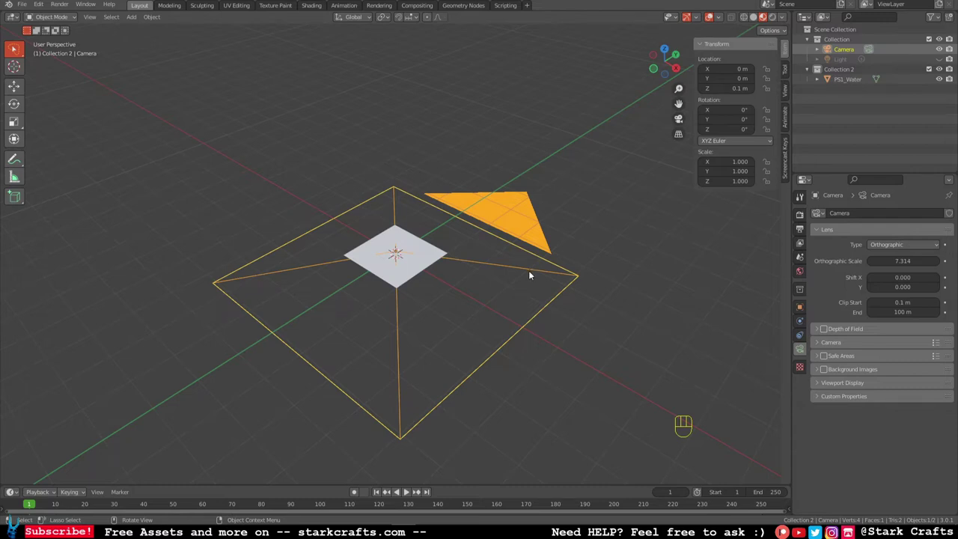
key("KP_0")
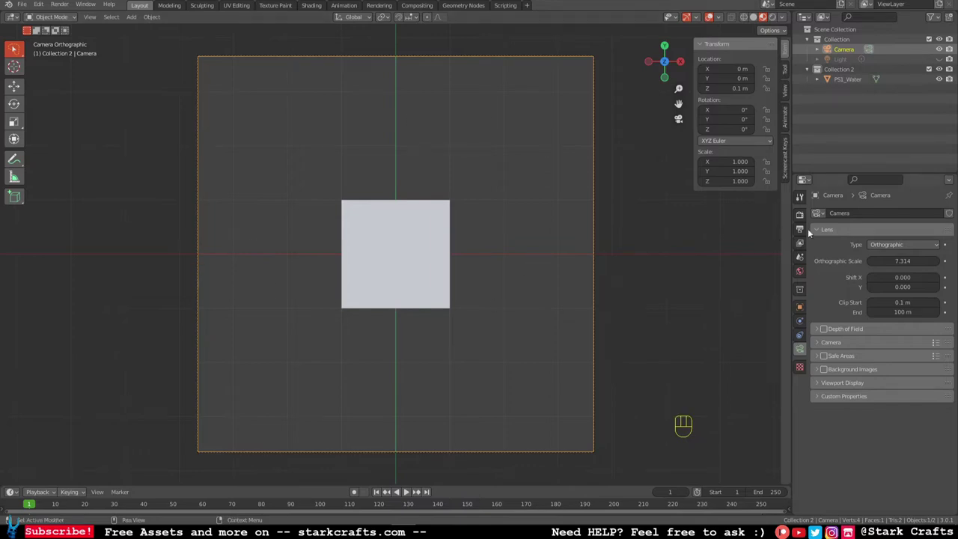
left_click(859, 77)
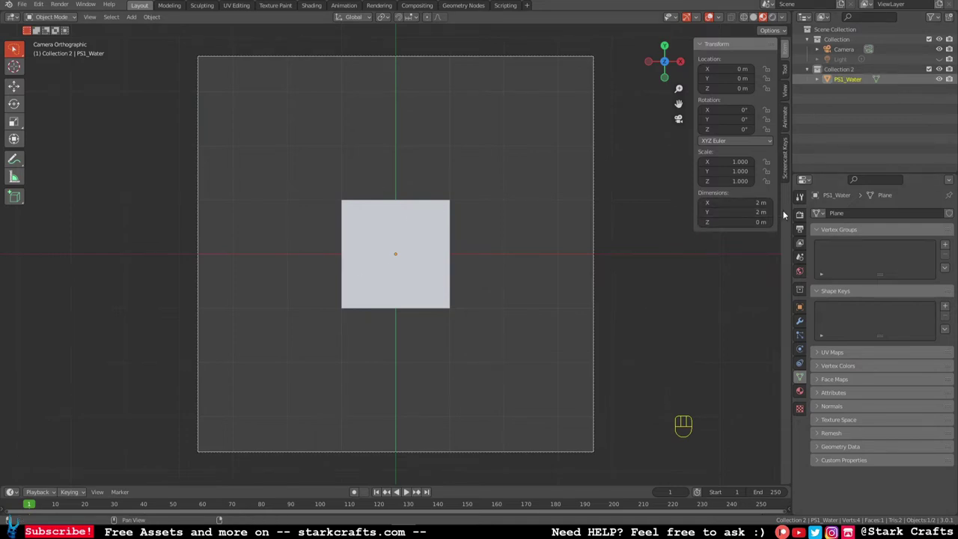
left_click(843, 49)
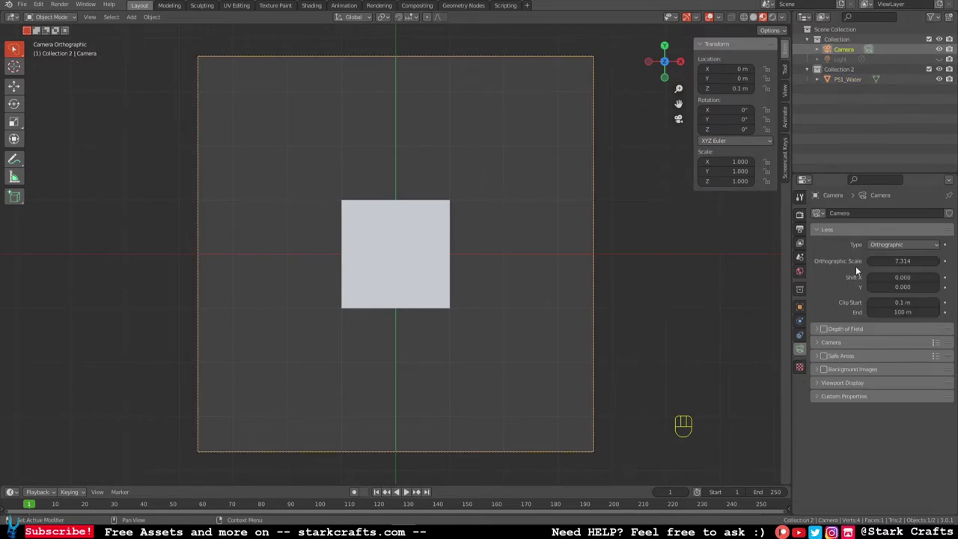
left_click(910, 245)
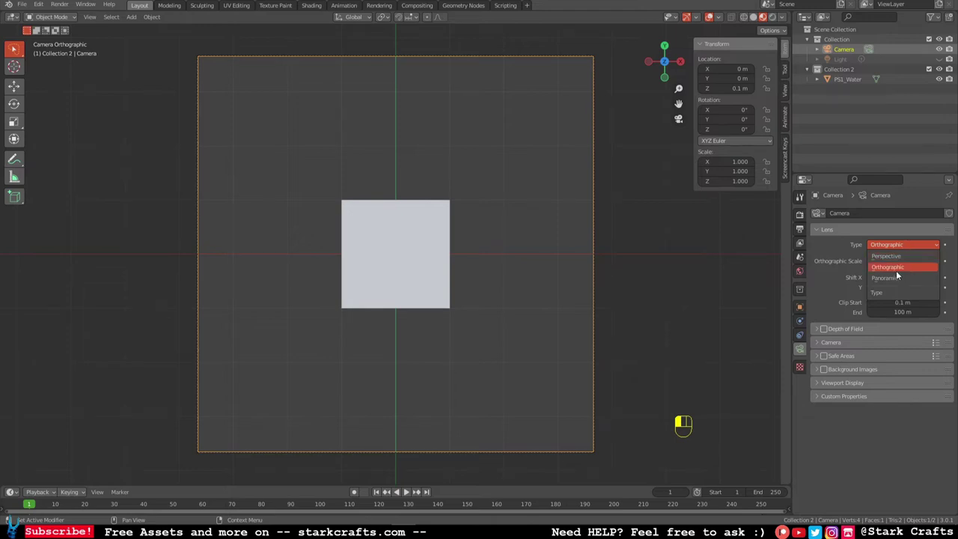
left_click(898, 268)
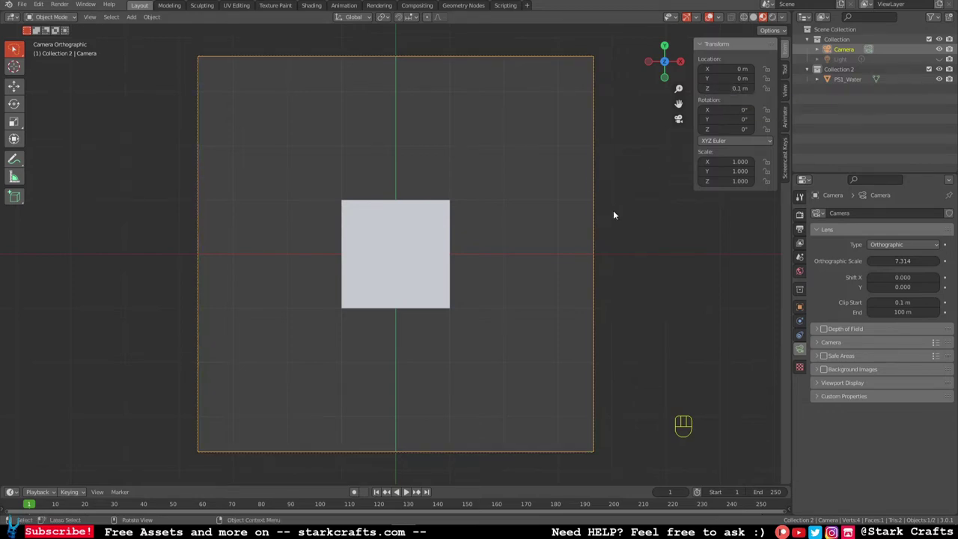
Step: Examine the camera's height above the plane from the side and return to the camera view
key("KP_0")
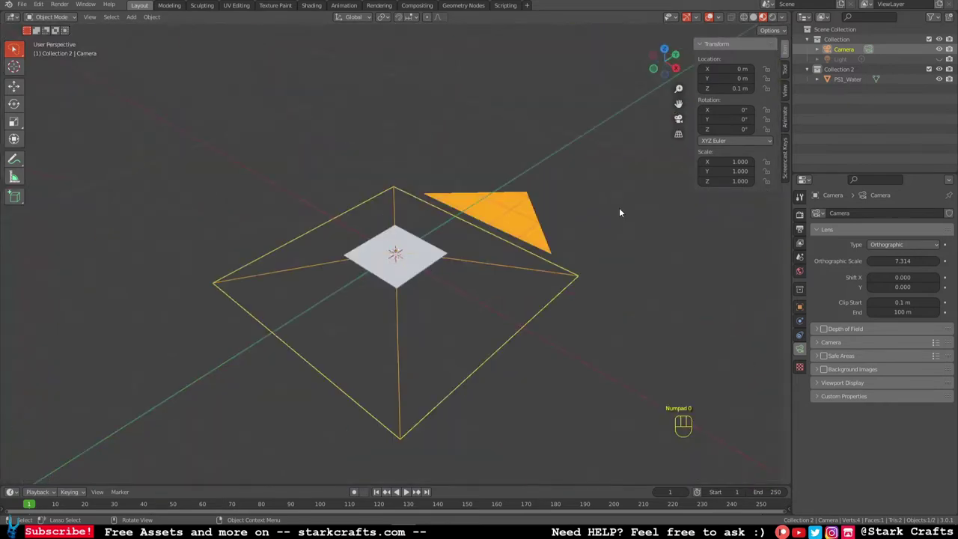
middle_click_drag(471, 283, 464, 244)
scroll(464, 244, "up", 4)
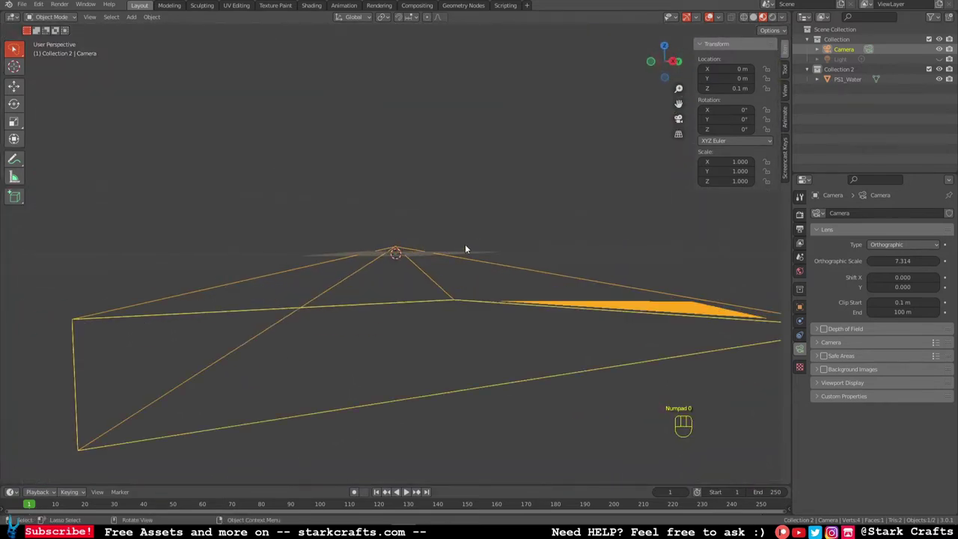
left_click(672, 62)
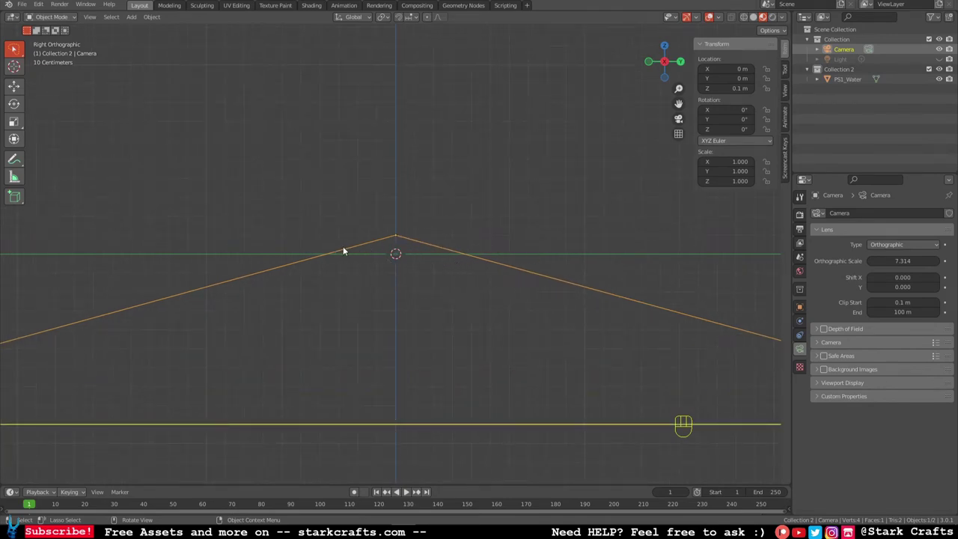
middle_click_drag(401, 211, 444, 295)
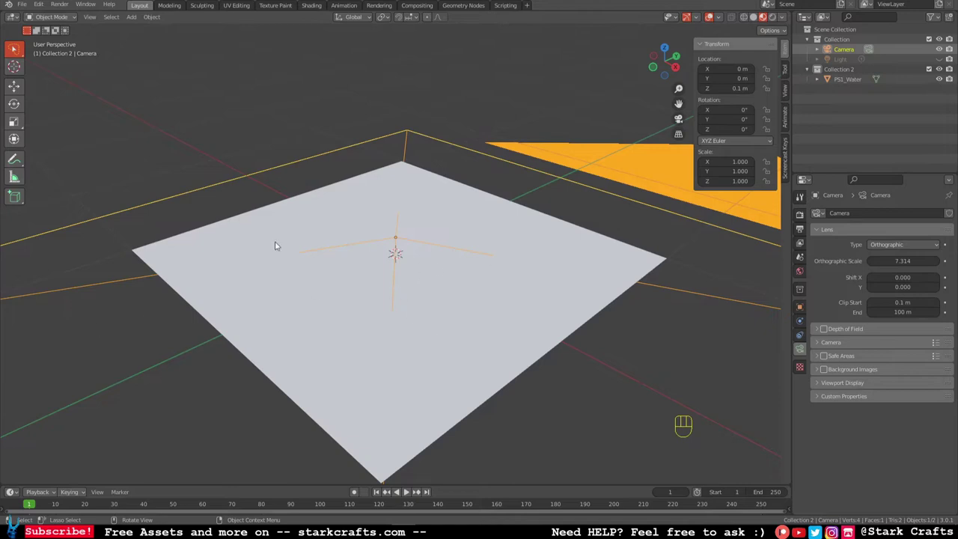
key("KP_0")
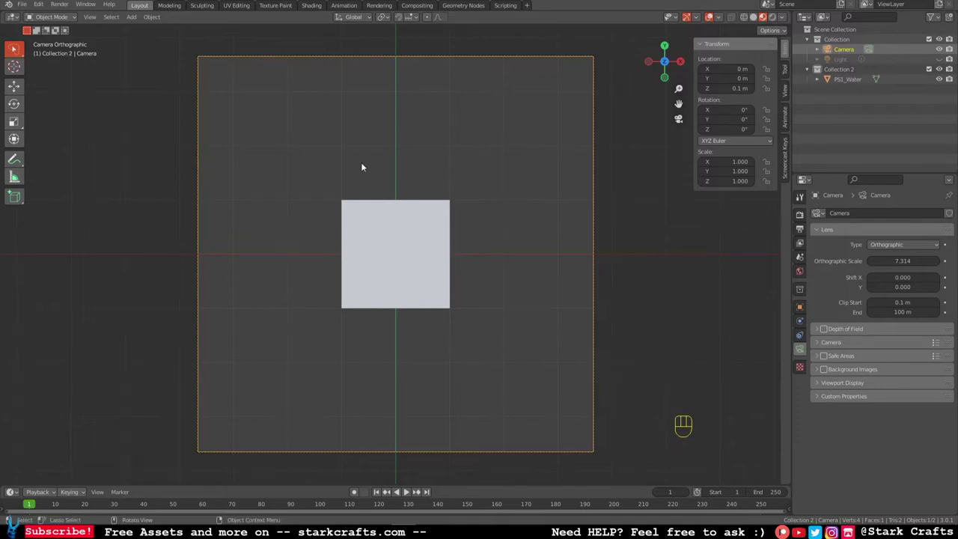
Step: Try locking the camera to the view while zooming in and out on the plane
left_click(785, 92)
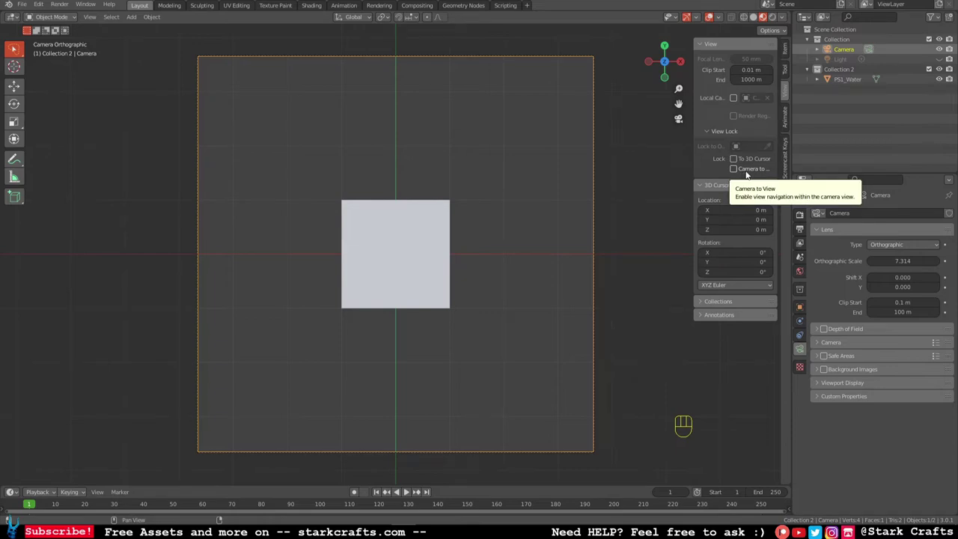
left_click(748, 171)
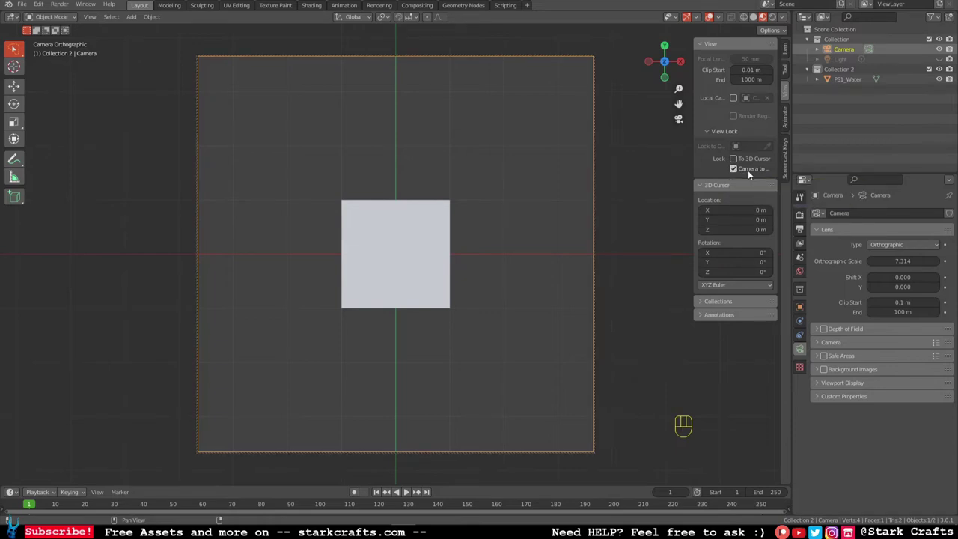
scroll(461, 282, "up", 3)
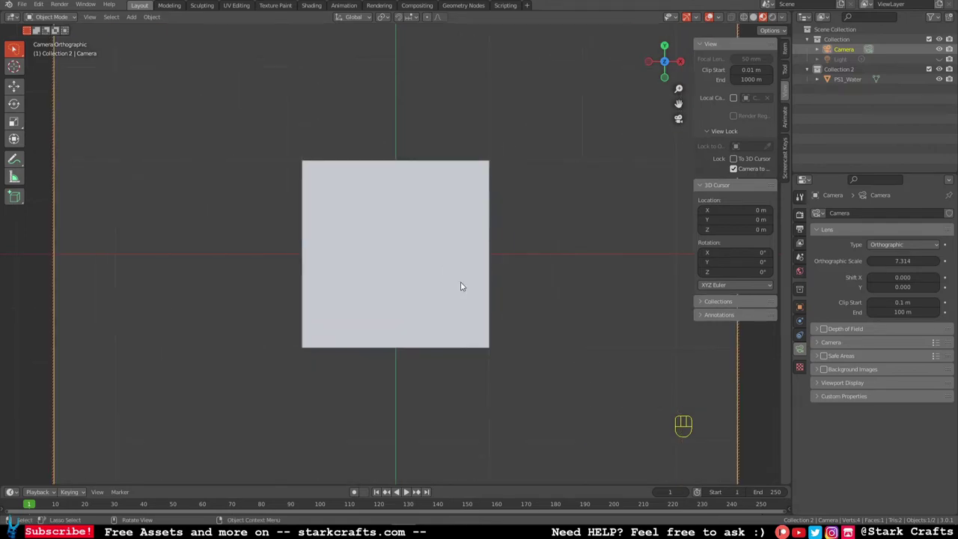
scroll(461, 286, "down", 3)
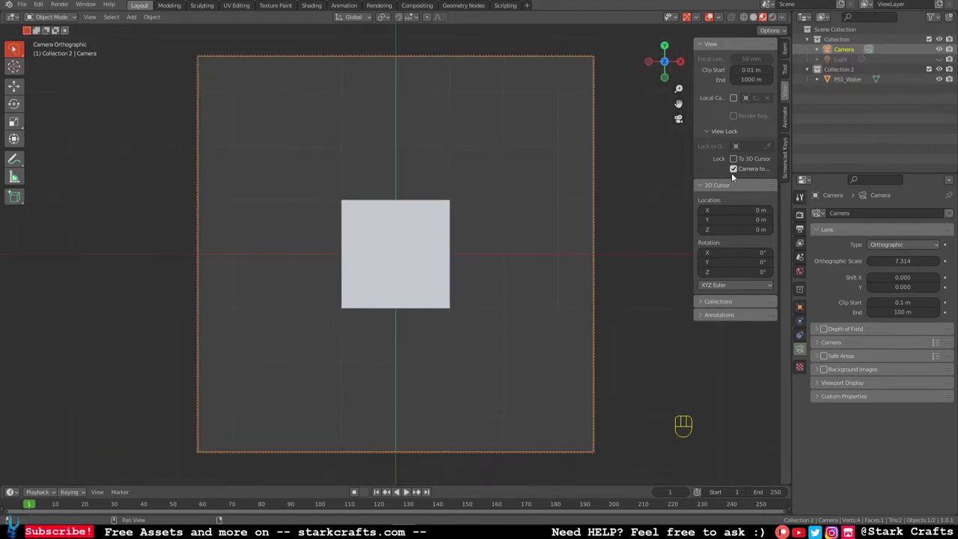
left_click(785, 50)
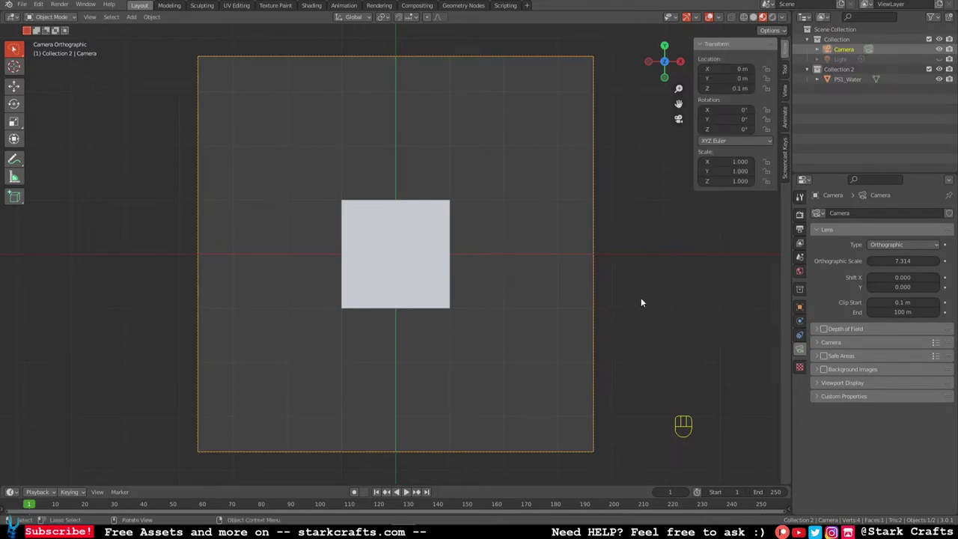
Step: Check the PS1_Water plane's dimensions and set the camera's orthographic scale to 2 to match
left_click(413, 249)
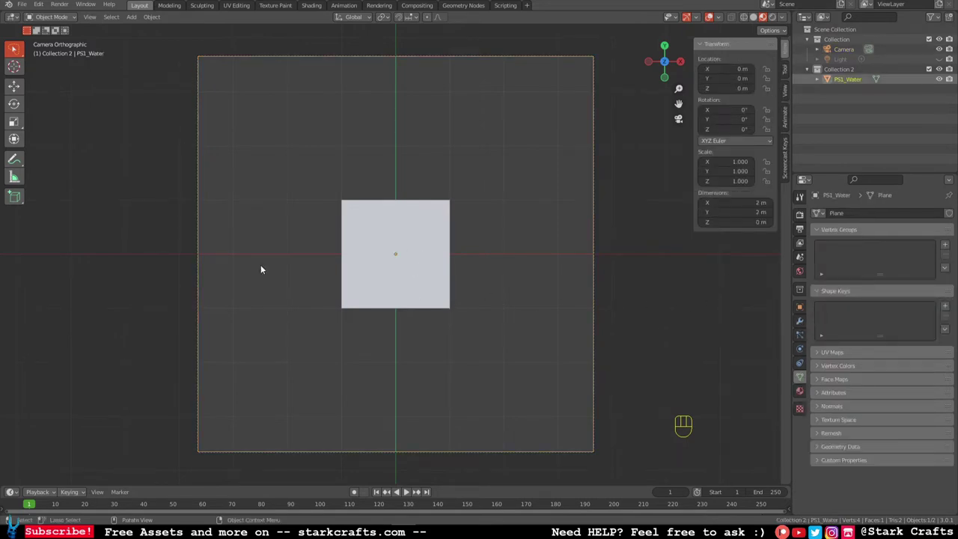
left_click(868, 70)
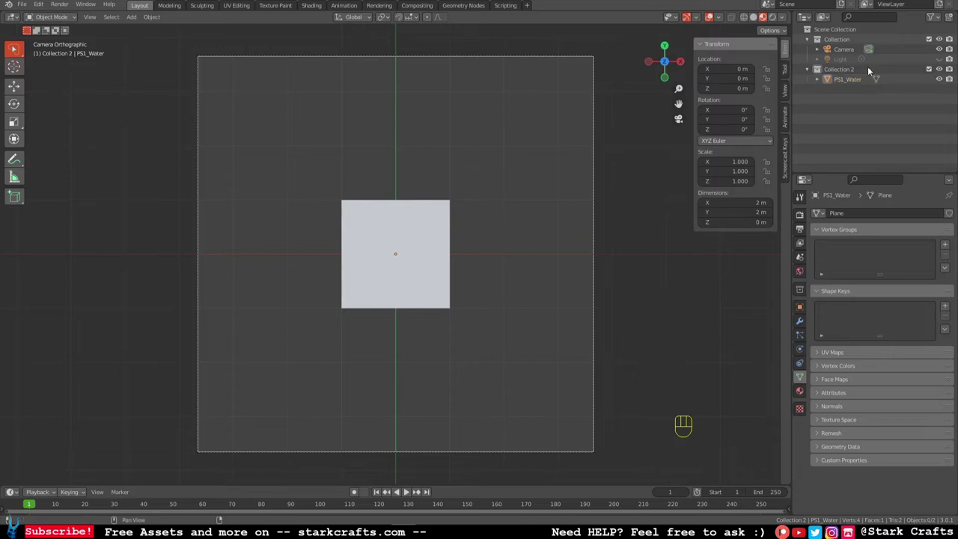
left_click(843, 49)
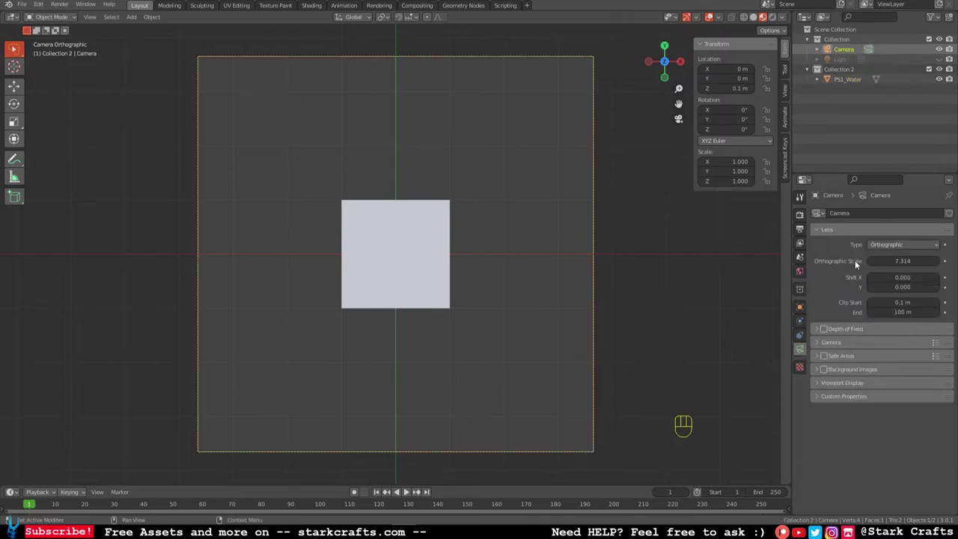
double_click(892, 260)
key("ctrl+a")
type("2")
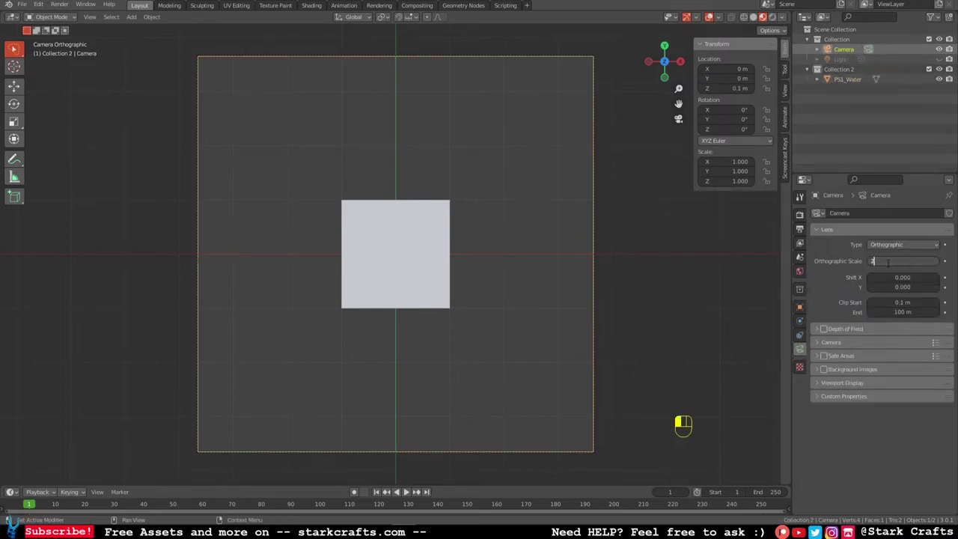
key("Return")
scroll(327, 153, "down", 1)
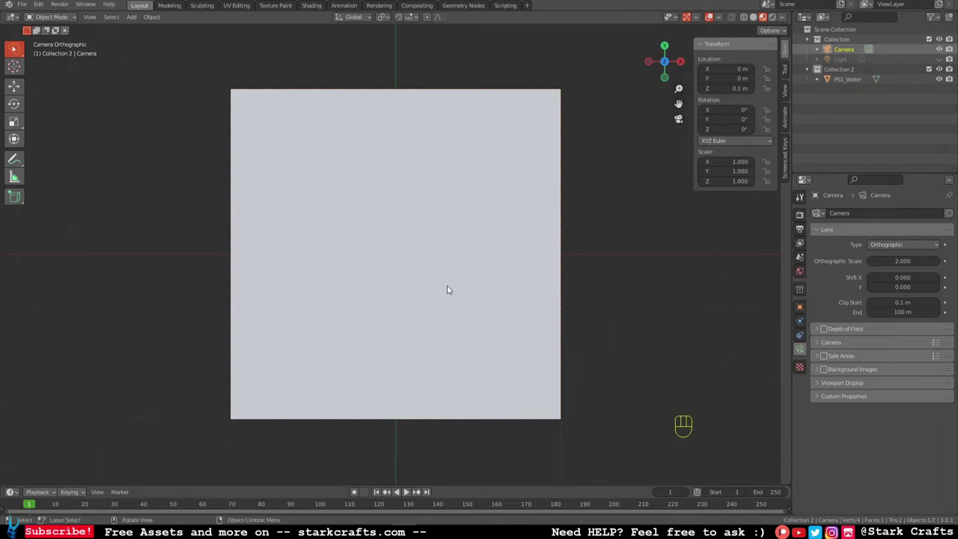
left_click(799, 214)
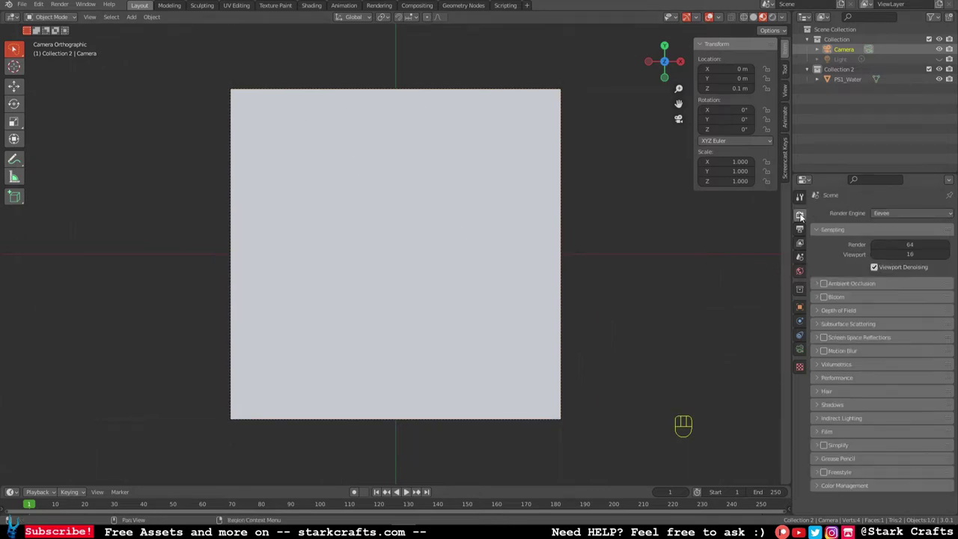
left_click(799, 229)
left_click(799, 215)
left_click(799, 229)
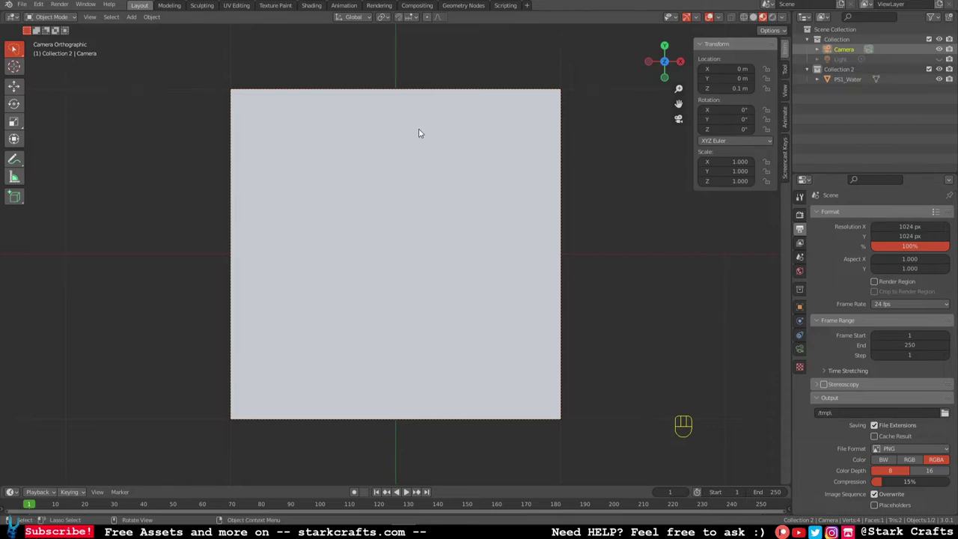
Step: Reduce the camera's orthographic scale to 1.9
left_click(799, 349)
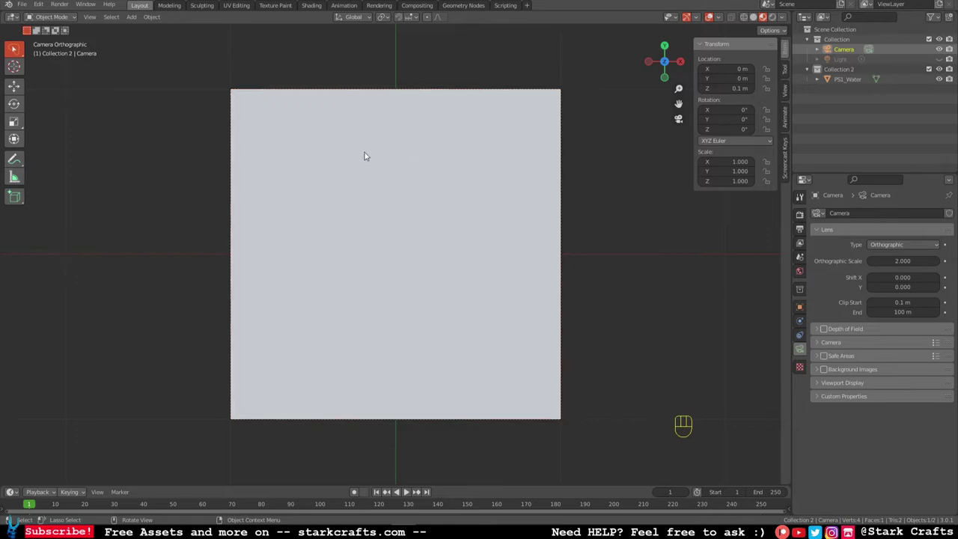
left_click(869, 260)
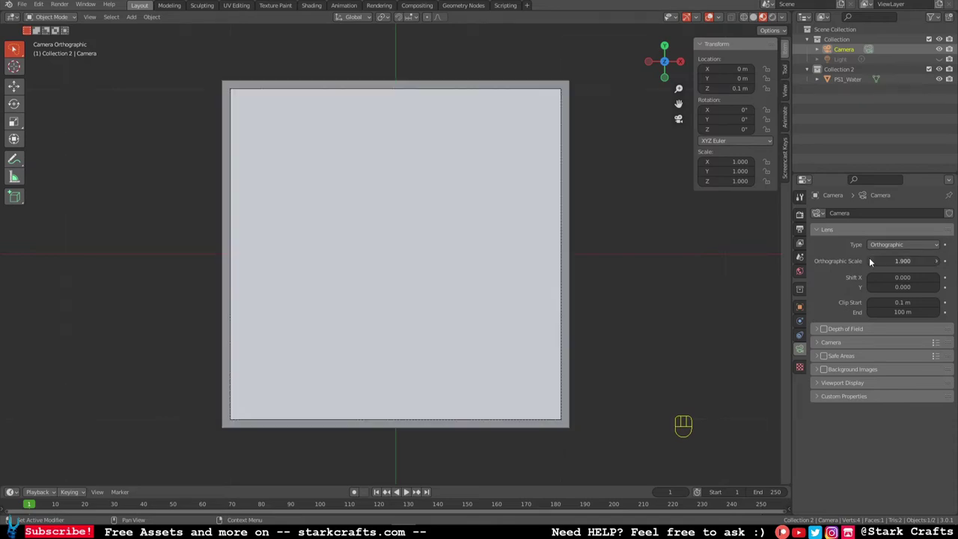
Step: Set the camera's orthographic scale to 2 and render a test image of the plane
left_click(939, 261)
left_click(939, 261)
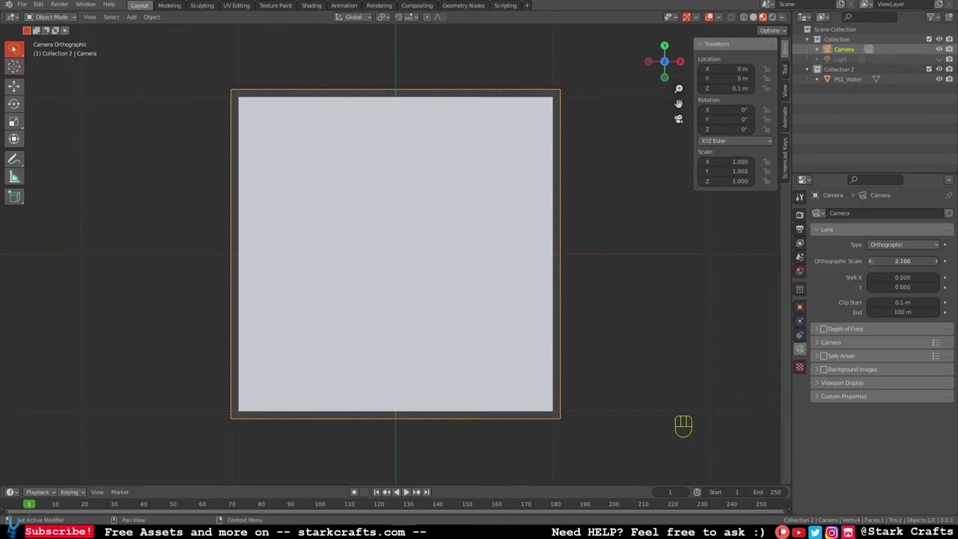
left_click(871, 260)
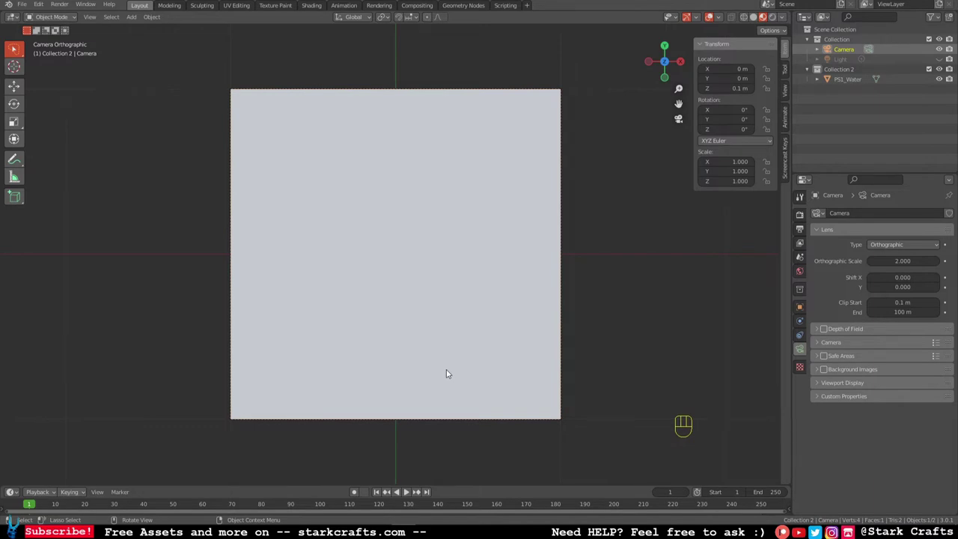
key("F12")
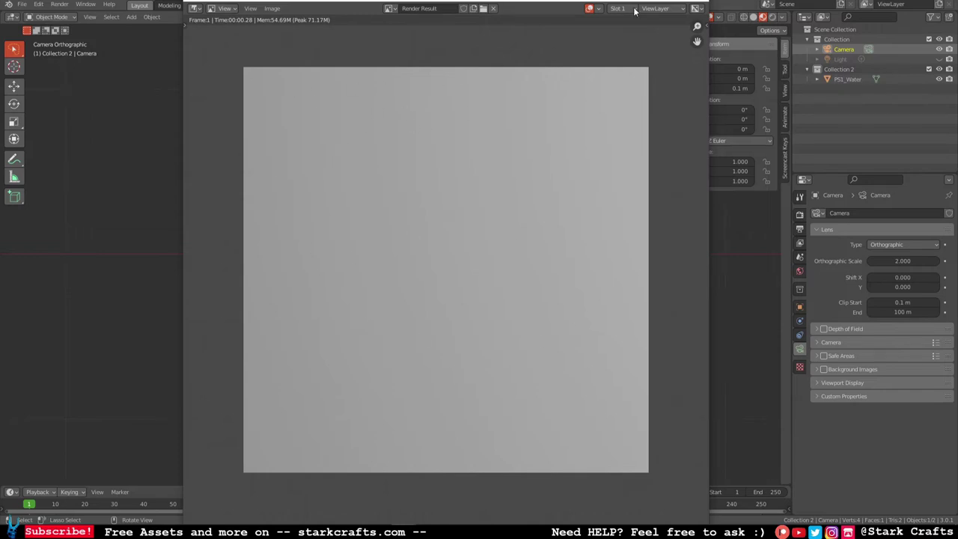
left_click(695, 3)
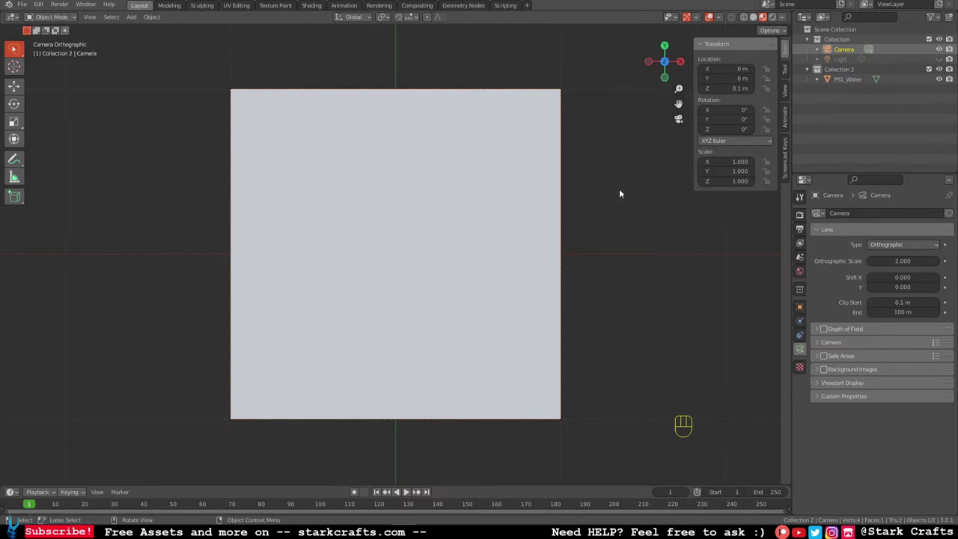
Step: Leave the camera view, select the PS1_Water plane and hide the camera in the viewport
middle_click_drag(619, 193, 532, 229)
scroll(516, 279, "down", 5)
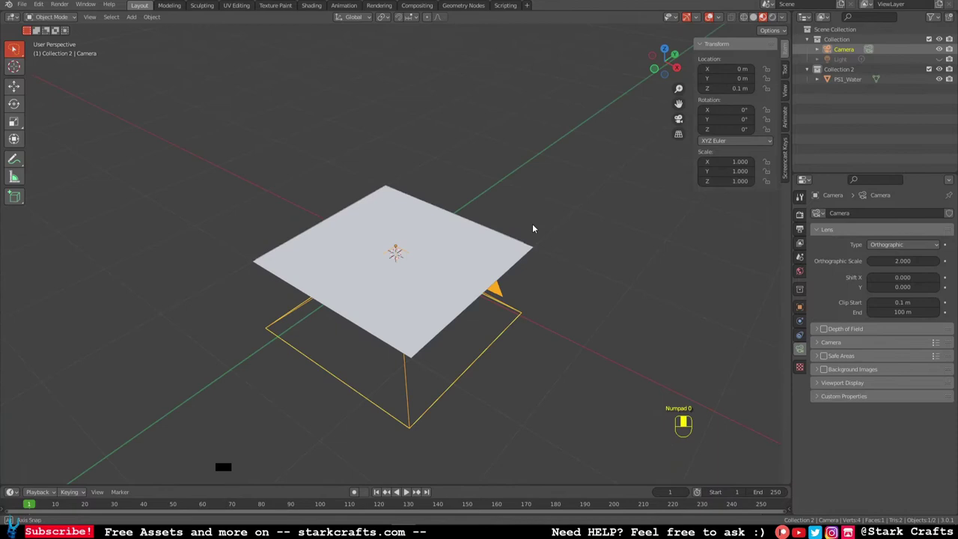
left_click(505, 250)
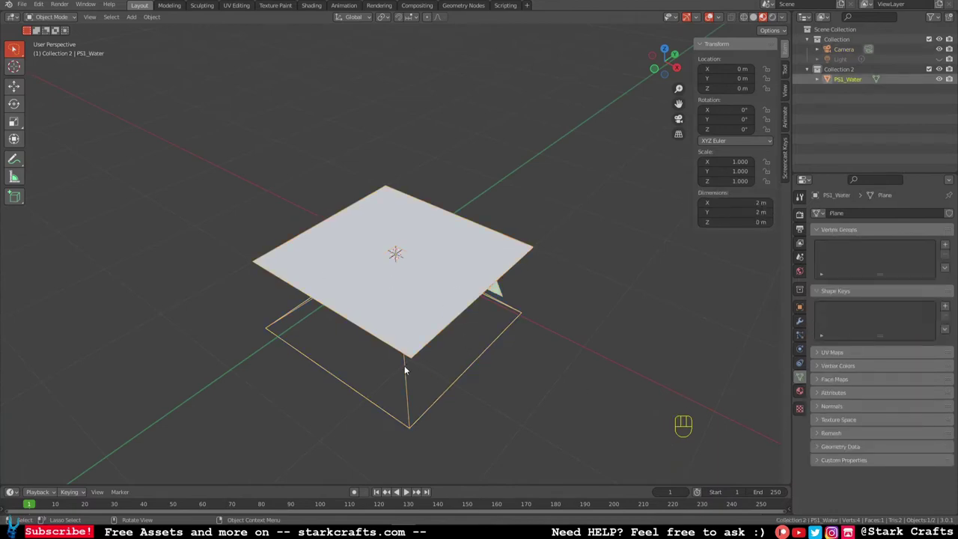
left_click(848, 78)
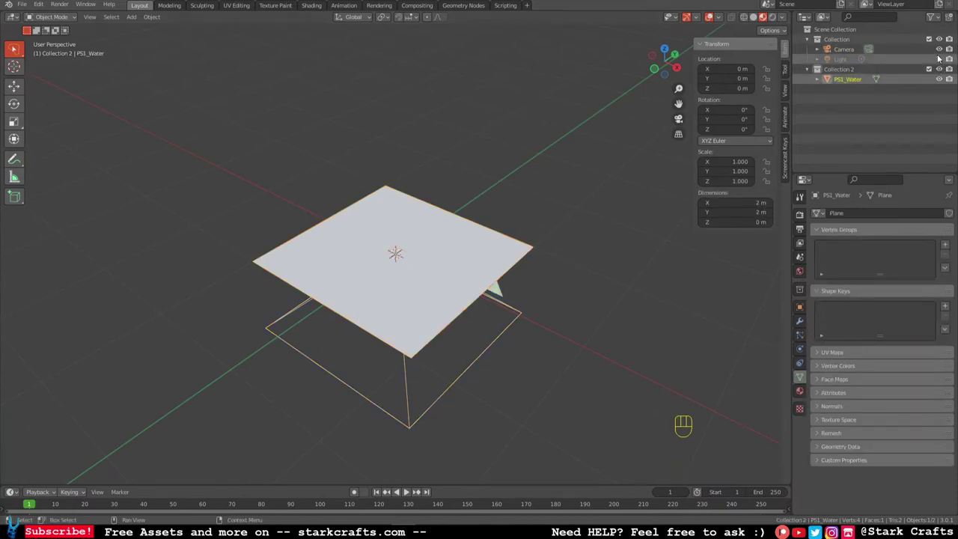
left_click(939, 49)
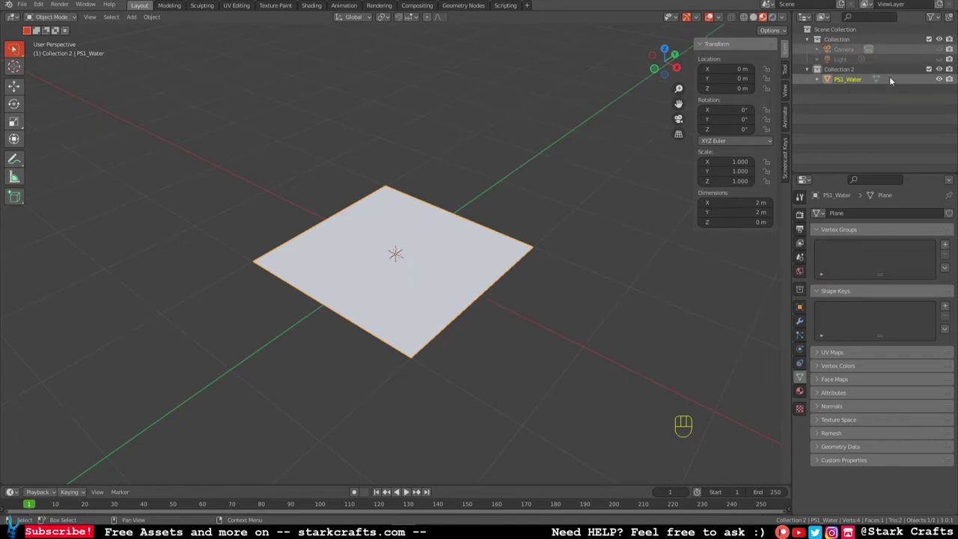
Step: Save the current Blender file
middle_click_drag(636, 113, 71, 52)
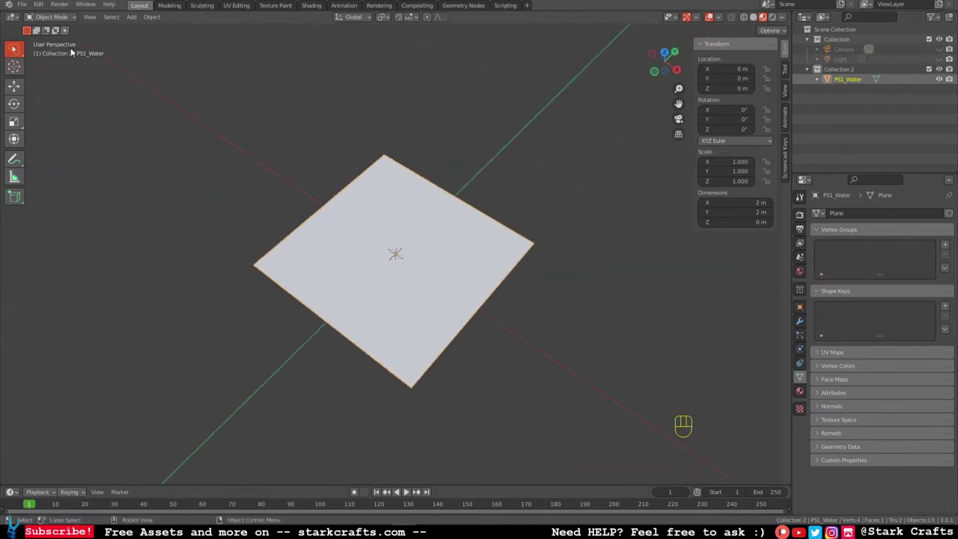
left_click(21, 4)
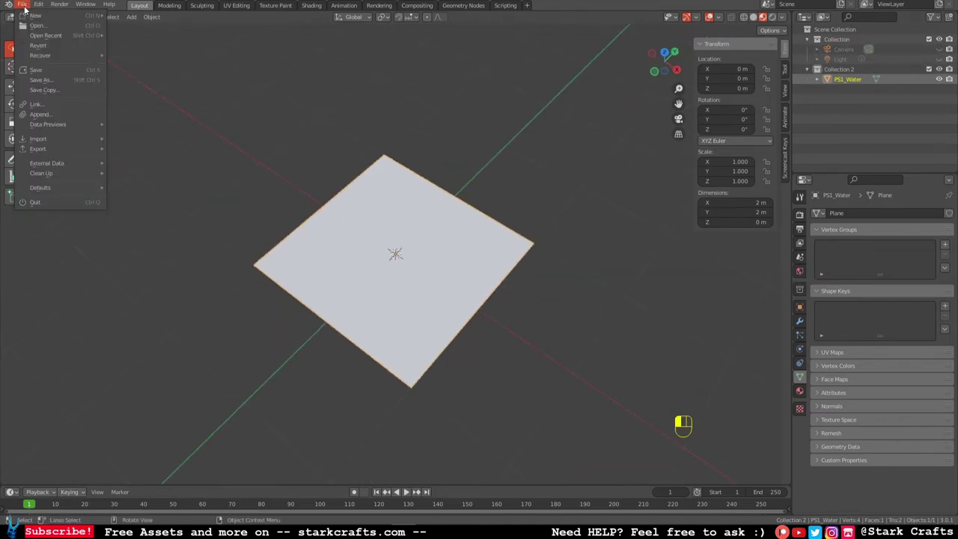
left_click(60, 71)
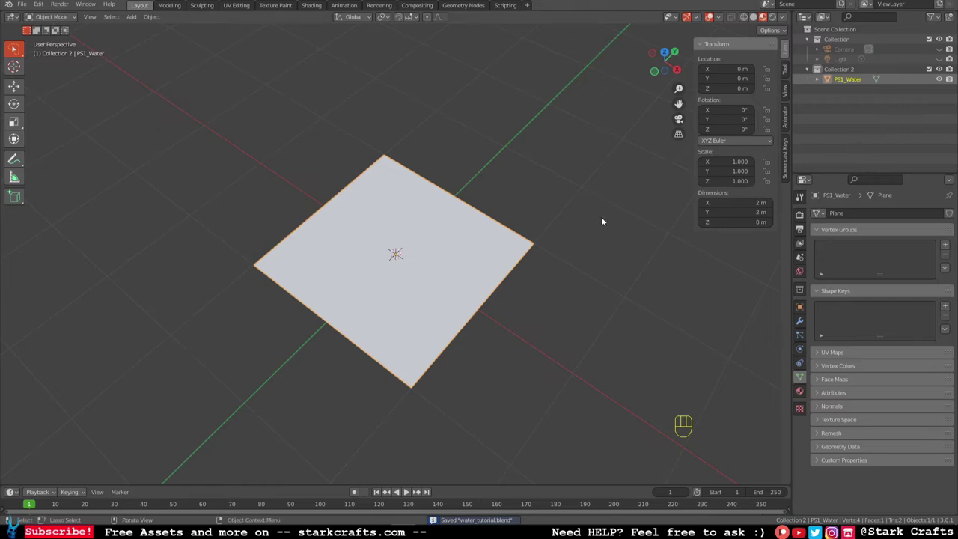
Step: Rename the PS1_Water plane's material to Water
middle_click_drag(614, 241, 607, 224)
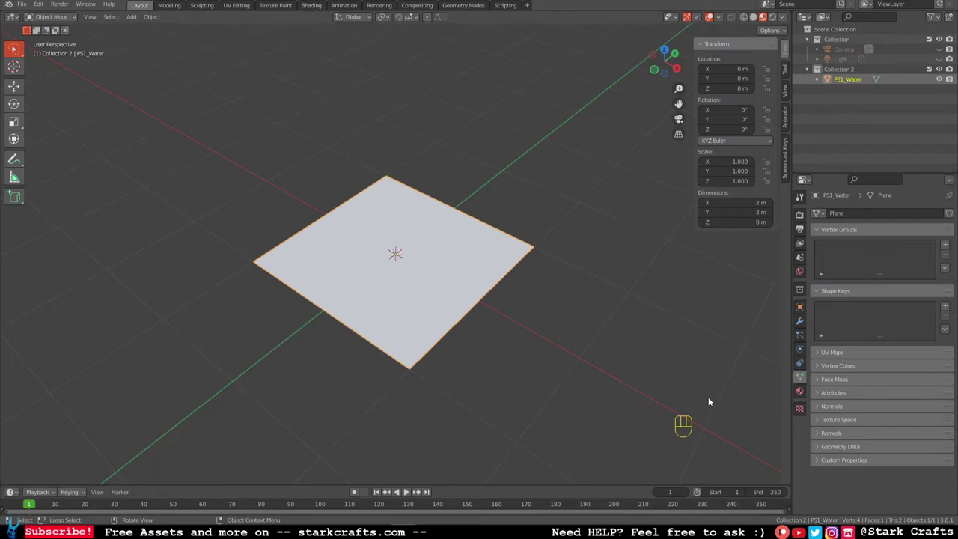
left_click(799, 390)
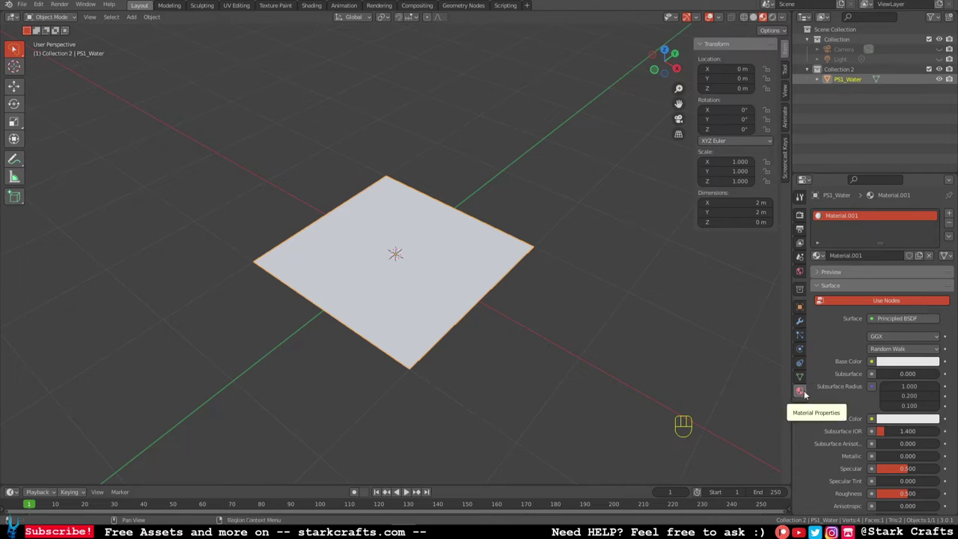
left_click(858, 255)
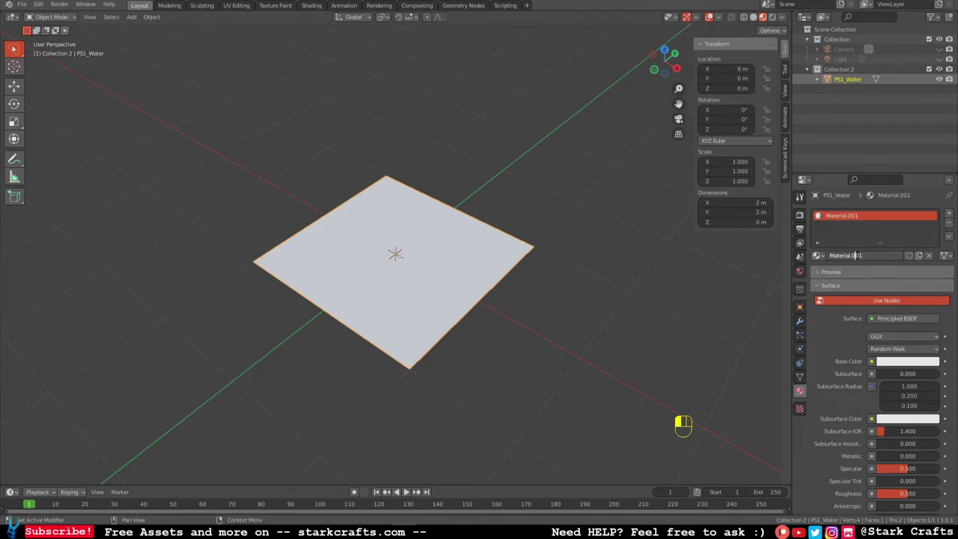
key("Home")
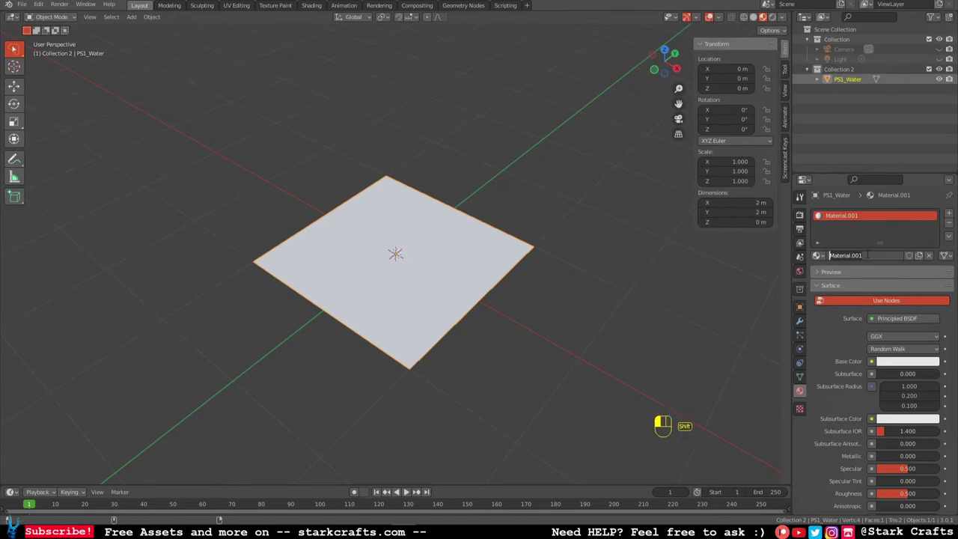
key("shift+End")
type("Water")
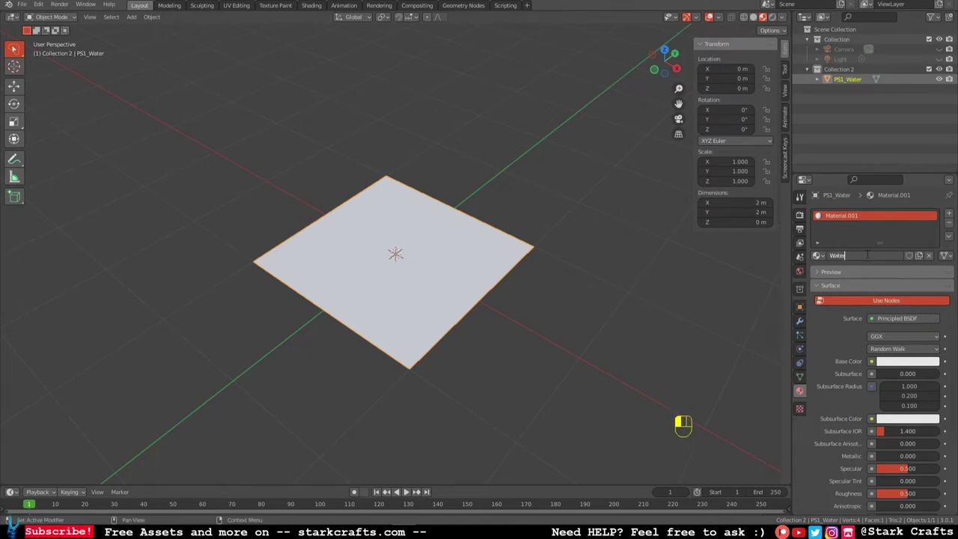
left_click(536, 296)
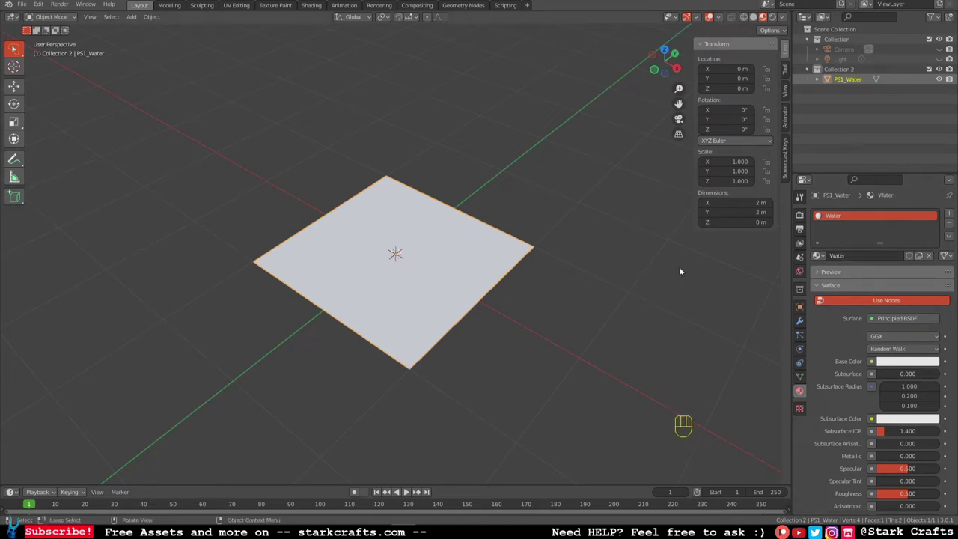
Step: Switch to the Shading workspace with an enlarged node editor and frame the plane in material preview
left_click(311, 11)
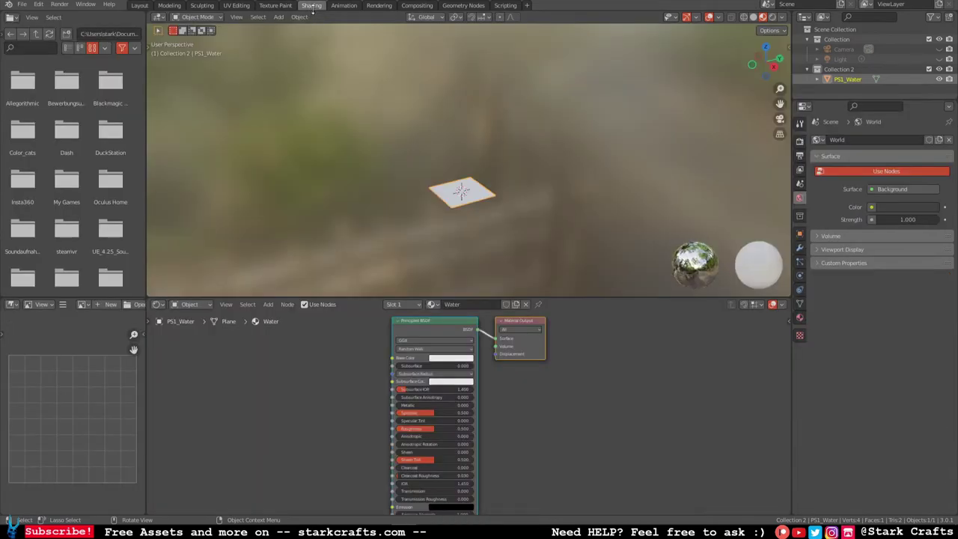
left_click_drag(332, 285, 355, 211)
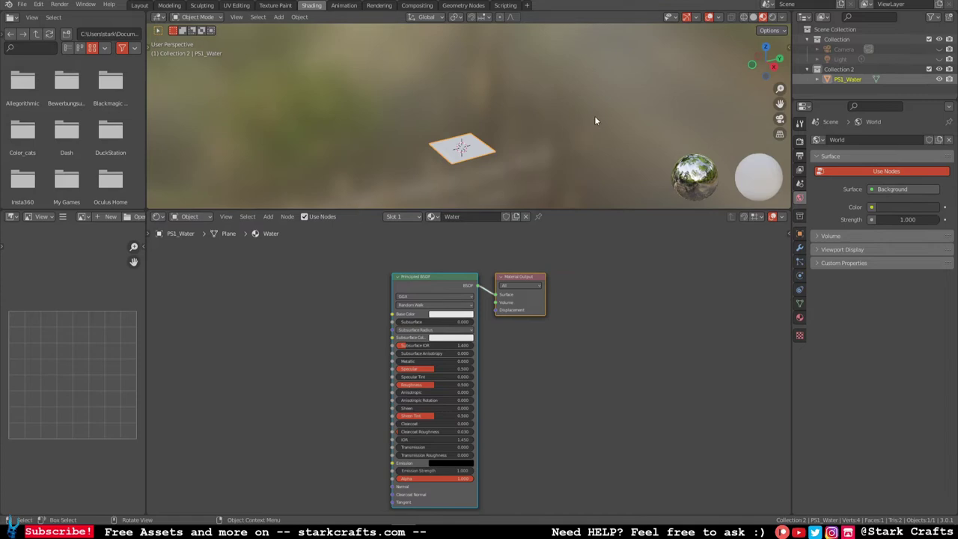
left_click(753, 17)
middle_click_drag(582, 80, 504, 155)
scroll(582, 142, "up", 2)
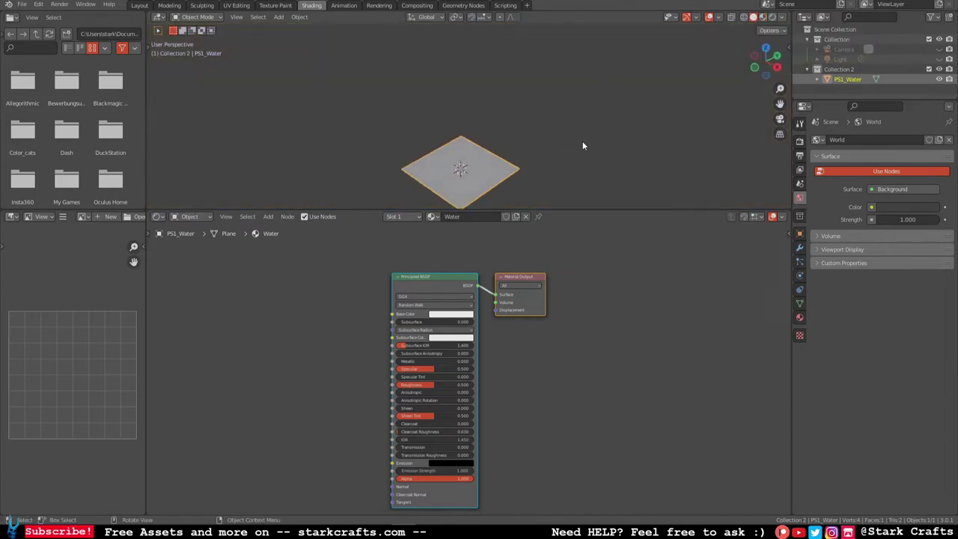
left_click(763, 18)
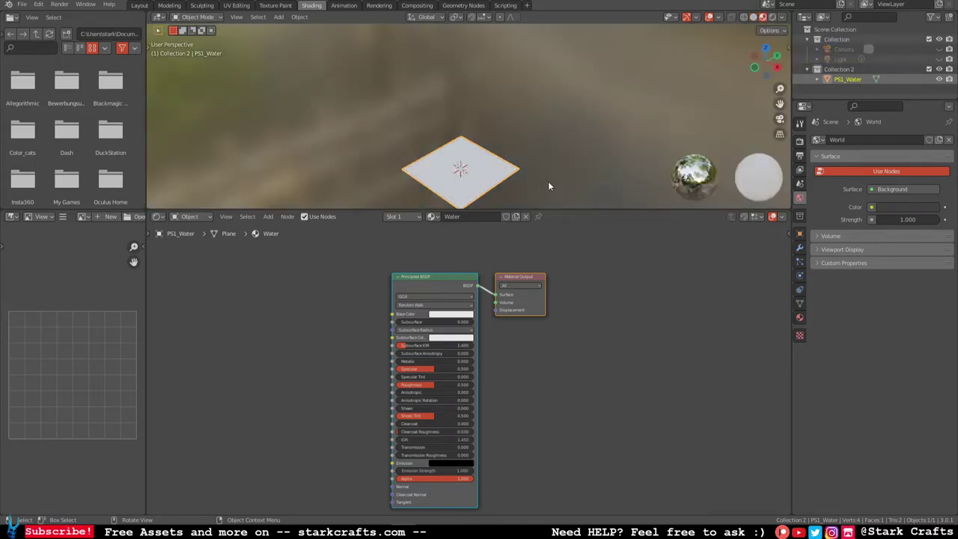
middle_click_drag(552, 175, 553, 114, "shift")
scroll(581, 93, "up", 3)
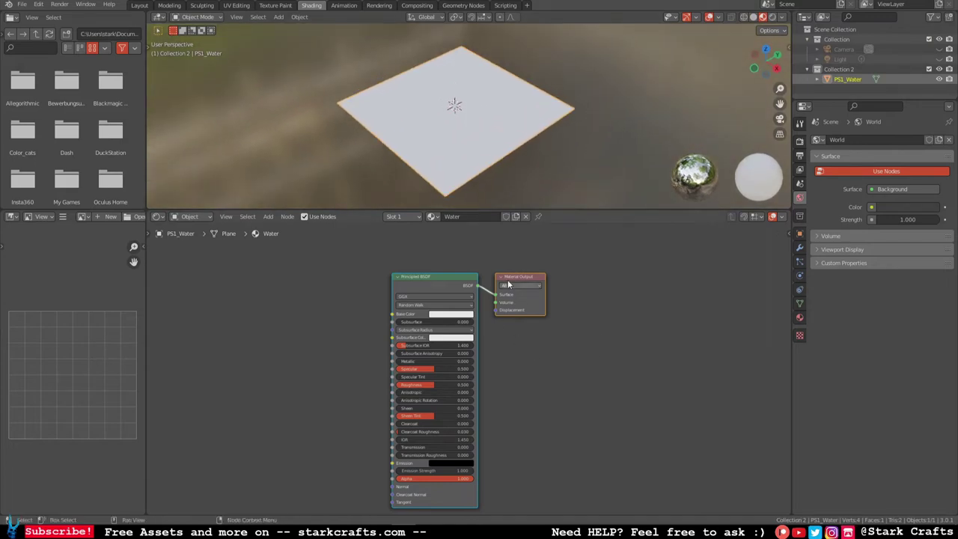
Step: Space the Principled BSDF and Material Output nodes farther apart in the Water material's node tree
left_click_drag(512, 276, 605, 265)
left_click(542, 262)
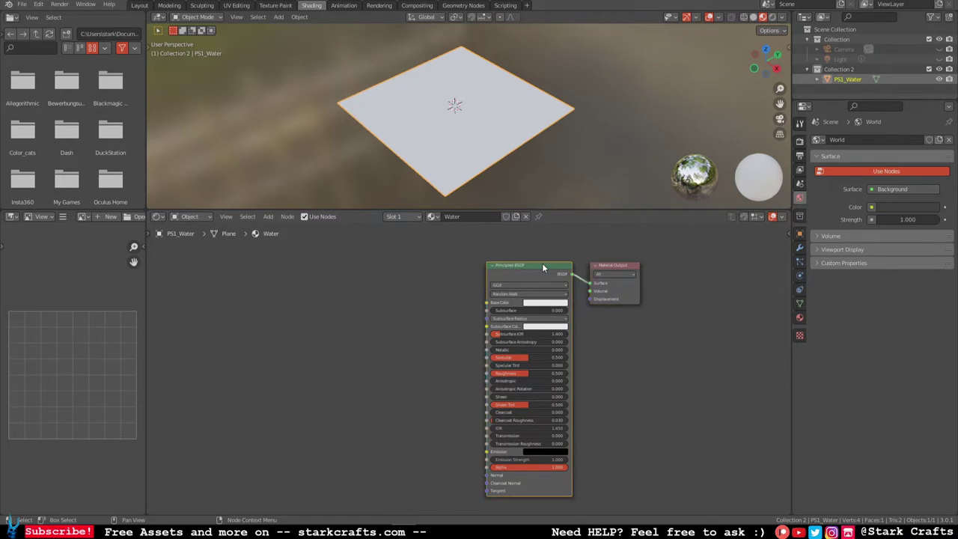
left_click_drag(541, 262, 502, 268)
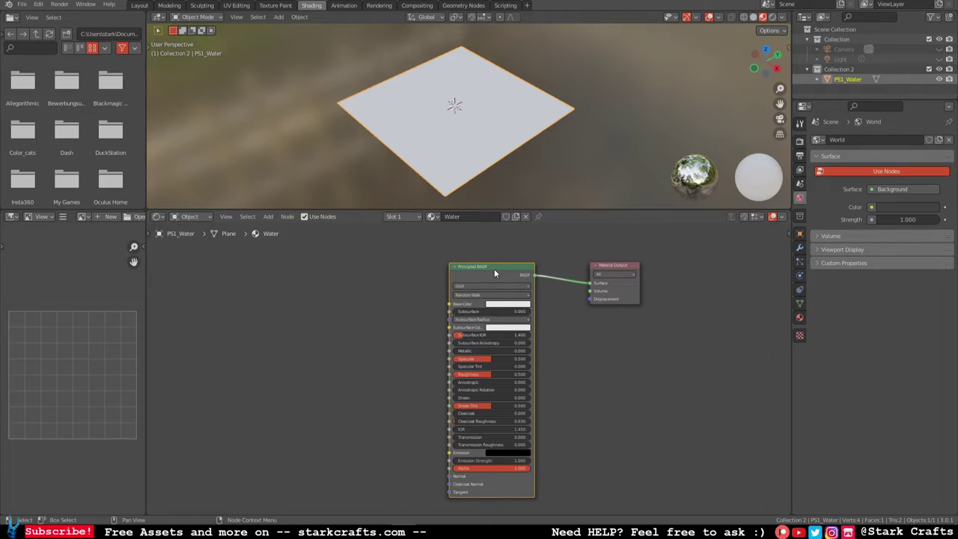
left_click_drag(494, 270, 497, 269)
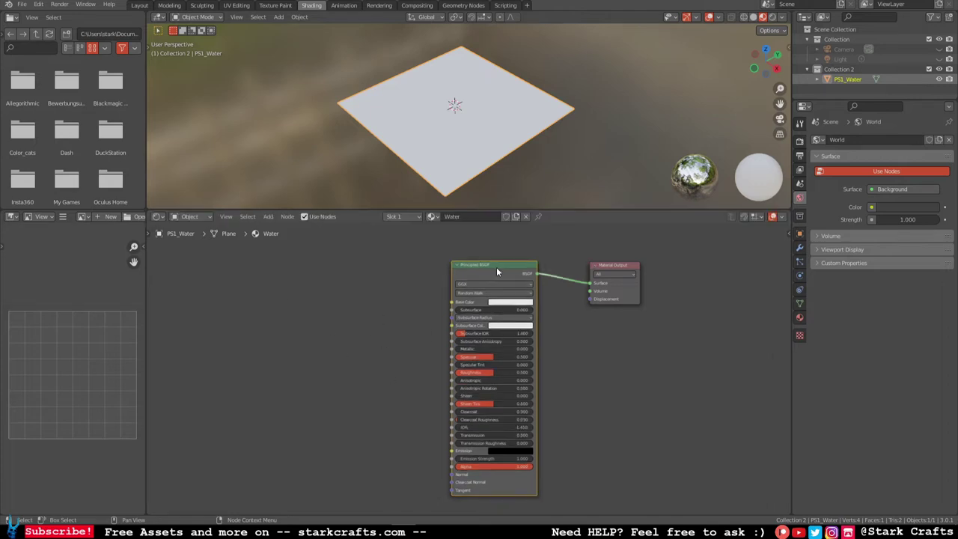
left_click(332, 258)
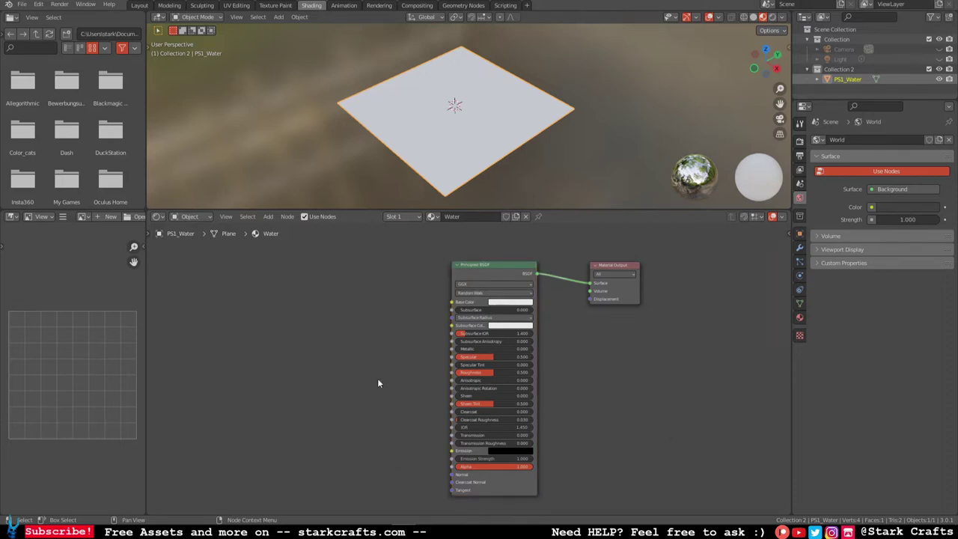
Step: Delete the Principled BSDF node from the Water material, keeping only the Material Output node
middle_click_drag(526, 144, 532, 143)
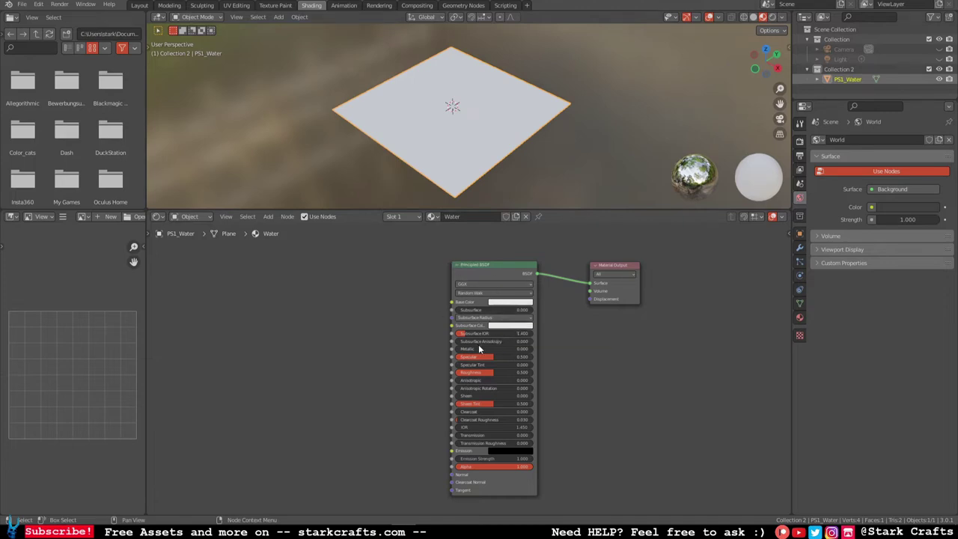
mouse_move(477, 357)
left_mouse_down()
mouse_move(569, 349)
mouse_move(455, 348)
left_mouse_up()
left_click(512, 275)
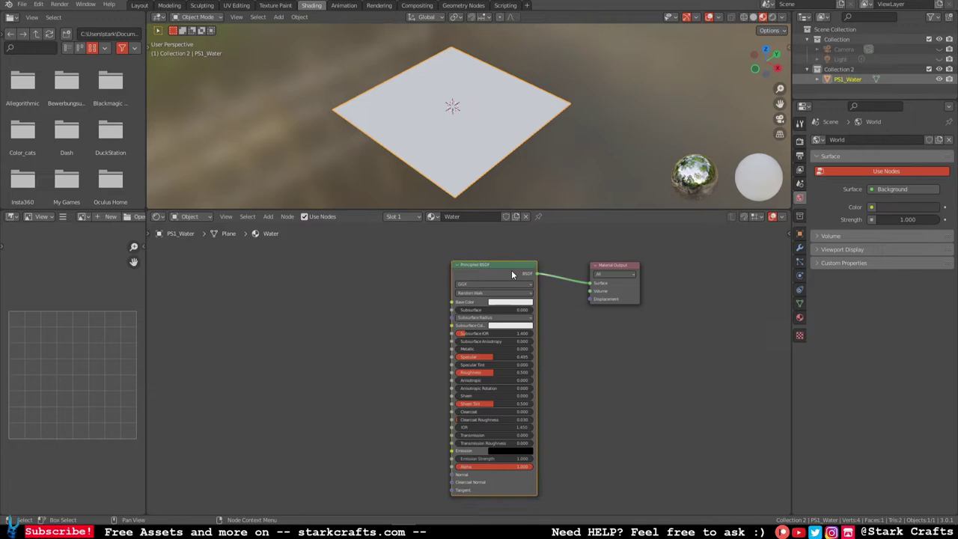
key("x")
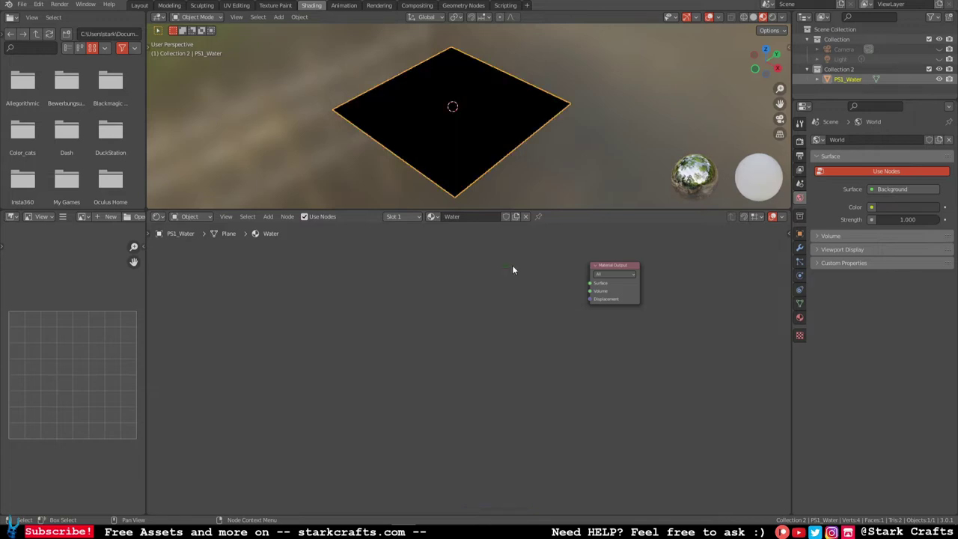
middle_click_drag(469, 276, 486, 331)
scroll(467, 284, "up", 1)
scroll(467, 284, "up", 1)
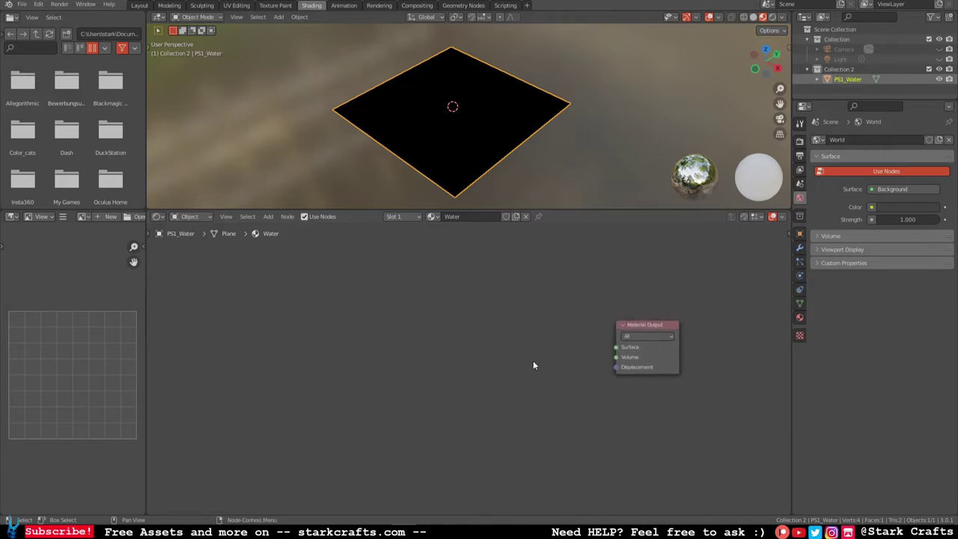
left_click(268, 217)
left_click(268, 217)
left_click(268, 217)
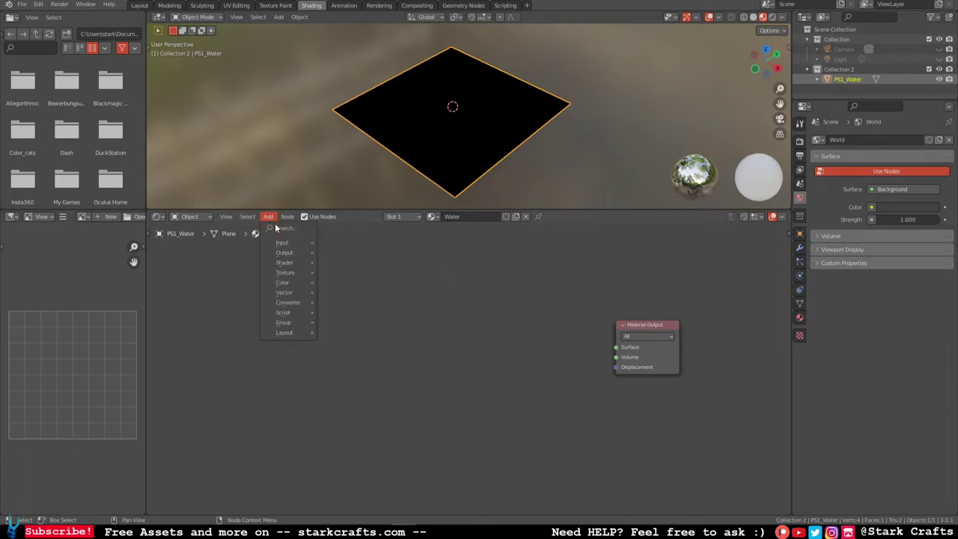
left_click(284, 228)
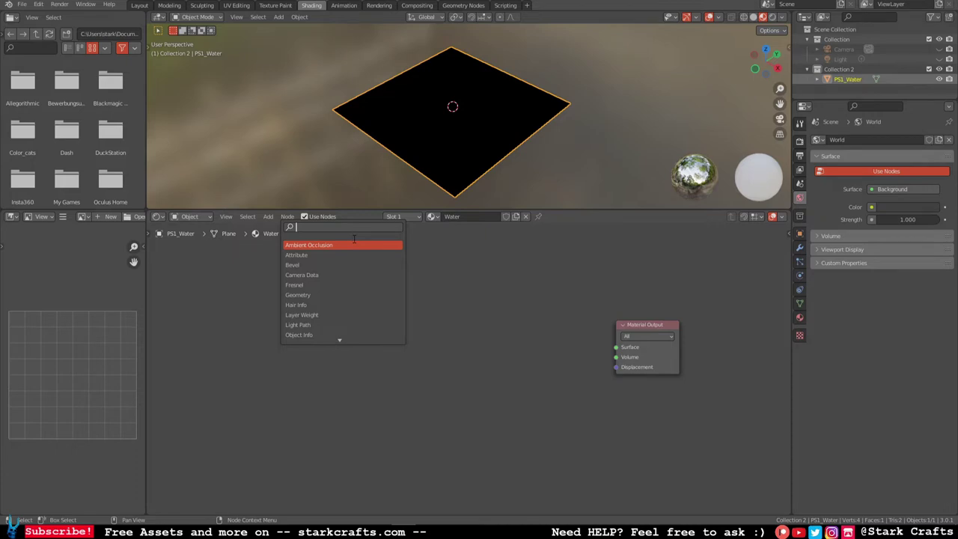
key("Escape")
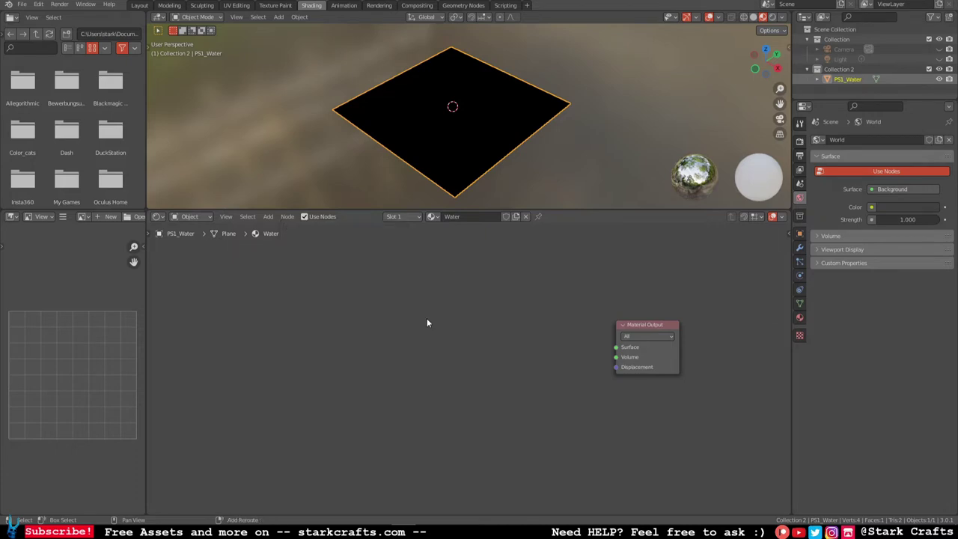
Step: Add a Noise Texture node to the Water material's node tree, placed before the Material Output node
key("shift+a")
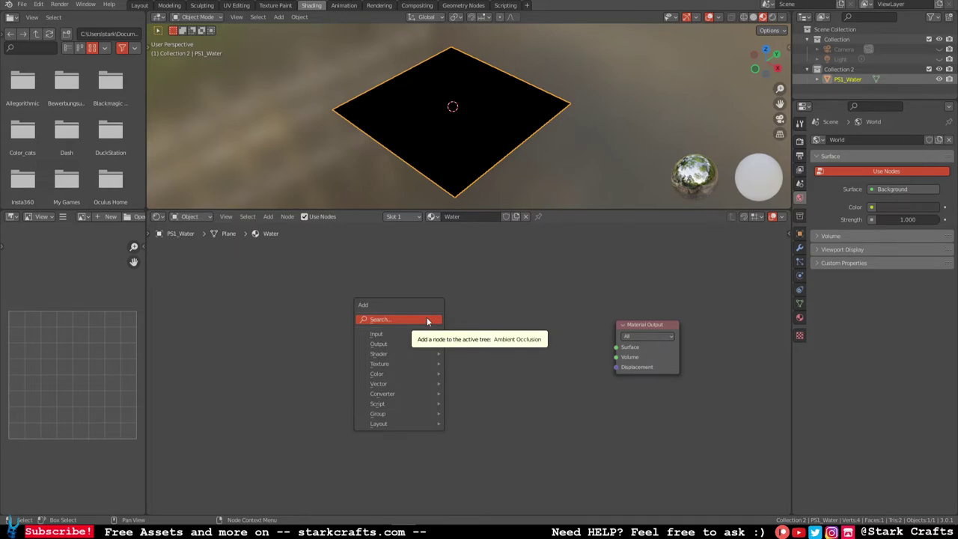
left_click(427, 321)
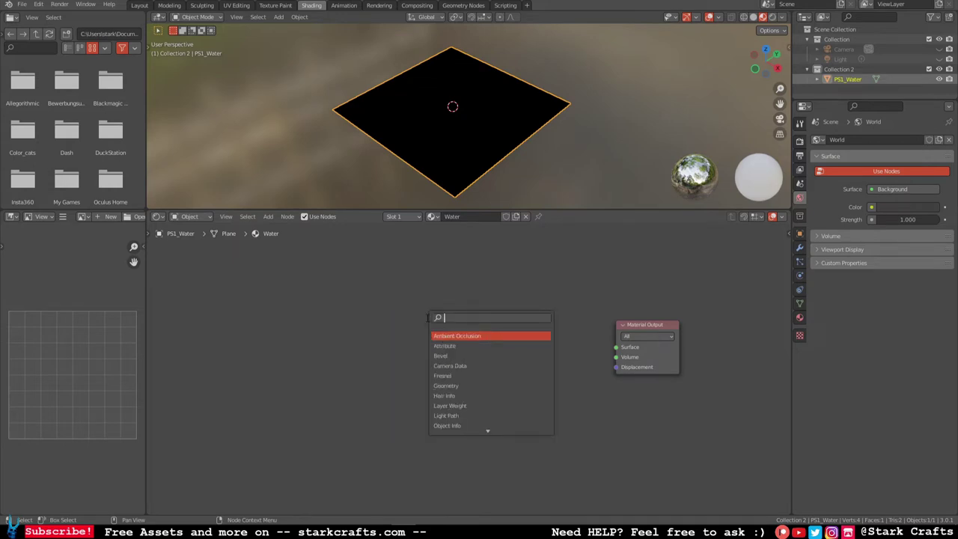
type("no")
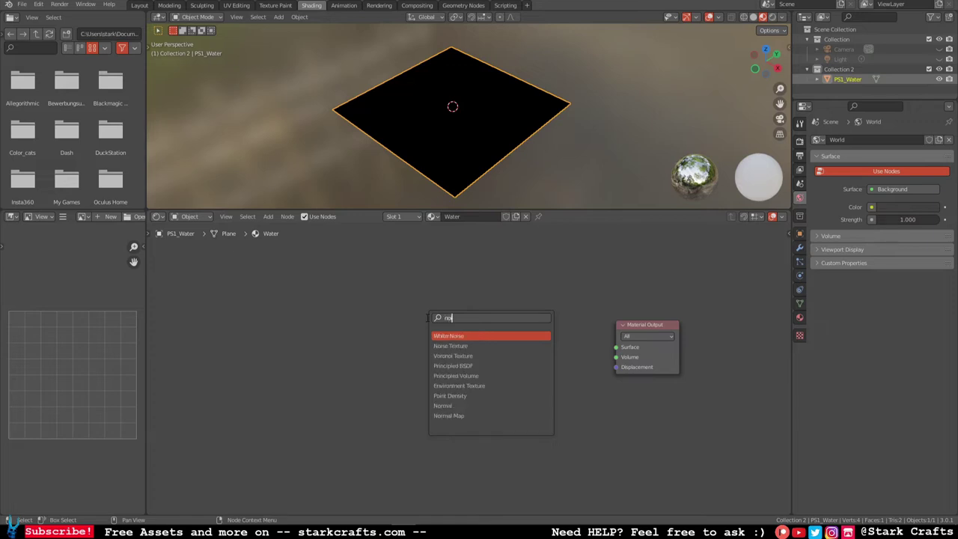
left_click(457, 346)
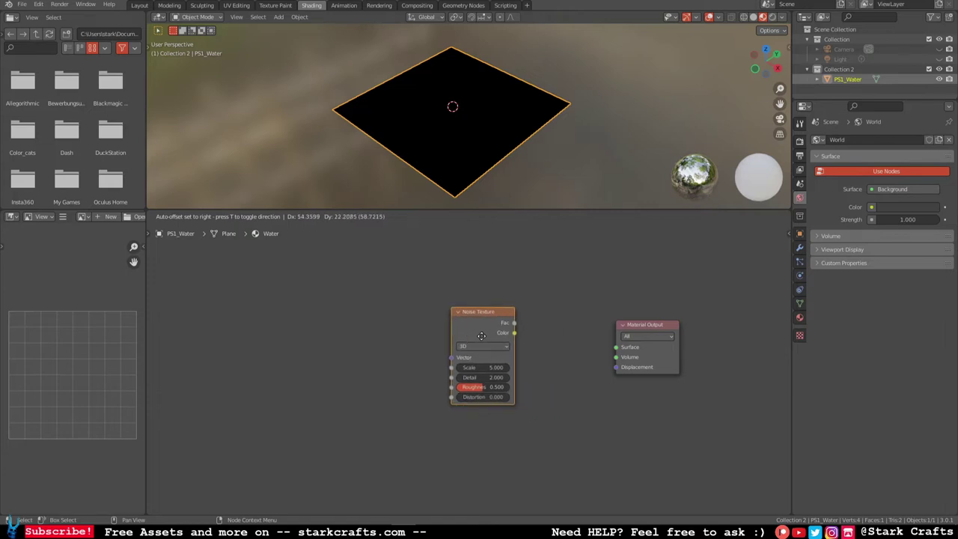
left_click(483, 333)
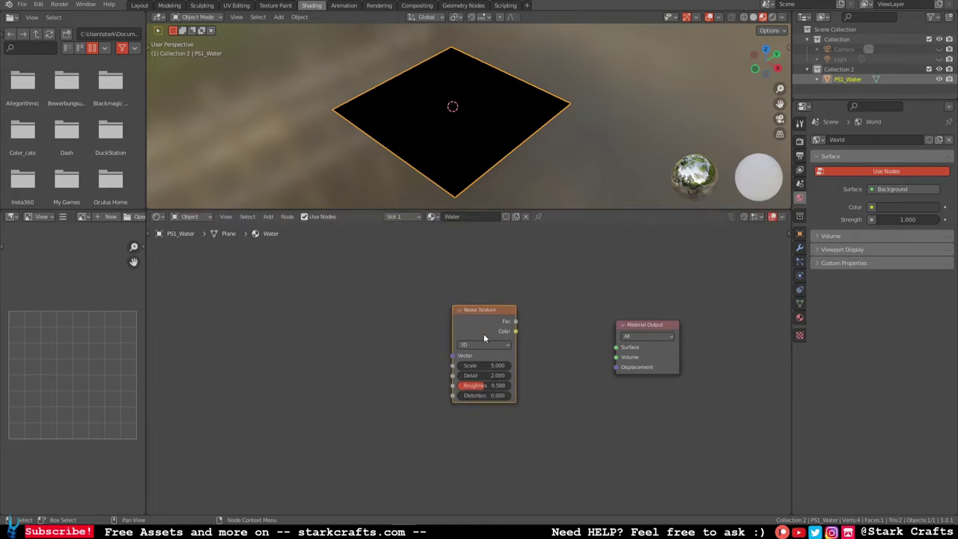
Step: Add a ColorRamp node and arrange it between the Noise Texture and Material Output nodes
left_click(268, 217)
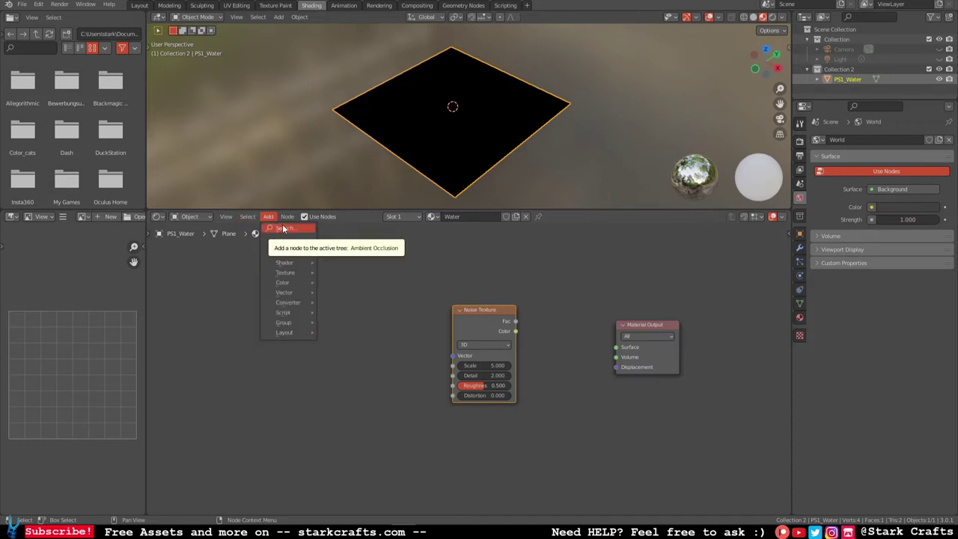
left_click(283, 228)
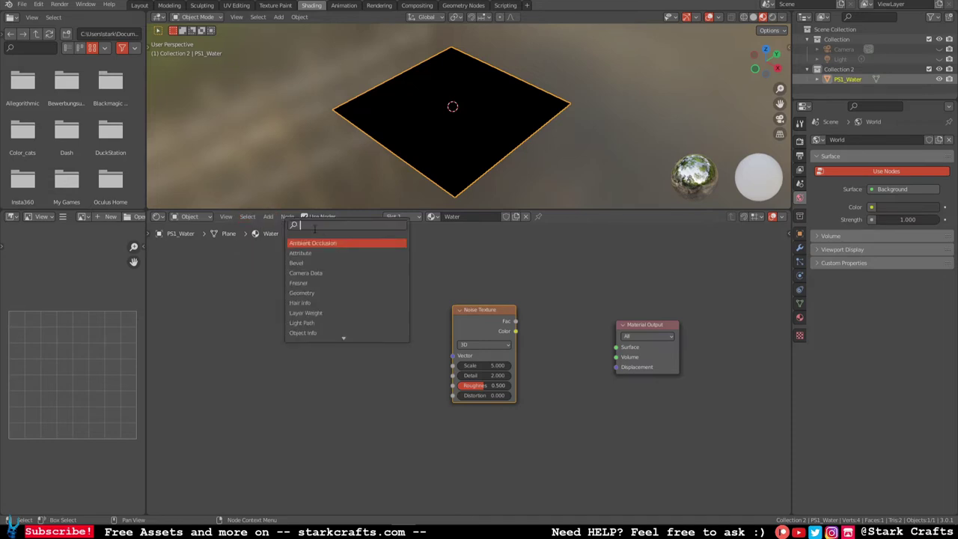
type("c")
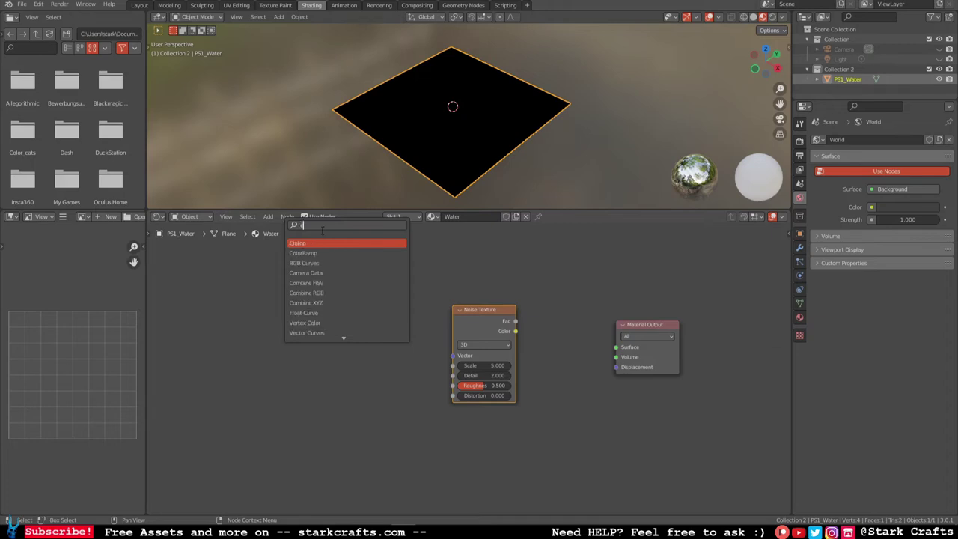
type("o")
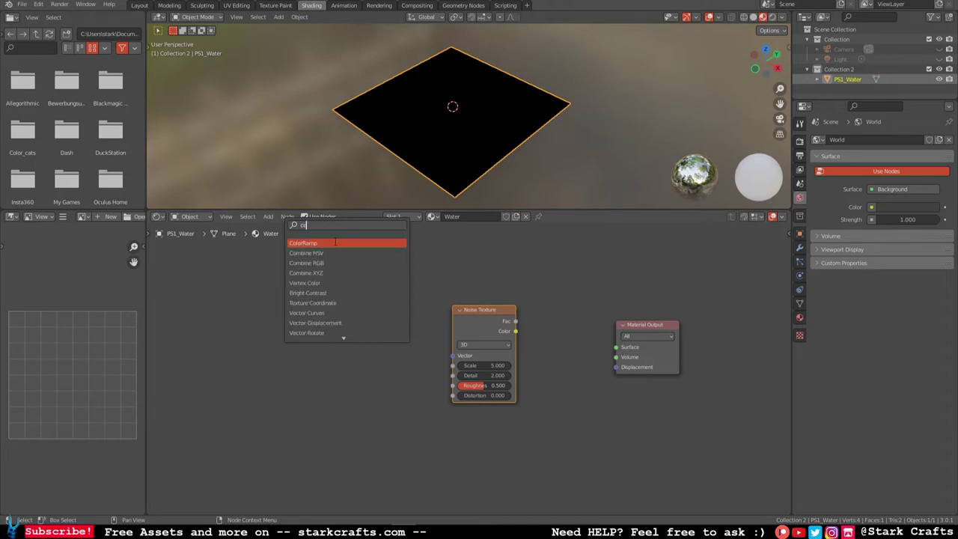
left_click(329, 242)
left_click(603, 244)
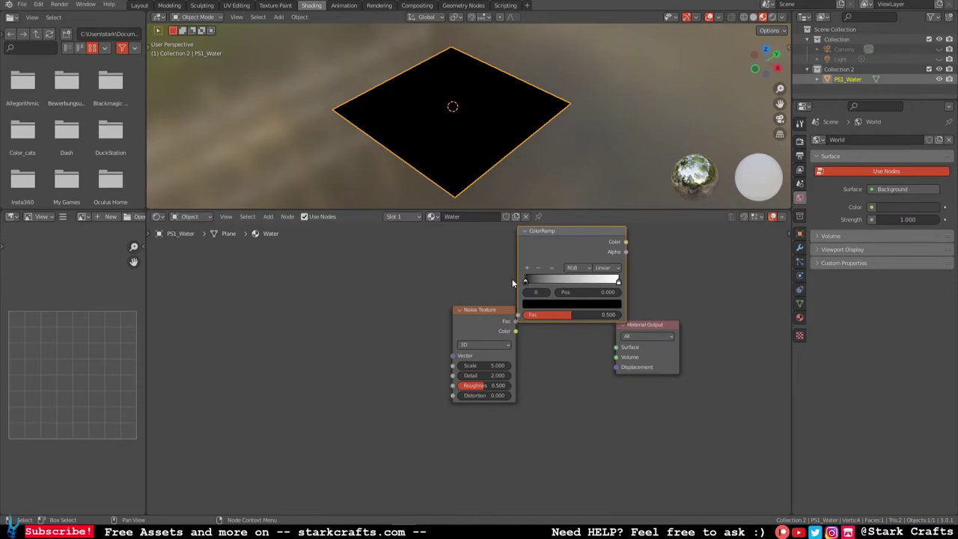
left_click_drag(491, 308, 407, 321)
left_click(569, 230)
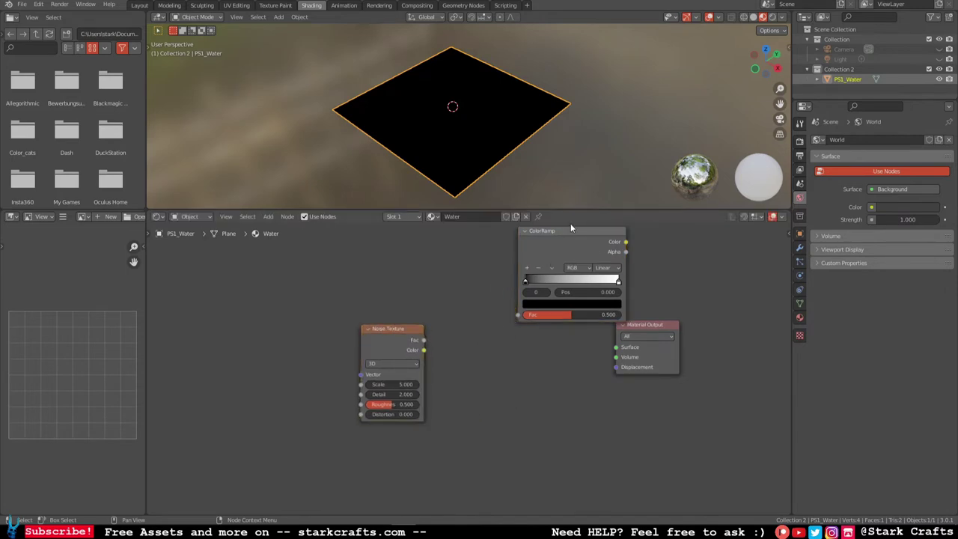
left_click_drag(569, 229, 515, 244)
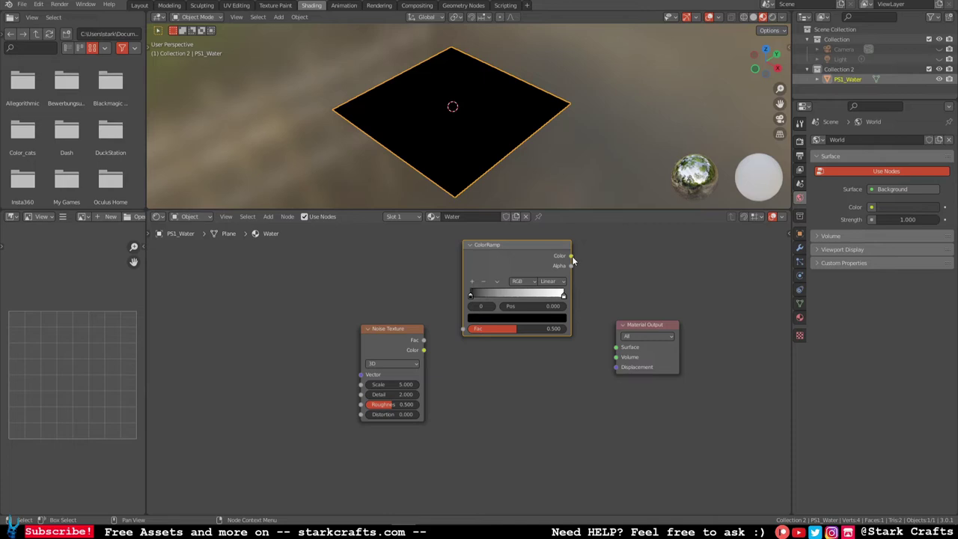
Step: Link the ColorRamp's Color to the Material Output's Surface and the Noise Texture's Fac to the ColorRamp's Fac
left_click_drag(571, 256, 614, 347)
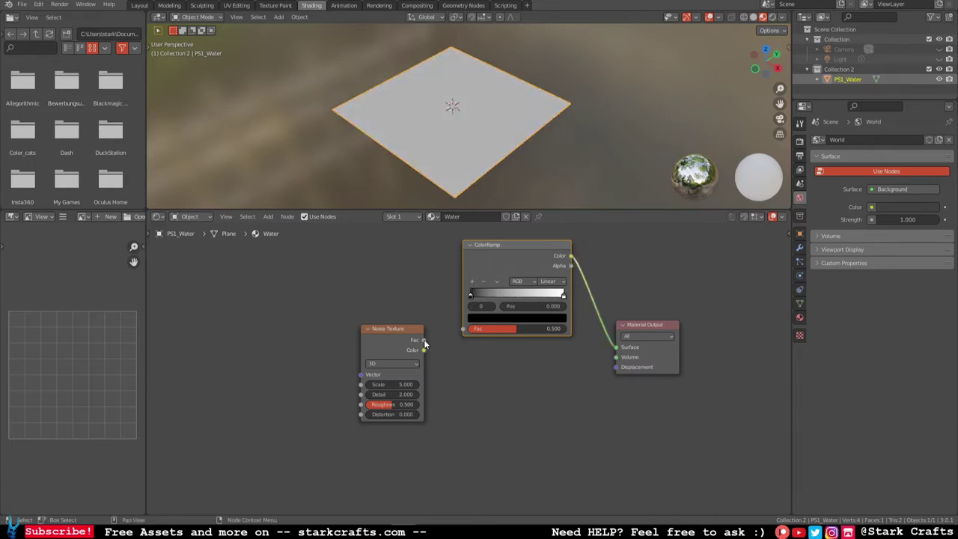
left_click_drag(423, 339, 463, 329)
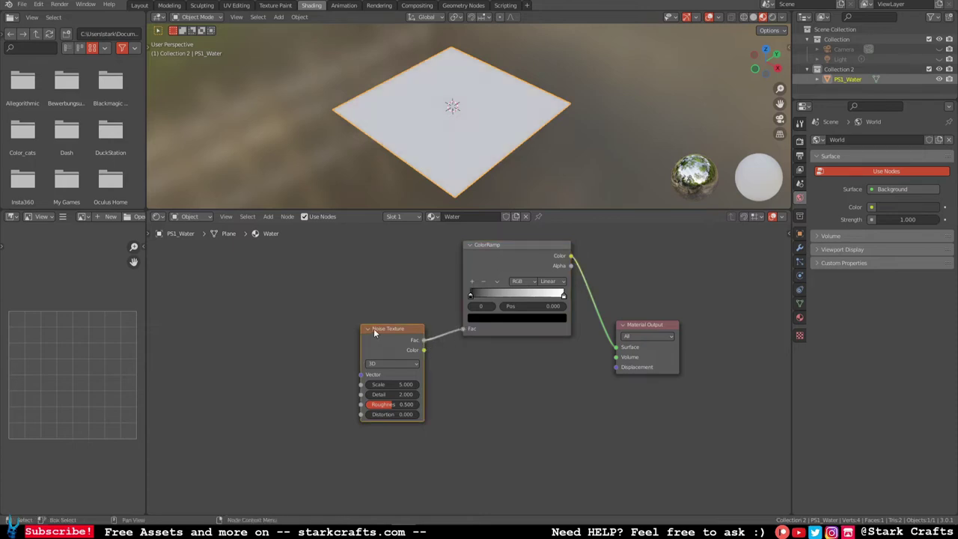
left_click_drag(374, 333, 370, 297)
middle_click_drag(351, 123, 393, 76)
mouse_move(510, 105)
middle_mouse_down()
mouse_move(498, 102)
mouse_move(507, 88)
middle_mouse_up()
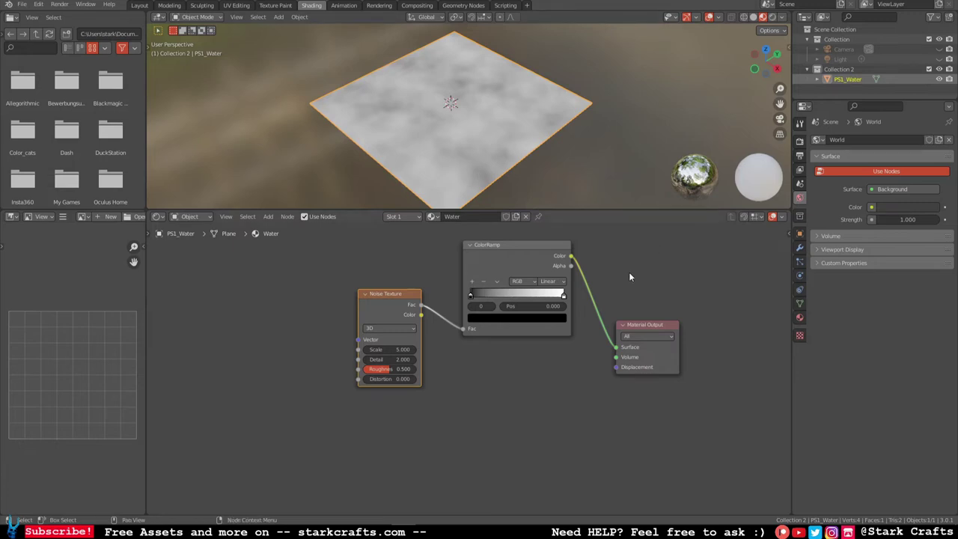
Step: Recolour the ColorRamp's black stop to bright cyan and bring both stops inward, with the white one at about 0.76
left_click(470, 298)
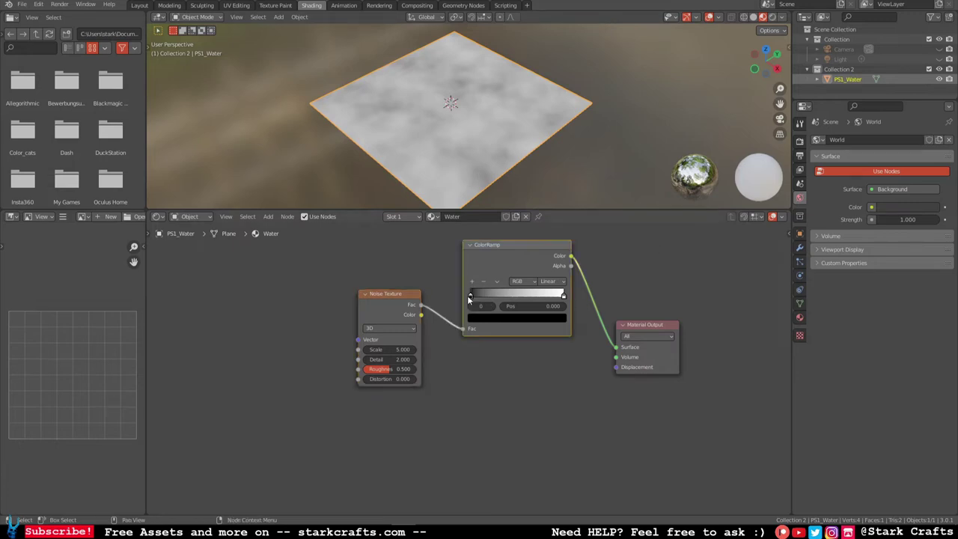
left_click(516, 320)
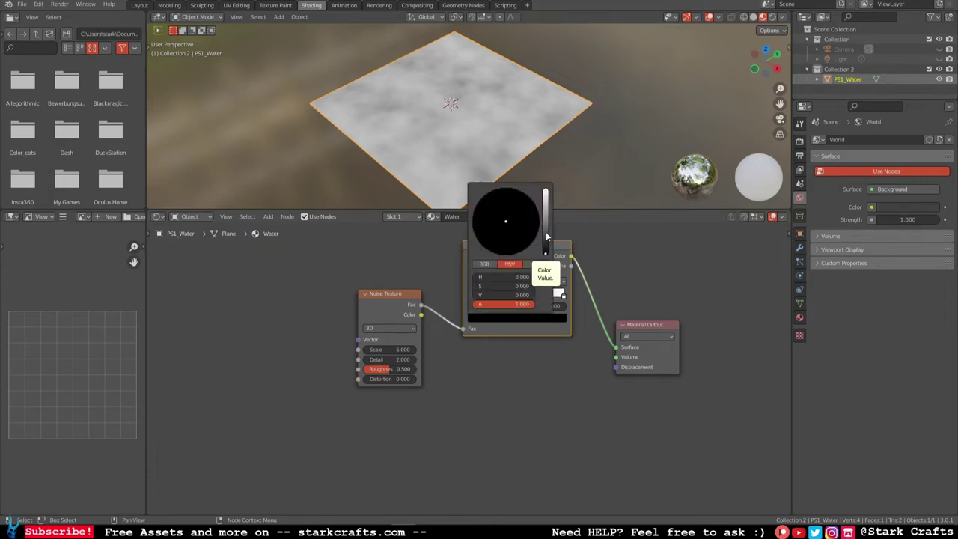
left_click_drag(547, 249, 547, 191)
left_click(505, 195)
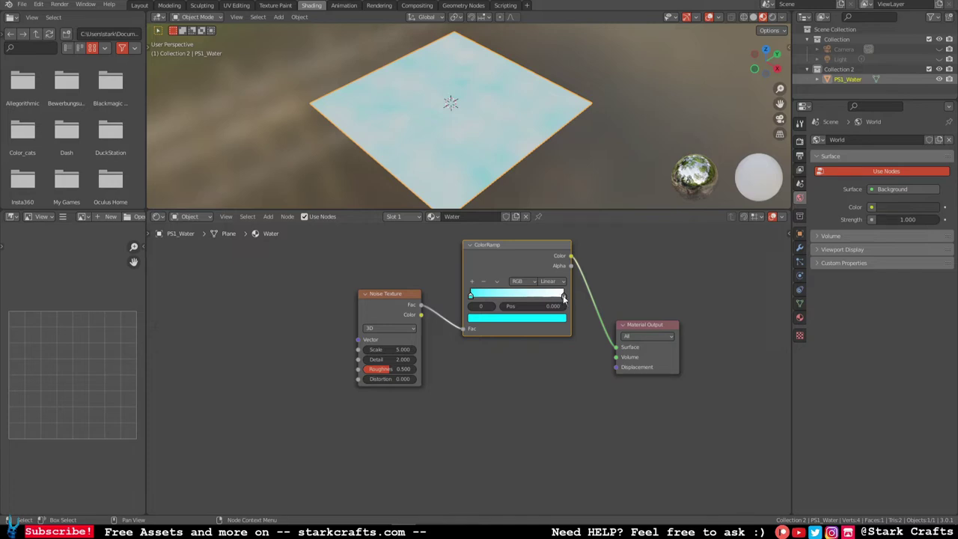
left_click_drag(564, 298, 546, 296)
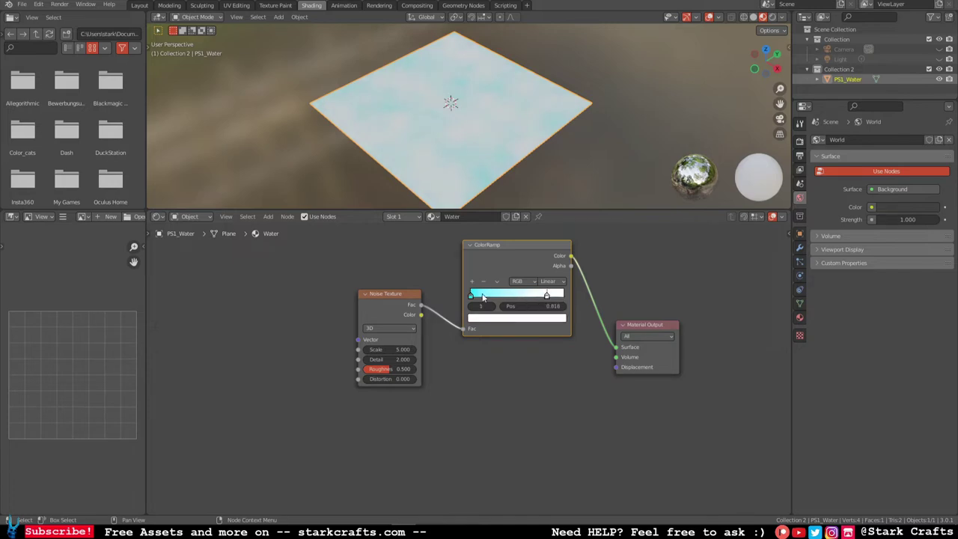
left_click_drag(471, 297, 535, 294)
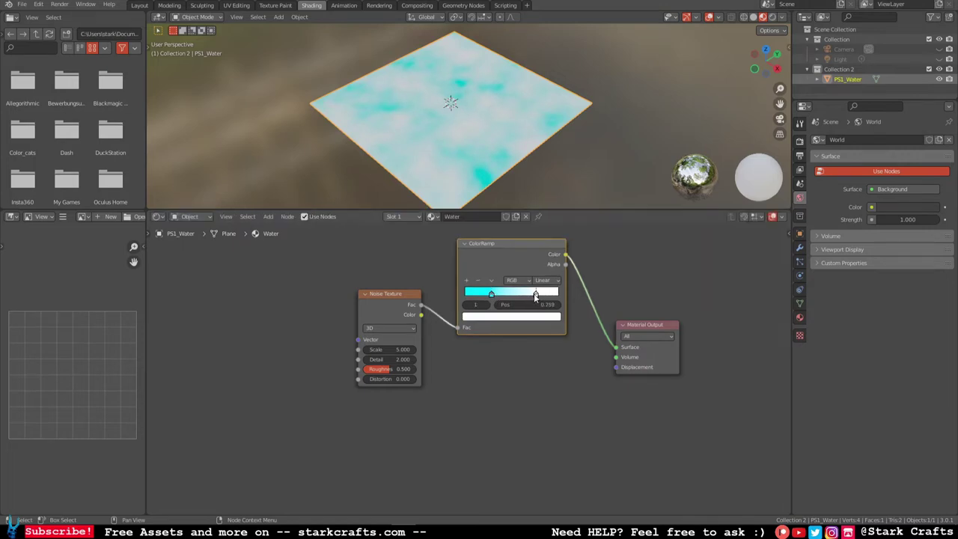
Step: Select the Noise Texture, ColorRamp and Material Output nodes and shift them together lower in the node tree
middle_click_drag(544, 183, 581, 206)
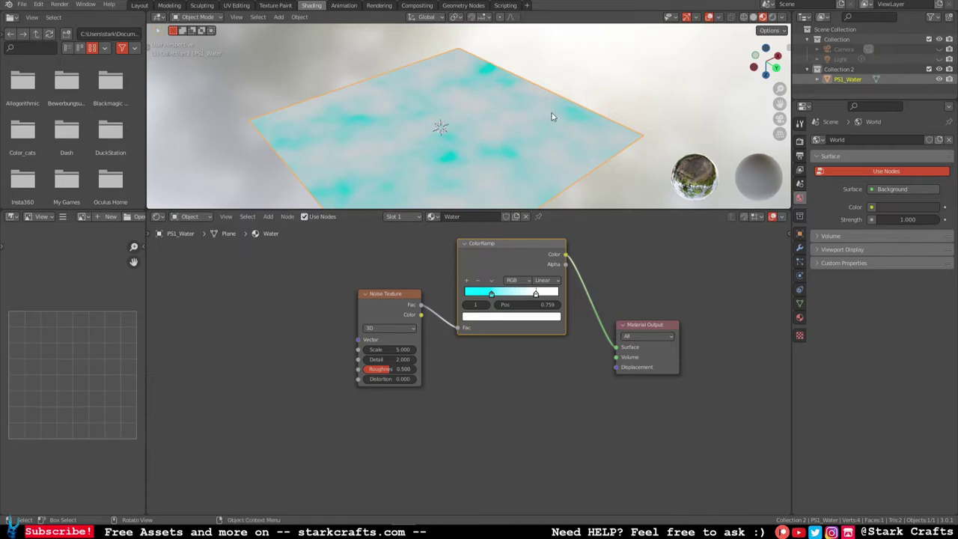
middle_click_drag(551, 116, 419, 90)
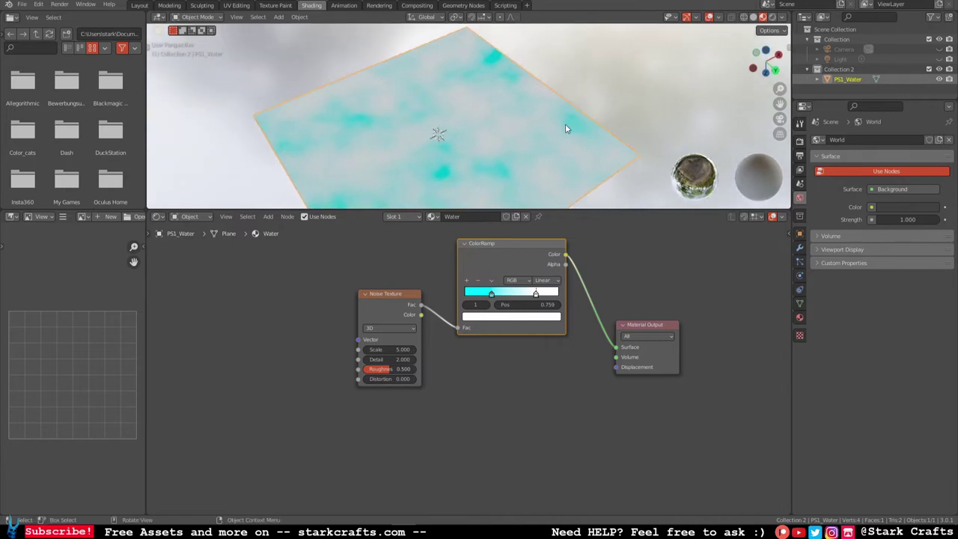
middle_click_drag(567, 128, 534, 141)
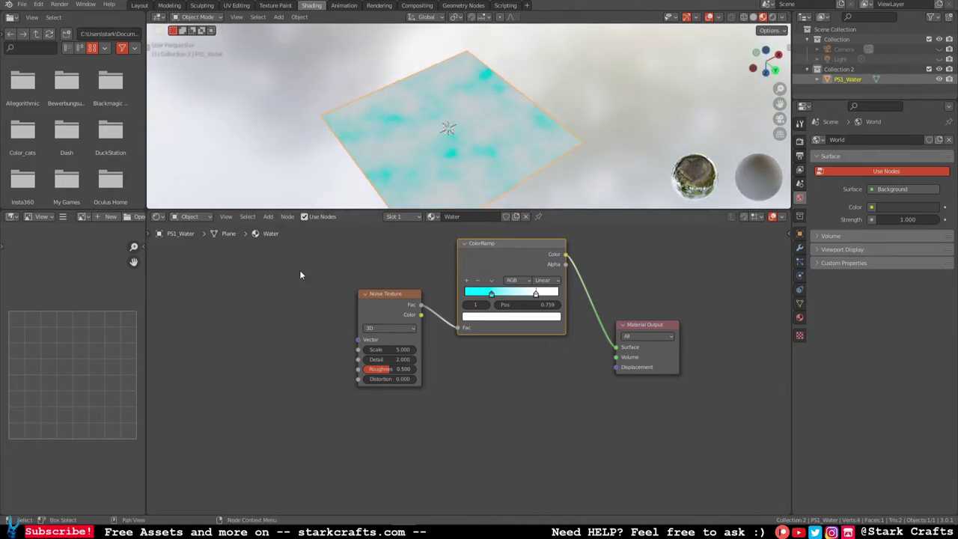
left_click_drag(320, 254, 657, 400)
left_click_drag(661, 364, 634, 405)
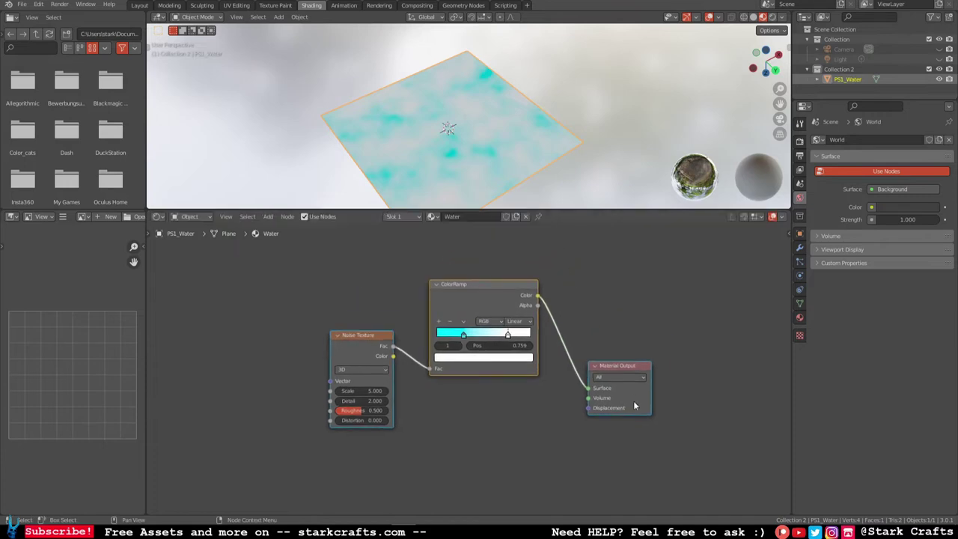
Step: Add two Array modifiers to the PS1_Water plane
left_click(798, 250)
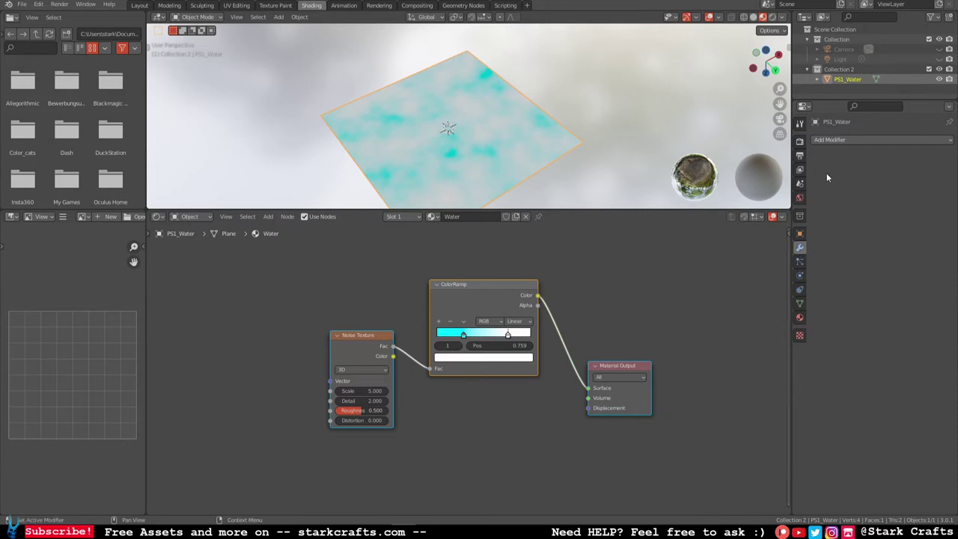
left_click(831, 140)
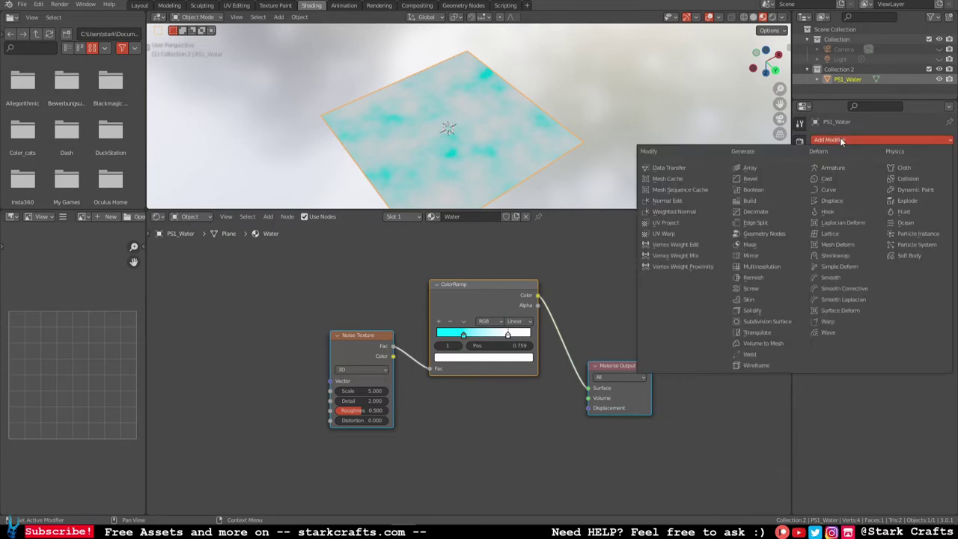
left_click(764, 165)
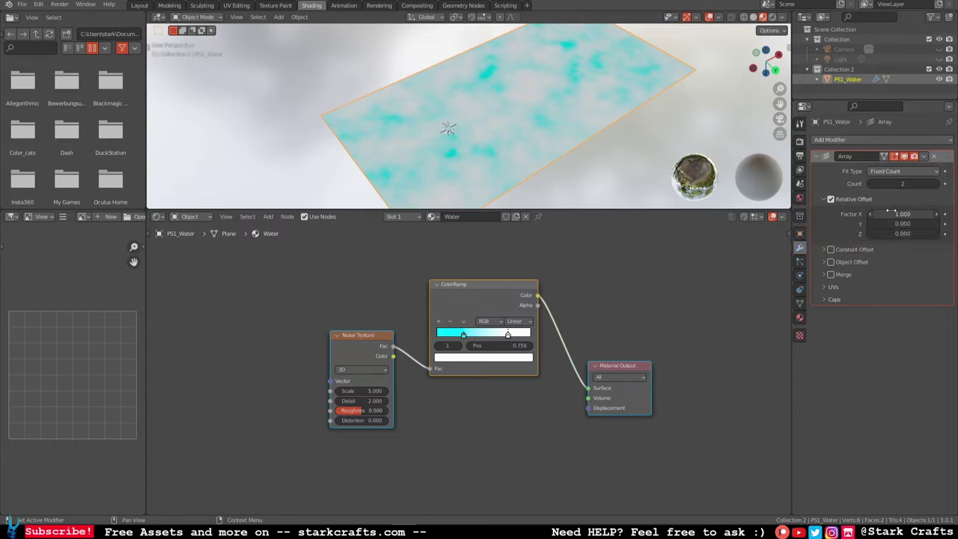
left_click(866, 138)
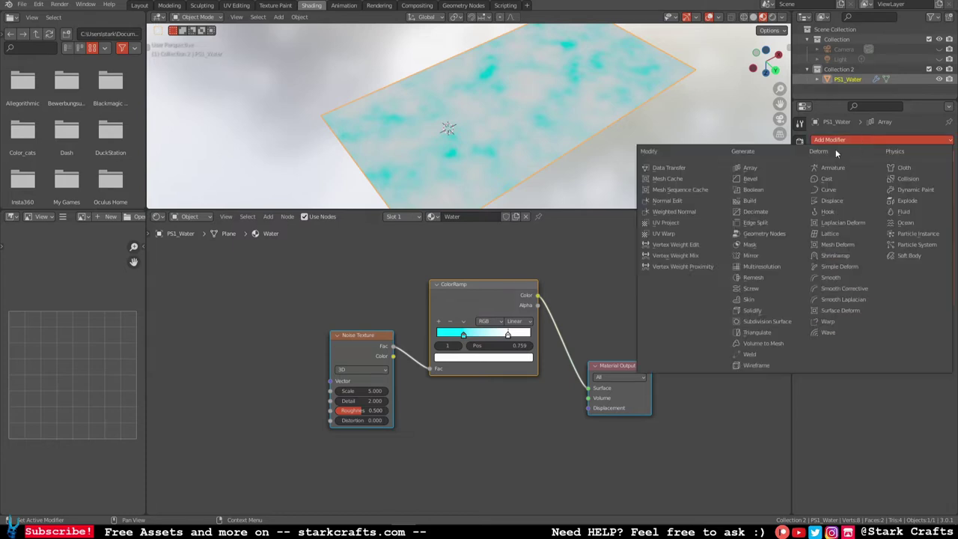
left_click(766, 166)
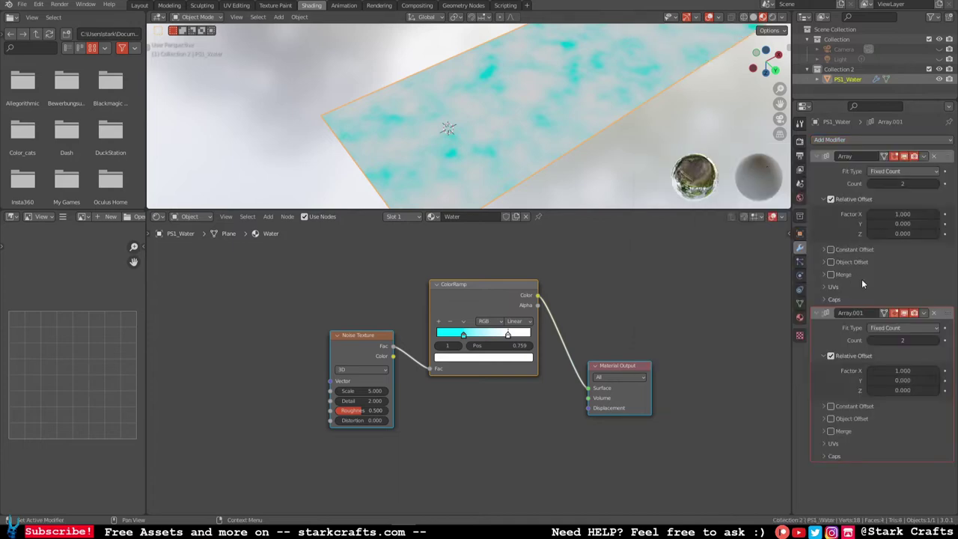
Step: Set the second Array modifier's relative offset to 0 on X and 1 on Y
left_click(897, 370)
type("1.0")
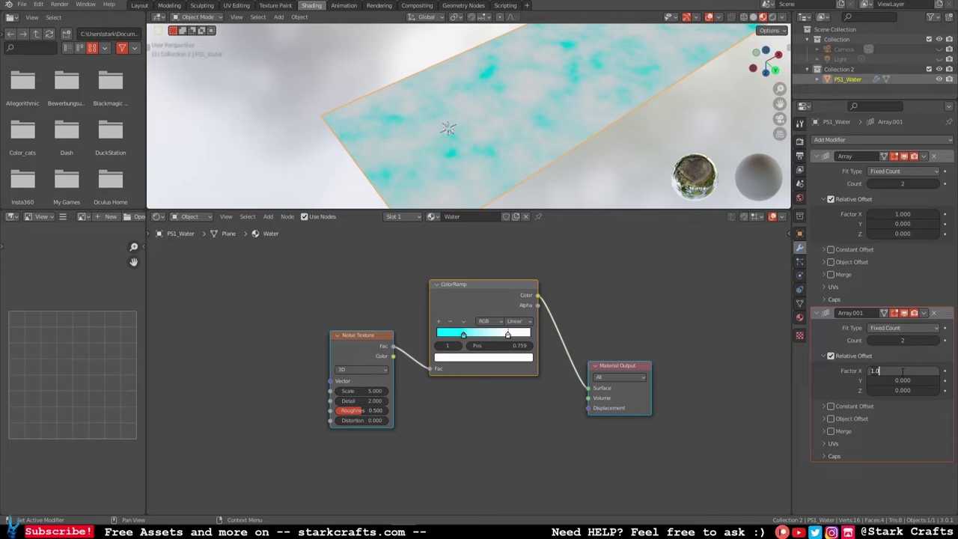
type("0")
key("Return")
left_click(904, 380)
type("0.0")
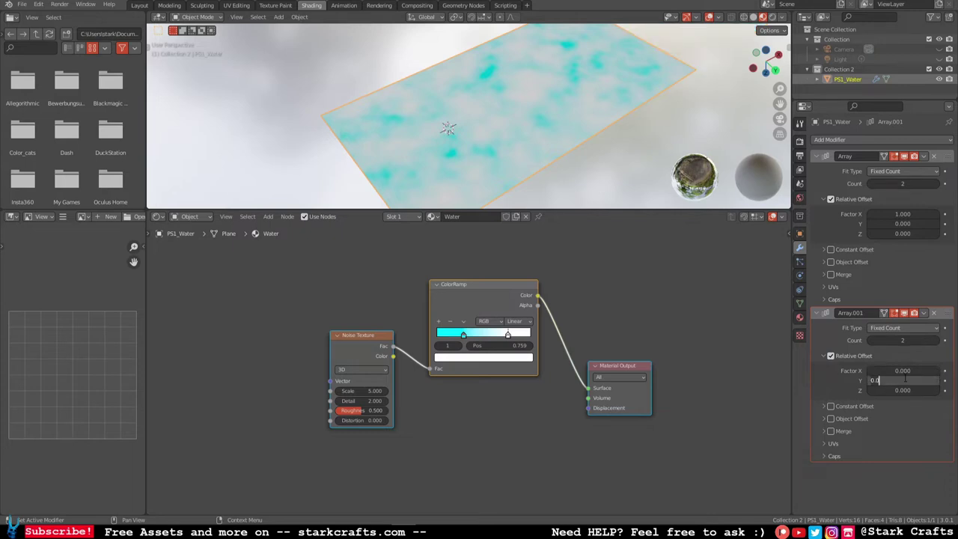
type("1")
key("Return")
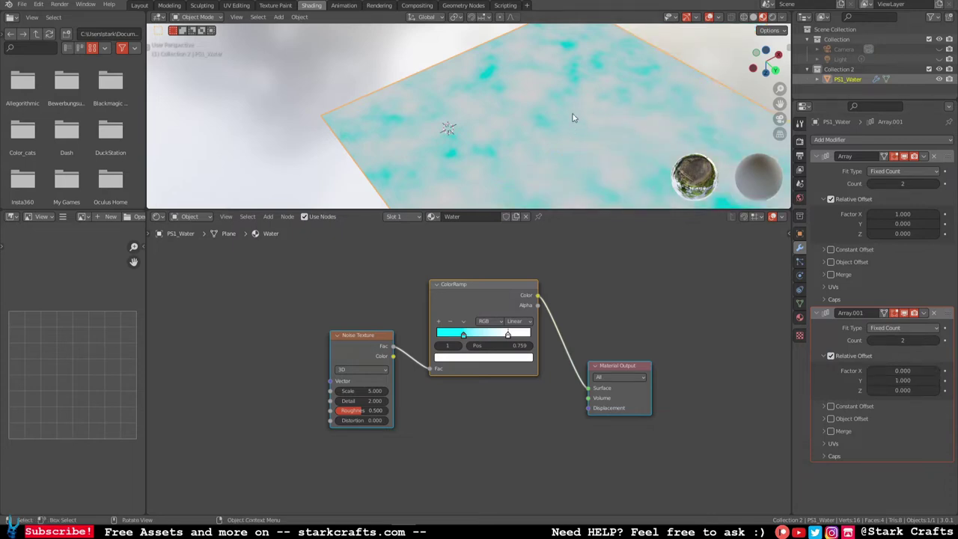
middle_click_drag(584, 113, 562, 120)
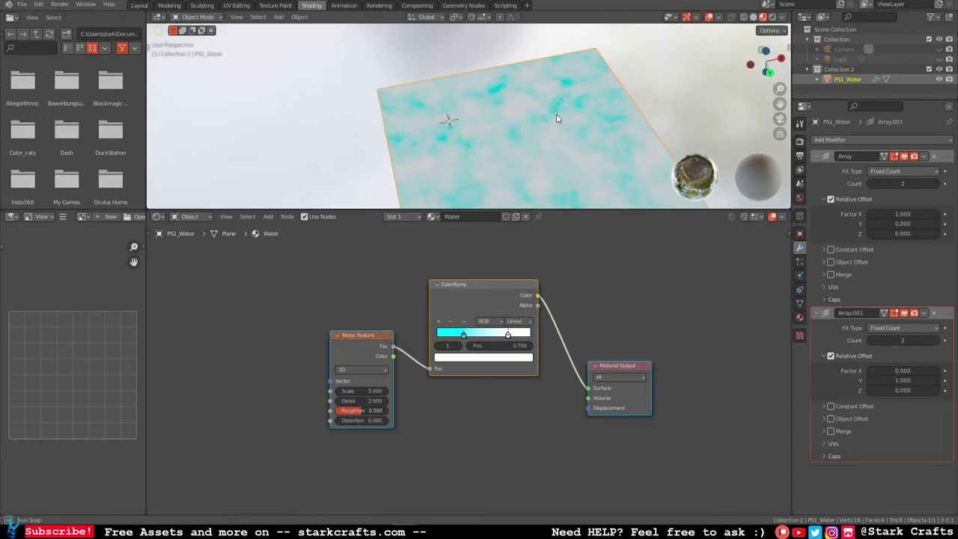
left_click(766, 53)
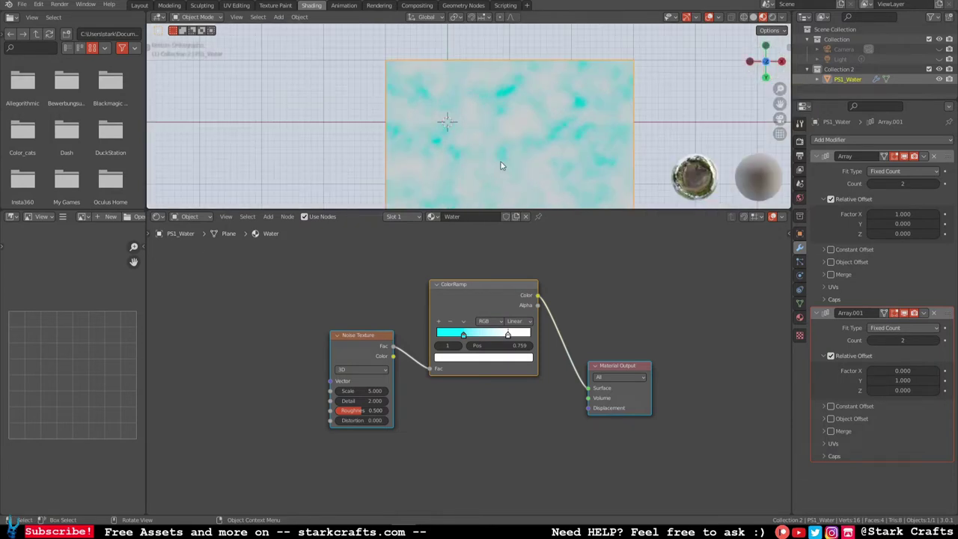
middle_click_drag(490, 95, 489, 79, "shift")
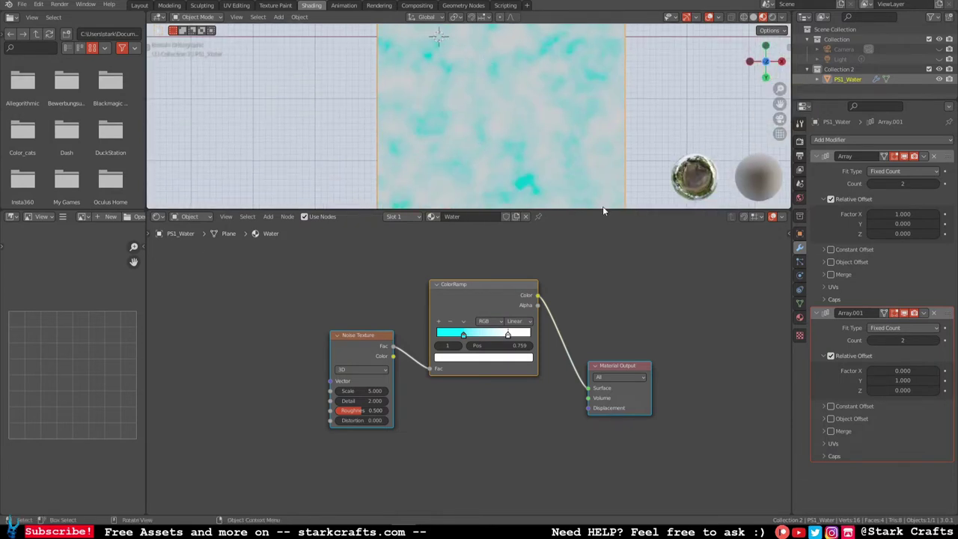
Step: Enlarge the 3D viewport over the node editor and check the whole water plane in rendered shading before returning to material preview
left_click_drag(603, 210, 591, 293)
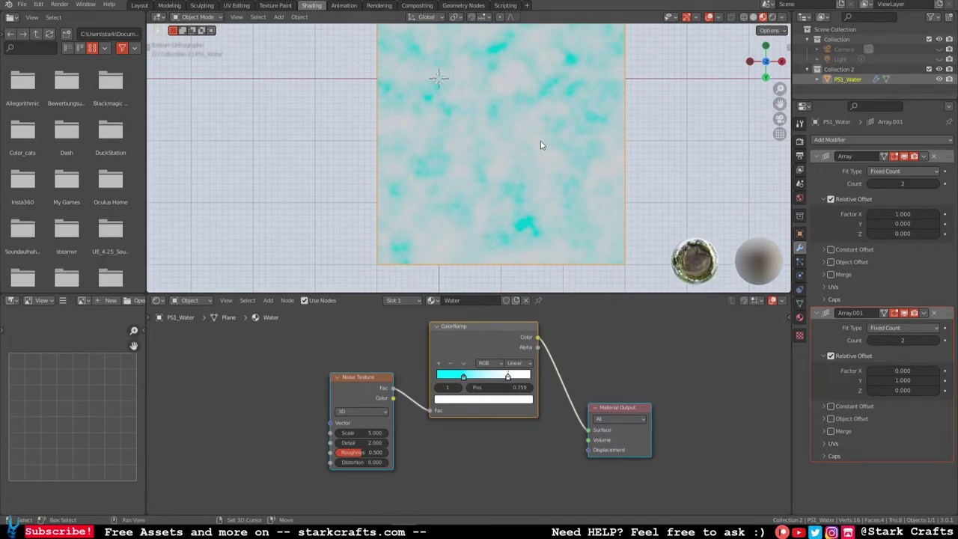
mouse_move(540, 145)
middle_mouse_down("shift")
mouse_move(539, 167)
mouse_move(549, 147)
middle_mouse_up("shift")
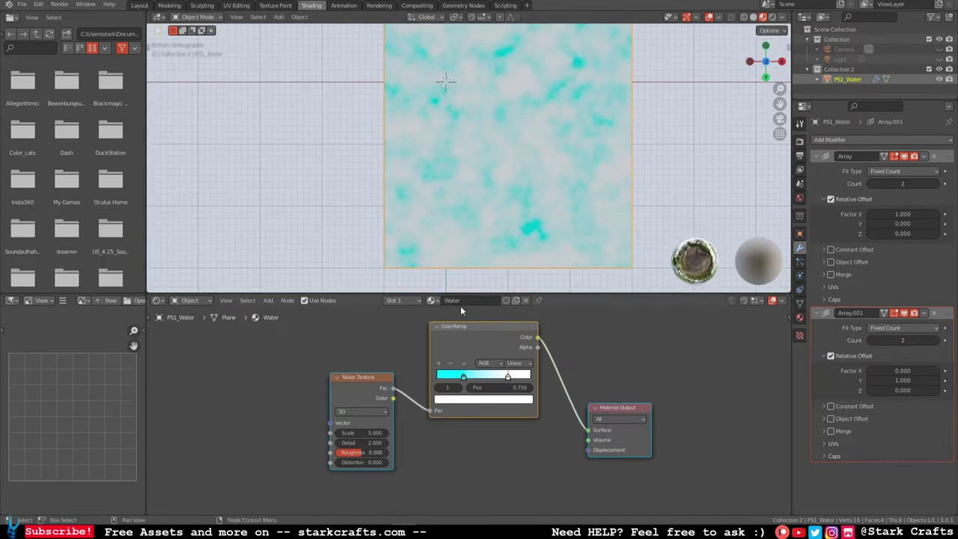
middle_click_drag(499, 201, 500, 216, "shift")
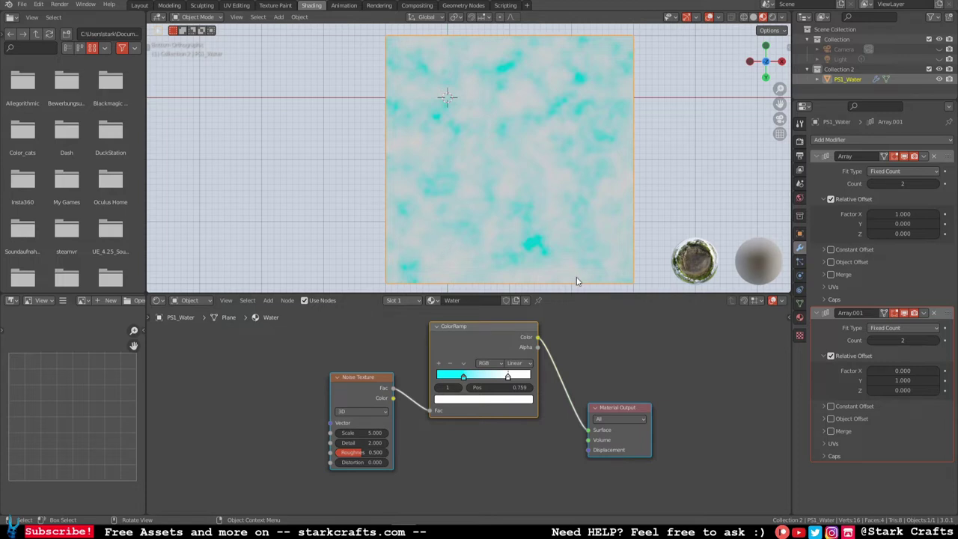
middle_click_drag(594, 354, 608, 362)
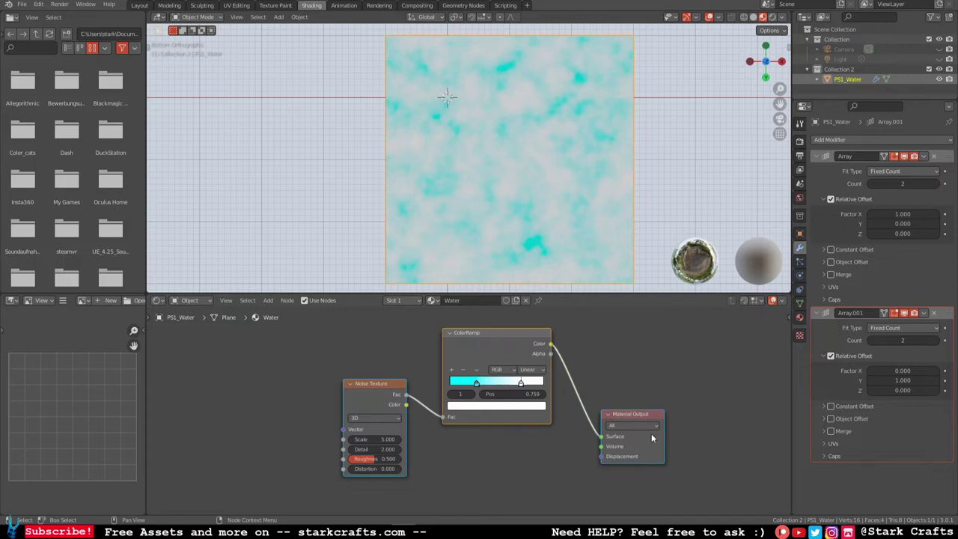
left_click(773, 18)
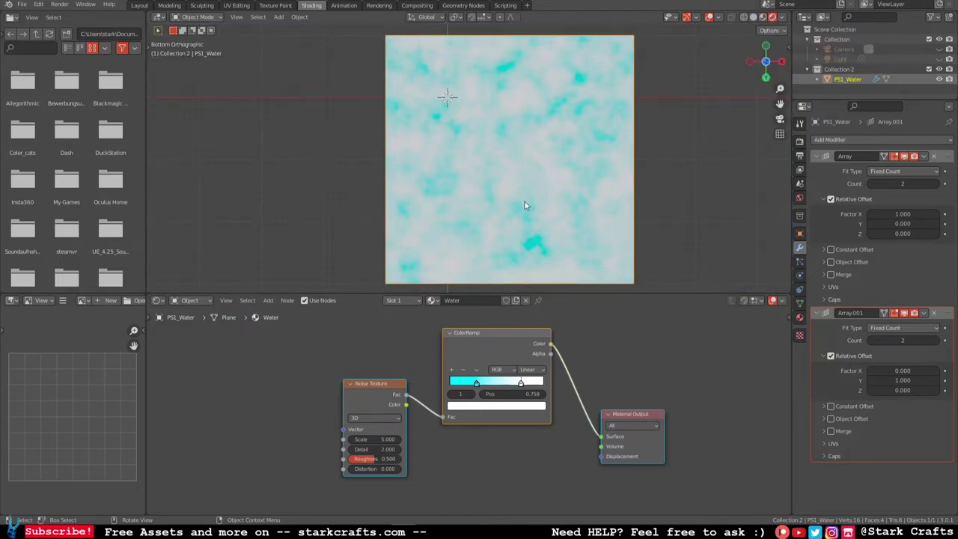
left_click(763, 17)
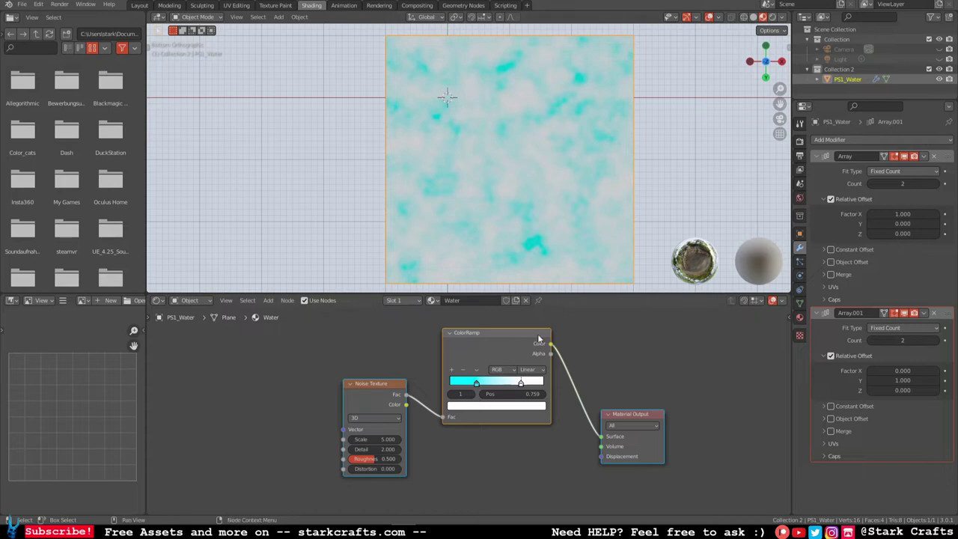
Step: Set the Noise Texture node's dimensions to 4D
left_click(384, 419)
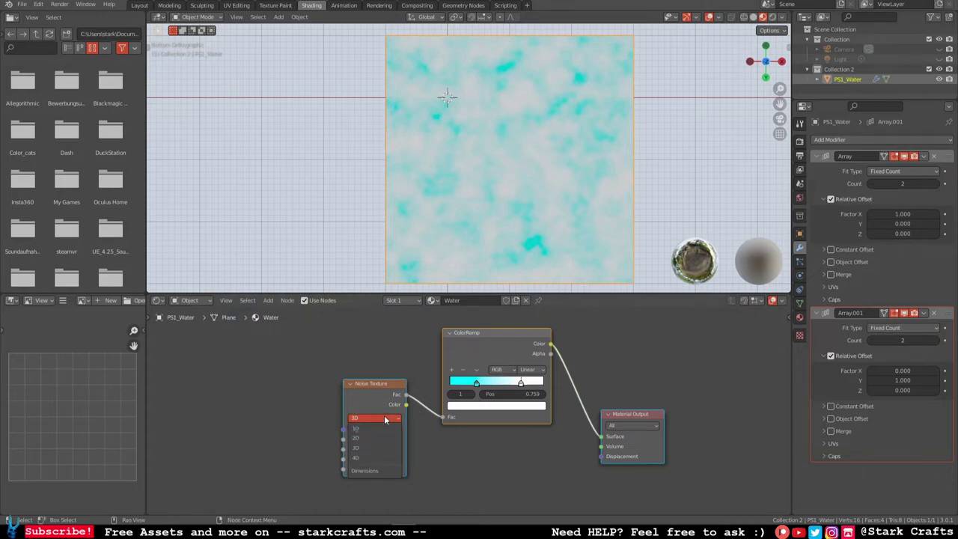
left_click(368, 458)
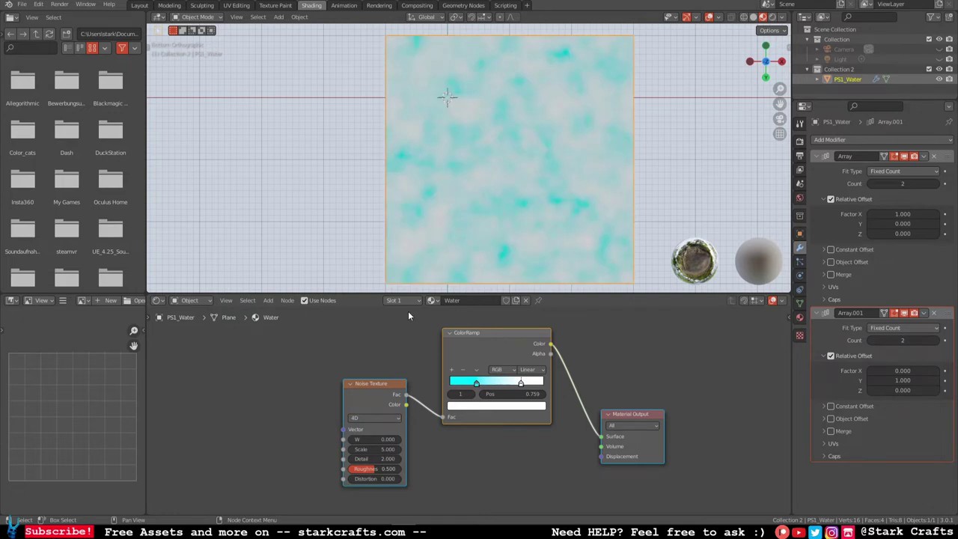
middle_click_drag(404, 336, 431, 339)
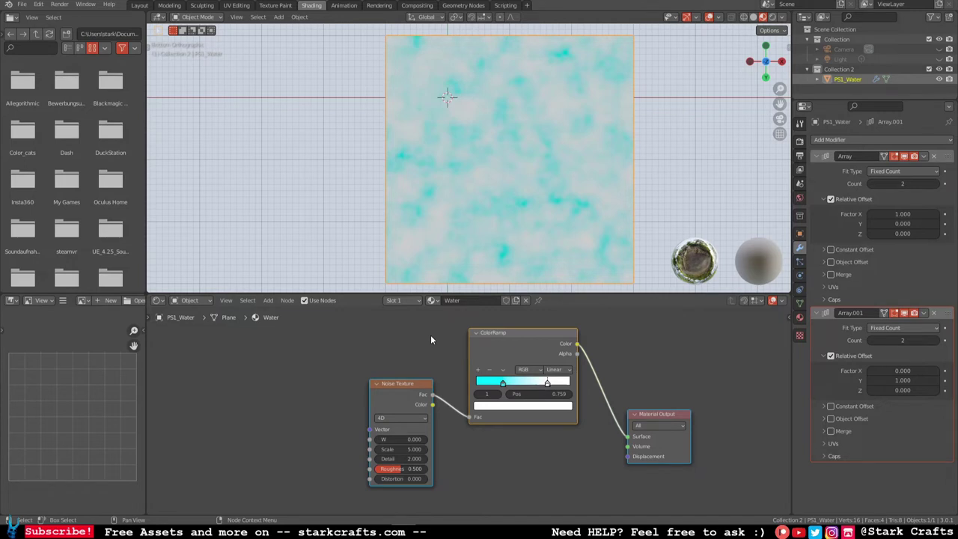
scroll(375, 356, "down", 1)
middle_click_drag(374, 352, 436, 354)
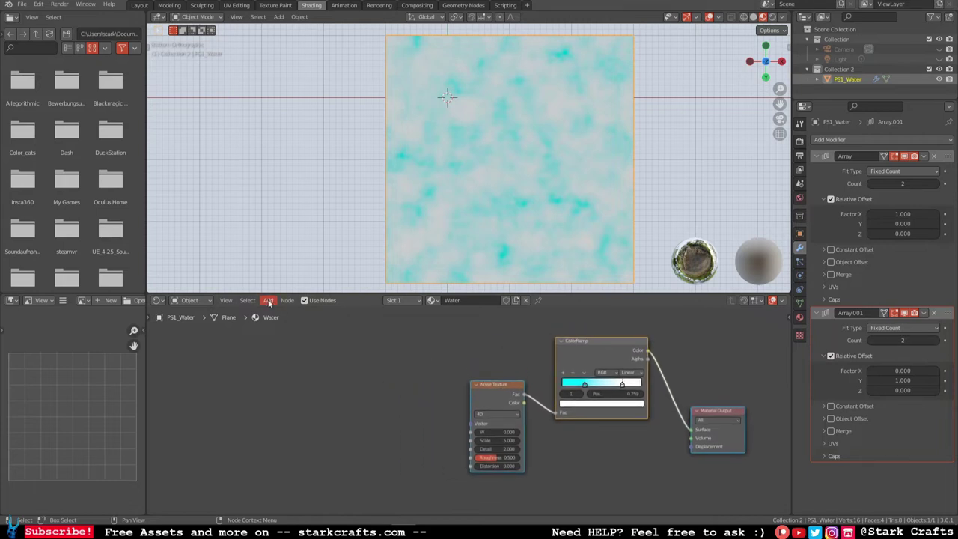
Step: Show the plane's object properties and save the current Blender file
left_click(799, 140)
left_click(799, 234)
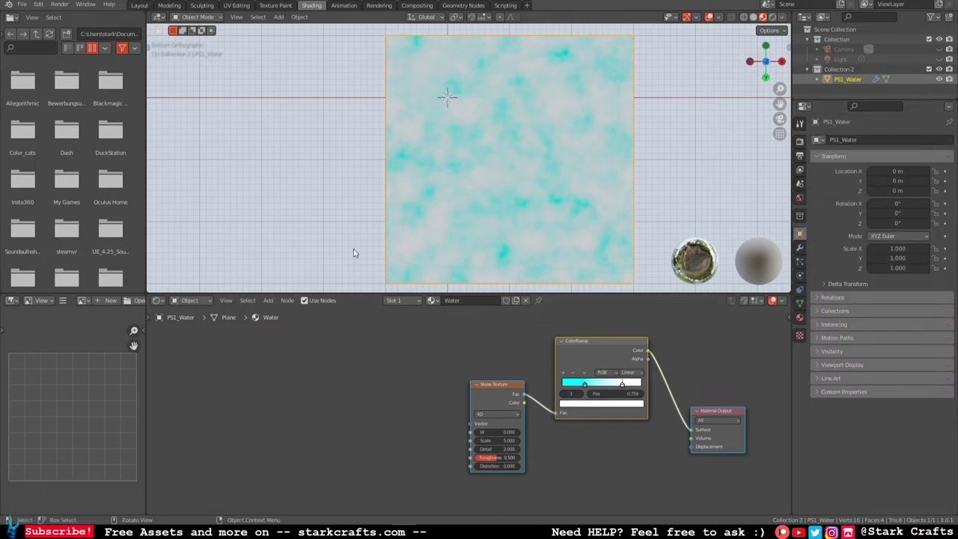
left_click(22, 4)
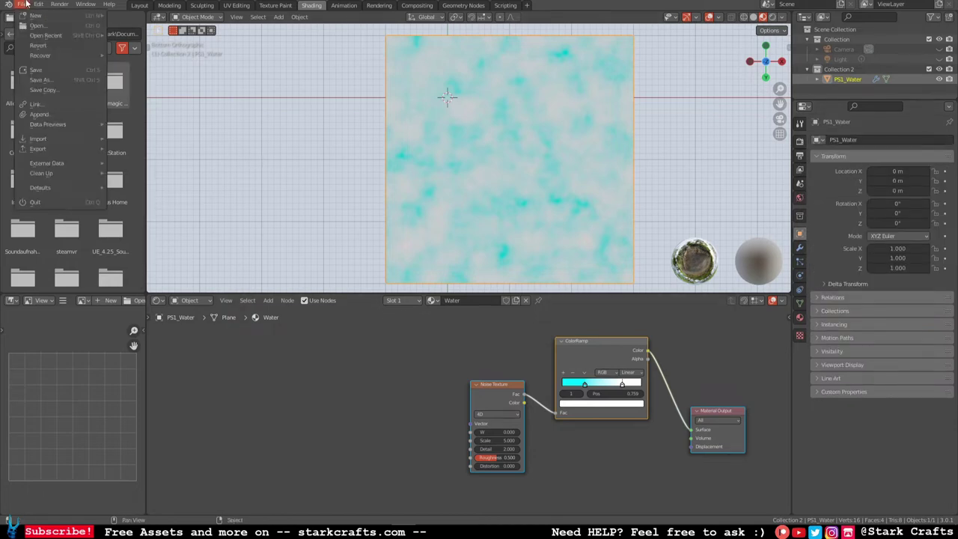
left_click(56, 66)
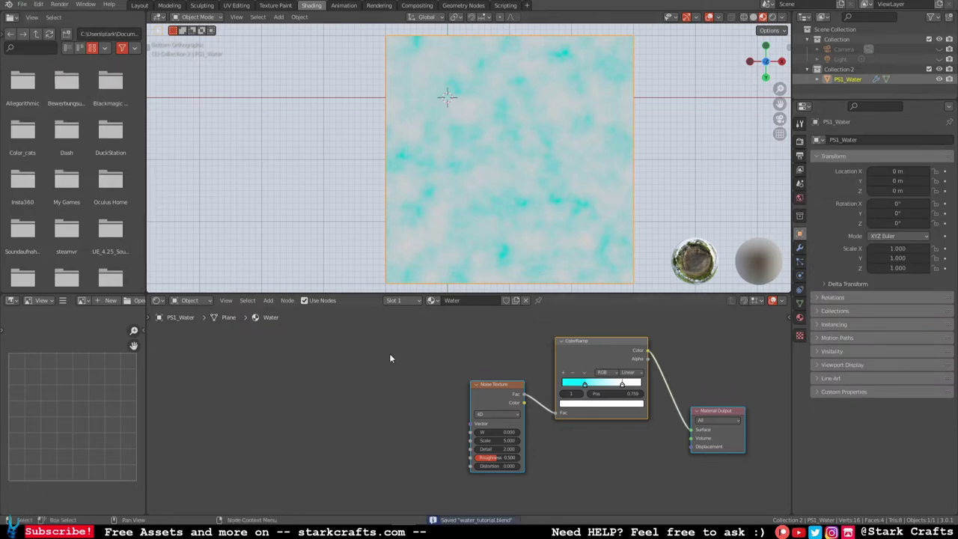
Step: Try a stronger Distortion on the Noise Texture and reset it to 0
scroll(672, 455, "down", 2)
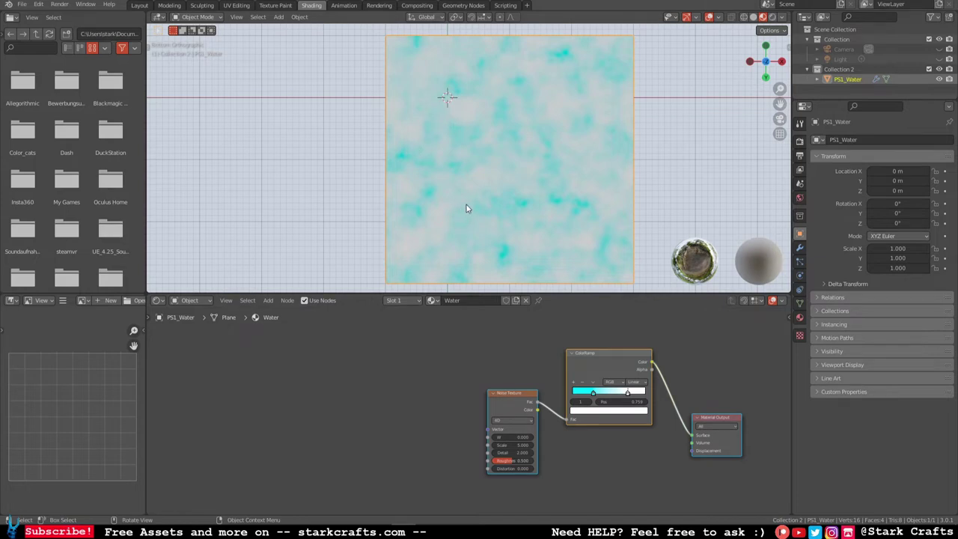
left_click_drag(512, 469, 528, 469)
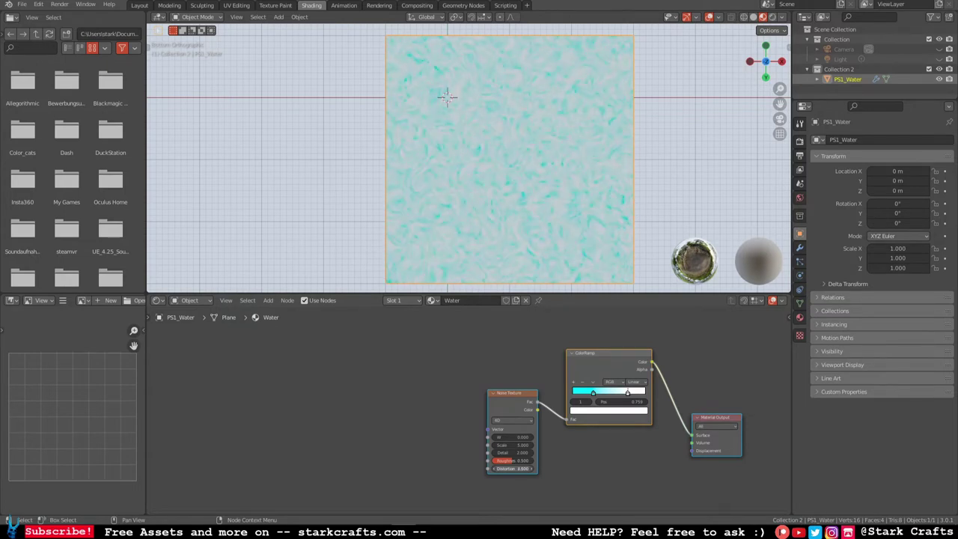
mouse_move(518, 469)
left_mouse_down()
mouse_move(528, 469)
mouse_move(518, 470)
left_mouse_up()
left_click(515, 470)
type("0.")
key("Return")
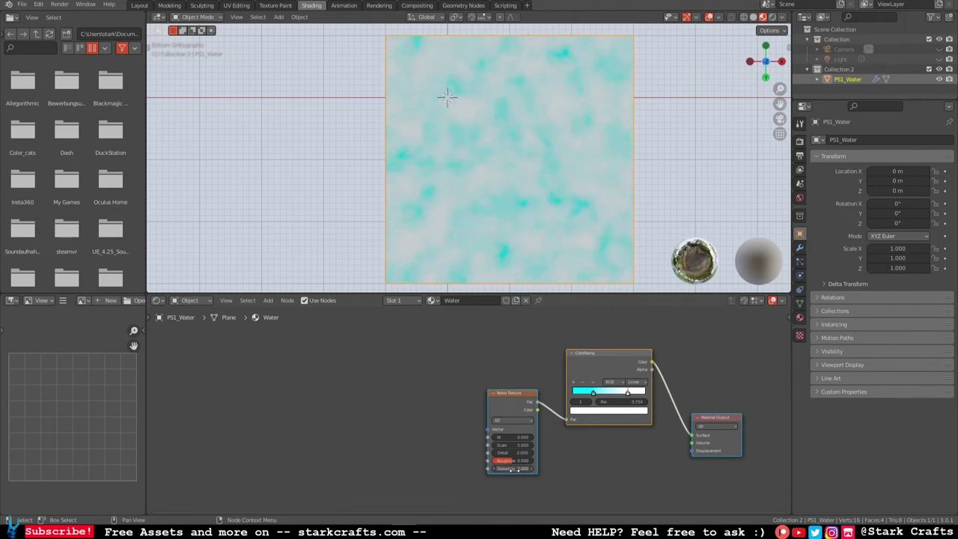
Step: Add a UV Map node in the empty area well before the Noise Texture node
left_click(274, 301)
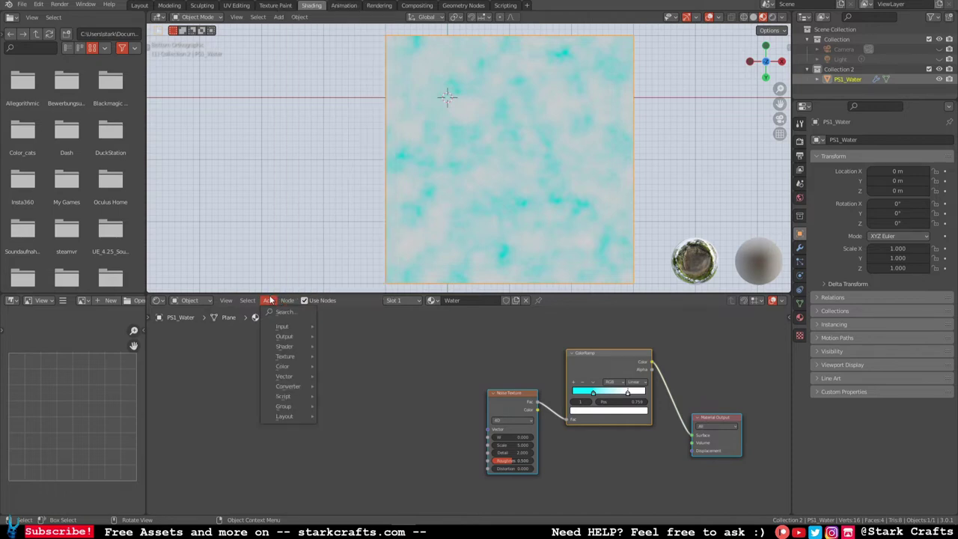
left_click(286, 312)
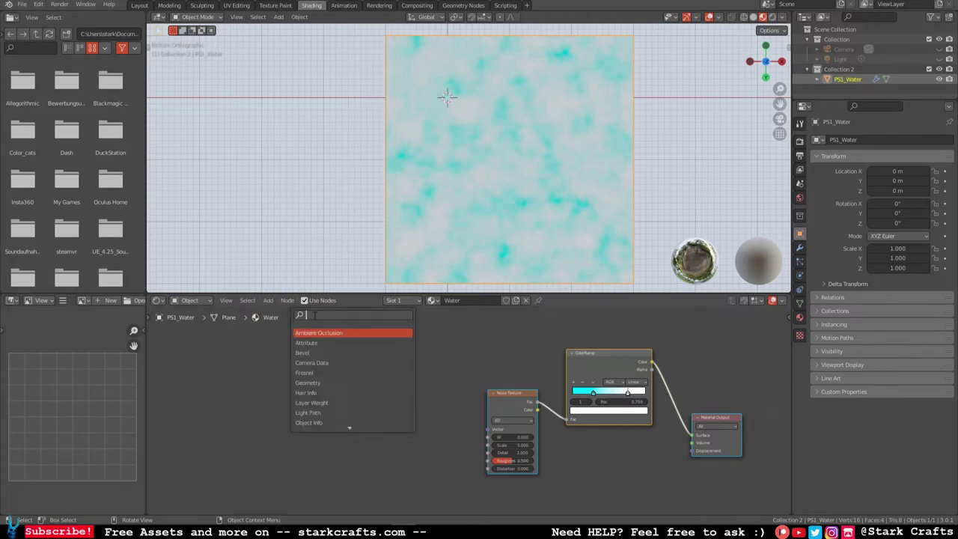
type("uv")
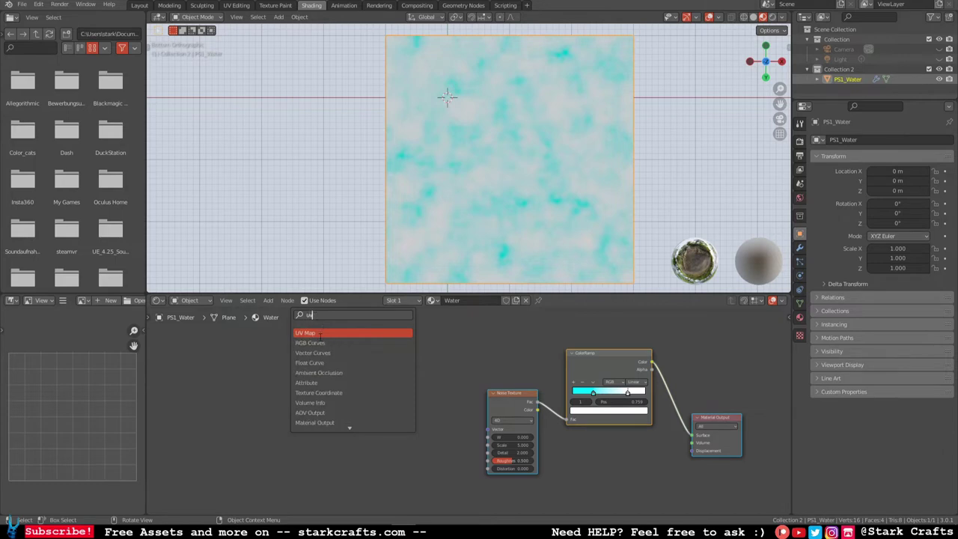
left_click(319, 335)
left_click(190, 469)
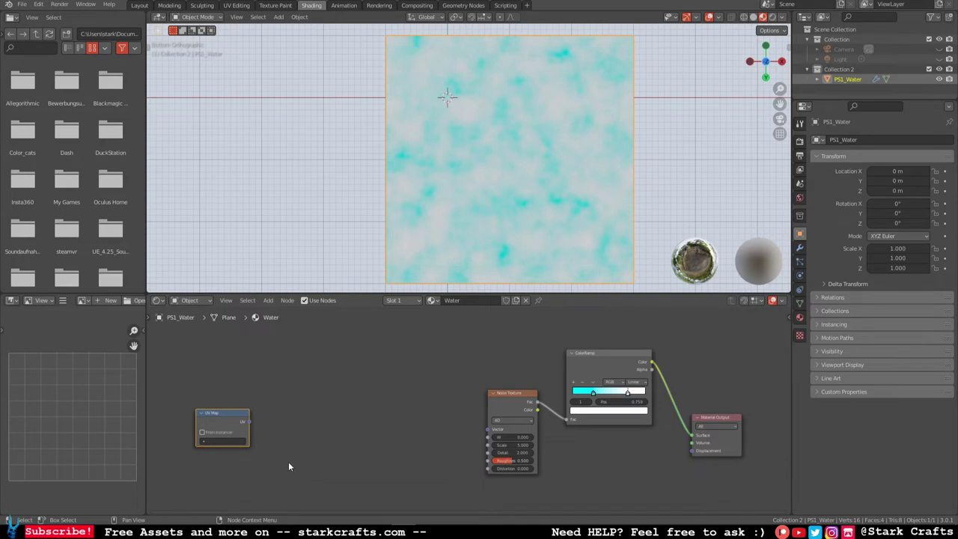
Step: Add a Vector Math node and place it between the UV Map and Noise Texture nodes, close to the UV Map
left_click(254, 303)
left_click(268, 300)
left_click(268, 300)
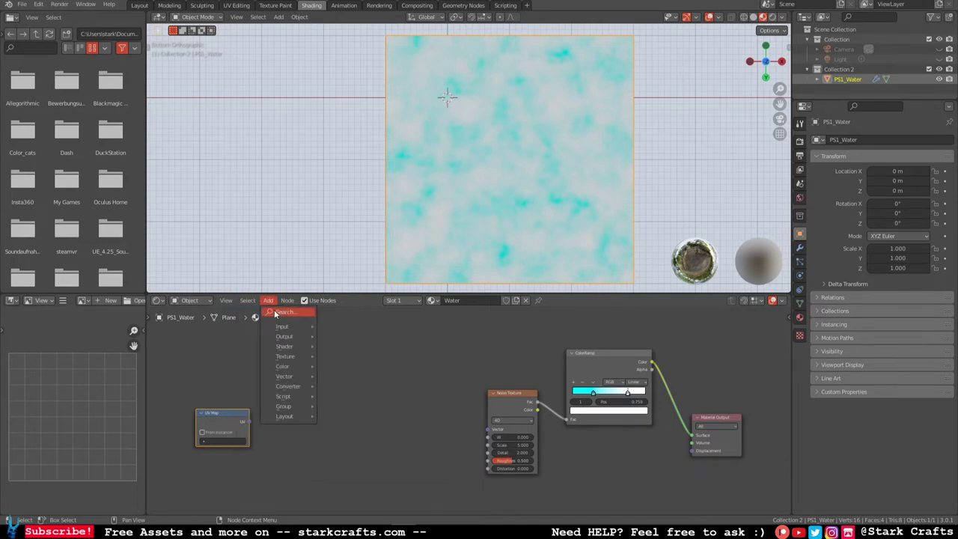
left_click(275, 314)
type("sca")
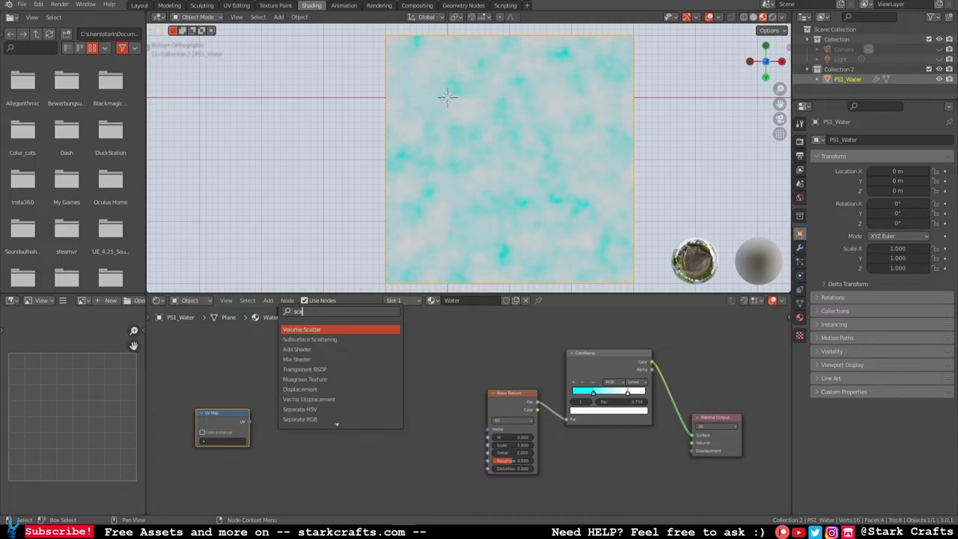
key("BackSpace")
key("BackSpace")
key("BackSpace")
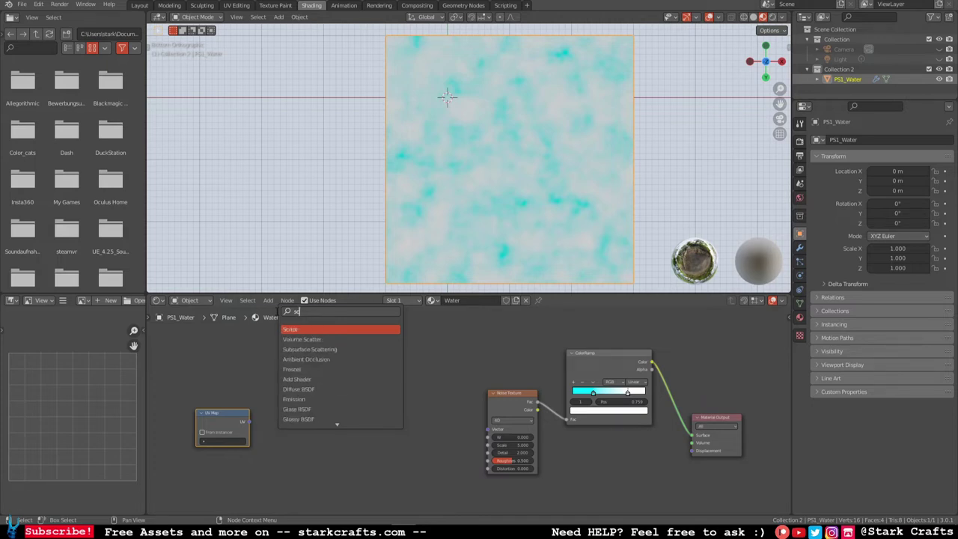
type("v")
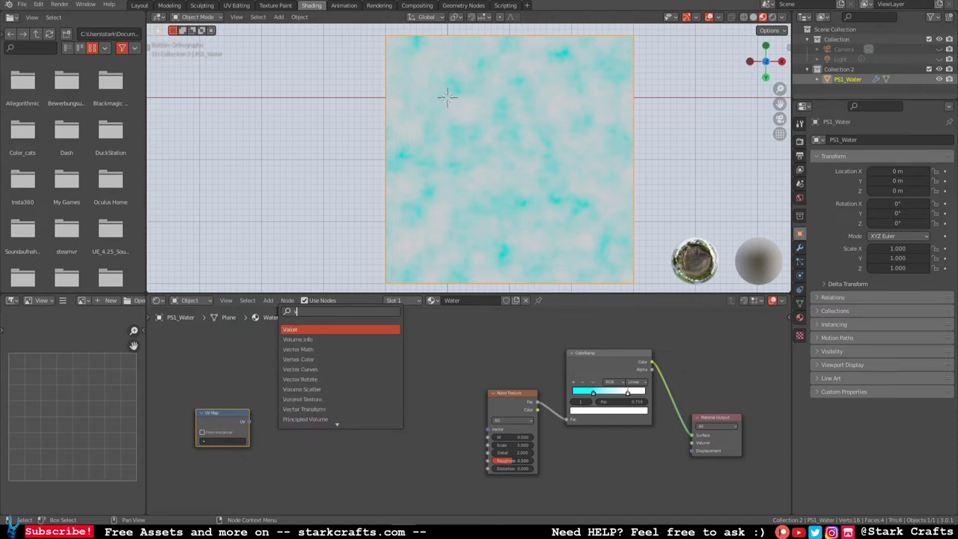
type("ect")
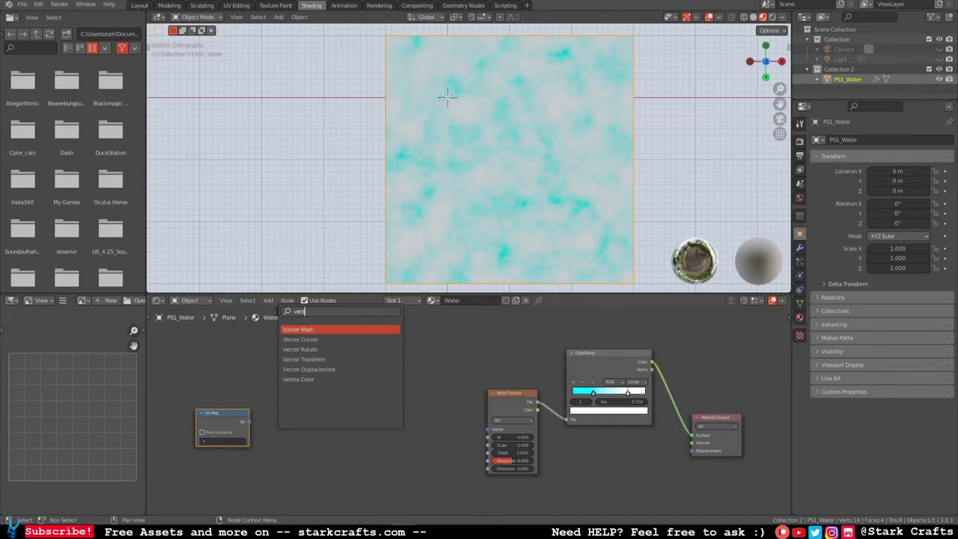
key("Return")
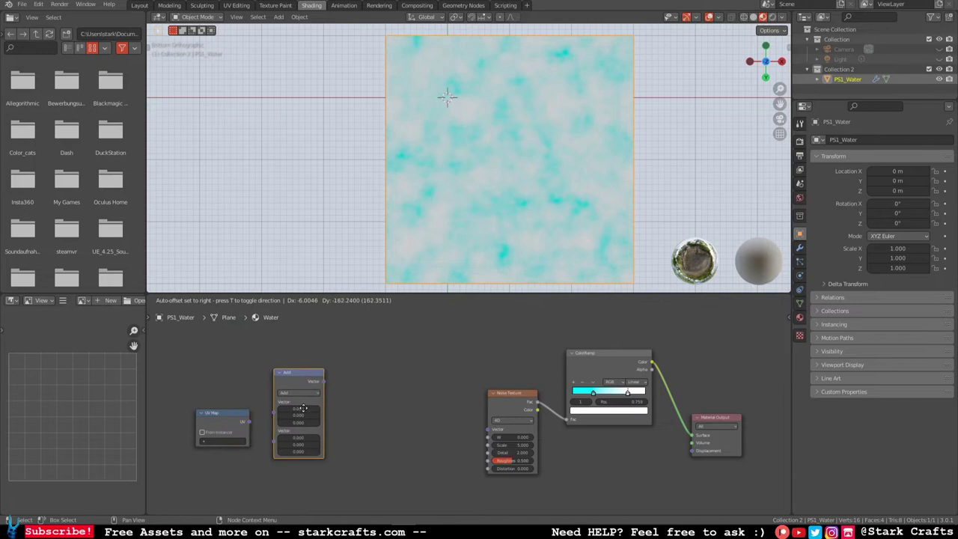
left_click(303, 408)
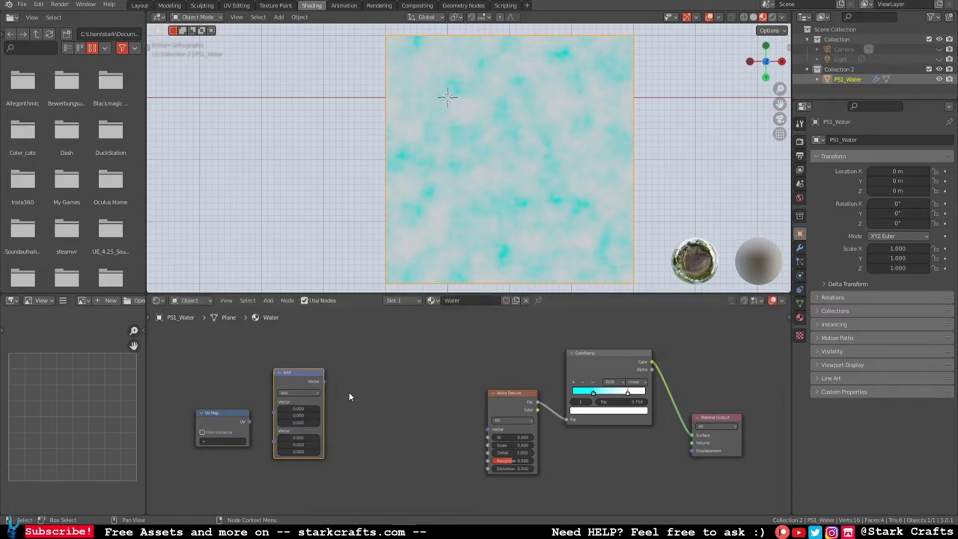
Step: Shift the UV Map and Vector Math nodes away from the Noise Texture and add a Separate XYZ node after them
scroll(366, 383, "down", 1)
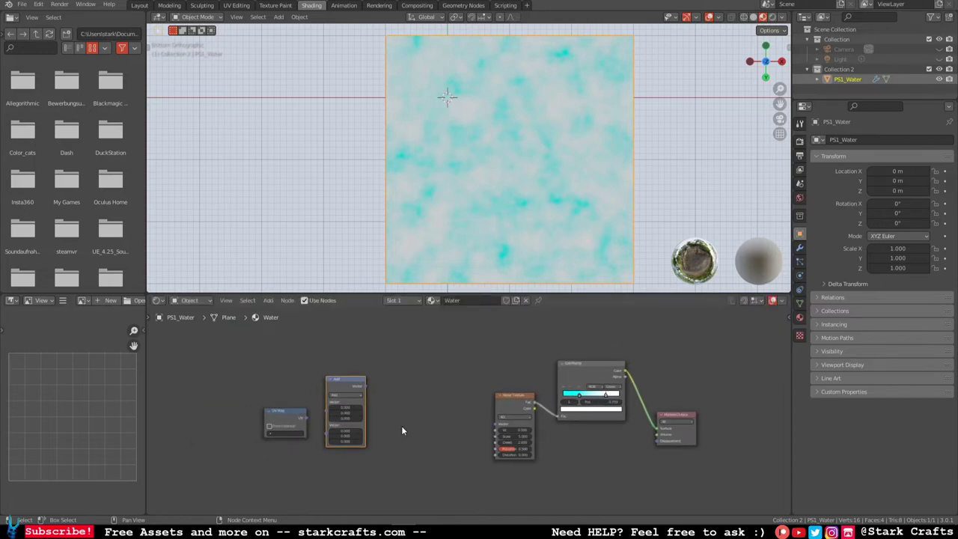
left_click_drag(401, 425, 230, 406)
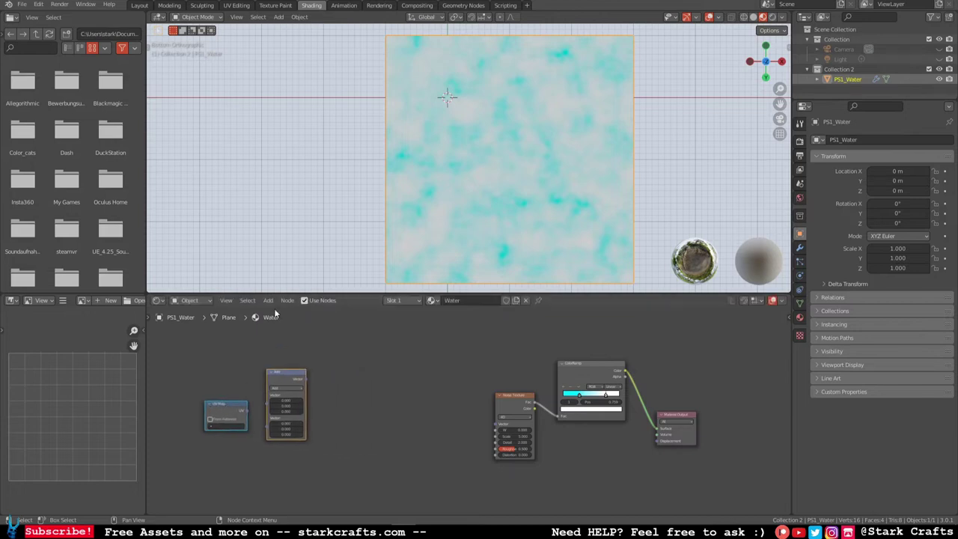
left_click(268, 302)
left_click(301, 311)
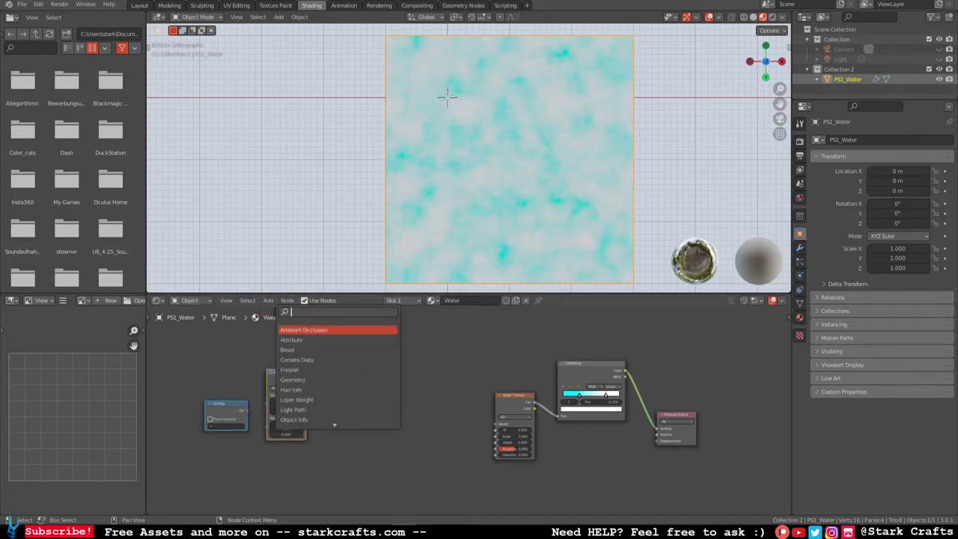
type("se")
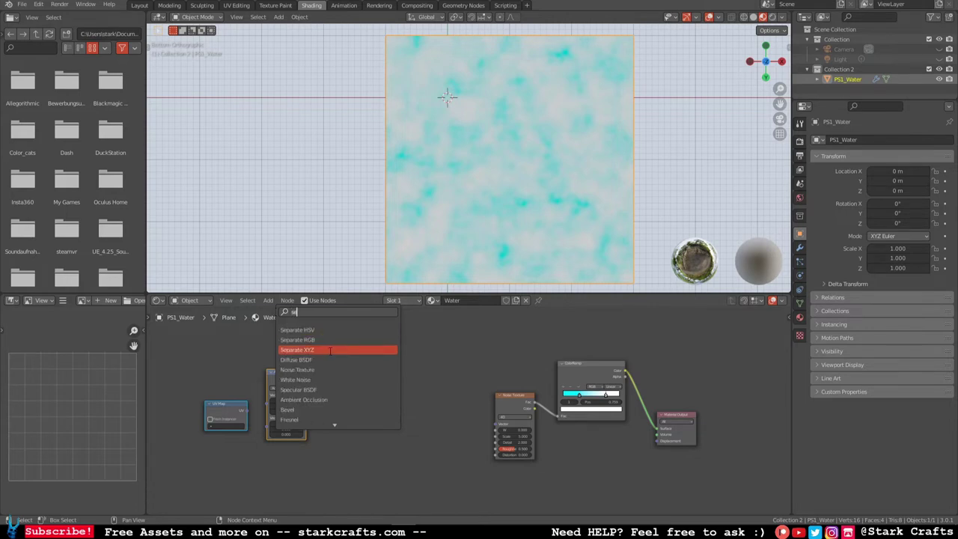
left_click(330, 351)
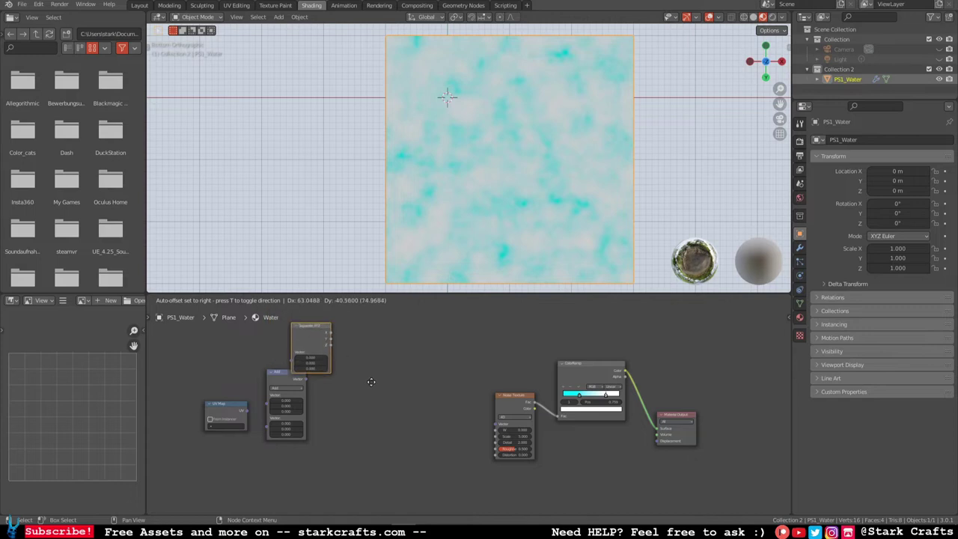
left_click(428, 463)
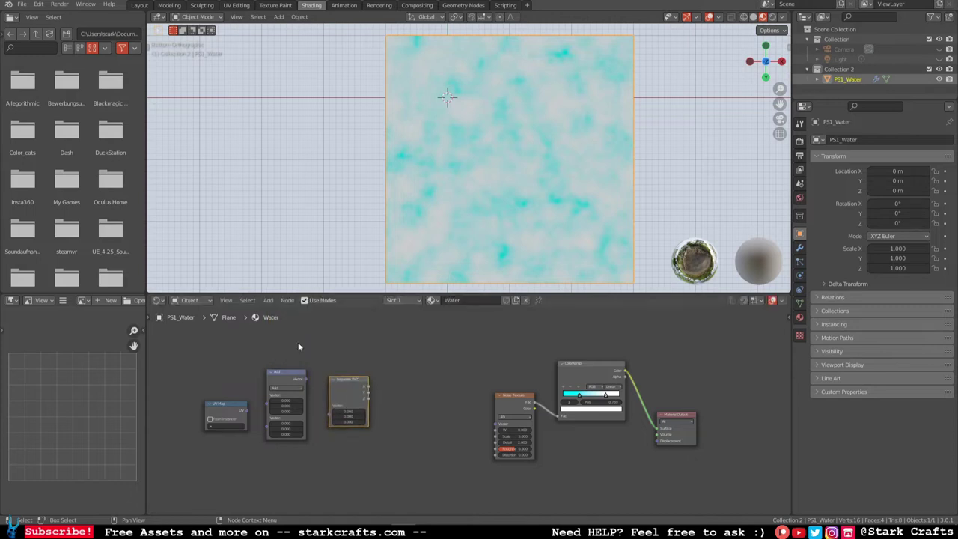
Step: Add a Combine XYZ node and place it just before the Noise Texture node
left_click(267, 300)
left_click(283, 311)
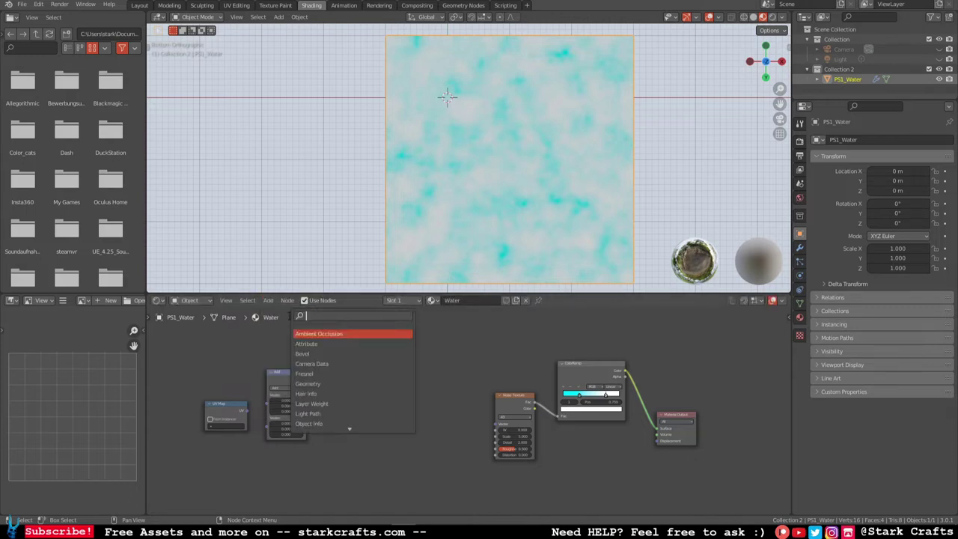
type("comb")
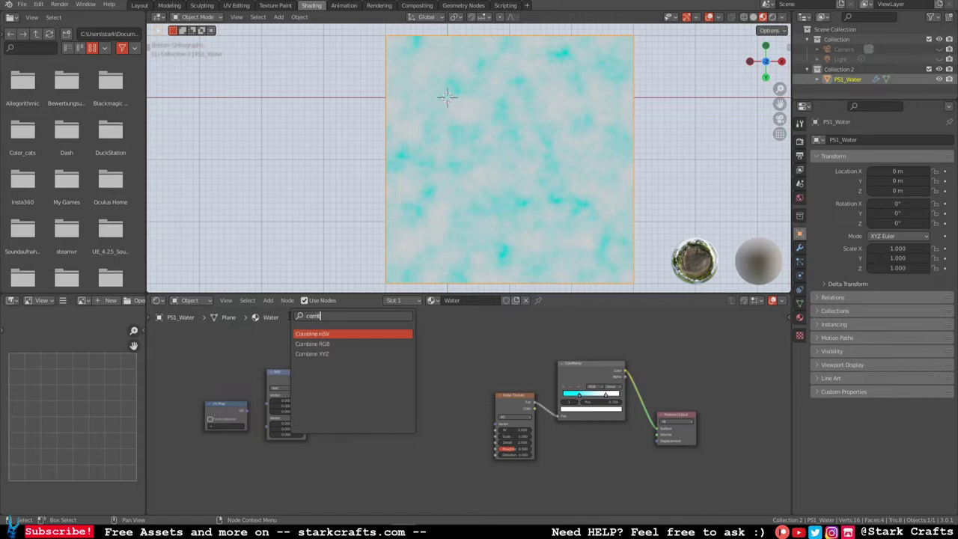
key("Down")
key("Down")
key("Return")
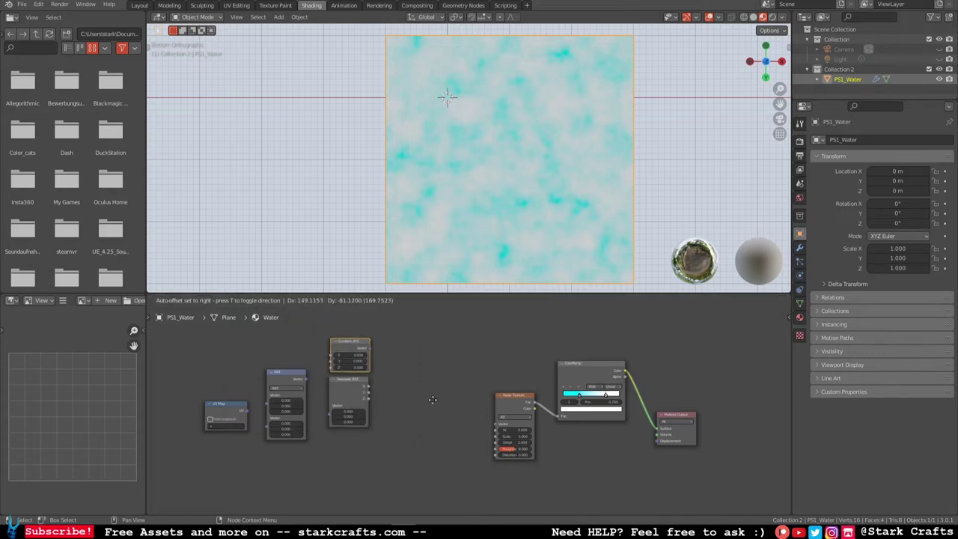
left_click(577, 475)
Step: Widen the gaps around the Combine XYZ node by moving the UV Map-to-Separate XYZ nodes and the Noise Texture-to-Material Output nodes away from it
scroll(420, 435, "down", 2)
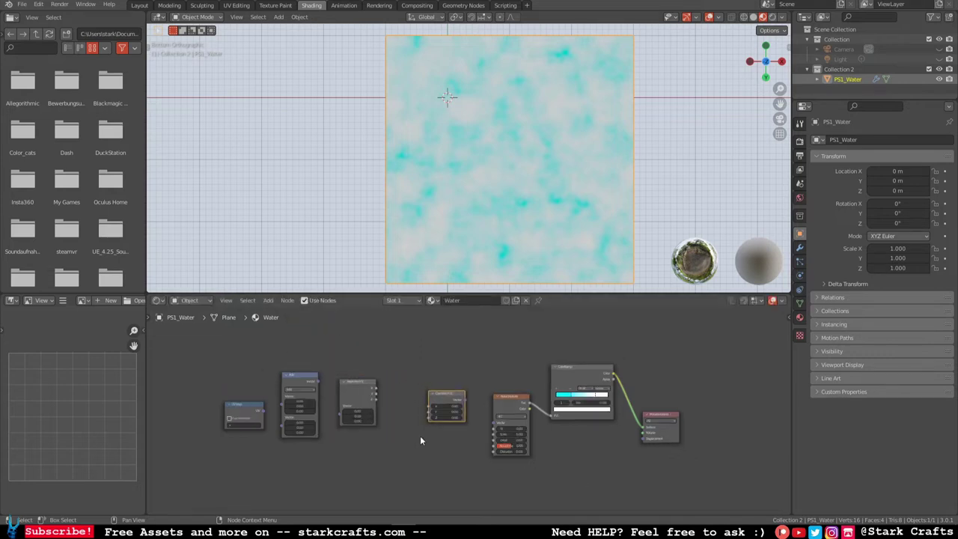
middle_click_drag(419, 440, 474, 428)
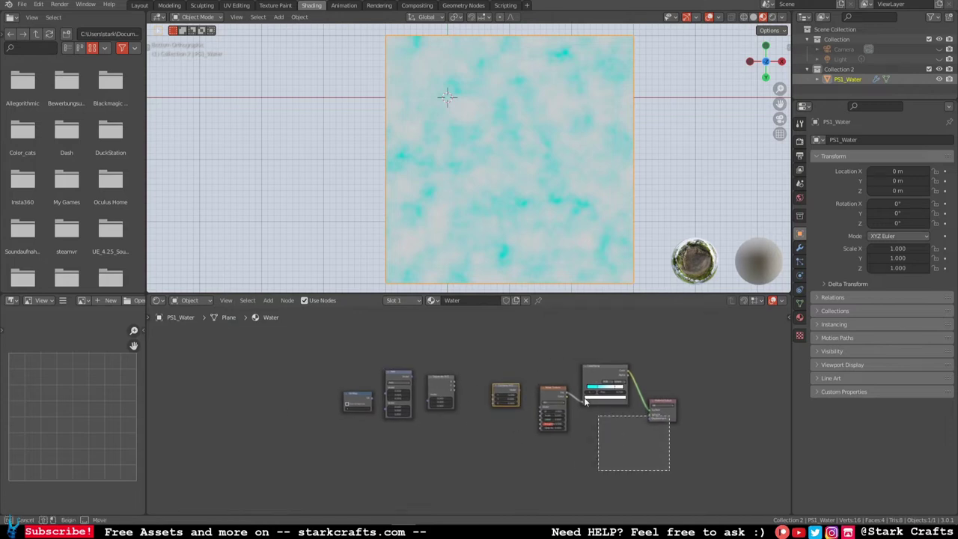
left_click_drag(558, 396, 629, 396)
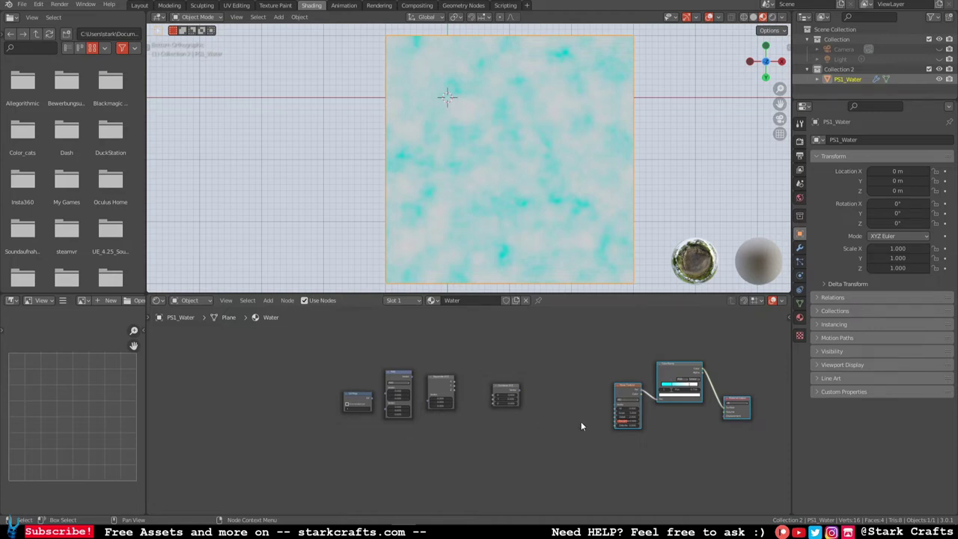
left_click_drag(448, 452, 285, 403)
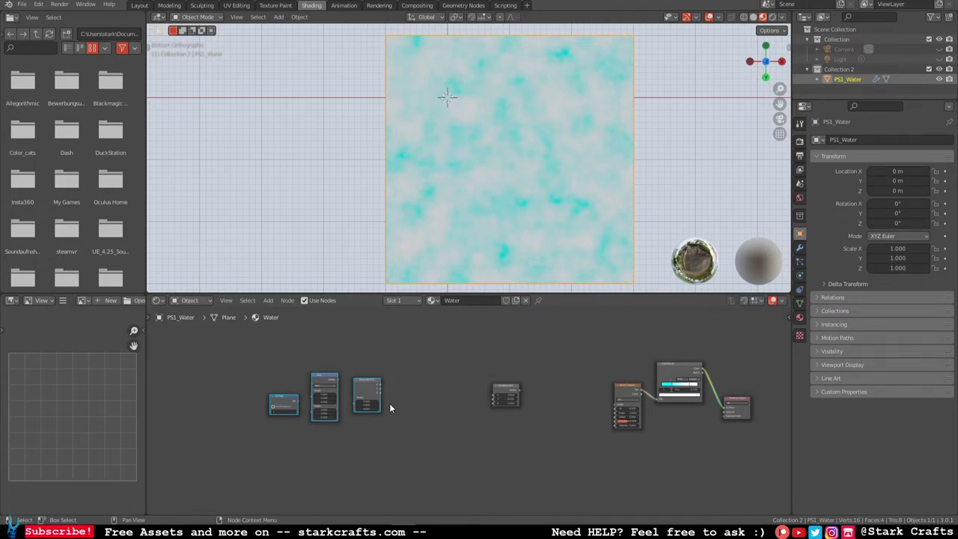
Step: Add a Math node in the gap between the Separate XYZ and Combine XYZ nodes, slightly above them
middle_click_drag(540, 410, 455, 431, "ctrl")
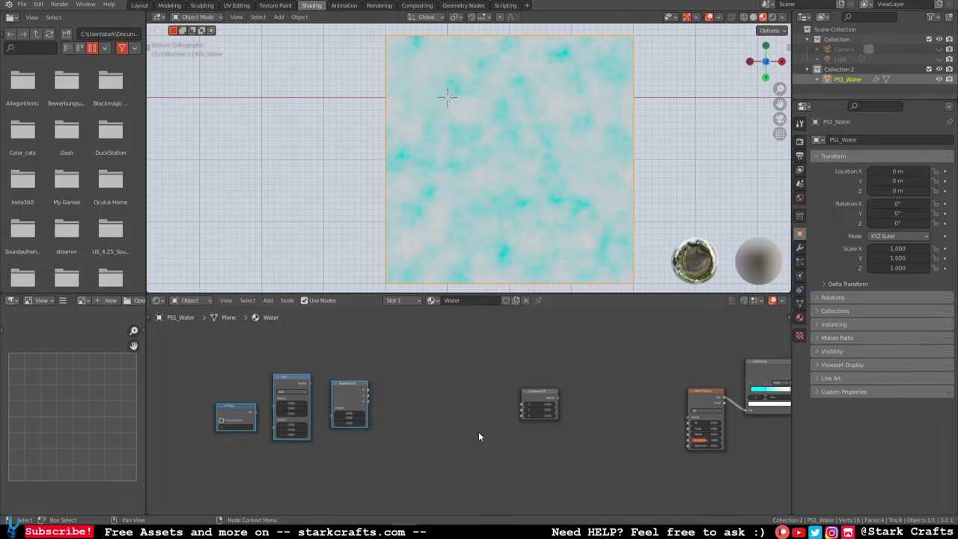
middle_click_drag(586, 438, 544, 424)
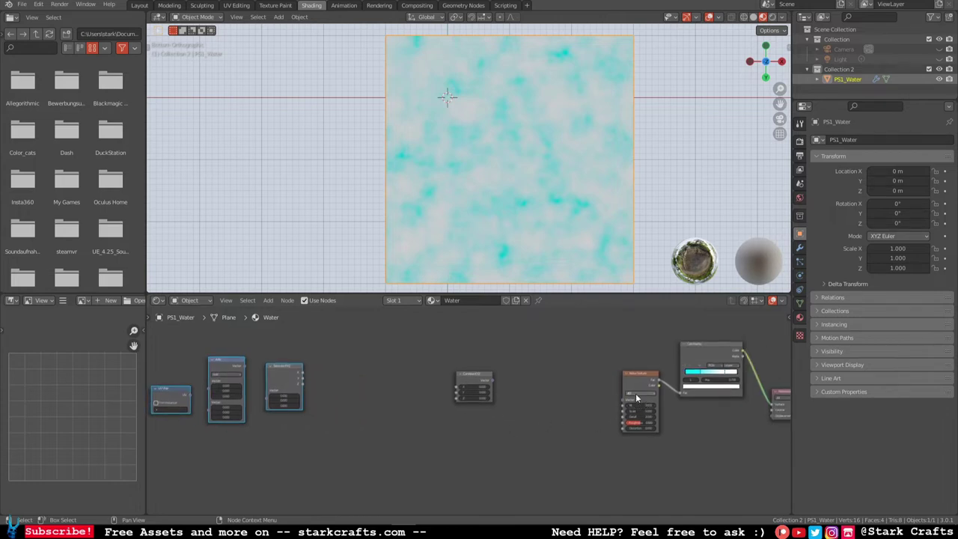
middle_click_drag(413, 416, 483, 428)
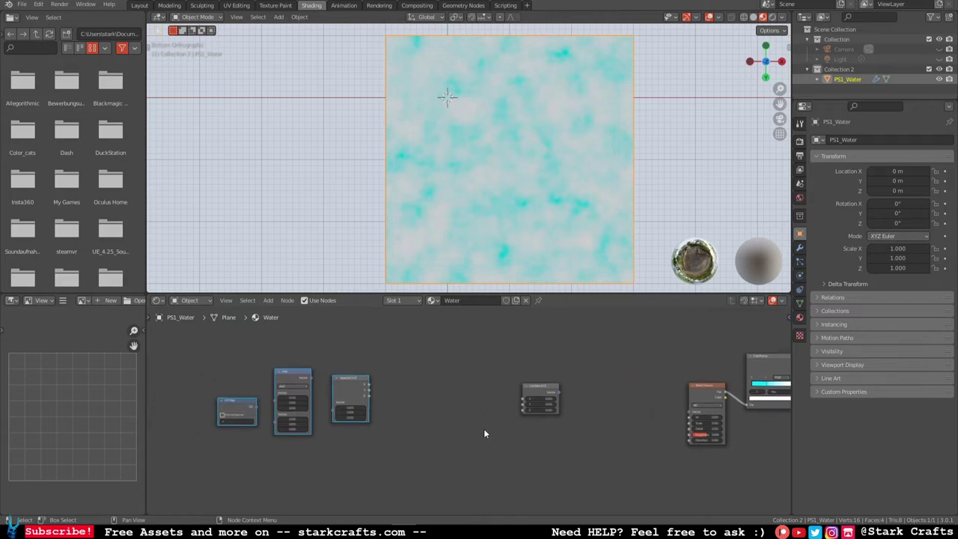
left_click(268, 300)
left_click(288, 310)
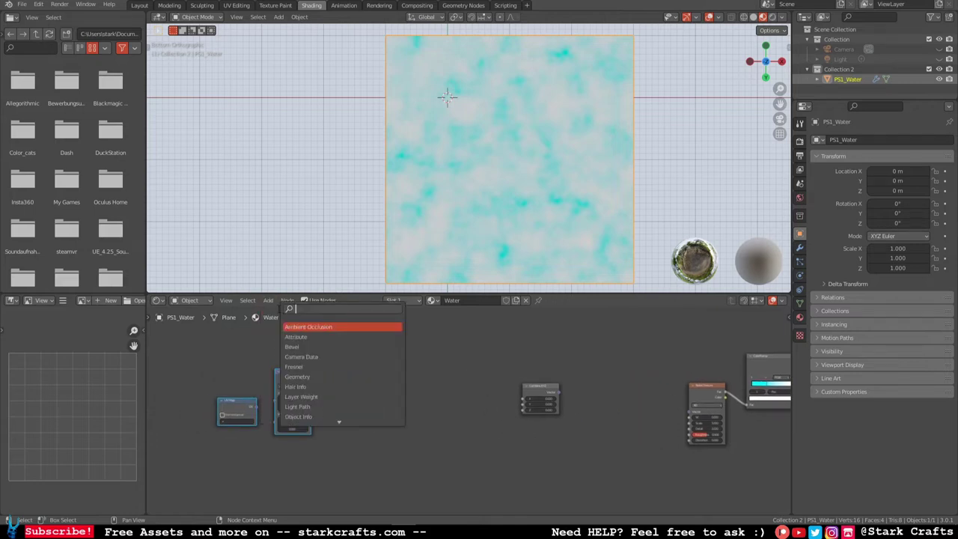
type("ma")
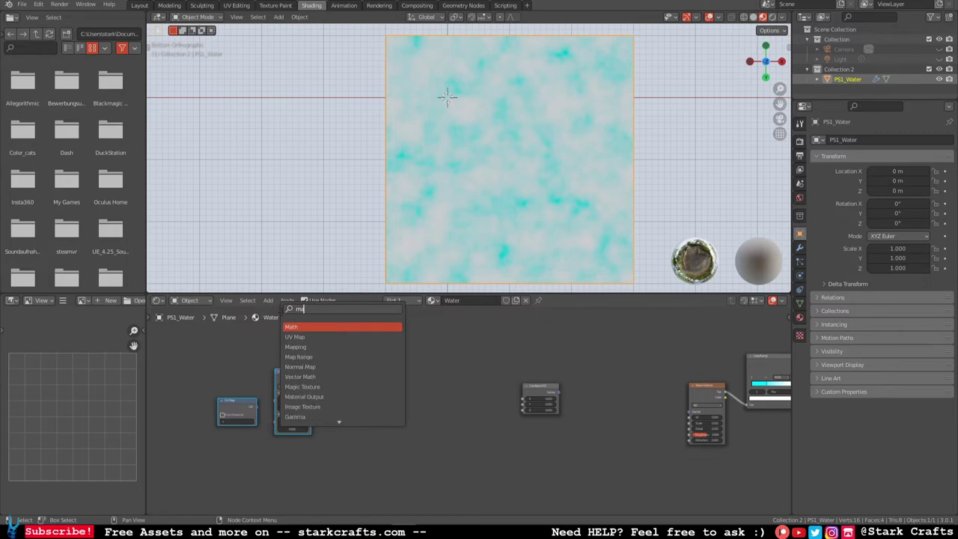
left_click(299, 328)
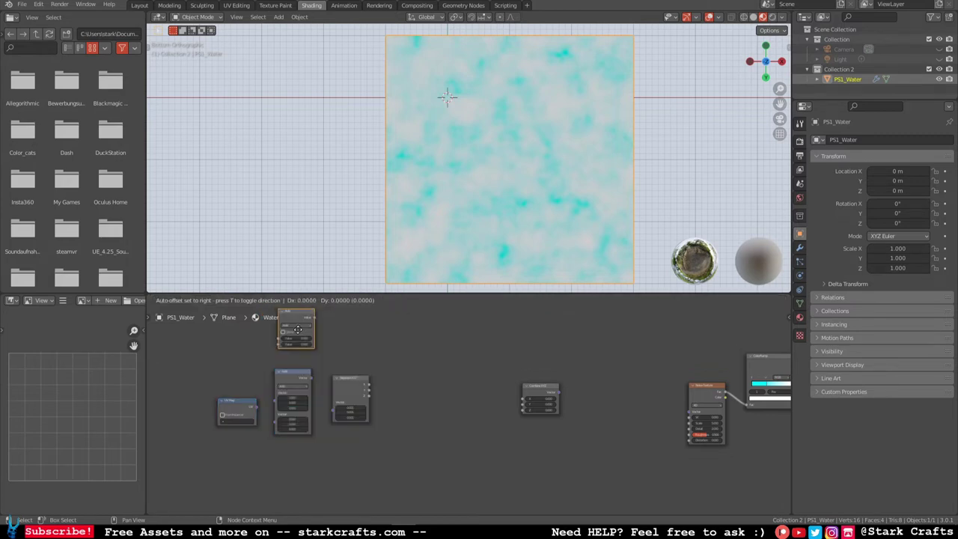
left_click(581, 352)
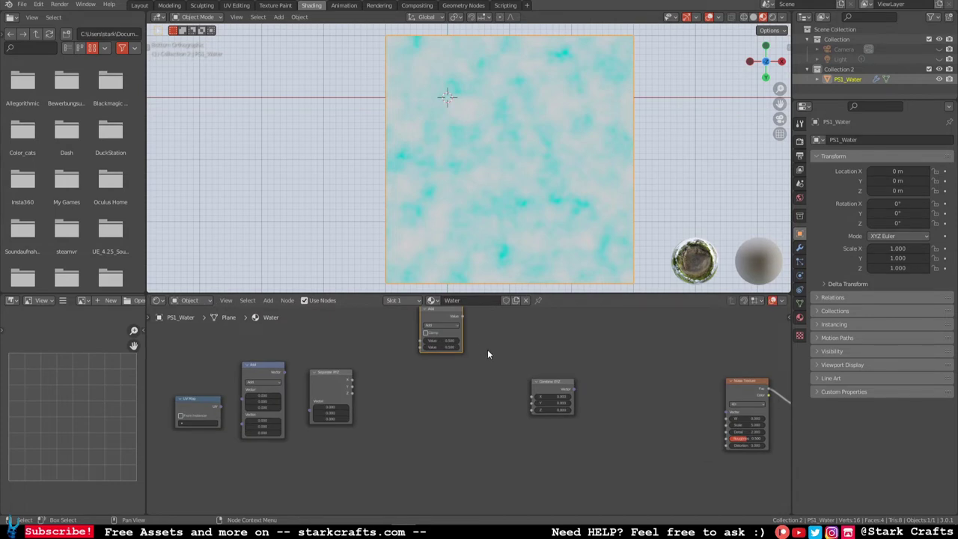
Step: Duplicate the Math node and place the copy directly below the original
right_click(440, 320)
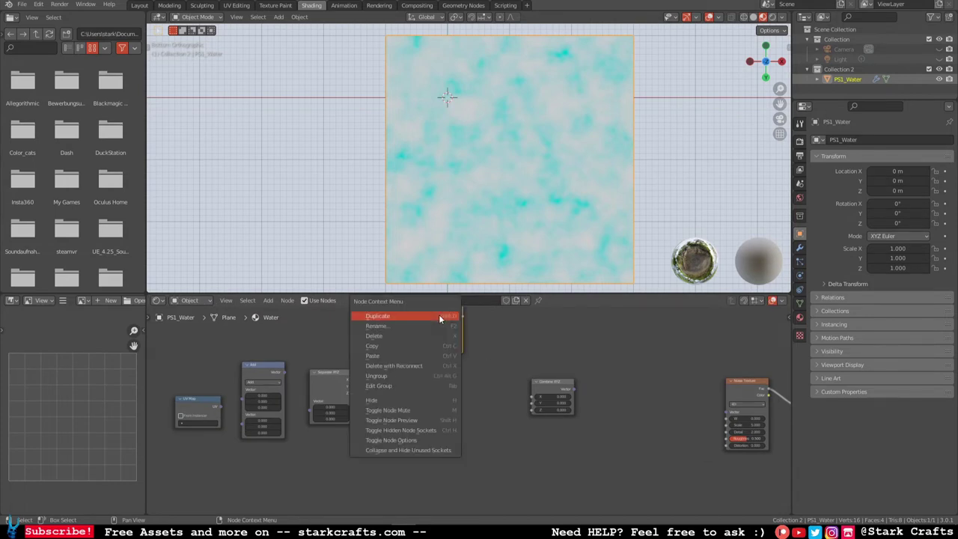
left_click(438, 314)
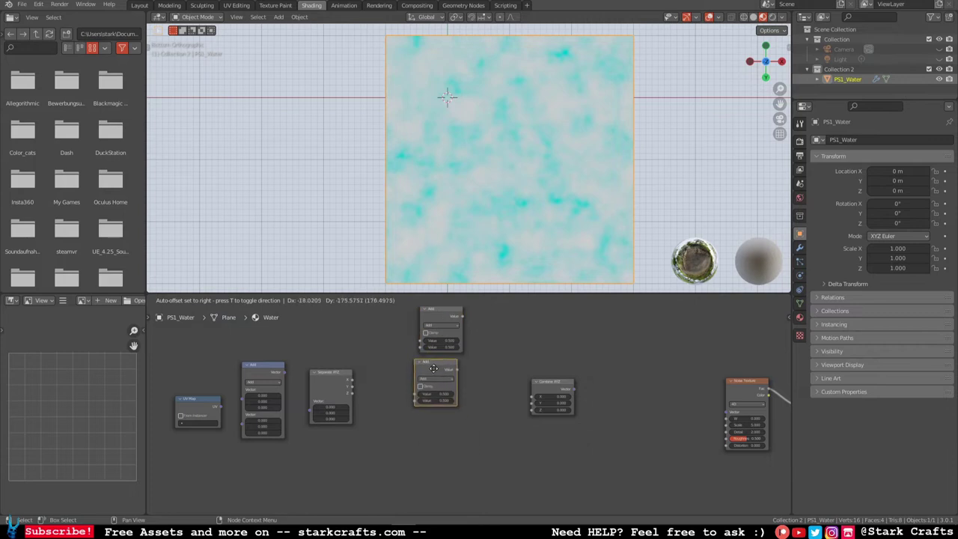
left_click(439, 369)
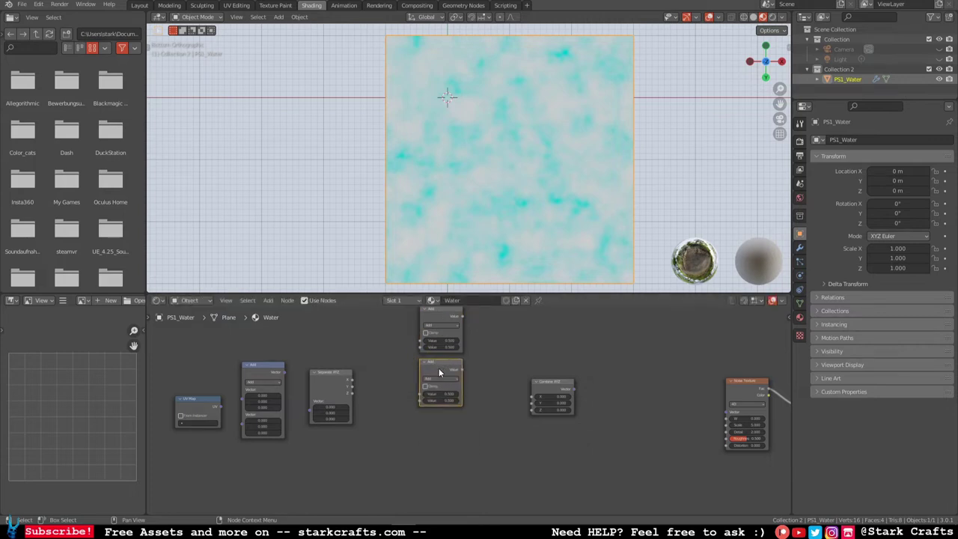
scroll(397, 375, "down", 2)
middle_click_drag(379, 404, 385, 401)
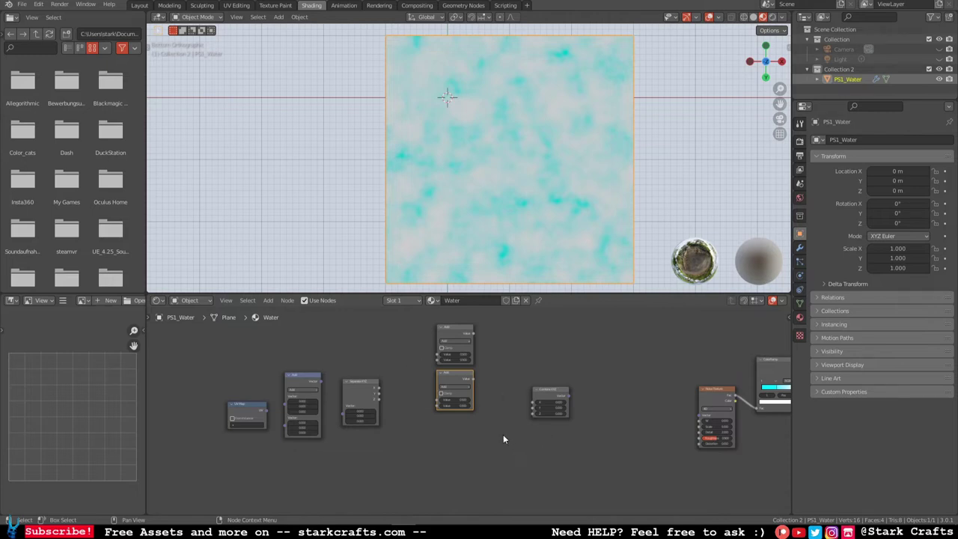
Step: Shift the UV Map and Vector Math nodes further away from the Separate XYZ node
scroll(270, 421, "up", 3)
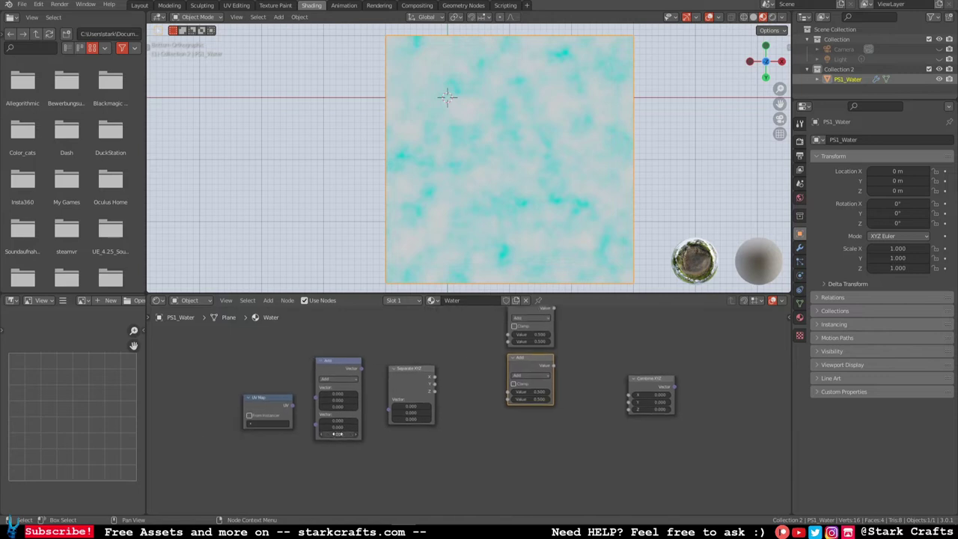
left_click_drag(269, 395, 253, 404)
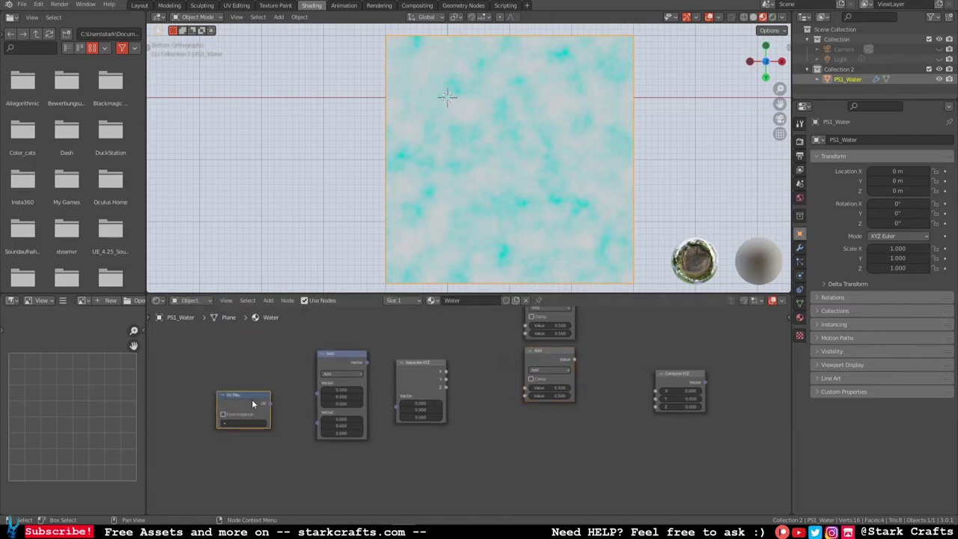
left_click(324, 366)
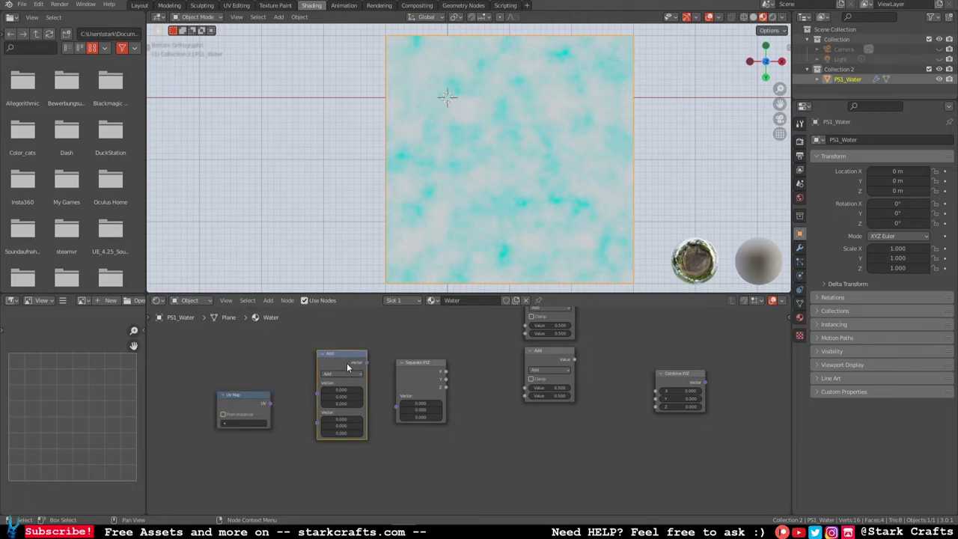
left_click_drag(347, 362, 327, 370)
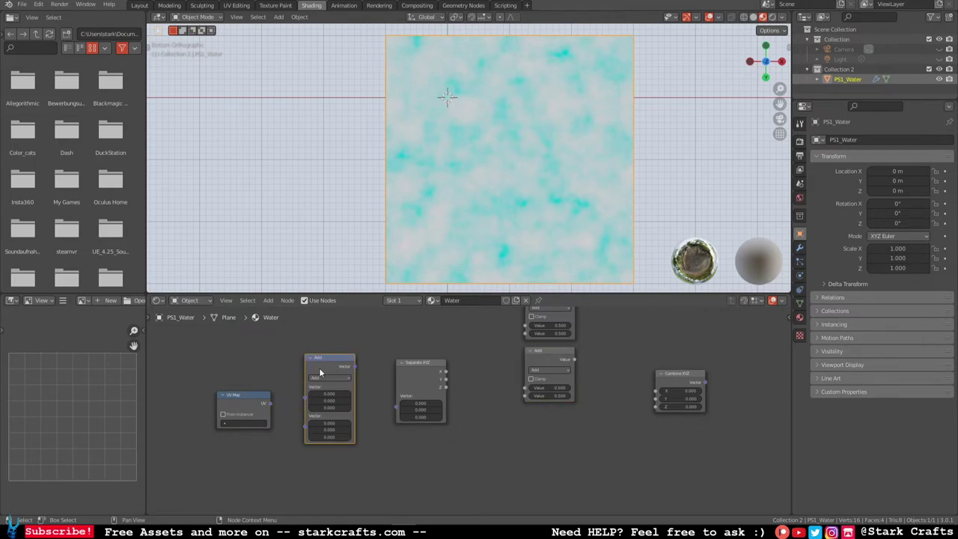
Step: Show the 3D viewport's sidebar with the plane's transform values
left_click(786, 50)
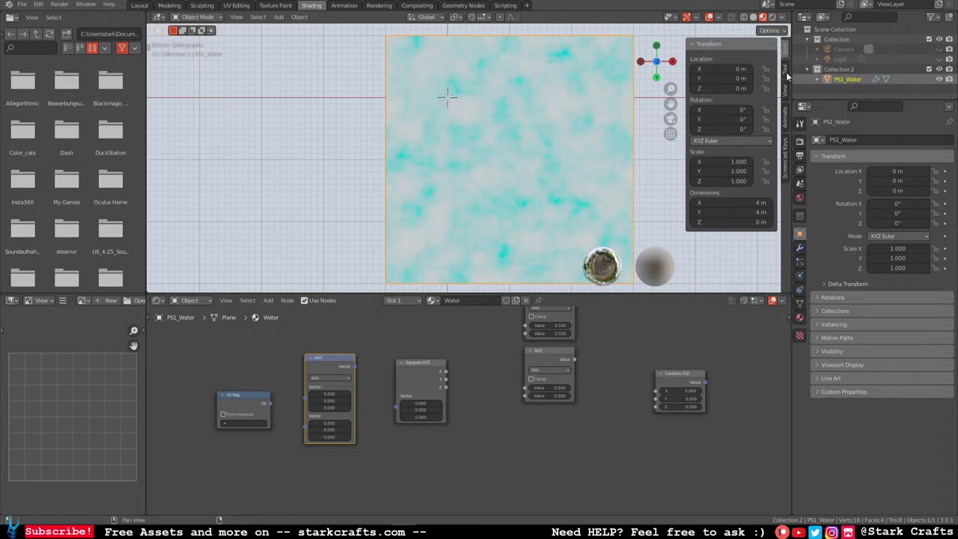
left_click(785, 72)
left_click(784, 52)
left_click(426, 372)
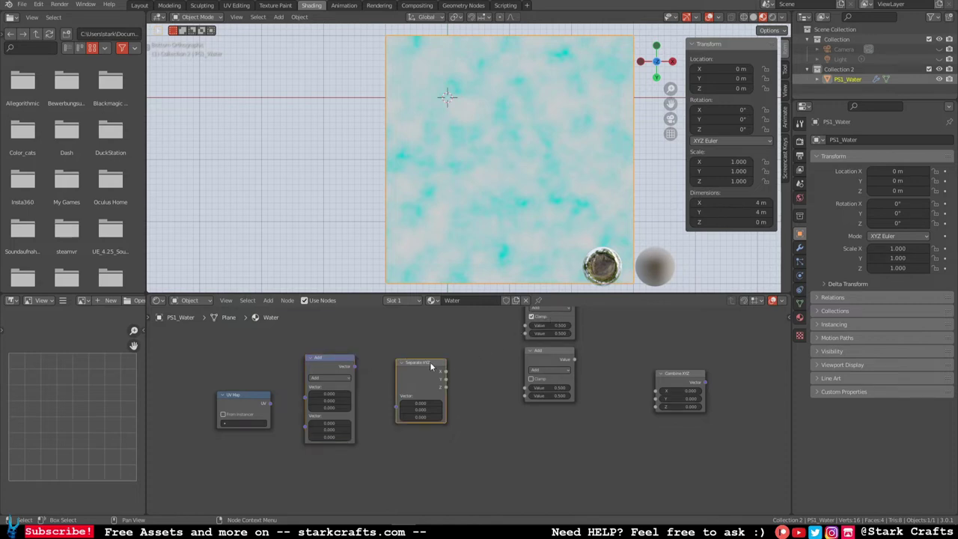
left_click(368, 345)
Step: Set the Vector Math node to Scale and link it between the UV Map's UV output and the Separate XYZ's Vector input
left_click(328, 366)
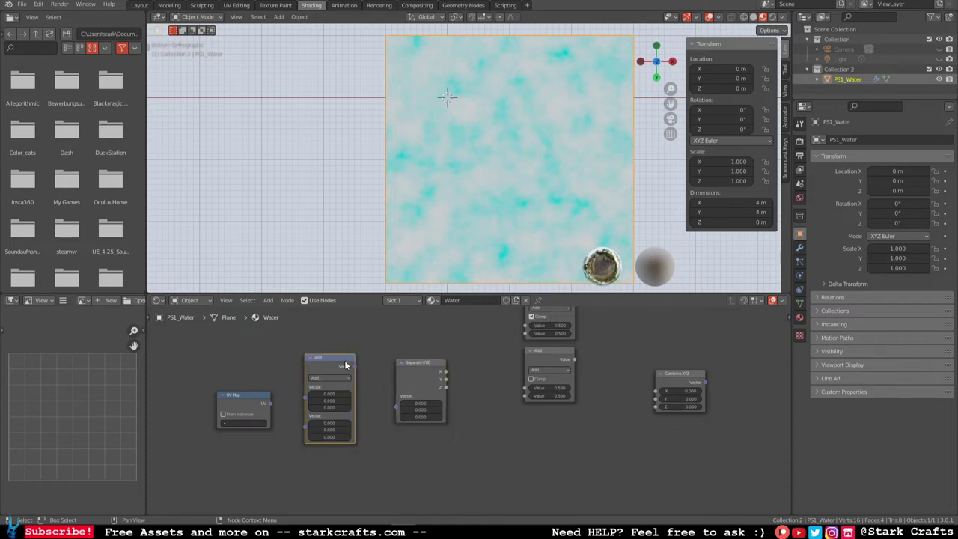
left_click(330, 379)
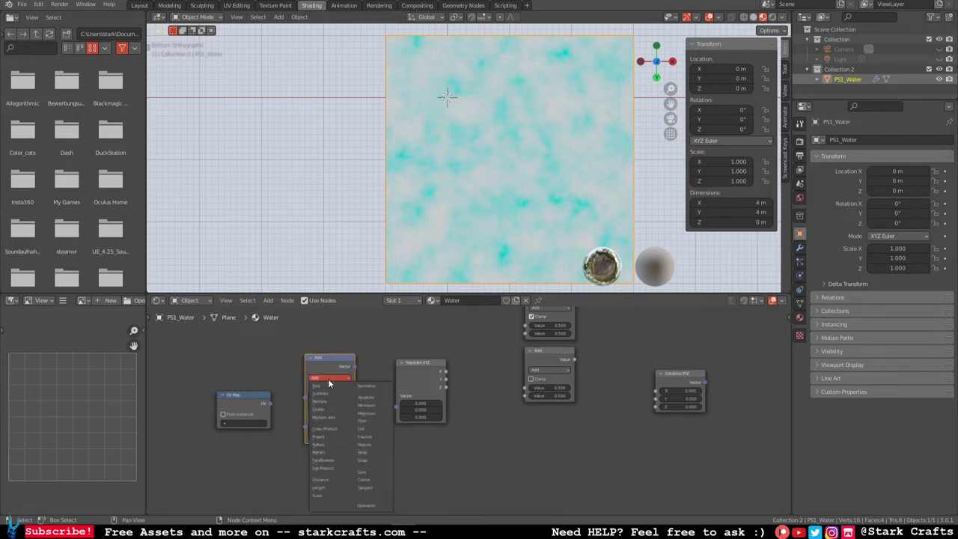
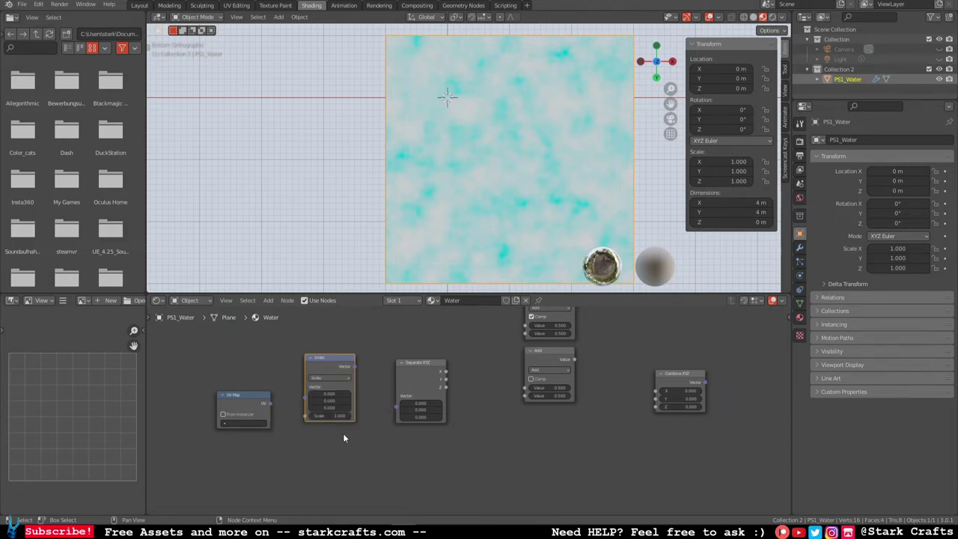
left_click_drag(270, 402, 305, 388)
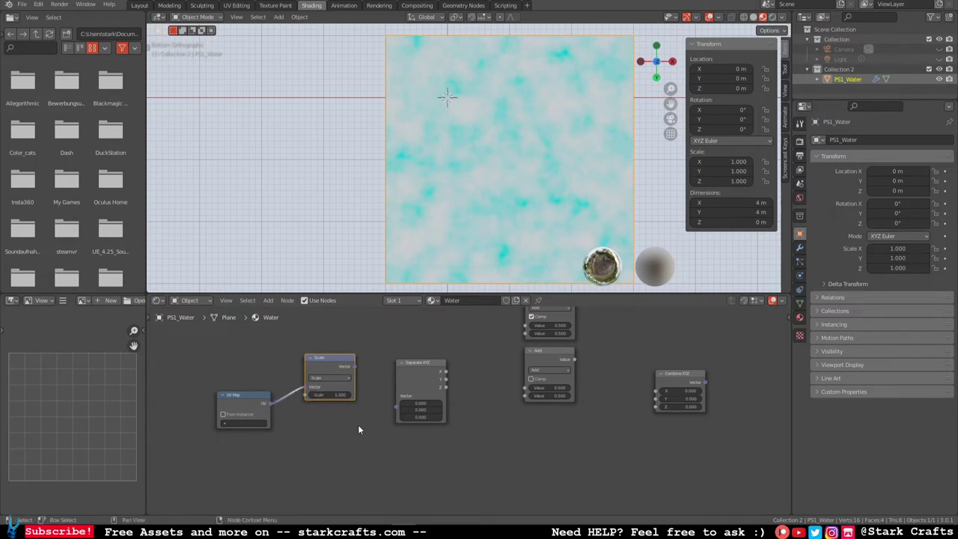
scroll(357, 424, "up", 2)
mouse_move(409, 408)
left_mouse_down()
mouse_move(403, 391)
mouse_move(383, 402)
mouse_move(403, 402)
left_mouse_up()
middle_click_drag(519, 408, 485, 476)
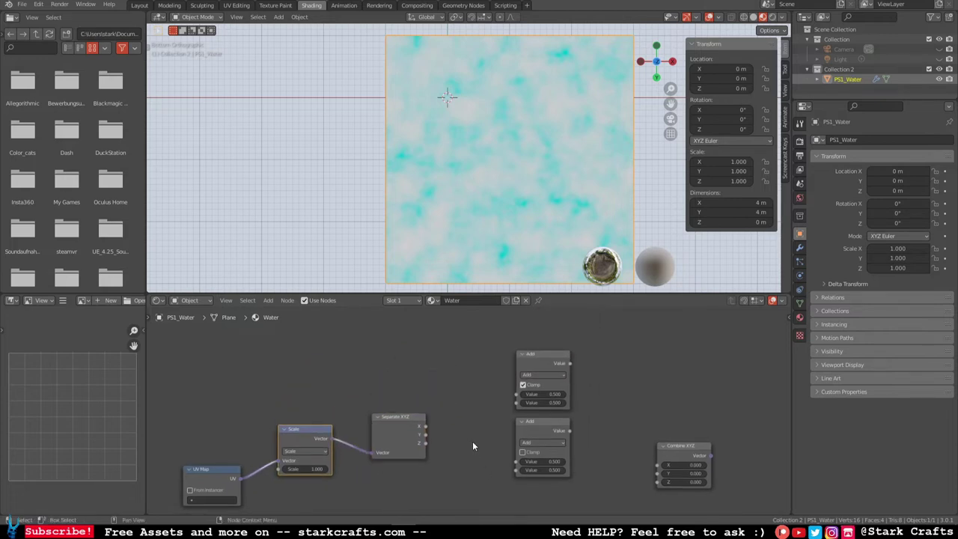
Step: Move both Math nodes together slightly higher and closer to the Separate XYZ node
left_click_drag(424, 427, 430, 426)
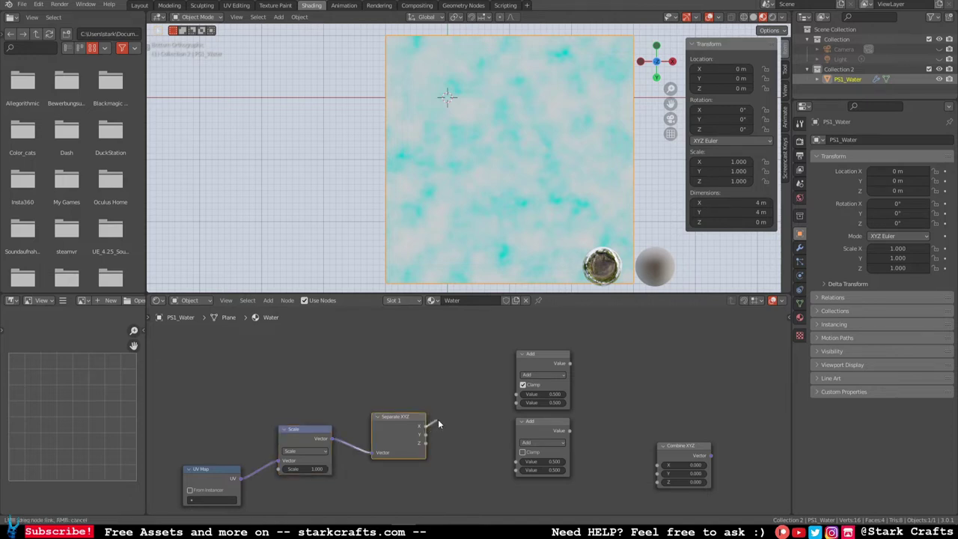
left_click_drag(440, 423, 442, 420)
middle_click_drag(499, 403, 486, 397)
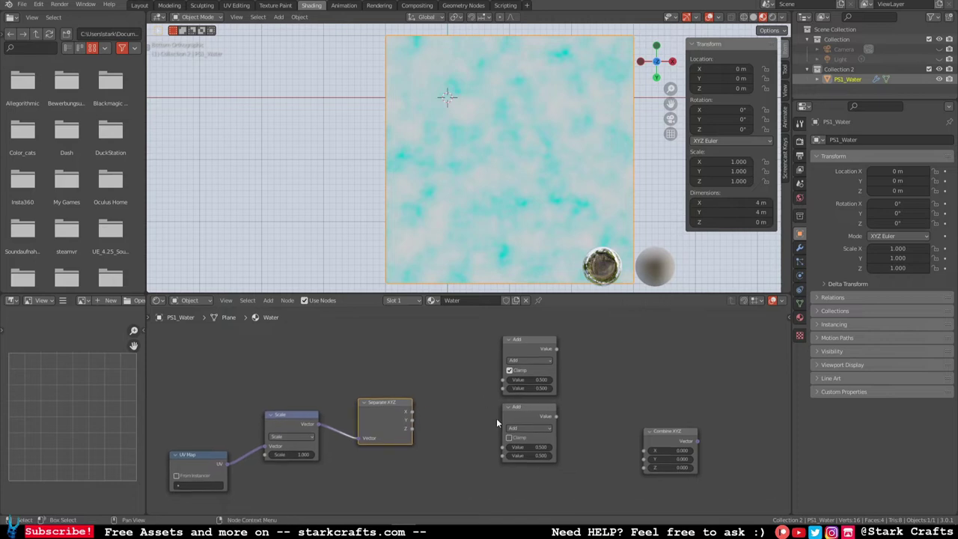
left_click_drag(547, 481, 514, 326)
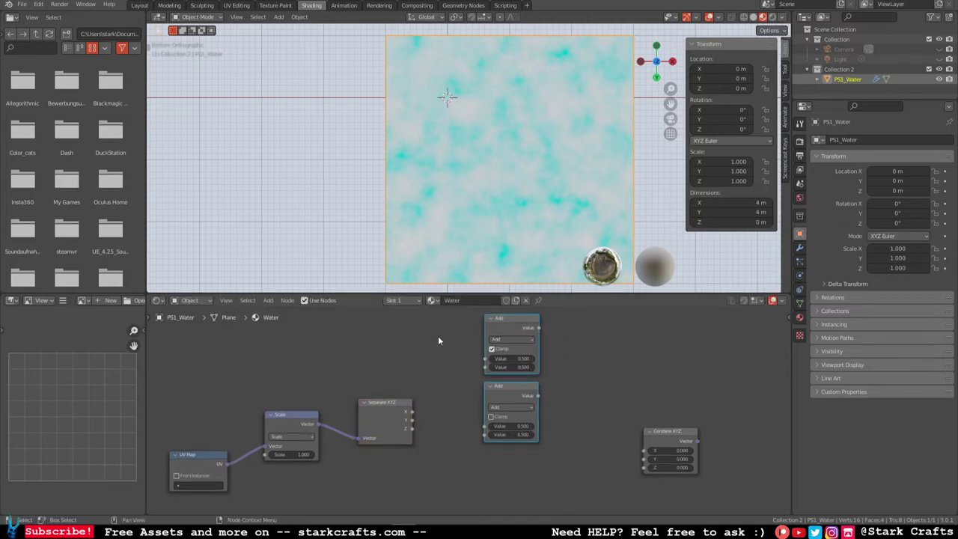
Step: Set the upper Math node to Sine and the lower one to Cosine, and link the Separate XYZ's X output to both
left_click(502, 341)
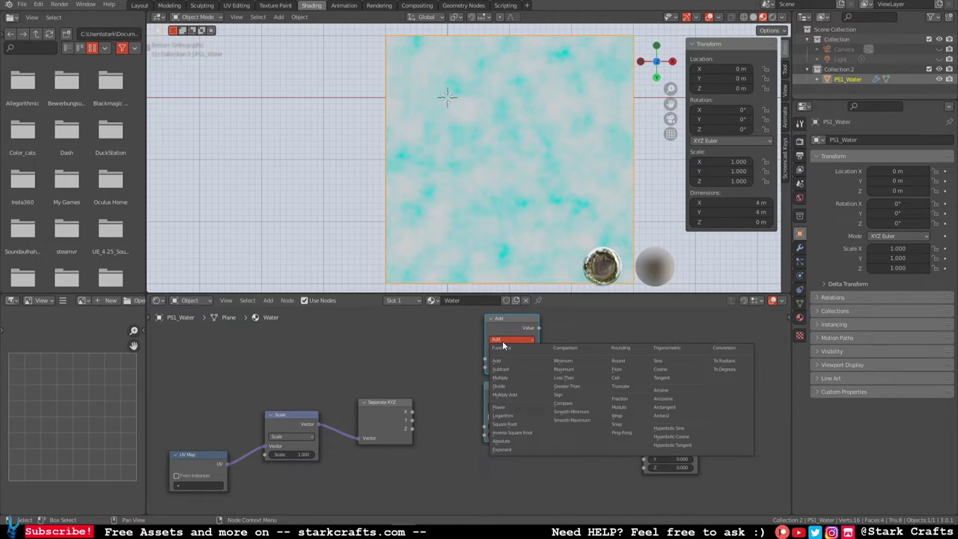
left_click(666, 361)
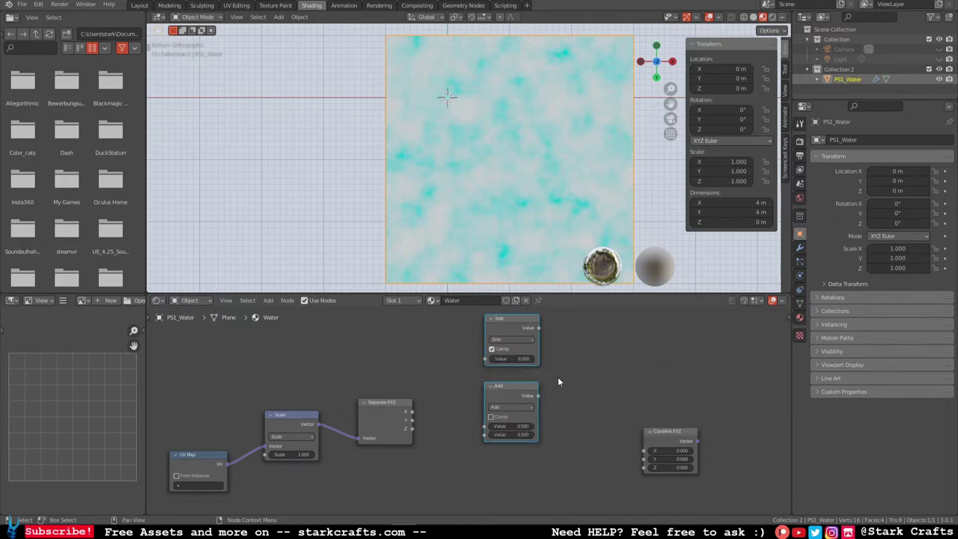
left_click(512, 408)
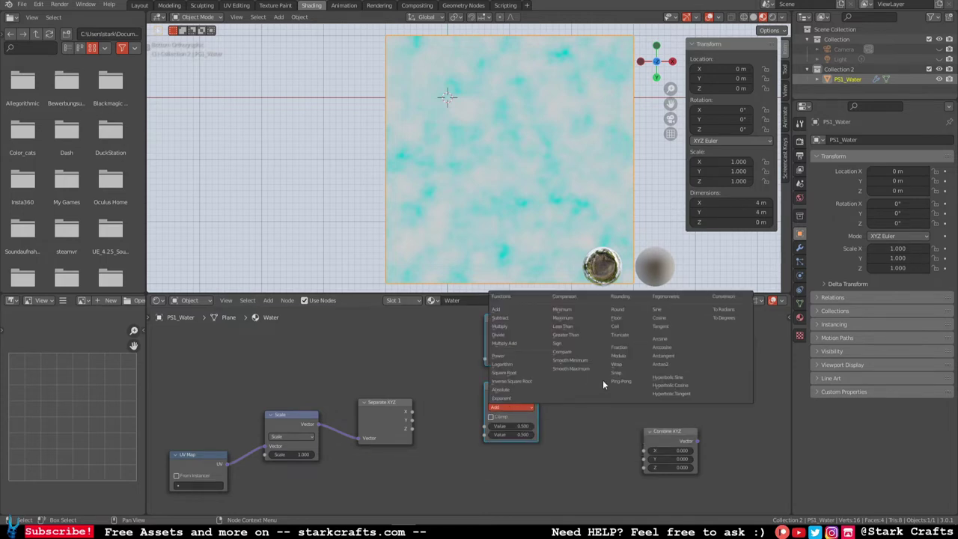
left_click(678, 320)
left_click_drag(411, 411, 485, 358)
left_click_drag(411, 417, 484, 425)
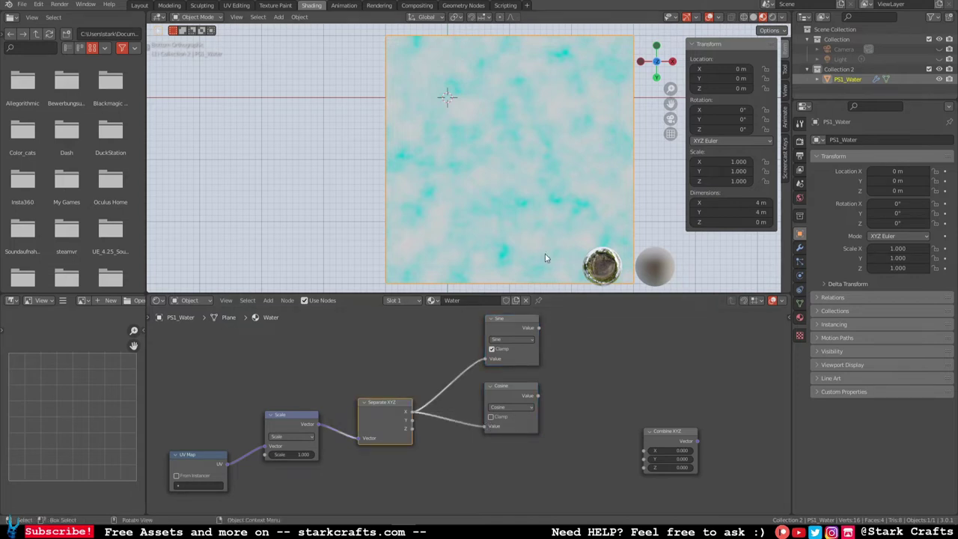
Step: Enlarge the node editor and link the Sine output to the Combine XYZ's X input and the Cosine output to its Y input
middle_click_drag(586, 379, 569, 379)
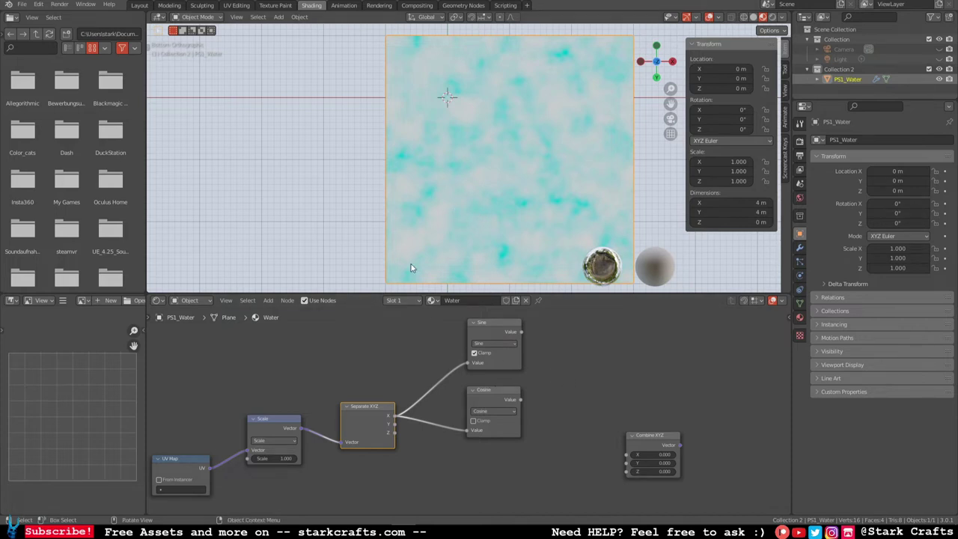
middle_click_drag(576, 375, 572, 374)
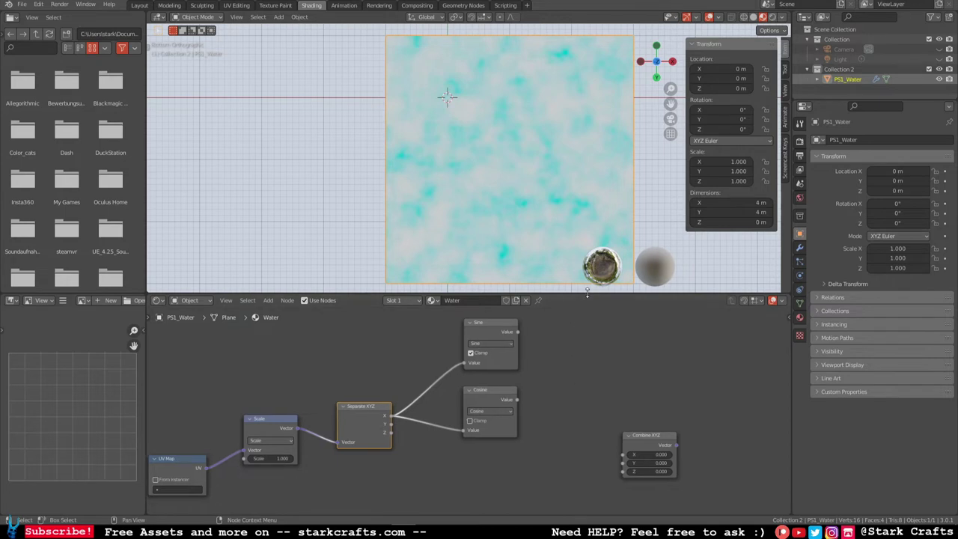
left_click_drag(587, 292, 588, 223)
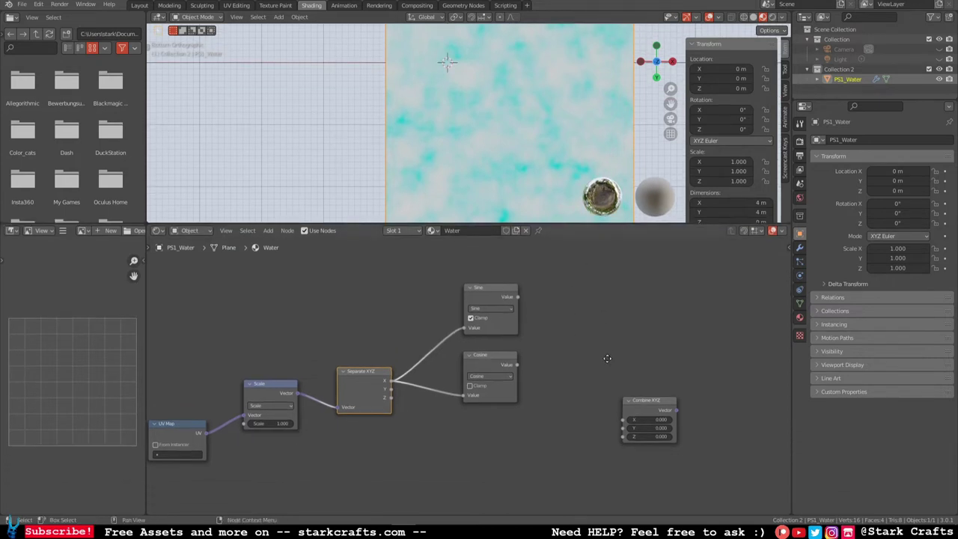
middle_click_drag(608, 363, 547, 336)
left_click(483, 277)
left_click_drag(484, 277, 593, 403)
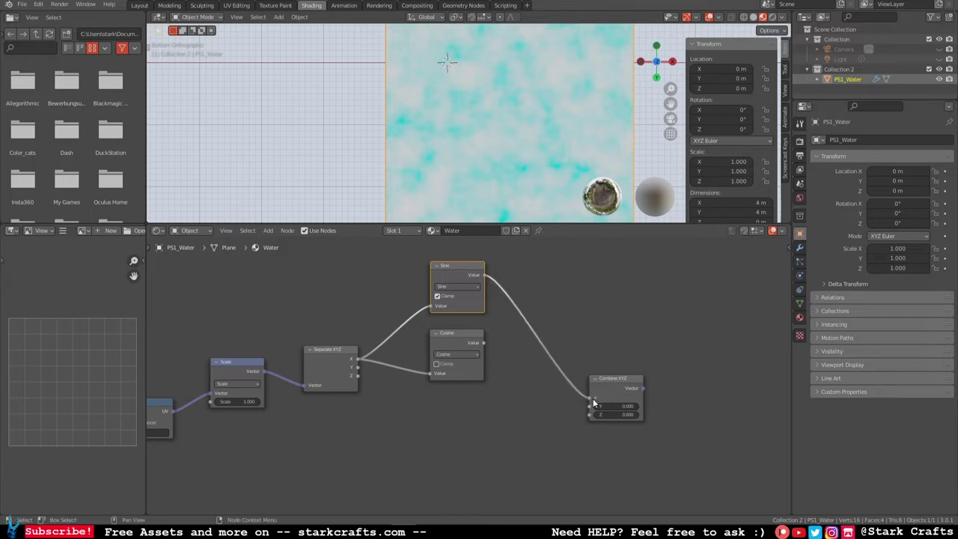
left_click(483, 342)
left_click_drag(484, 342, 610, 342)
Step: Link the Combine XYZ's Vector output to the Noise Texture's Vector input
middle_click_drag(665, 413, 562, 408)
scroll(549, 386, "down", 1)
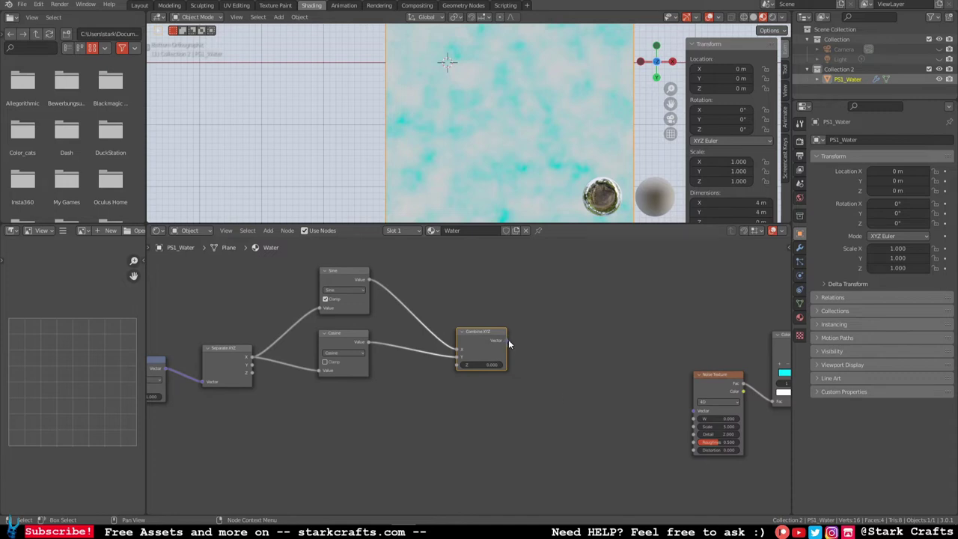
left_click_drag(506, 340, 696, 411)
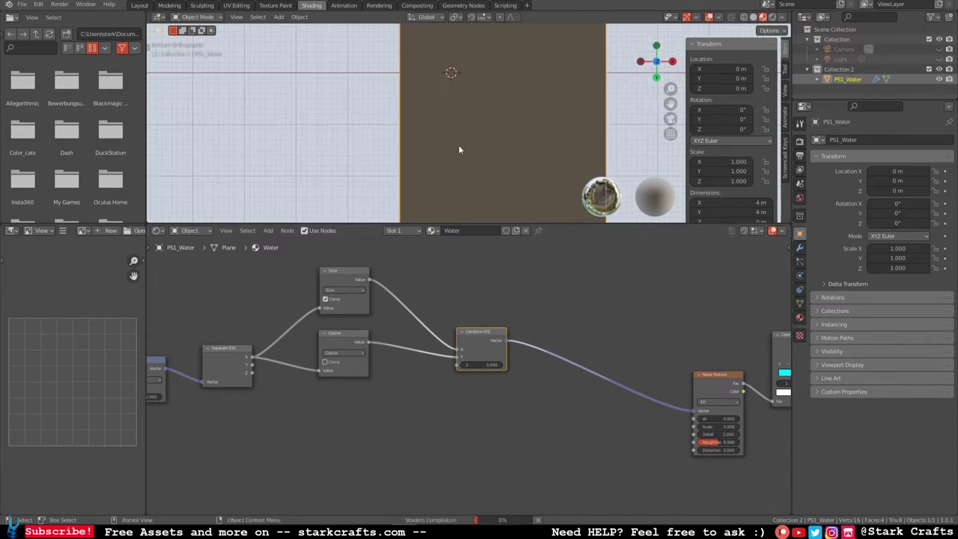
mouse_move(496, 124)
middle_mouse_down("shift")
mouse_move(496, 190)
mouse_move(497, 127)
middle_mouse_up("shift")
scroll(502, 171, "up", 1)
scroll(502, 172, "down", 2)
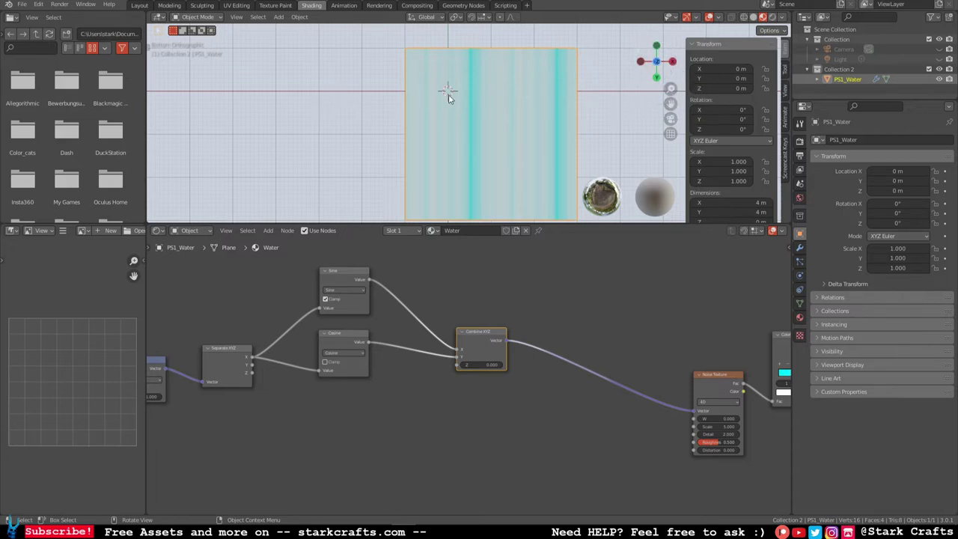
Step: Examine the node chain from the UV Map through the Sine and Cosine nodes to the Noise Texture and ColorRamp
scroll(577, 426, "down", 2)
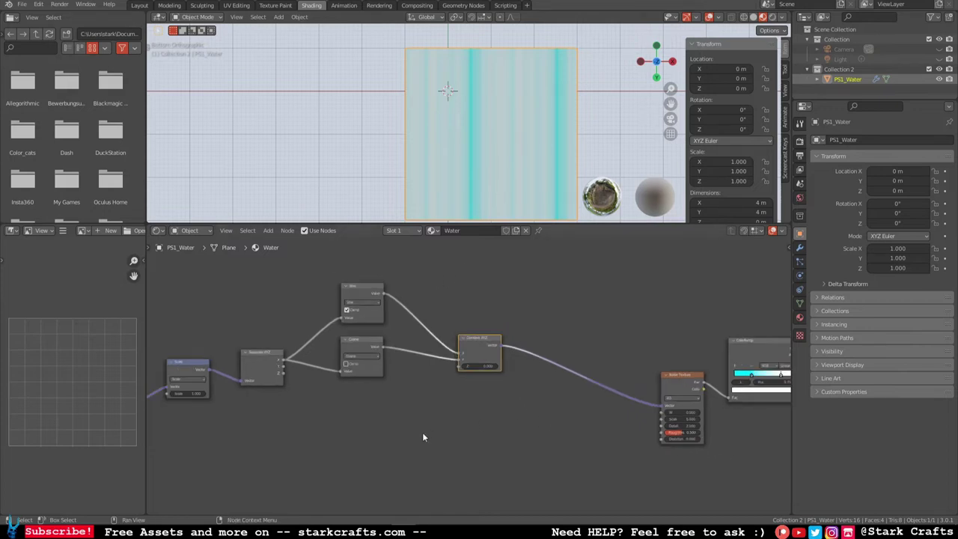
middle_click_drag(422, 439, 494, 445)
middle_click_drag(520, 408, 601, 399)
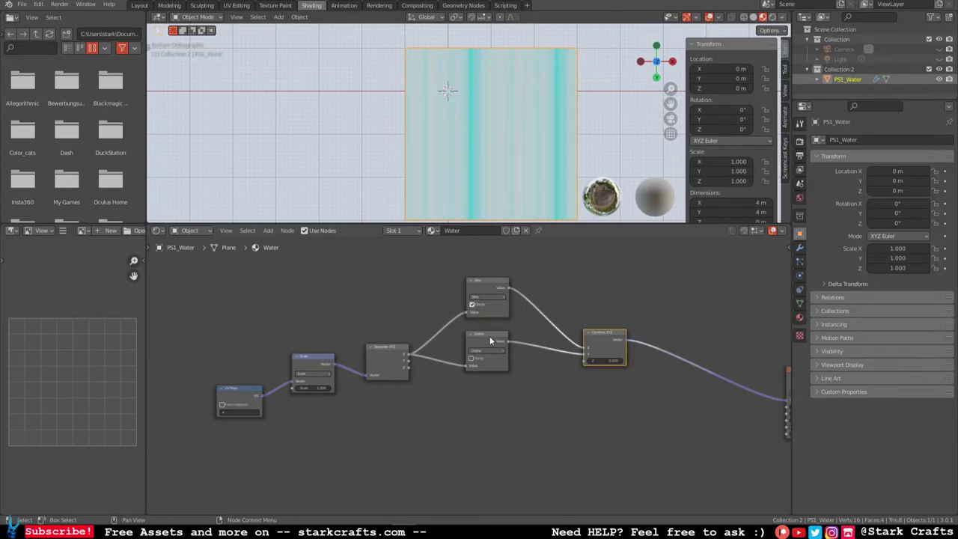
middle_click_drag(490, 336, 455, 341)
scroll(539, 399, "up", 1)
middle_click_drag(541, 405, 466, 389)
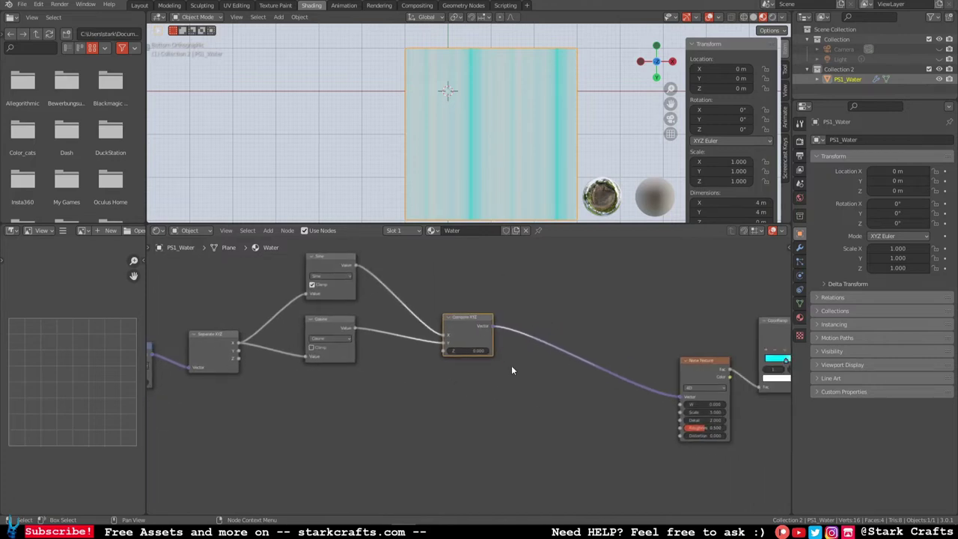
scroll(554, 381, "down", 3)
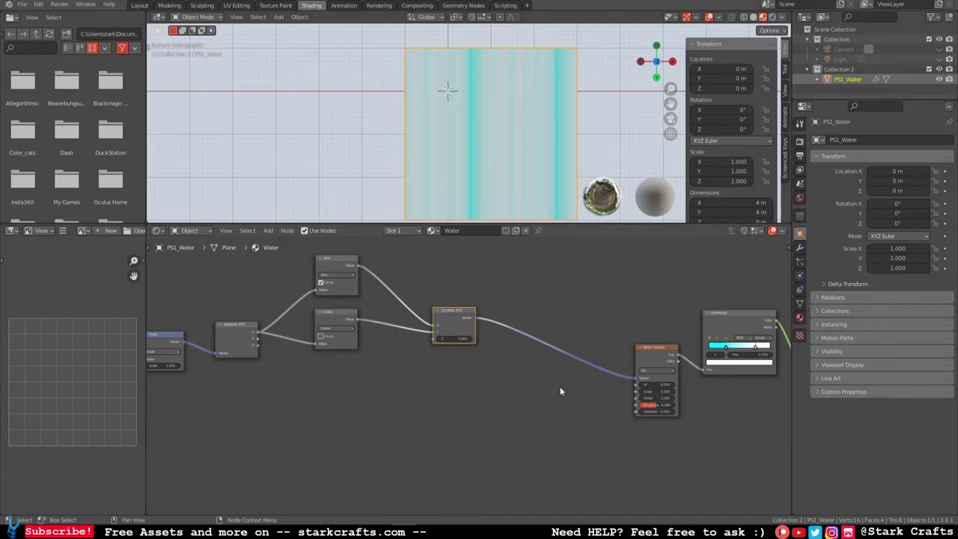
scroll(524, 393, "down", 1)
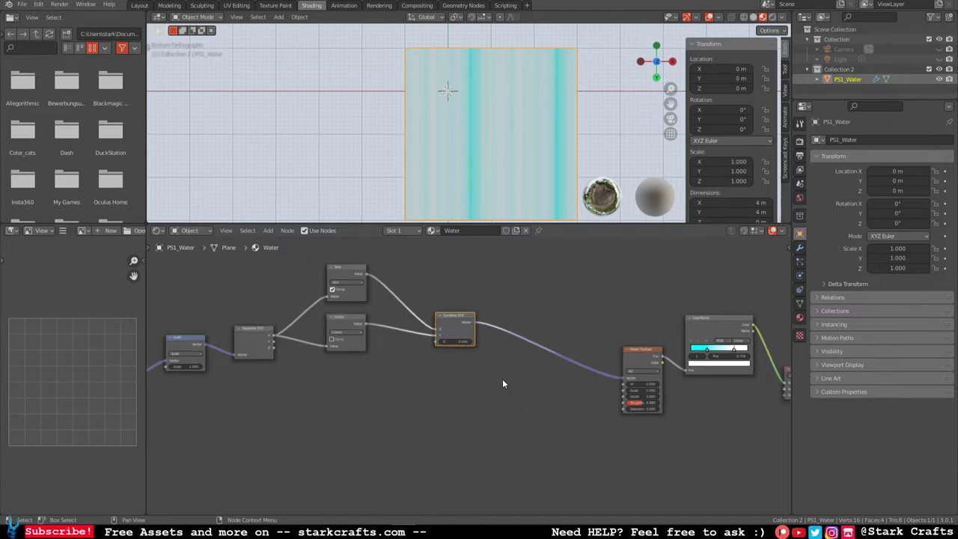
middle_click_drag(475, 388, 582, 413)
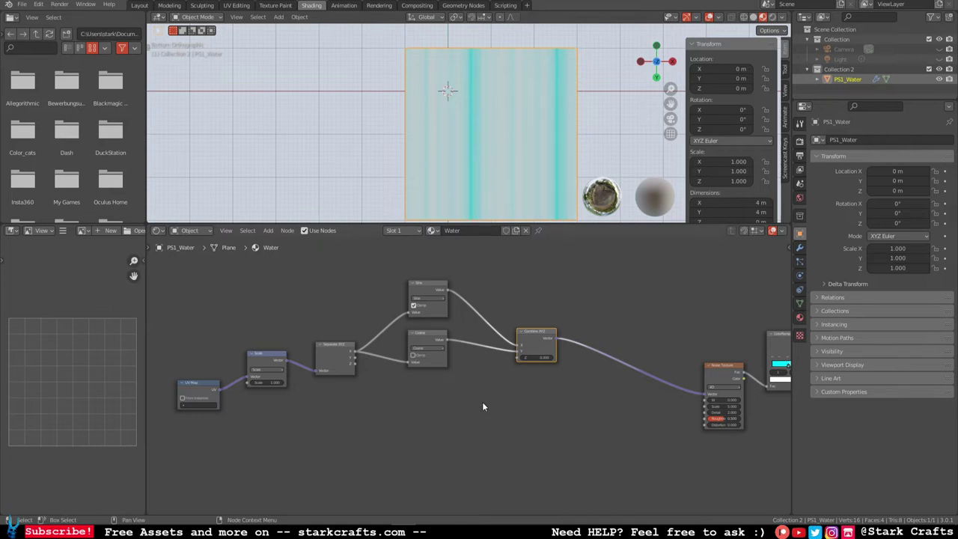
Step: Turn off Clamp on the Sine node, and duplicate the Sine and Cosine nodes together, placing the copies below the originals
left_click_drag(458, 408, 445, 446)
left_click(413, 305)
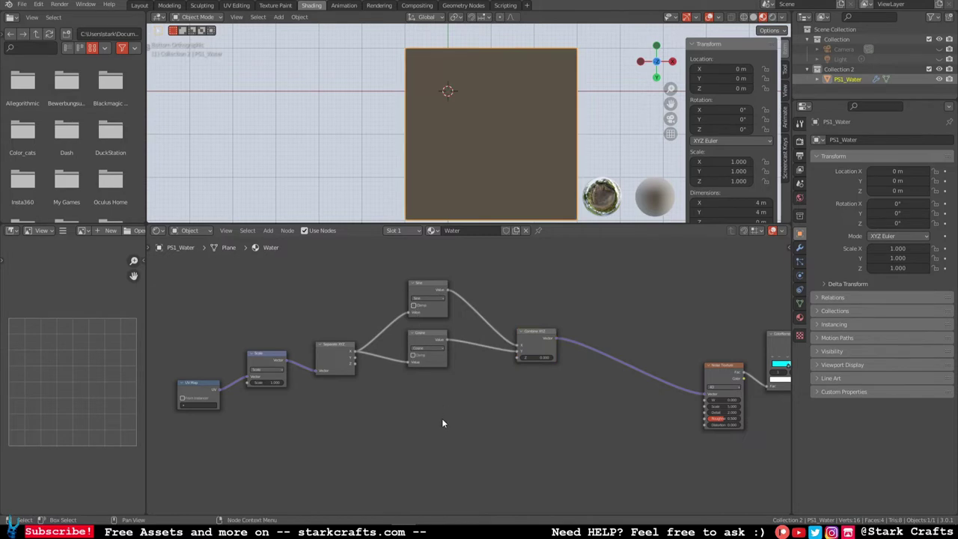
left_click_drag(443, 421, 428, 296)
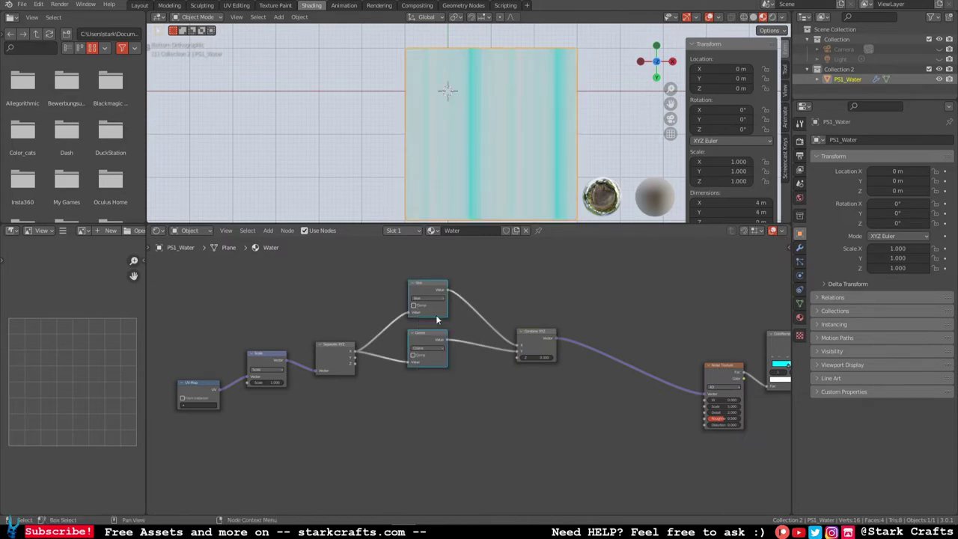
right_click(437, 309)
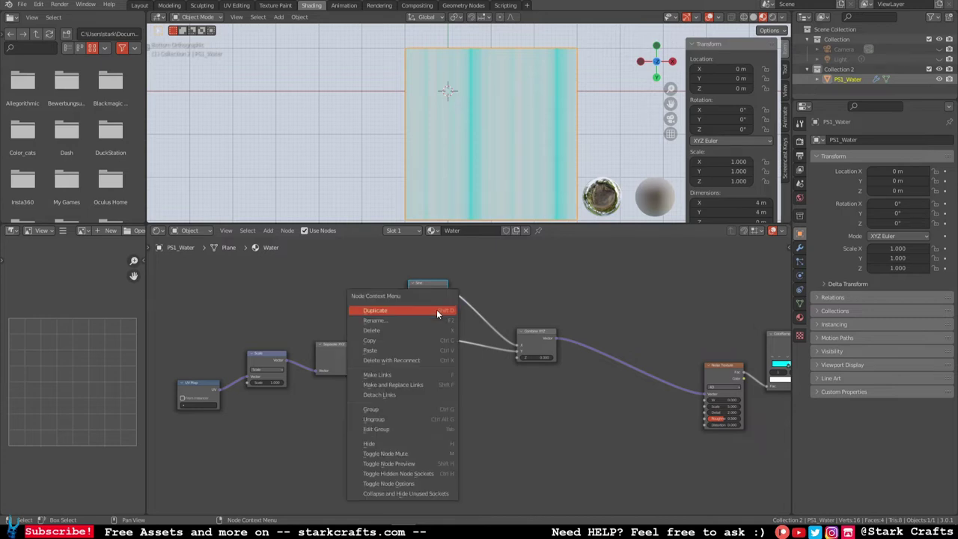
left_click(404, 320)
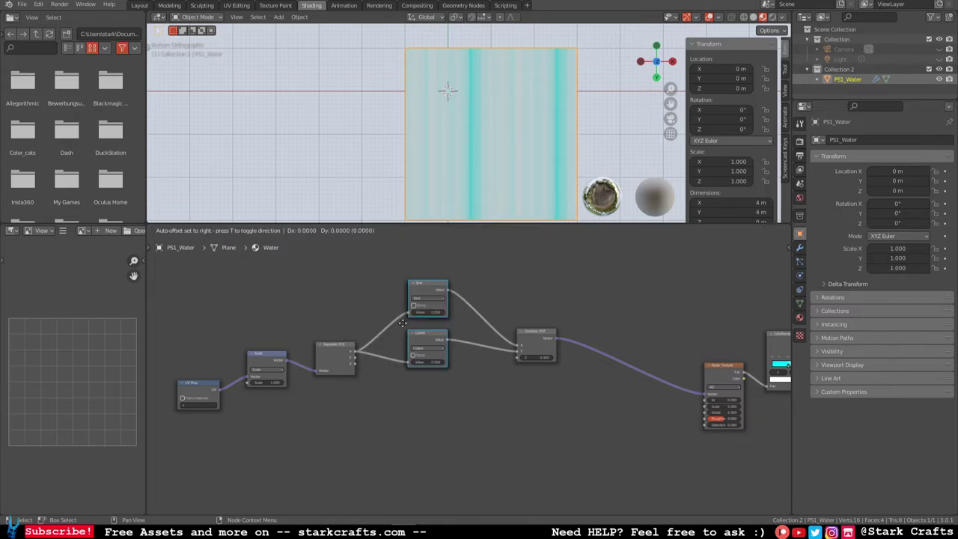
left_click(400, 426)
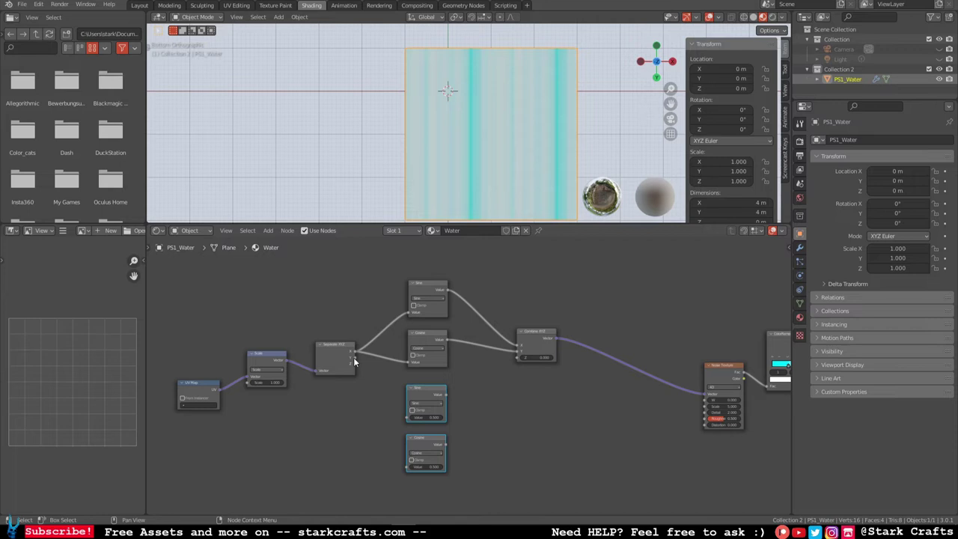
Step: Wire the duplicated nodes: Separate XYZ's Y output into both, the Sine output to Combine XYZ's Z, and the Cosine output to the Noise Texture's W
left_click_drag(355, 363, 407, 416)
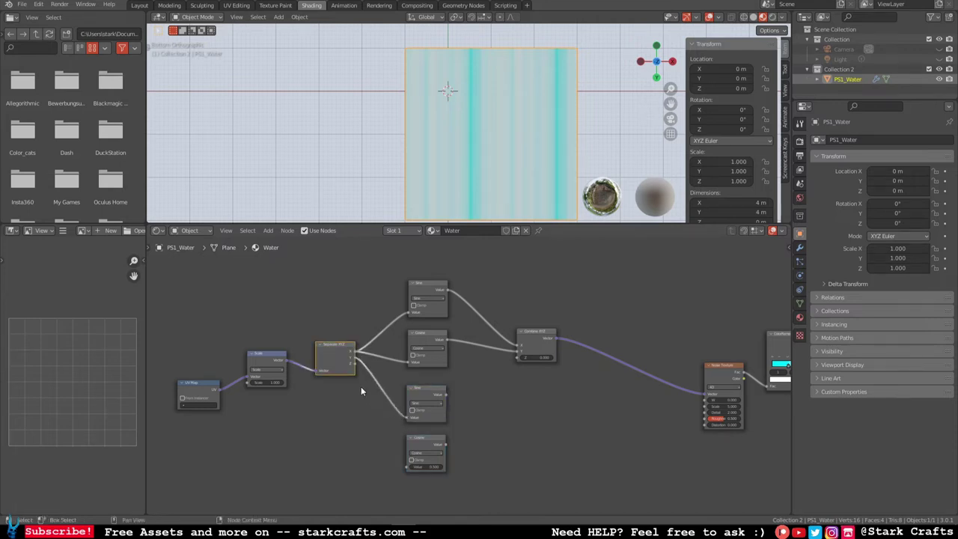
left_click_drag(354, 362, 404, 467)
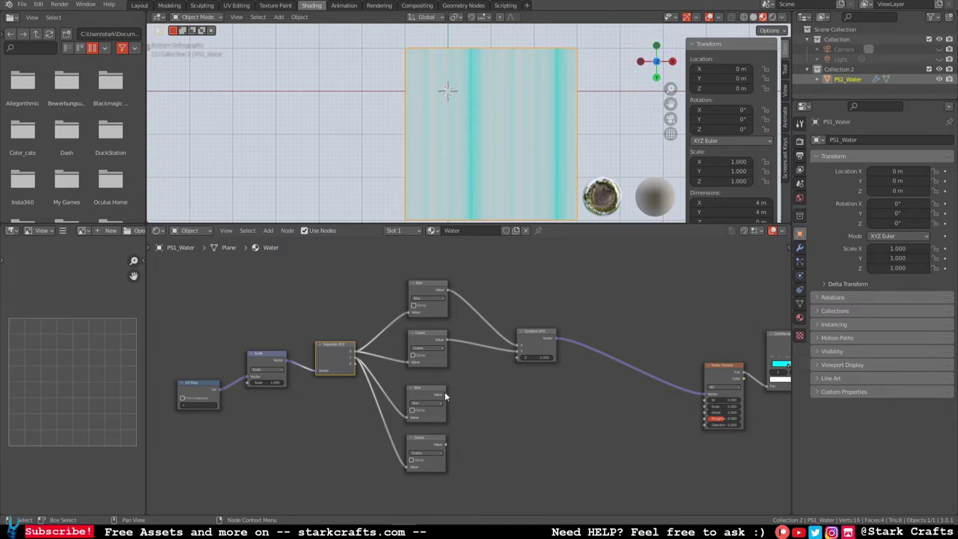
left_click_drag(447, 395, 517, 357)
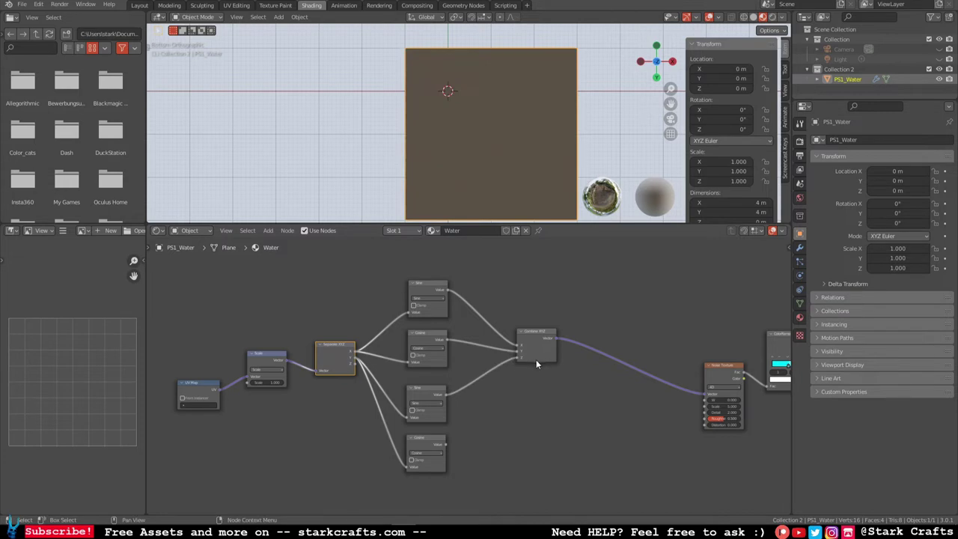
left_click_drag(445, 444, 452, 443)
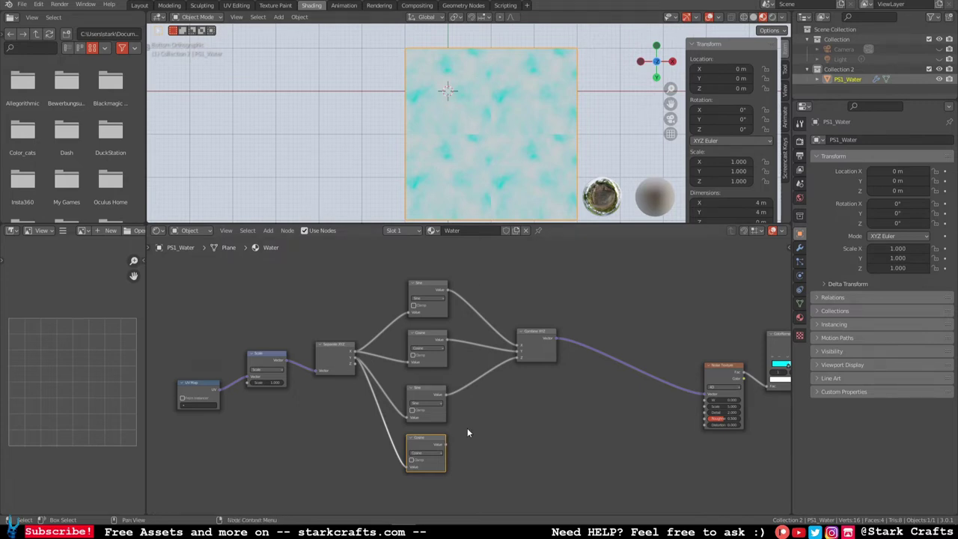
left_click_drag(446, 444, 706, 402)
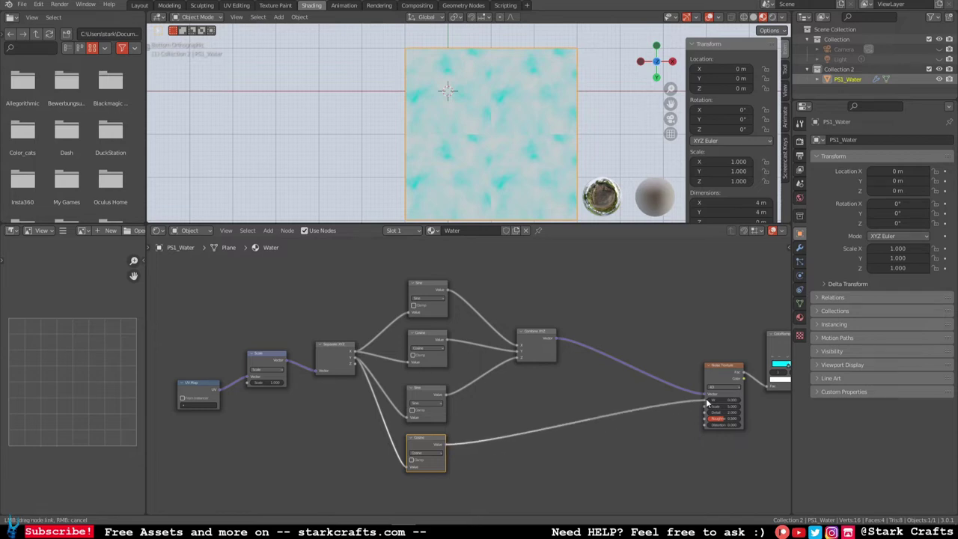
left_click_drag(706, 403, 707, 403)
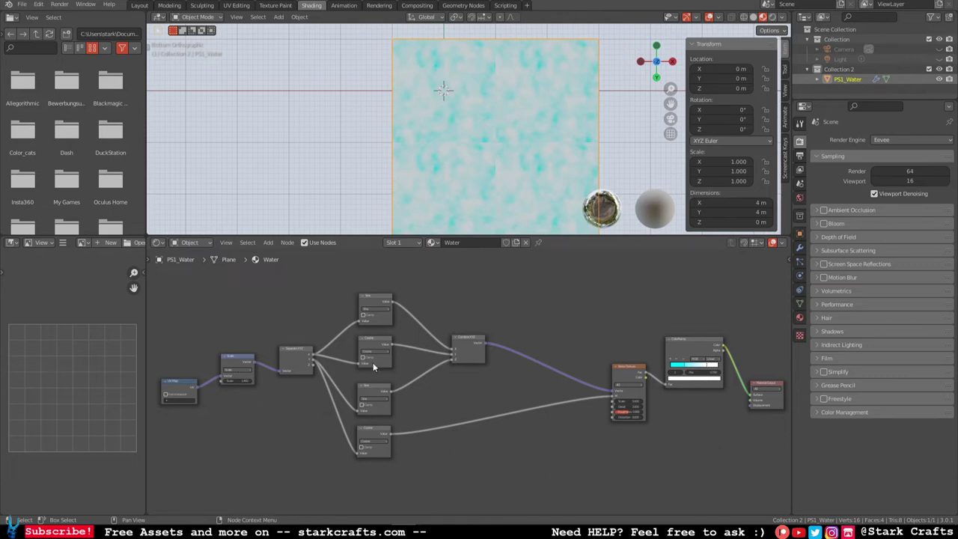
Step: Set the Scale value of the Vector Math node after the UV Map to pi*2
scroll(536, 428, "down", 2)
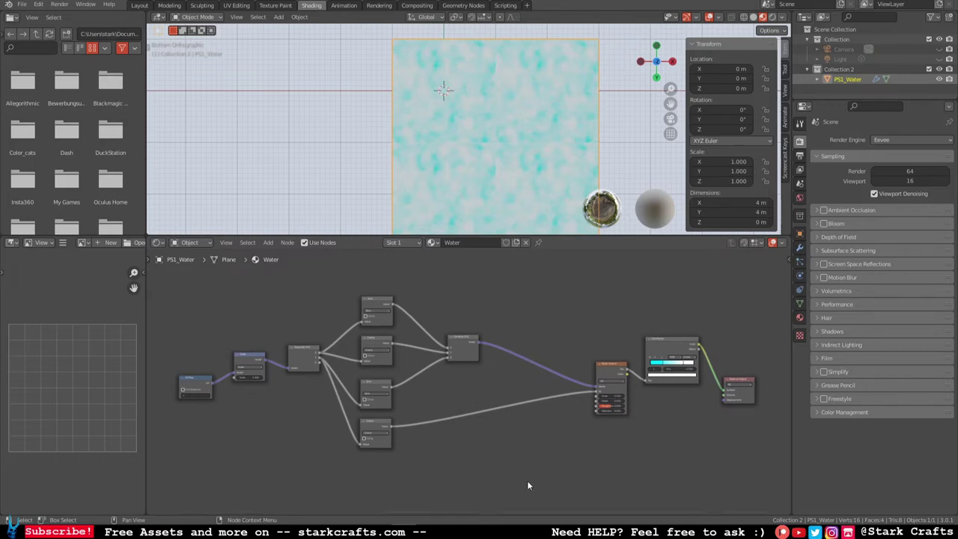
scroll(304, 456, "up", 1)
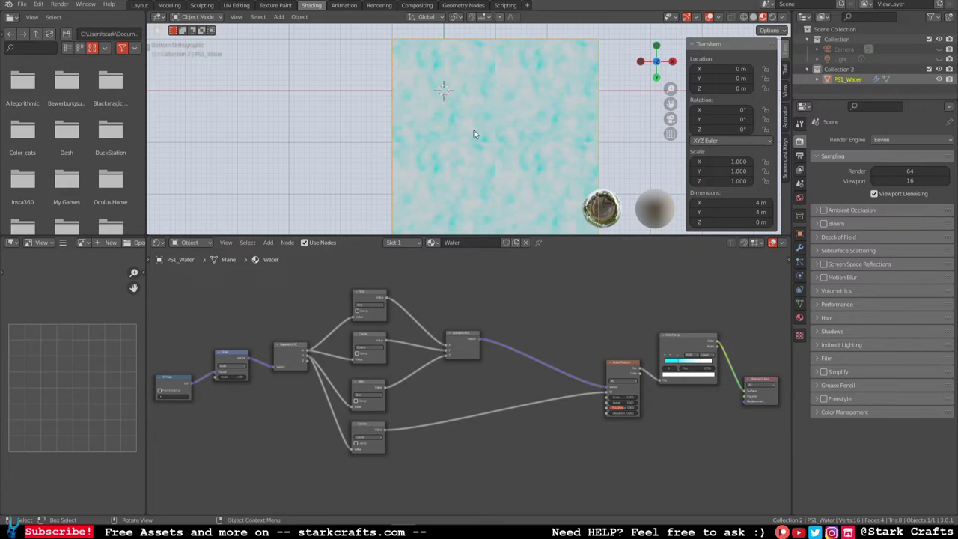
middle_click_drag(251, 434, 422, 465)
scroll(421, 459, "up", 4)
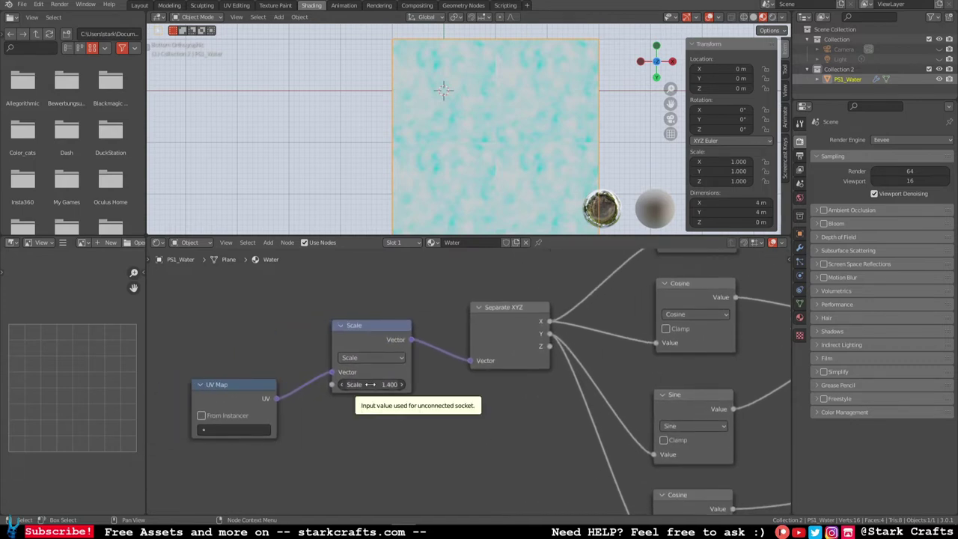
left_click(369, 389)
type("1.4")
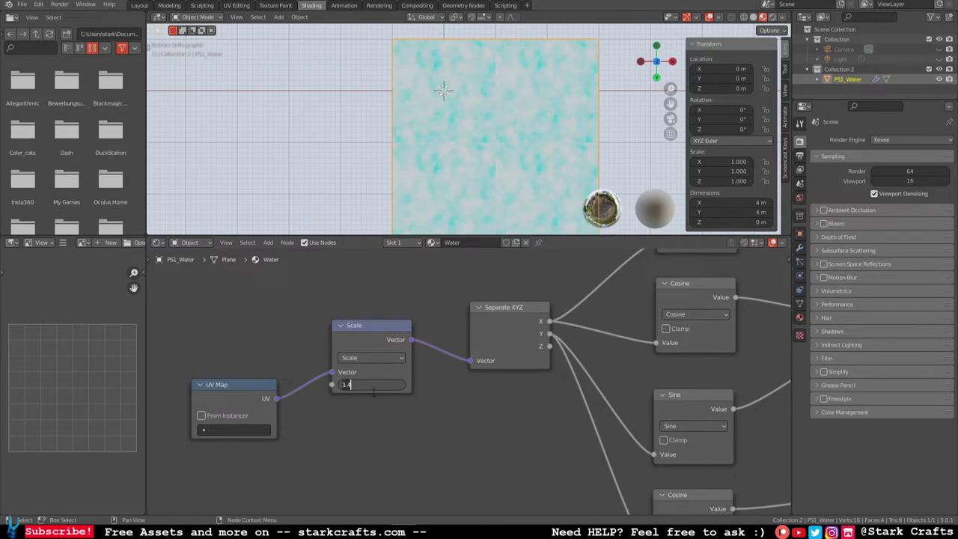
key("BackSpace")
key("BackSpace")
key("BackSpace")
type("pi*2")
key("Return")
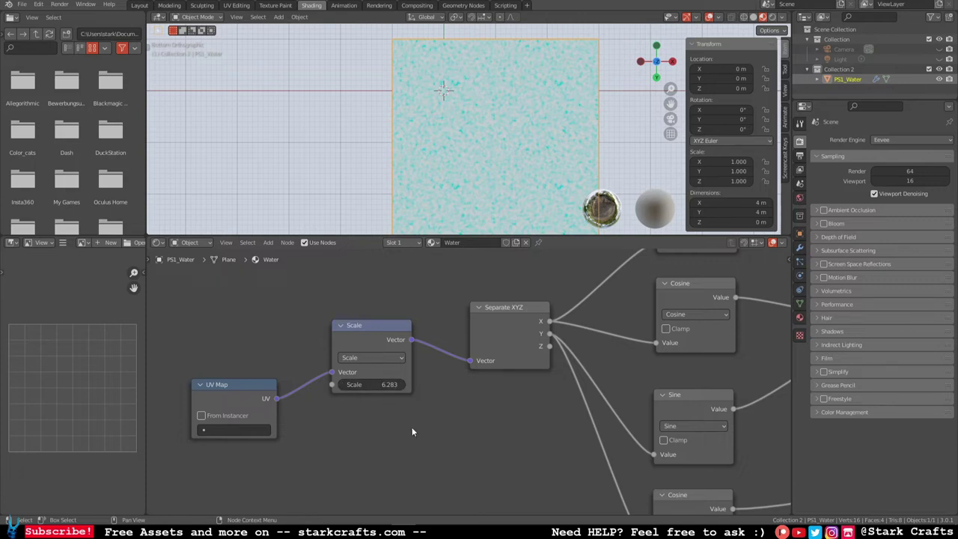
Step: Examine the node tree from the UV Map scaling through to the Noise Texture, ColorRamp and Material Output nodes
middle_click_drag(460, 431, 430, 436)
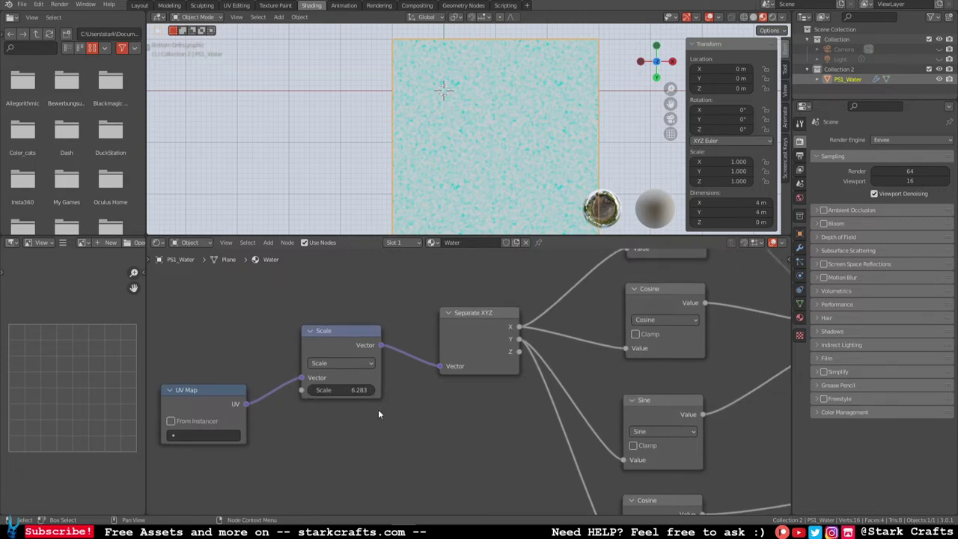
middle_click_drag(460, 368, 346, 400)
scroll(346, 400, "down", 2)
scroll(542, 381, "down", 2)
left_click_drag(615, 490, 233, 279)
middle_click_drag(631, 387, 461, 444)
scroll(554, 404, "up", 2)
scroll(475, 442, "up", 1)
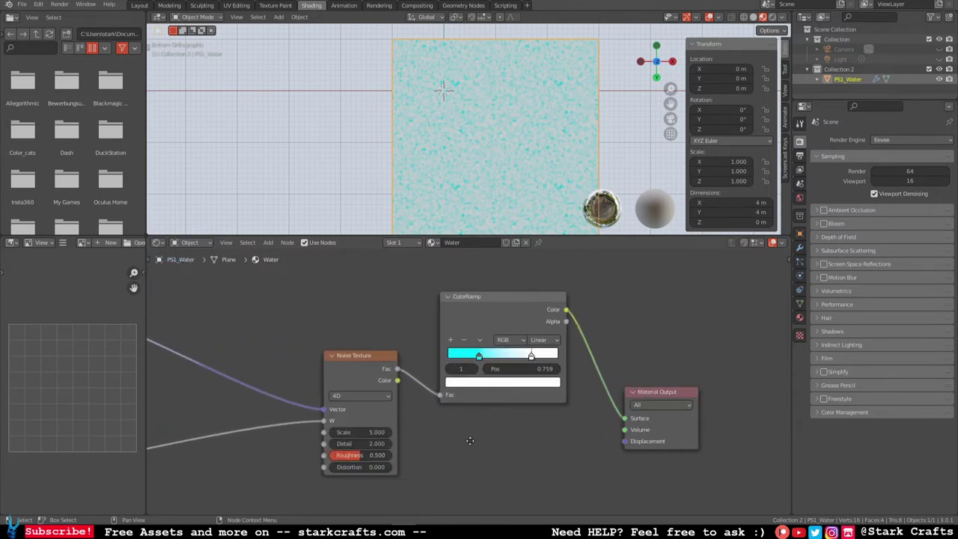
Step: Enlarge the 3D viewport and examine the noise pattern on the water plane up close and from straight below
scroll(221, 398, "down", 2)
scroll(269, 405, "up", 2)
scroll(272, 406, "down", 2)
scroll(272, 409, "up", 2)
left_click_drag(378, 235, 378, 282)
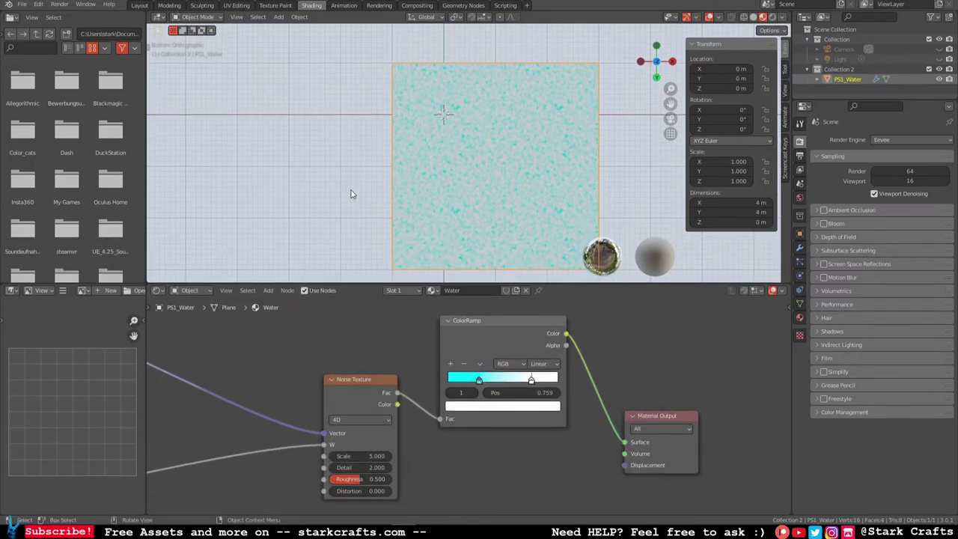
middle_click_drag(350, 194, 342, 182)
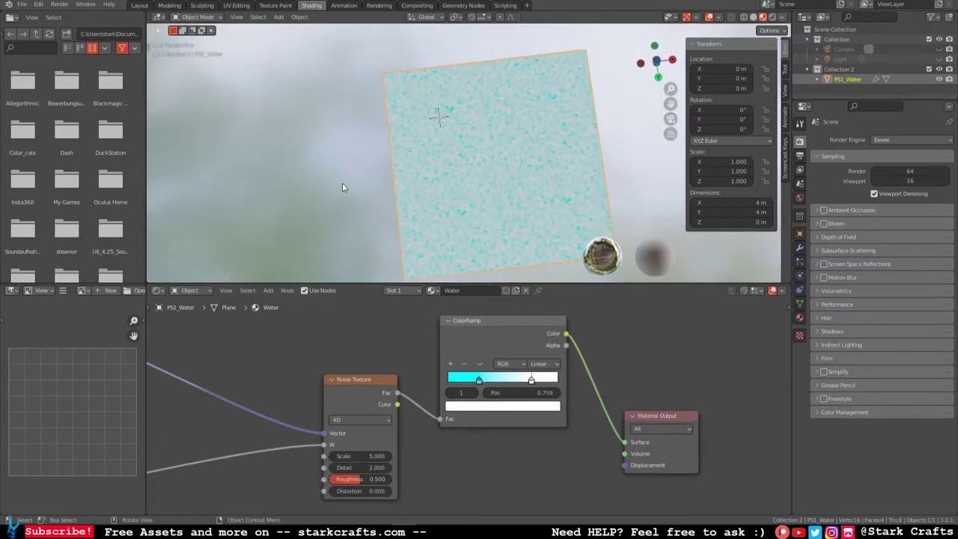
left_click(657, 59)
scroll(456, 142, "up", 4)
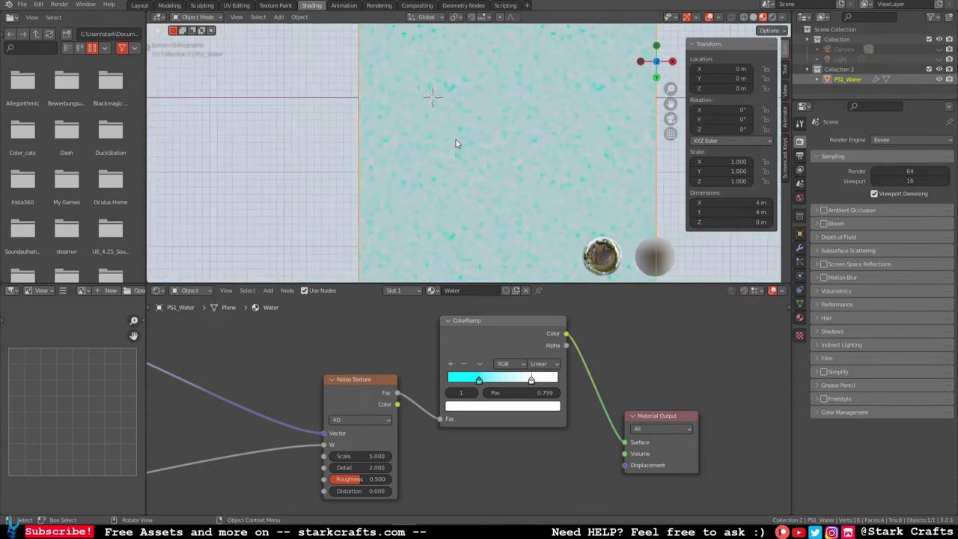
scroll(456, 142, "down", 2)
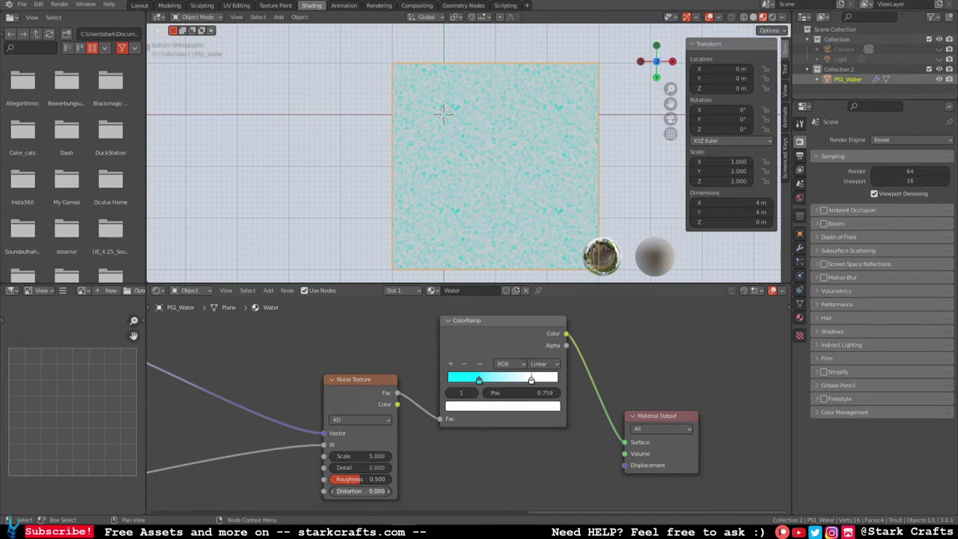
Step: Set the Noise Texture's Distortion to 2.4 and its Scale to 1.4
left_click_drag(359, 491, 378, 491)
left_click_drag(360, 456, 351, 456)
left_click(372, 455)
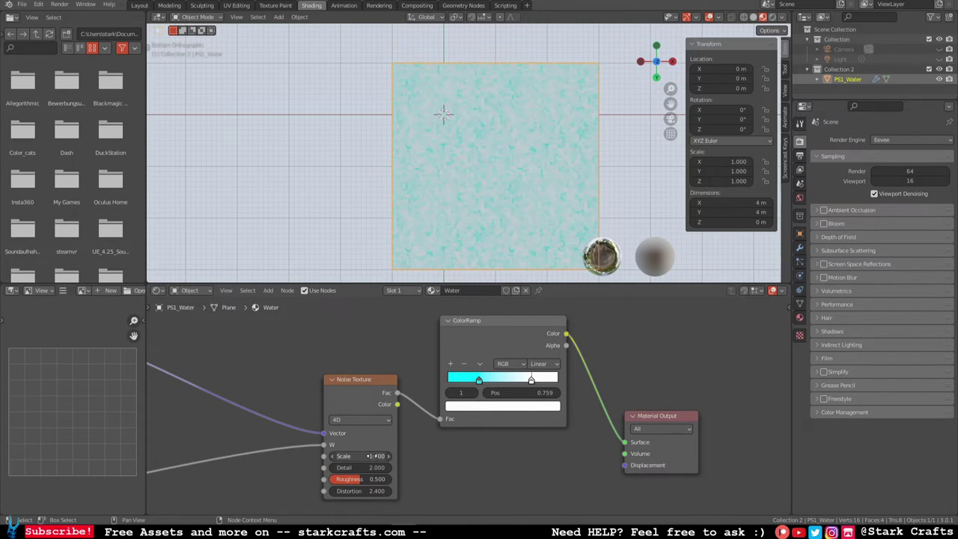
type("2")
key("Return")
left_click_drag(371, 455, 402, 467)
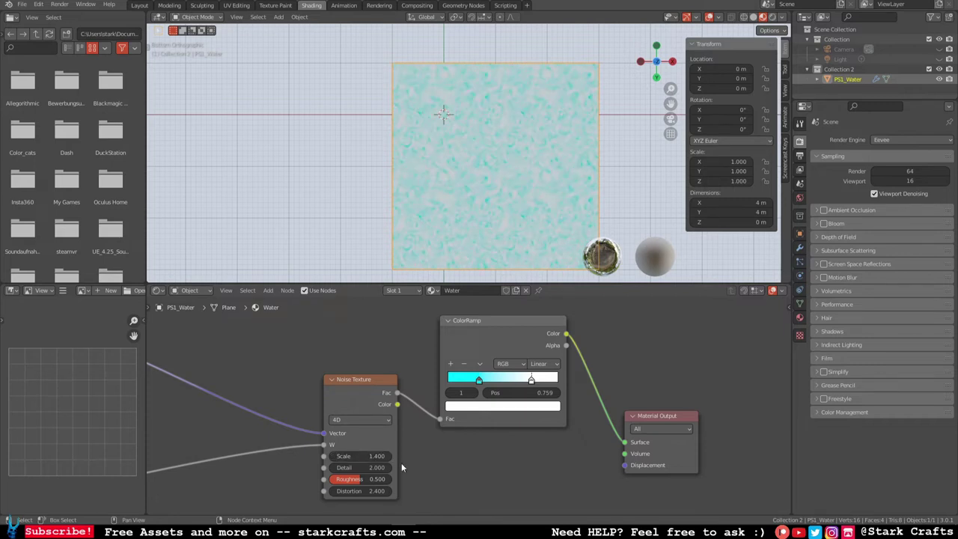
Step: Set the Noise Texture's Detail and Roughness to 0 and its Distortion to 1.7, checking the pattern on the plane
scroll(442, 261, "up", 5)
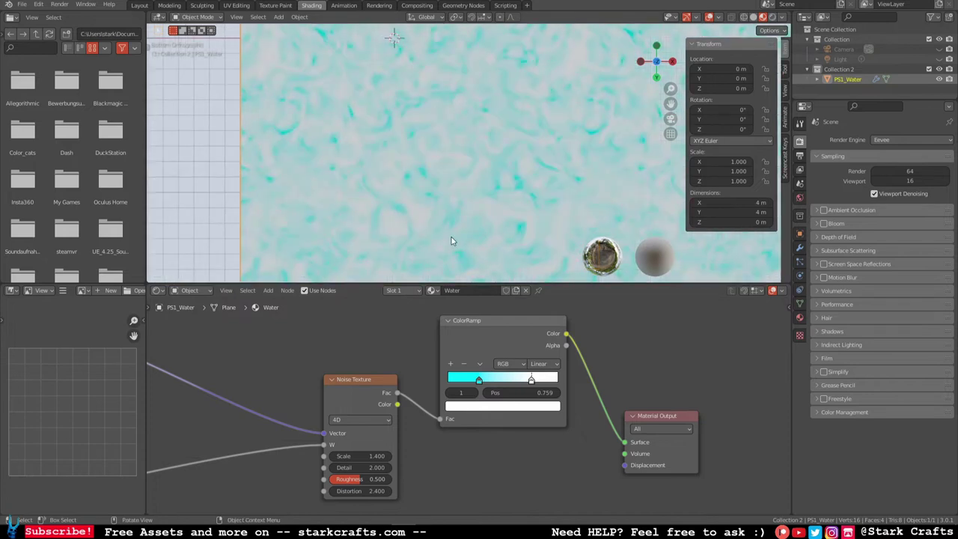
scroll(457, 232, "down", 3)
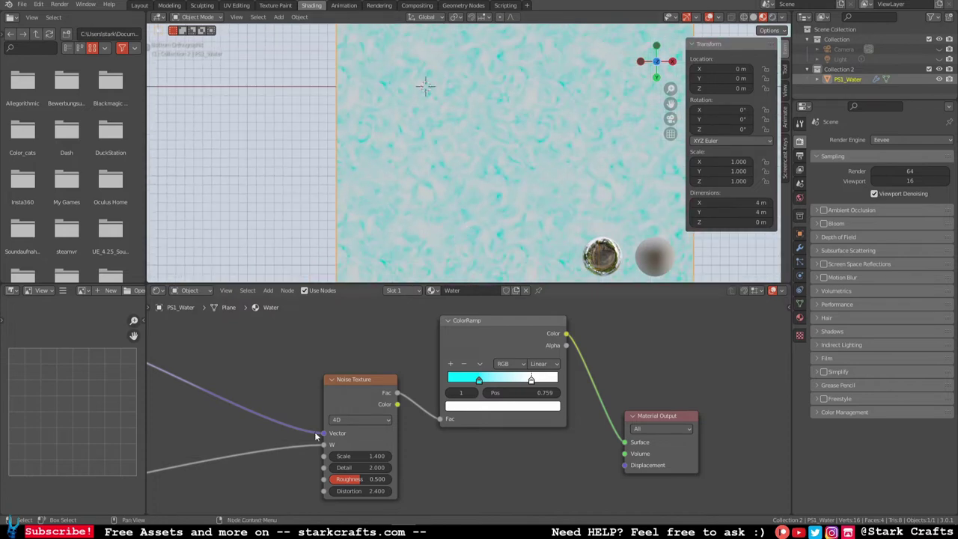
left_click_drag(367, 467, 334, 491)
scroll(499, 233, "down", 4)
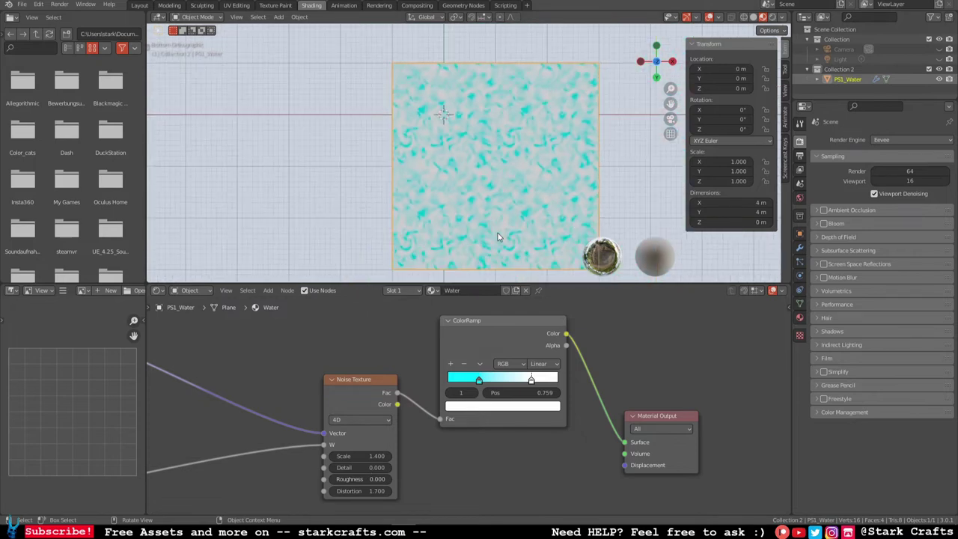
scroll(498, 237, "up", 2)
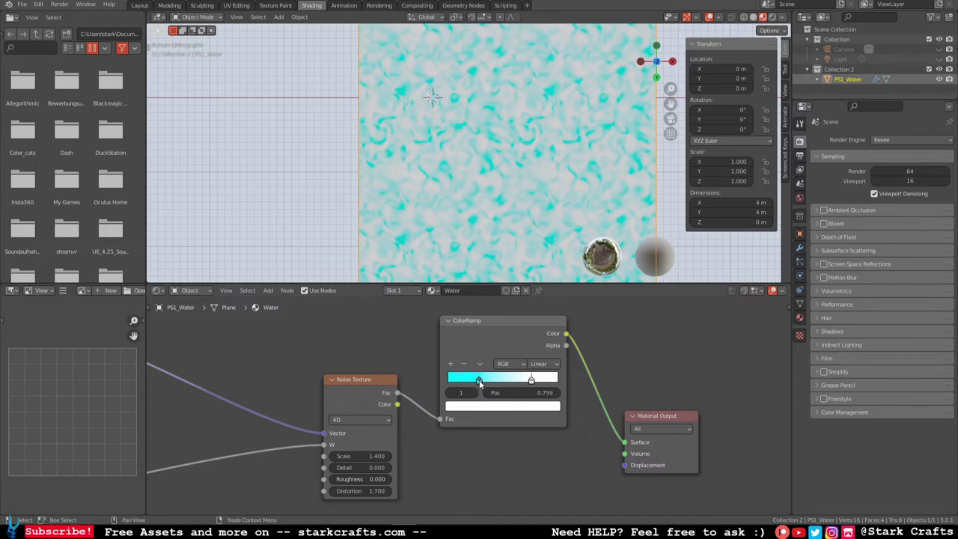
scroll(483, 236, "down", 1)
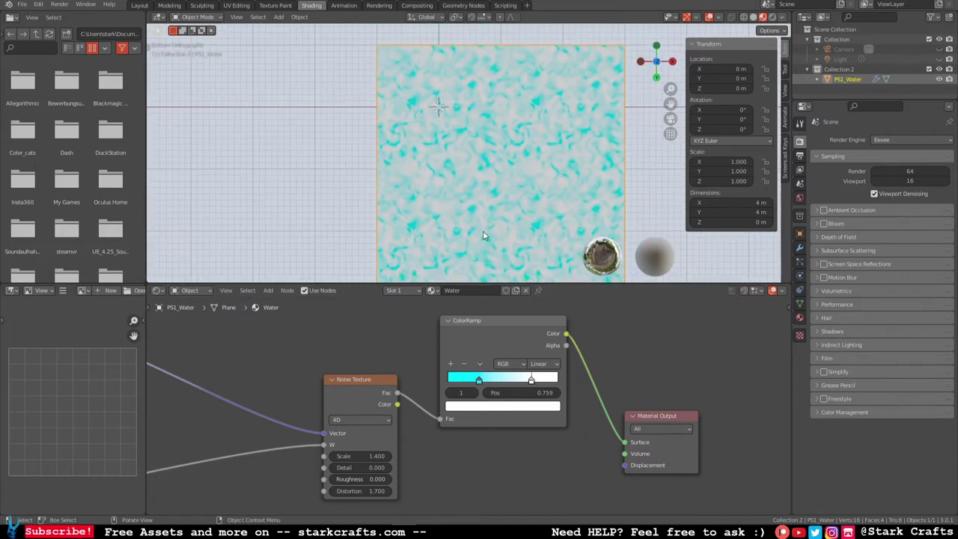
middle_click_drag(485, 235, 484, 218, "shift")
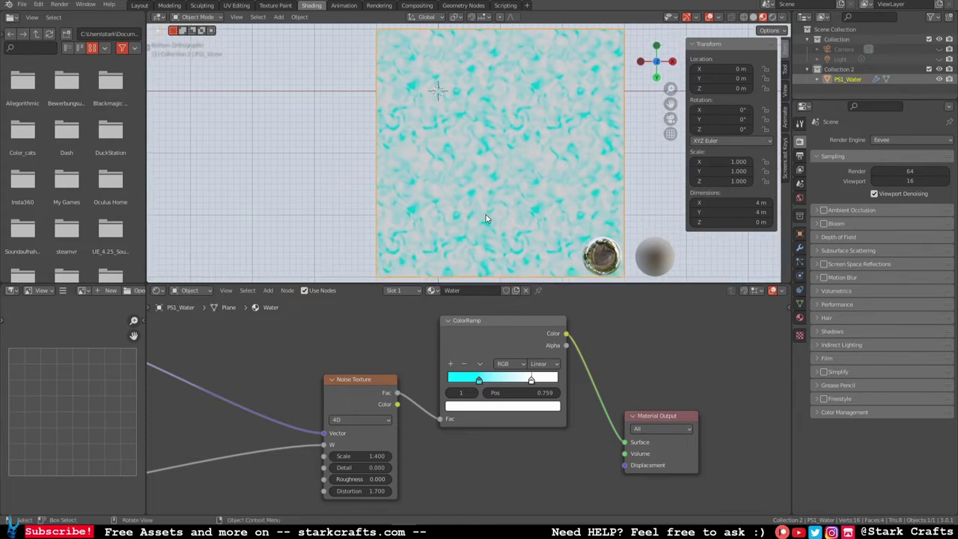
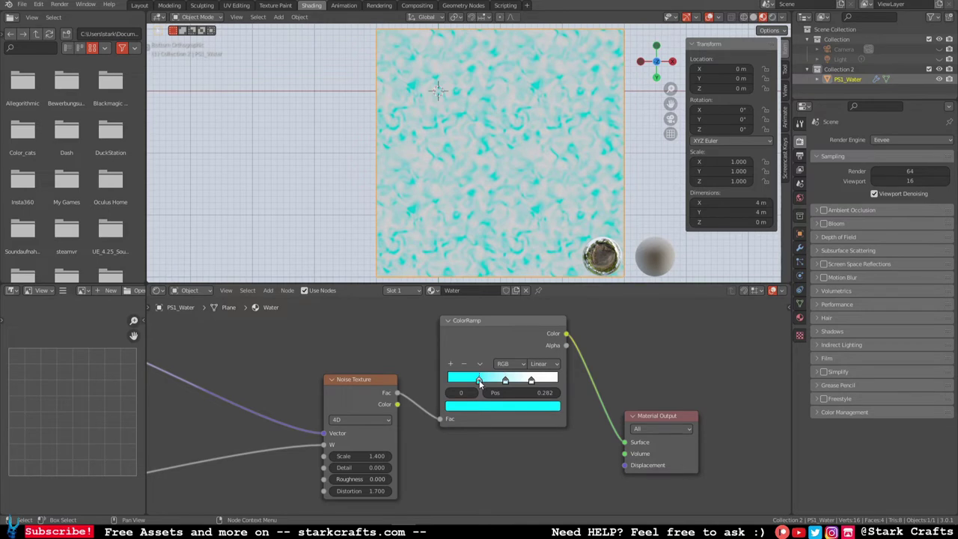
Step: Recolor the ColorRamp's first stop from cyan to a saturated blue and shift it slightly toward the ramp's start
left_click(494, 406)
left_click_drag(487, 358, 506, 359)
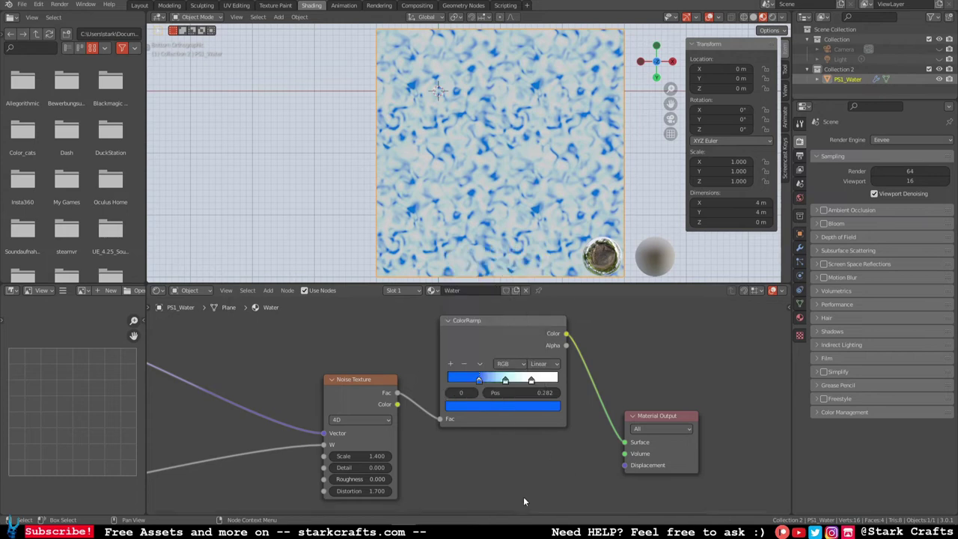
mouse_move(479, 383)
left_mouse_down()
mouse_move(468, 382)
mouse_move(478, 382)
left_mouse_up()
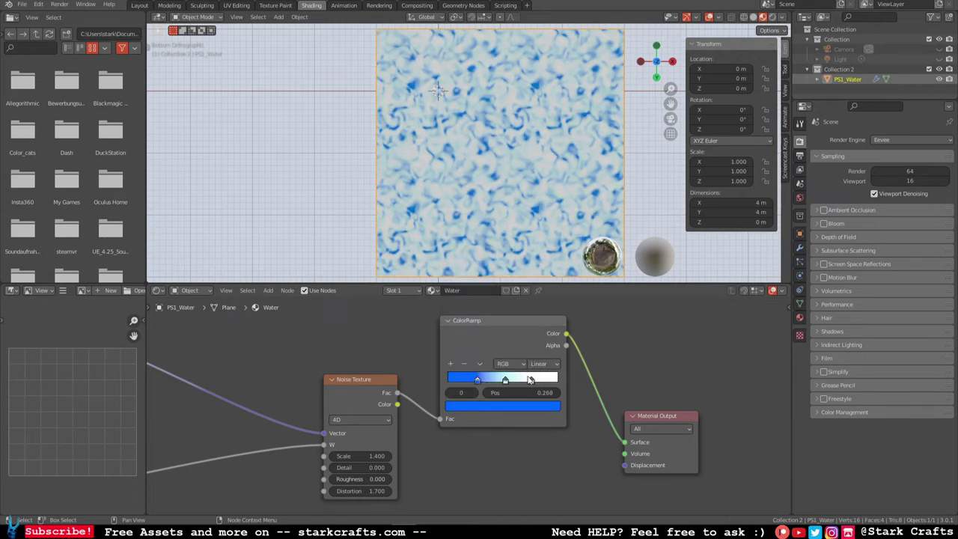
Step: Select the middle color stop on the ColorRamp
left_click(506, 382)
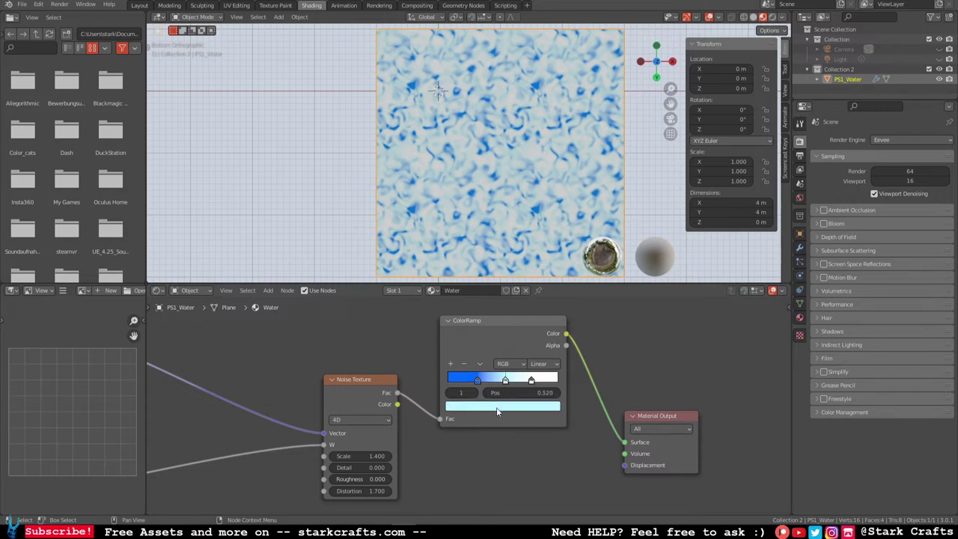
Step: Recolor the ColorRamp's middle stop to saturated cyan, move it to position 0.652, and place the white stop at the ramp's end
left_click(500, 408)
left_click(490, 254)
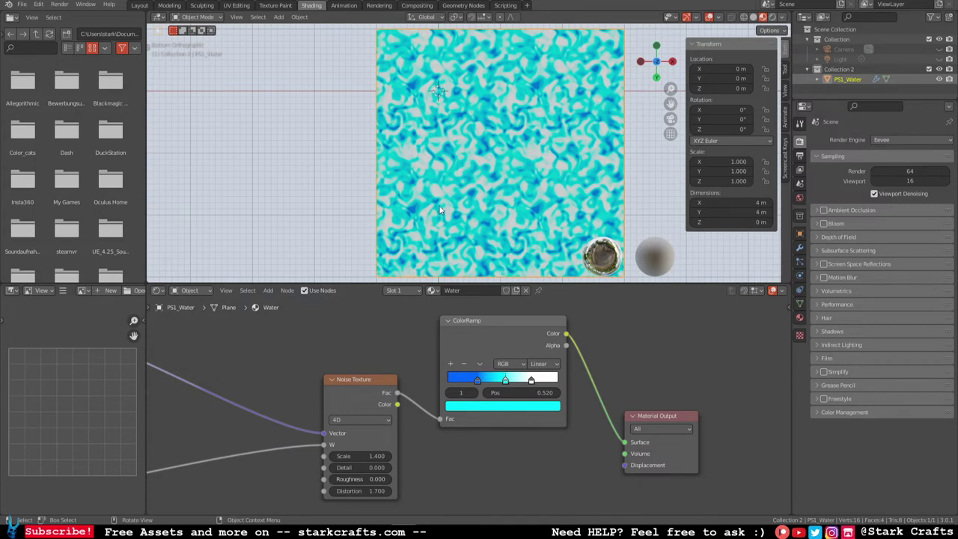
left_click(532, 380)
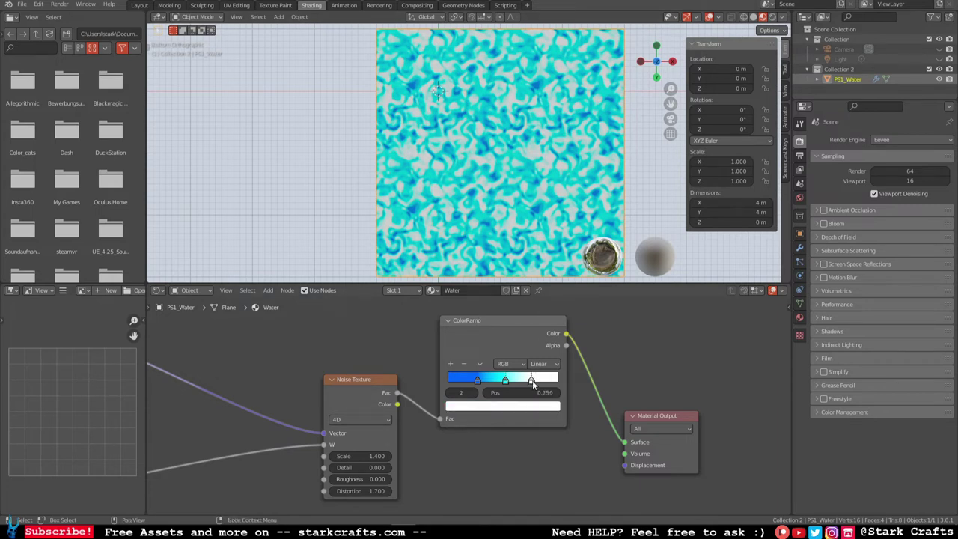
left_click_drag(505, 380, 522, 380)
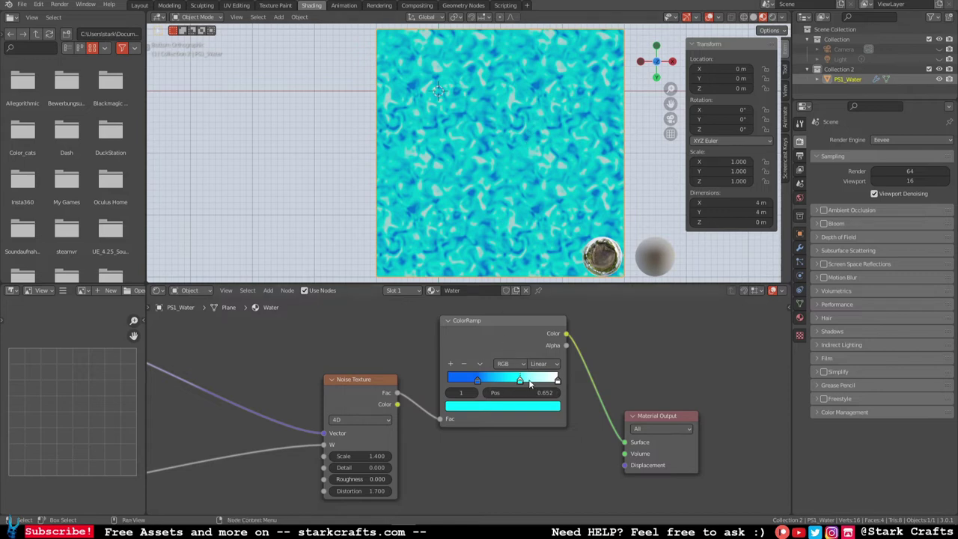
mouse_move(478, 377)
left_mouse_down()
mouse_move(497, 381)
mouse_move(483, 381)
left_mouse_up()
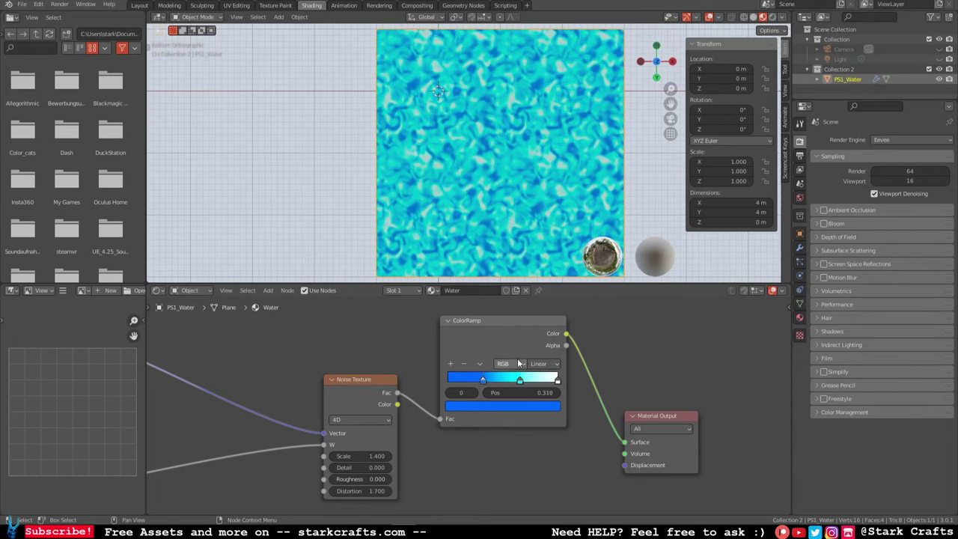
key("ctrl+z")
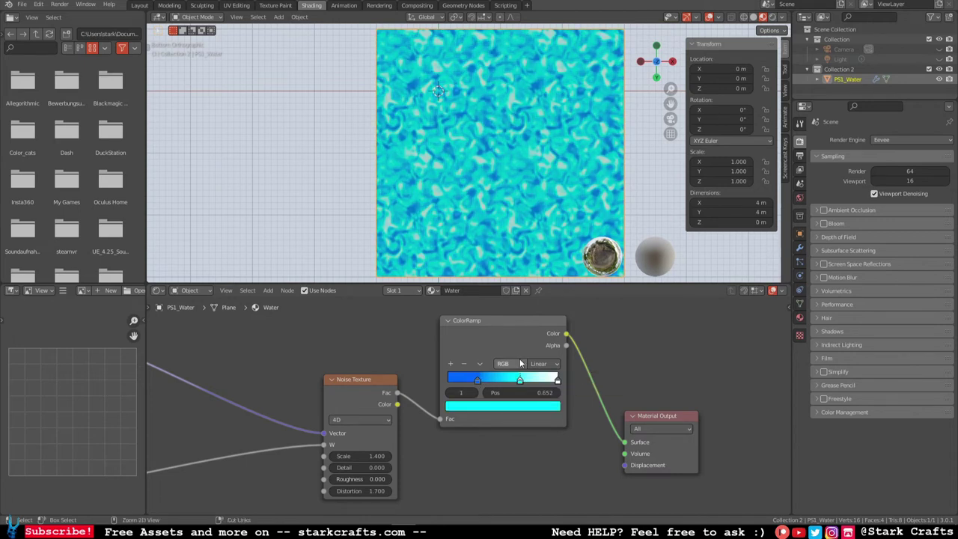
Step: Move the ColorRamp's blue stop to 0.177, the cyan stop to 0.643, and the white stop slightly before the ramp's end
left_click(558, 382)
left_click_drag(558, 382, 549, 381)
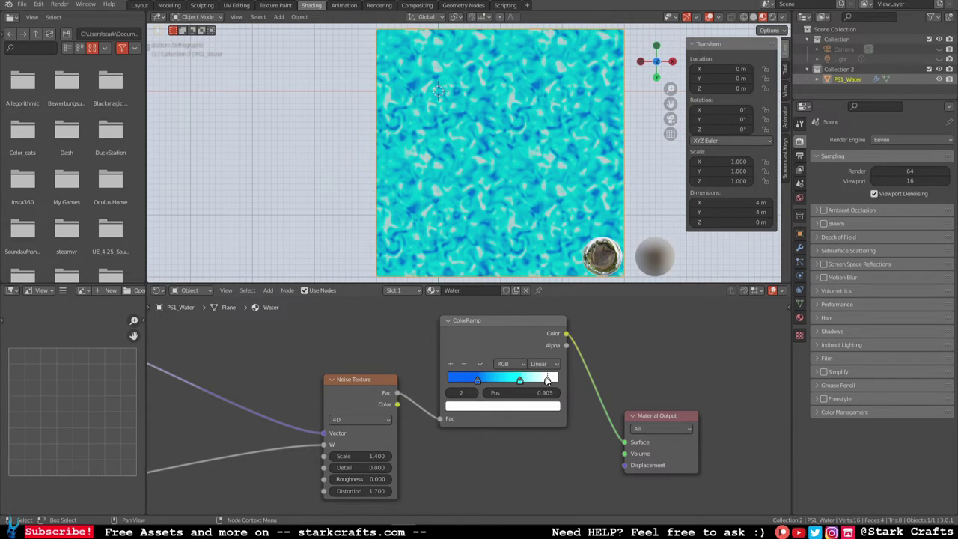
left_click_drag(547, 381, 520, 381)
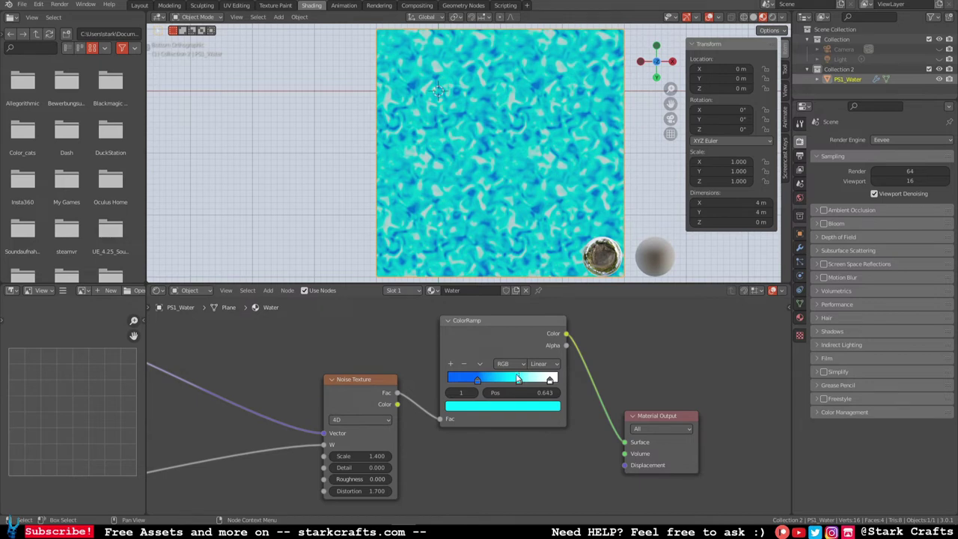
left_click_drag(477, 381, 468, 380)
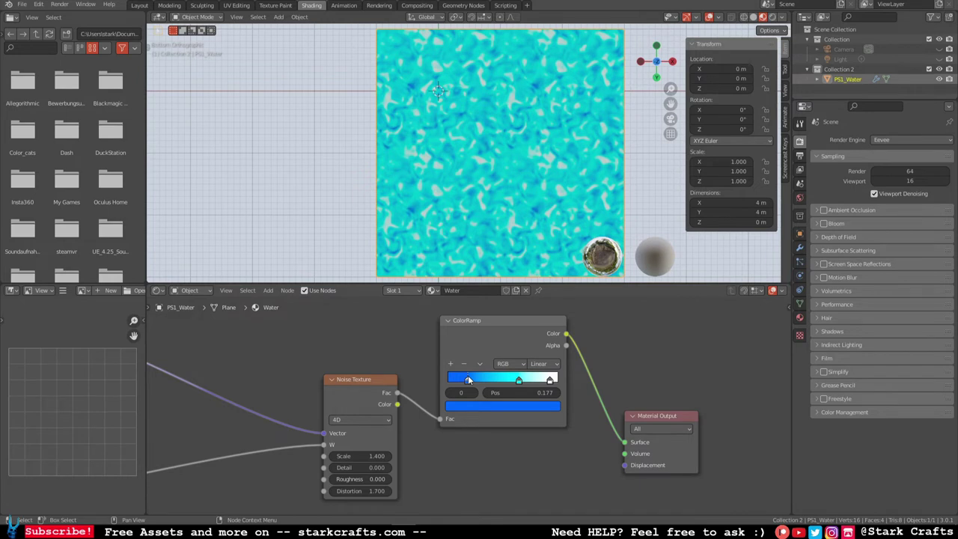
key("g")
left_click(522, 461)
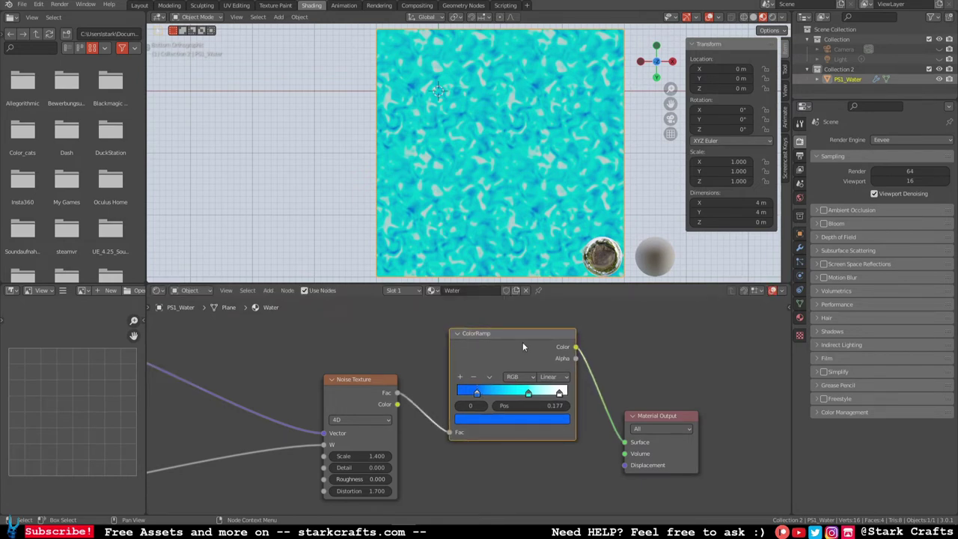
left_click_drag(522, 342, 515, 337)
Step: Inspect the water plane in perspective and from below, and try a Noise Texture distortion of 2.200
middle_click_drag(420, 196, 655, 54)
scroll(505, 106, "up", 5)
scroll(328, 120, "down", 5)
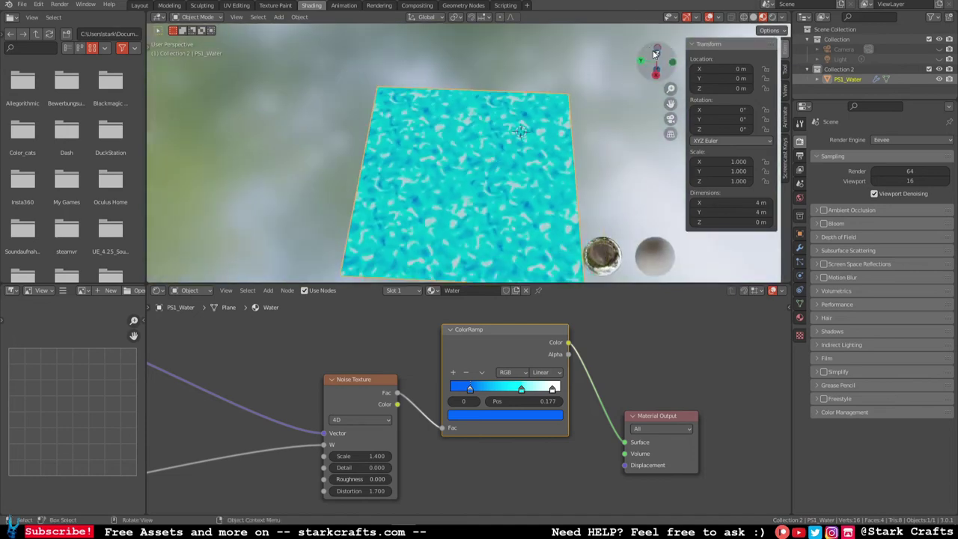
left_click(654, 53)
scroll(614, 147, "up", 1)
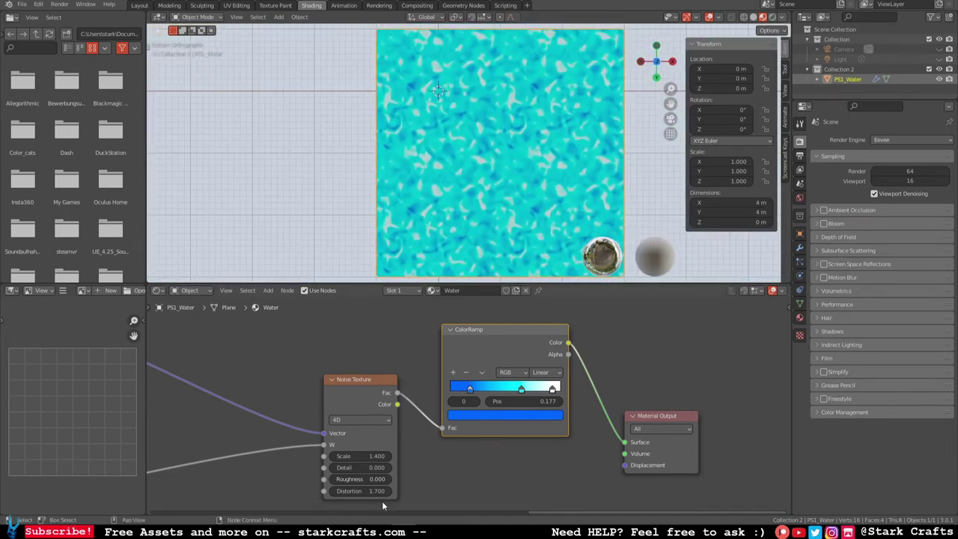
mouse_move(374, 491)
left_mouse_down()
mouse_move(412, 491)
mouse_move(389, 491)
left_mouse_up()
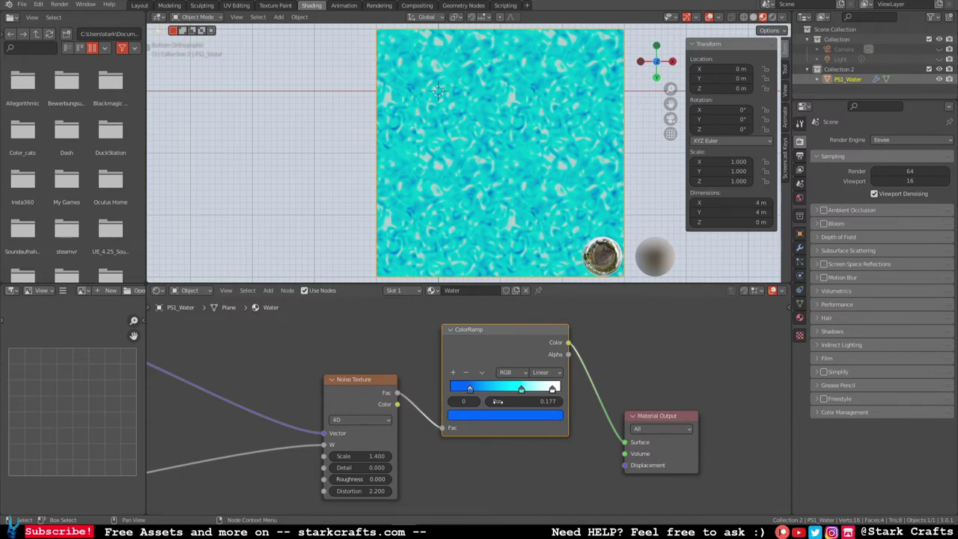
Step: Try lower distortion values of 0.900 and 1.200 on the Noise Texture node
scroll(540, 447, "down", 1)
scroll(536, 466, "down", 4)
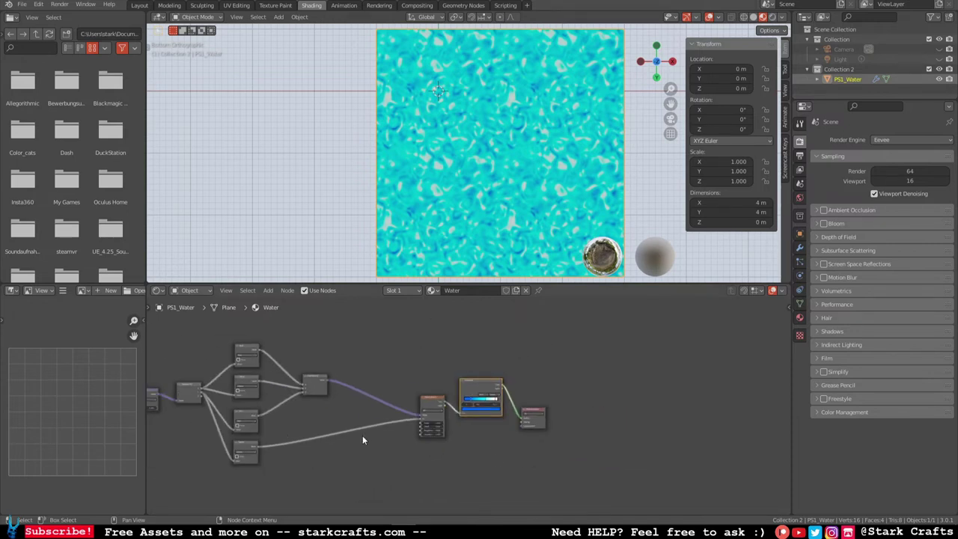
left_click_drag(366, 506, 188, 341)
scroll(475, 452, "up", 5)
left_click_drag(513, 481, 453, 380)
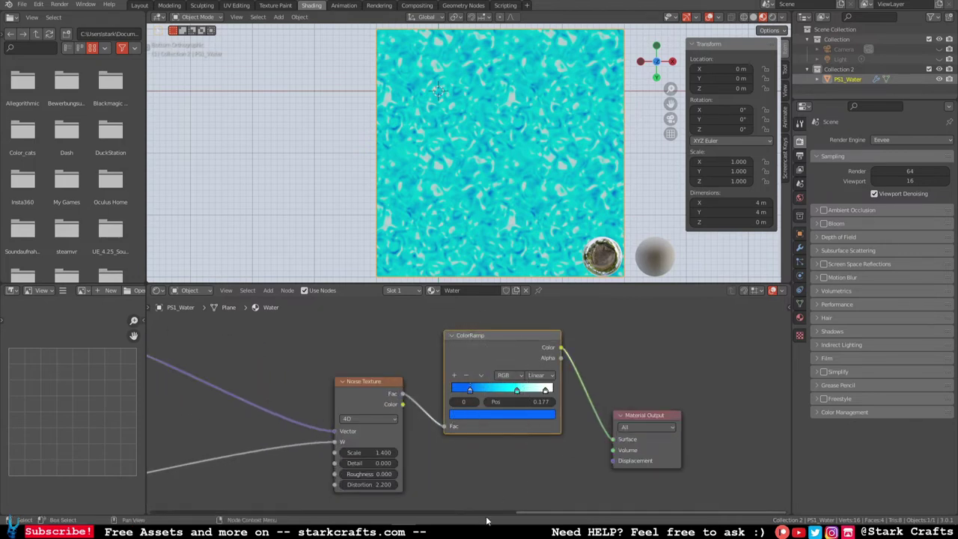
scroll(431, 491, "up", 3)
left_click(419, 462)
type("0.2")
key("Return")
mouse_move(420, 461)
left_mouse_down()
mouse_move(487, 461)
mouse_move(419, 462)
left_mouse_up()
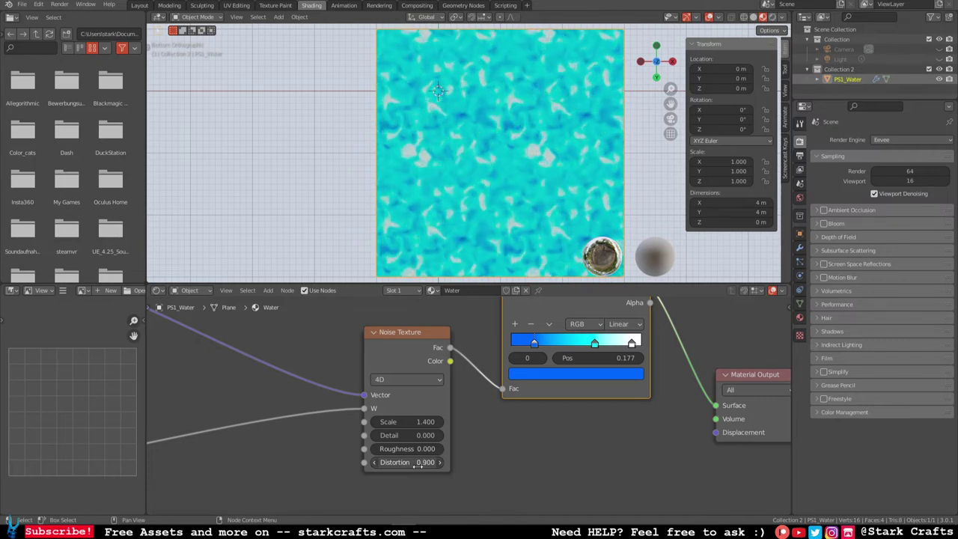
left_click(418, 462)
type("1.2")
key("Return")
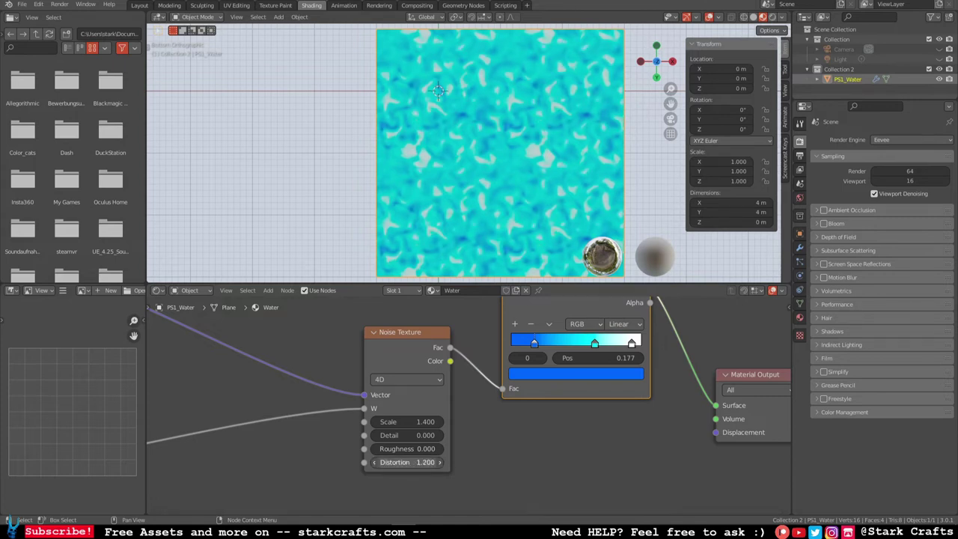
Step: Set the Noise Texture's distortion to 1.900 and its scale to 1.000
left_click_drag(419, 462, 452, 462)
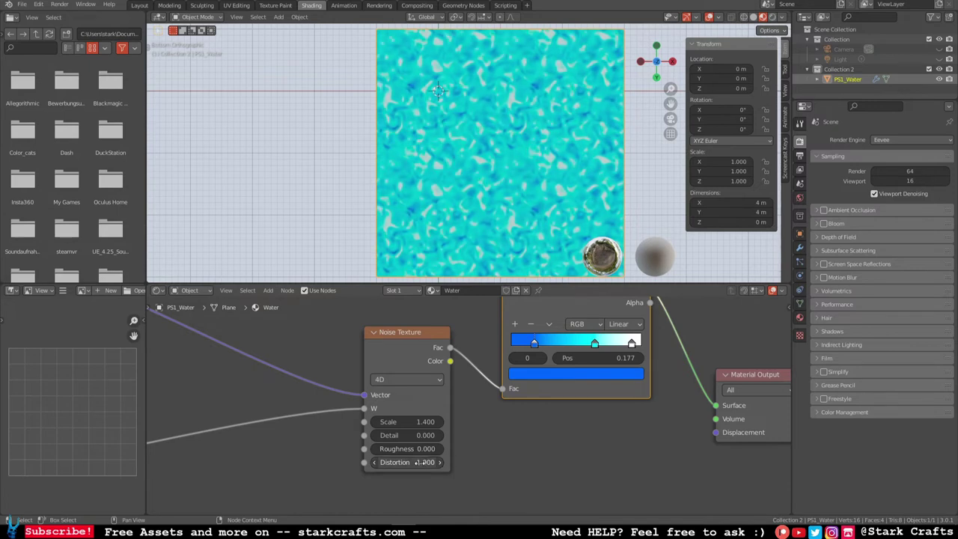
left_click_drag(413, 423, 393, 422)
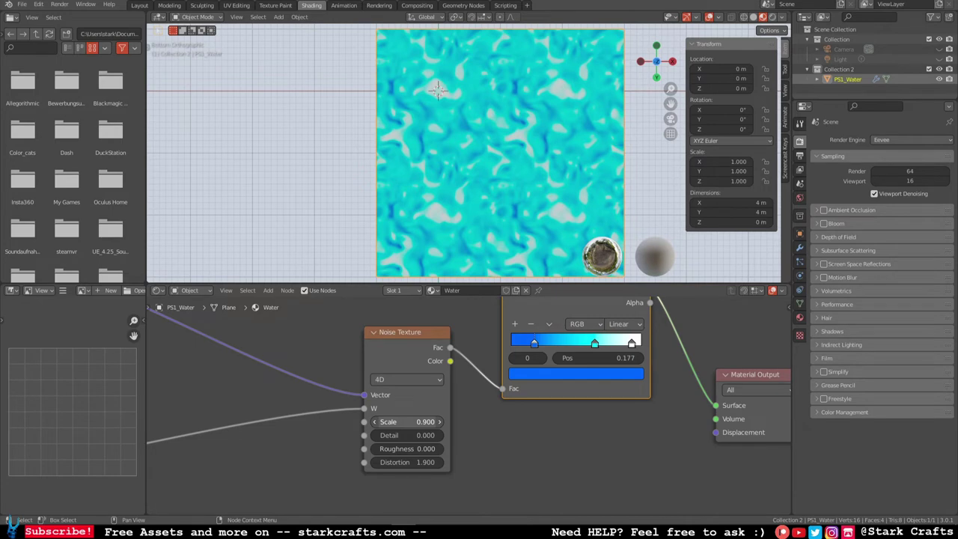
left_click(440, 422)
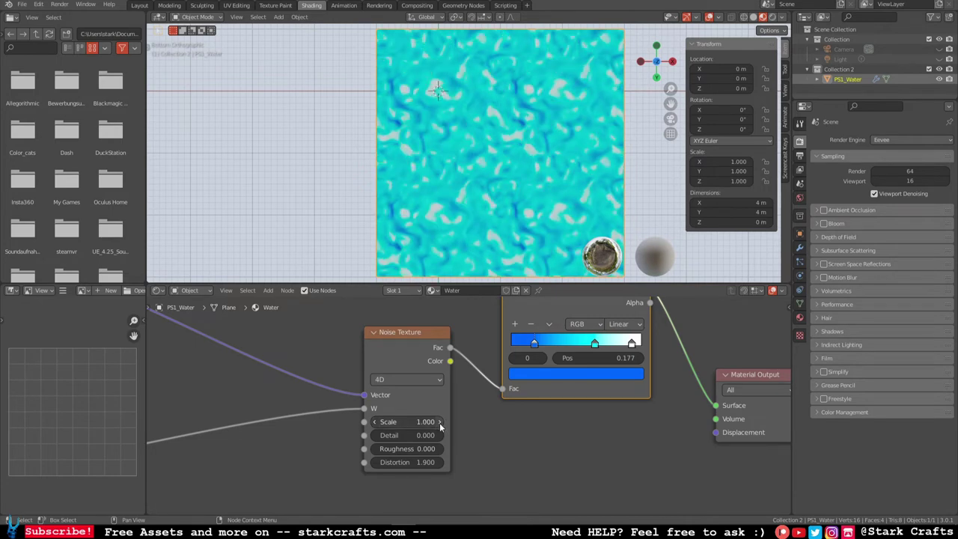
Step: Inspect the water pattern in perspective and from below, and check one tile in a test render
middle_click_drag(464, 253, 502, 156)
scroll(485, 122, "up", 5)
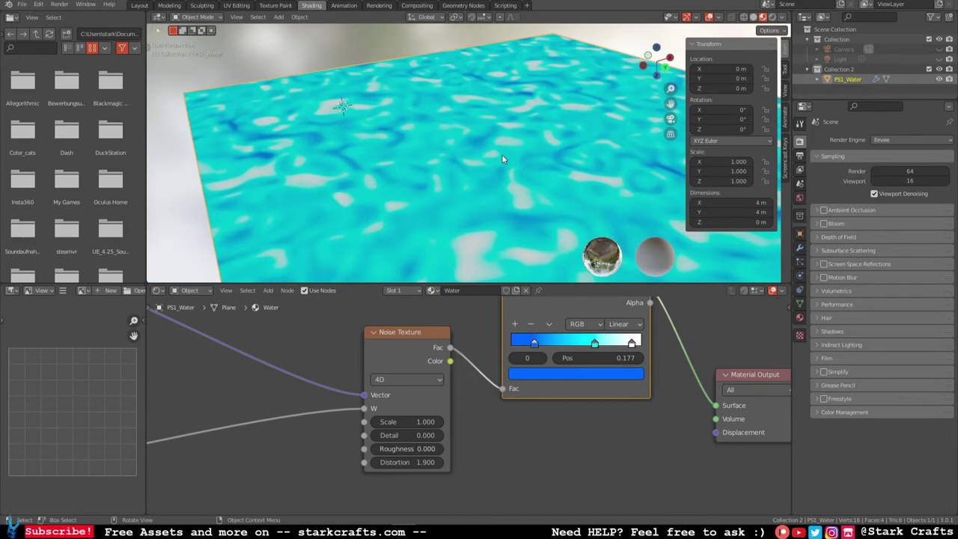
left_click(654, 48)
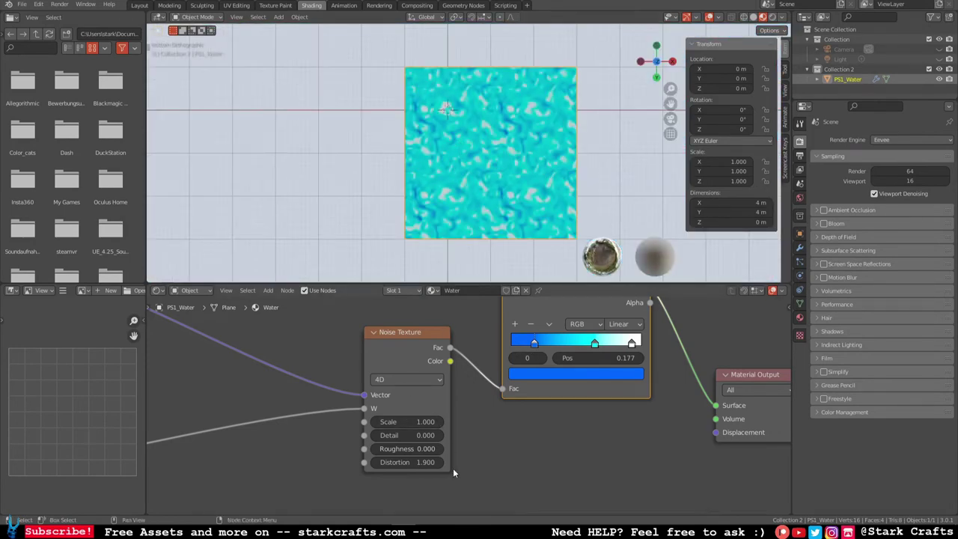
scroll(493, 75, "up", 5)
scroll(493, 75, "down", 3)
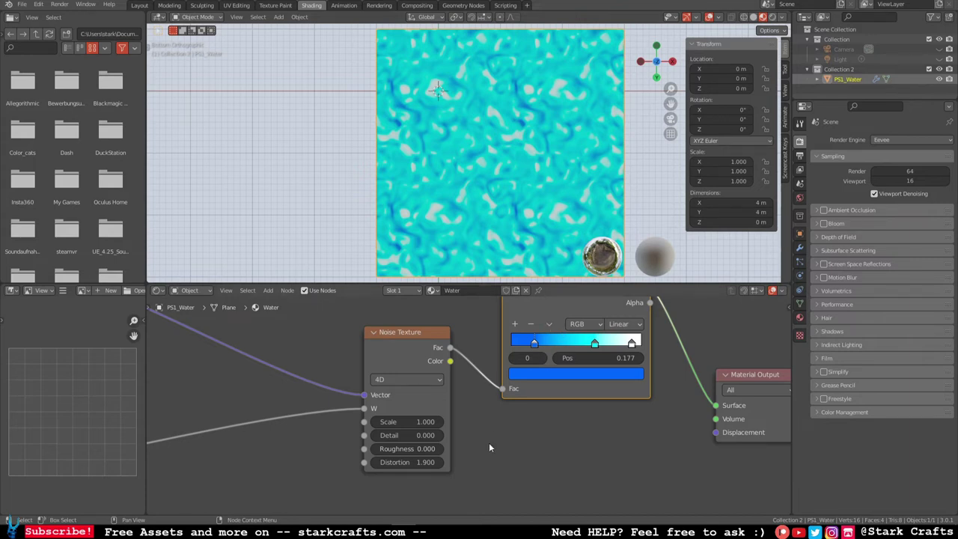
scroll(489, 442, "down", 1)
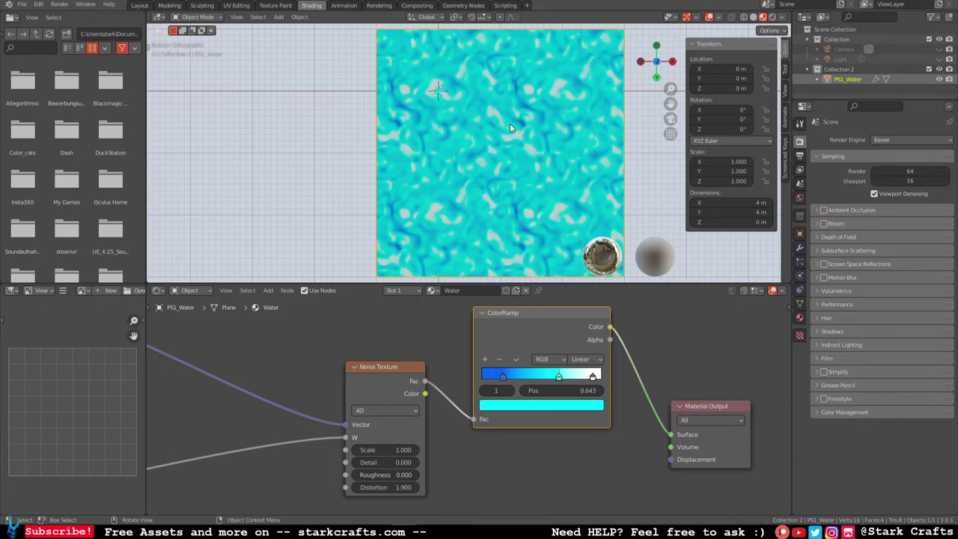
key("F12")
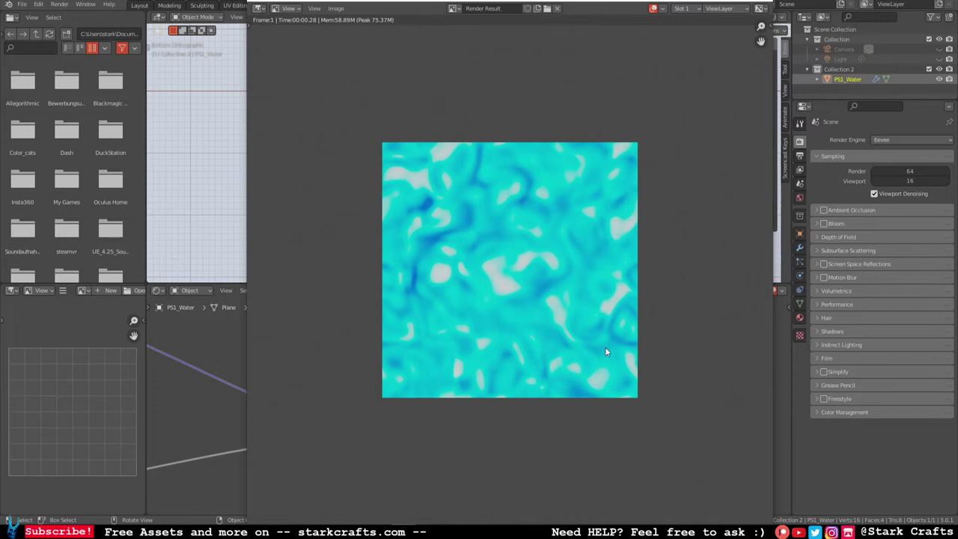
left_click(762, 3)
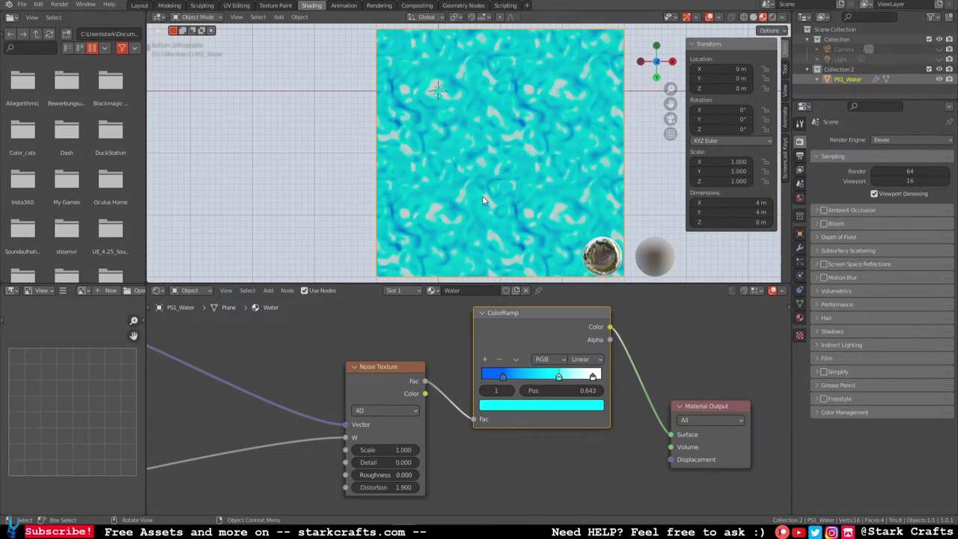
Step: Look through the camera and set the Noise Texture's scale to 1.200 and distortion to 2.000
key("KP_0")
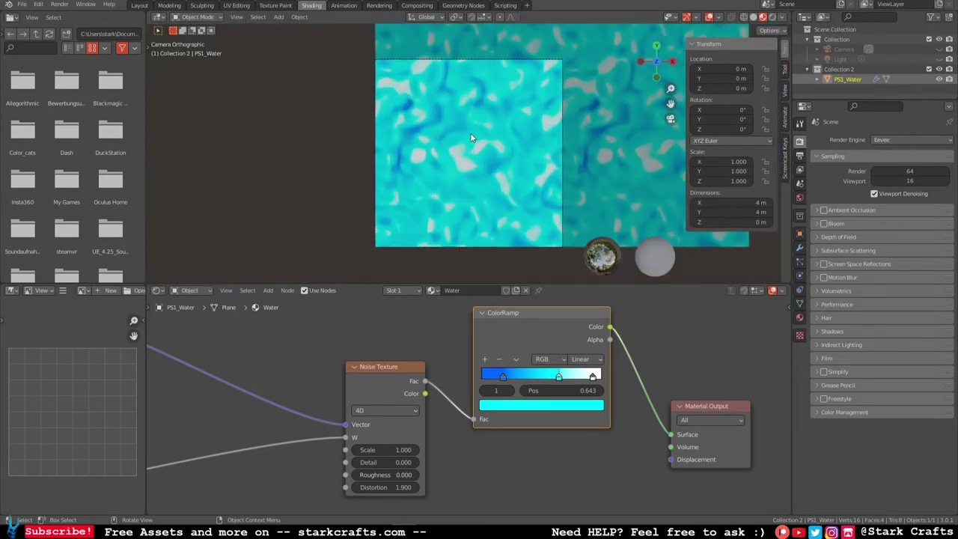
key("KP_0")
scroll(462, 141, "down", 2)
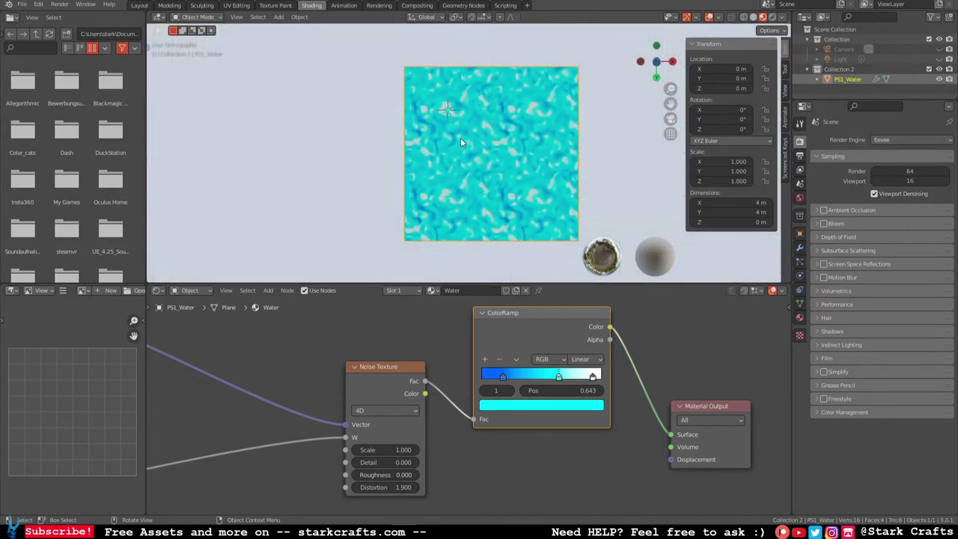
key("KP_0")
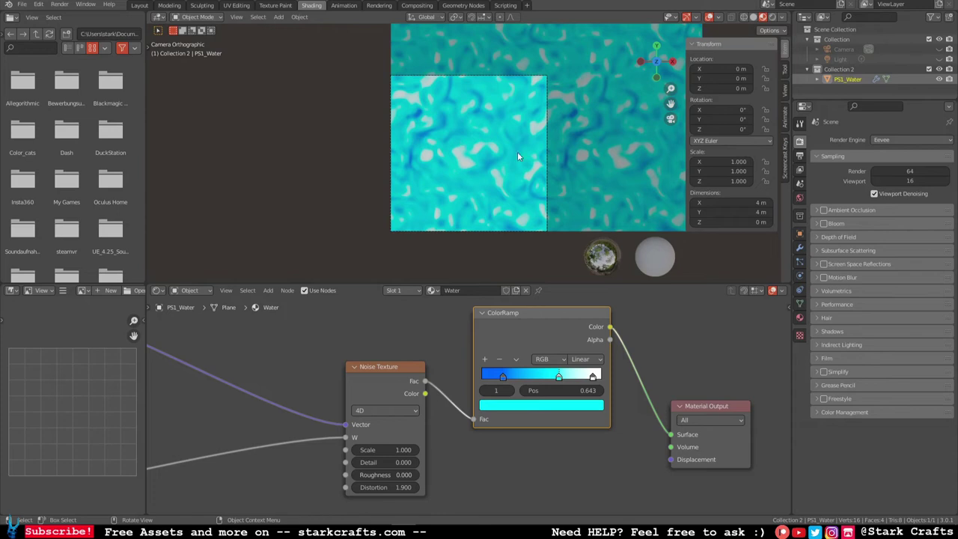
mouse_move(386, 449)
left_mouse_down()
mouse_move(363, 449)
mouse_move(404, 449)
left_mouse_up()
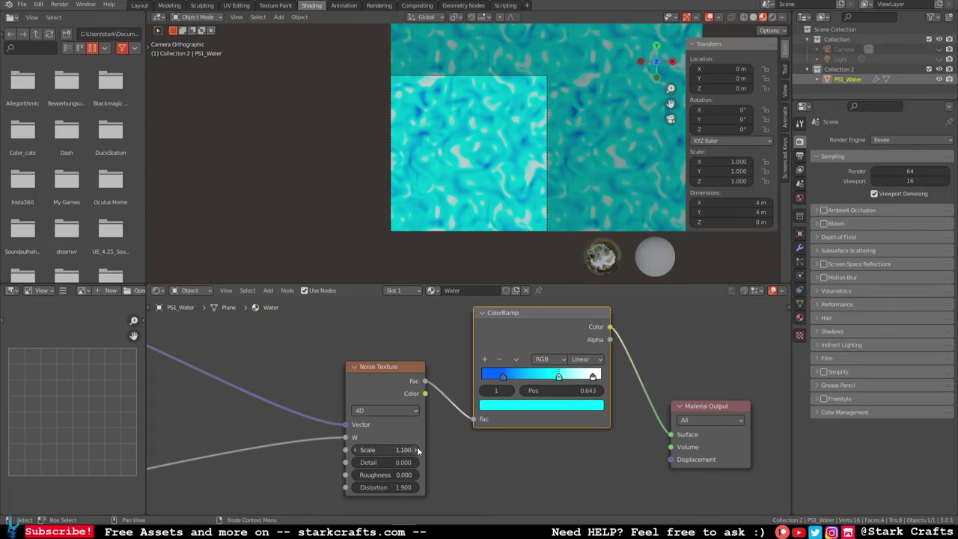
double_click(405, 487)
type("1.9")
key("Return")
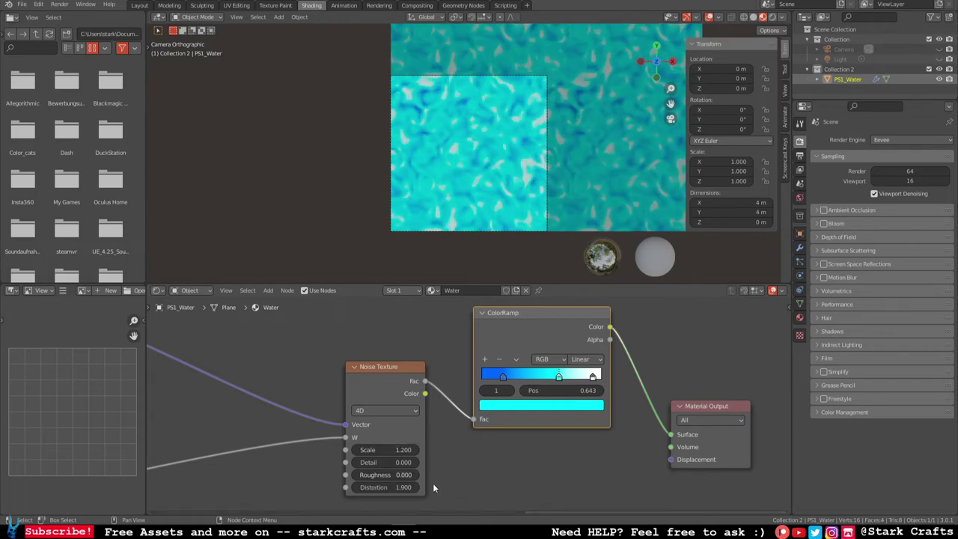
left_click(416, 488)
left_click(416, 488)
left_click(355, 488)
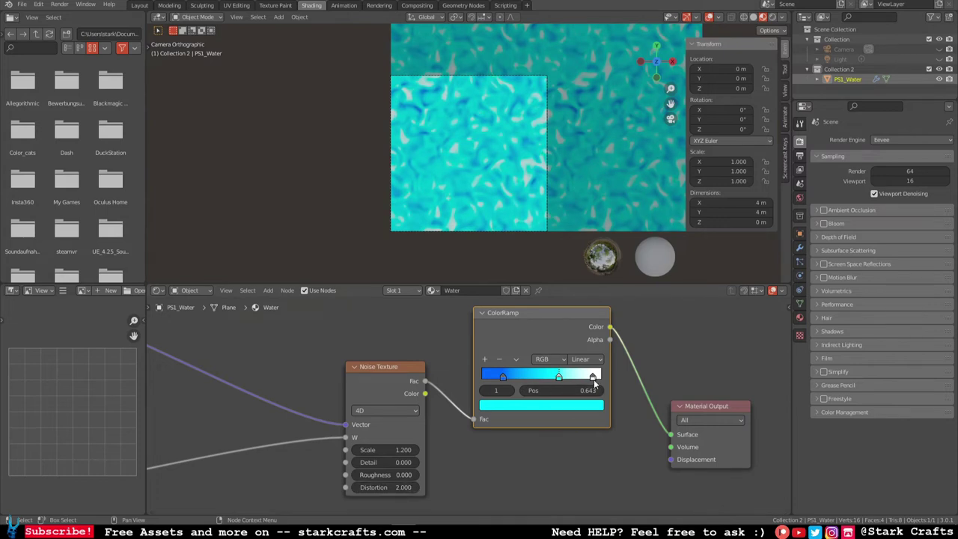
Step: Move the ColorRamp's white stop to 0.773 and the blue stop to 0.168, and render a test image
left_click_drag(595, 380, 567, 380)
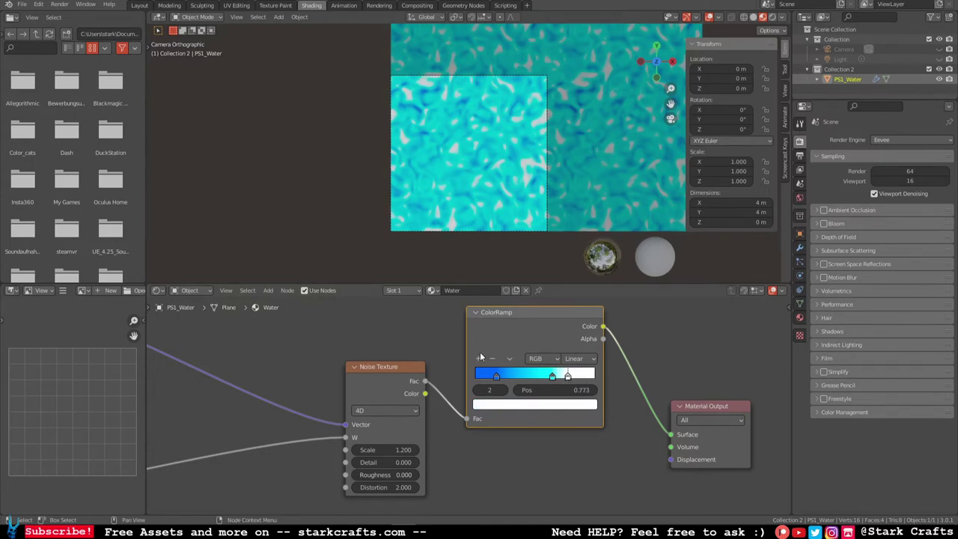
mouse_move(496, 379)
left_mouse_down()
mouse_move(506, 379)
mouse_move(495, 373)
left_mouse_up()
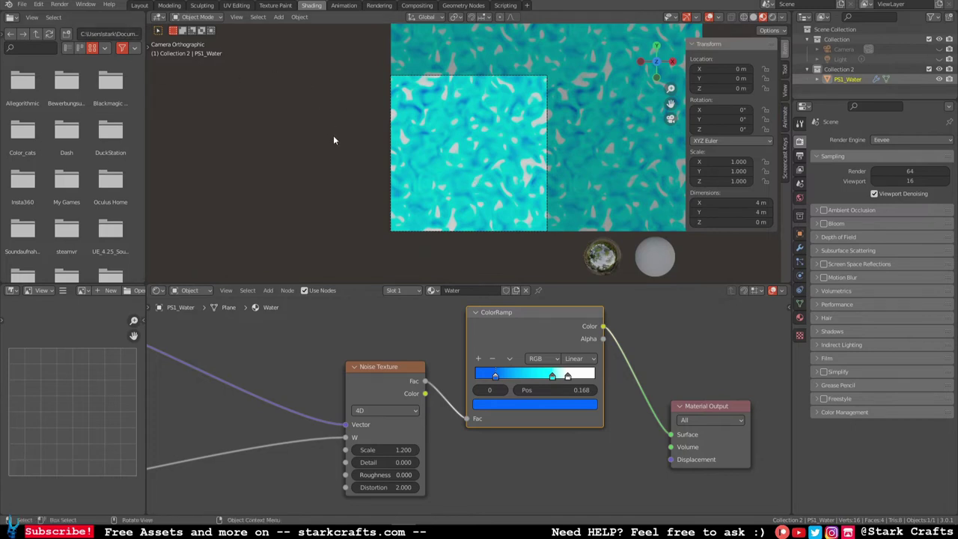
key("F12")
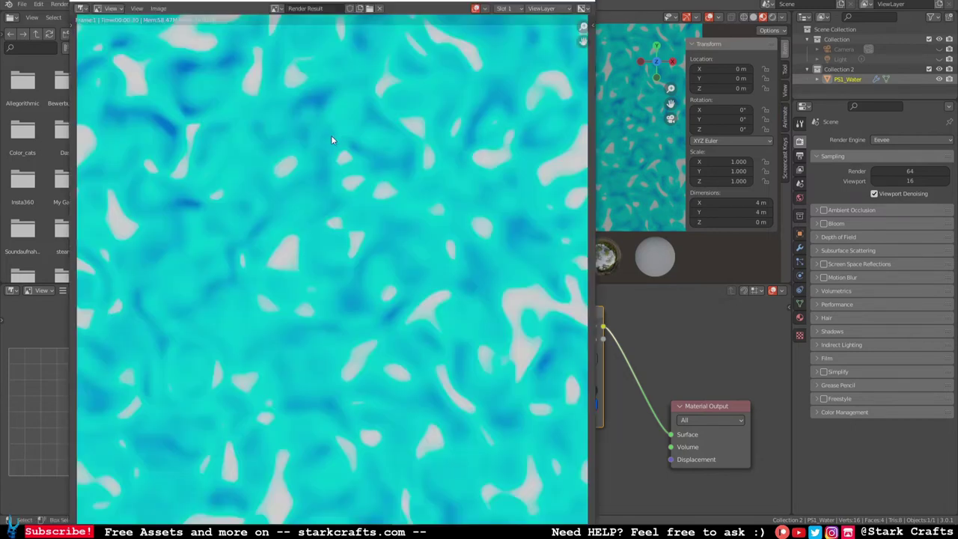
scroll(431, 229, "down", 3)
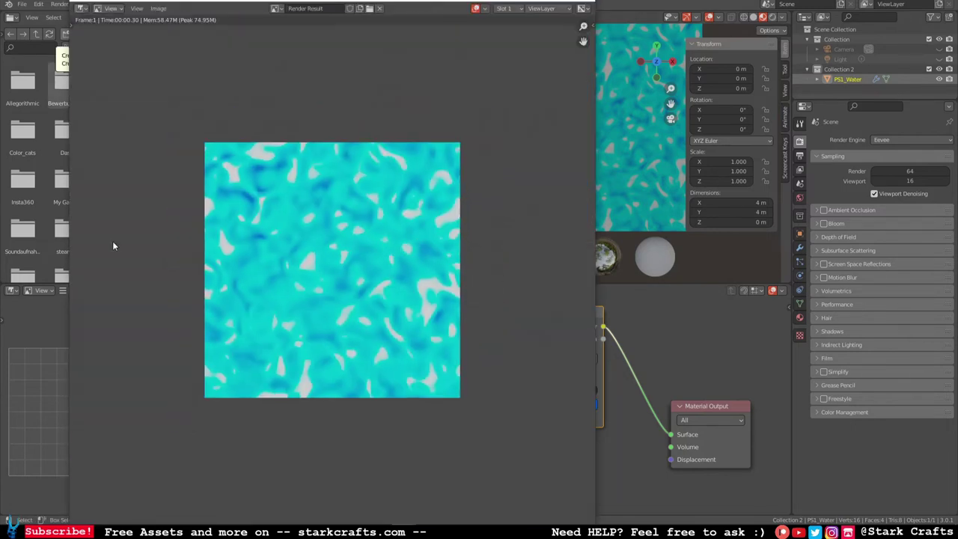
Step: Close the previous test render and render the water tile again
left_click(589, 3)
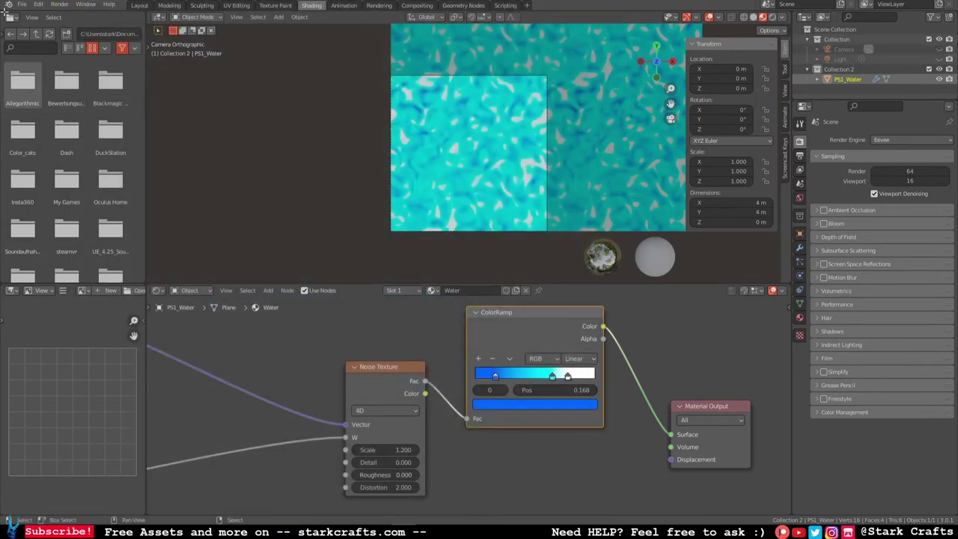
left_click(59, 5)
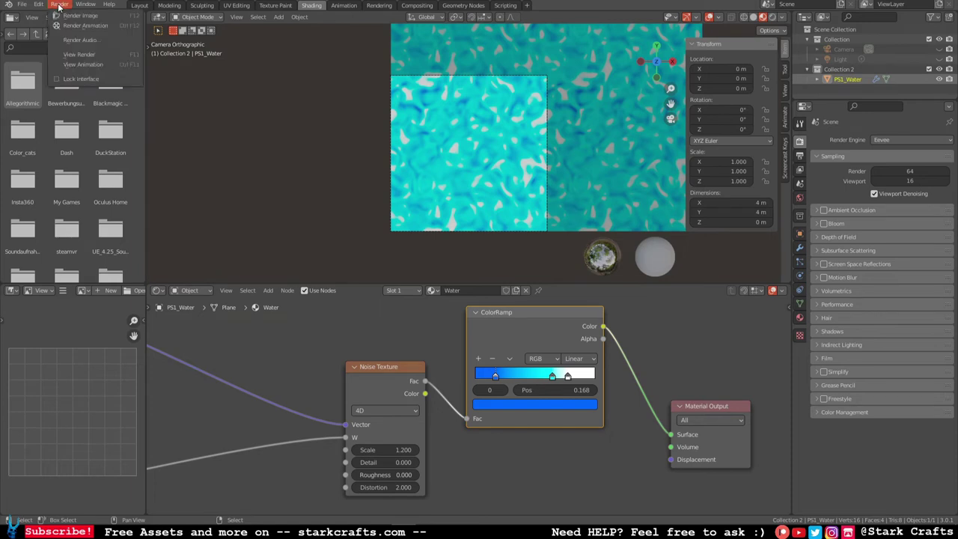
left_click(78, 15)
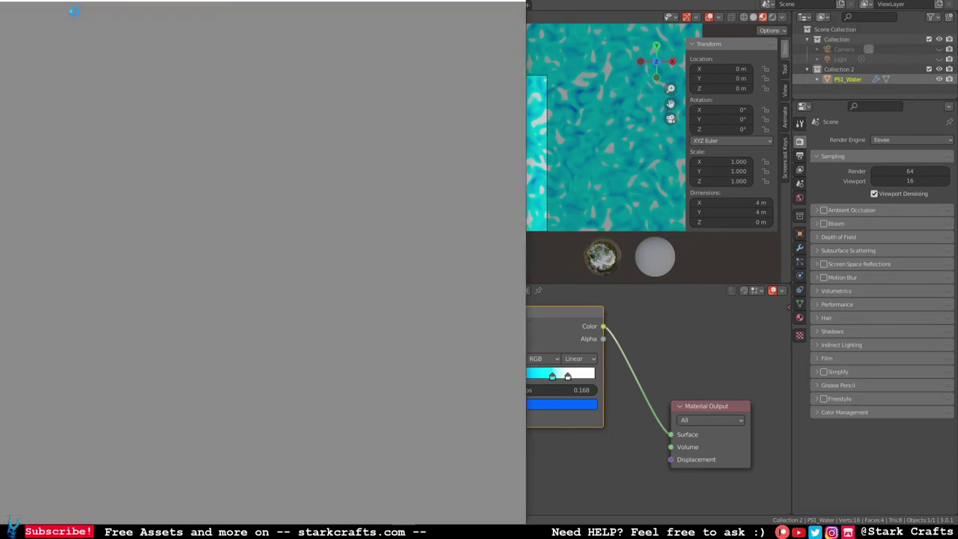
scroll(306, 205, "down", 3)
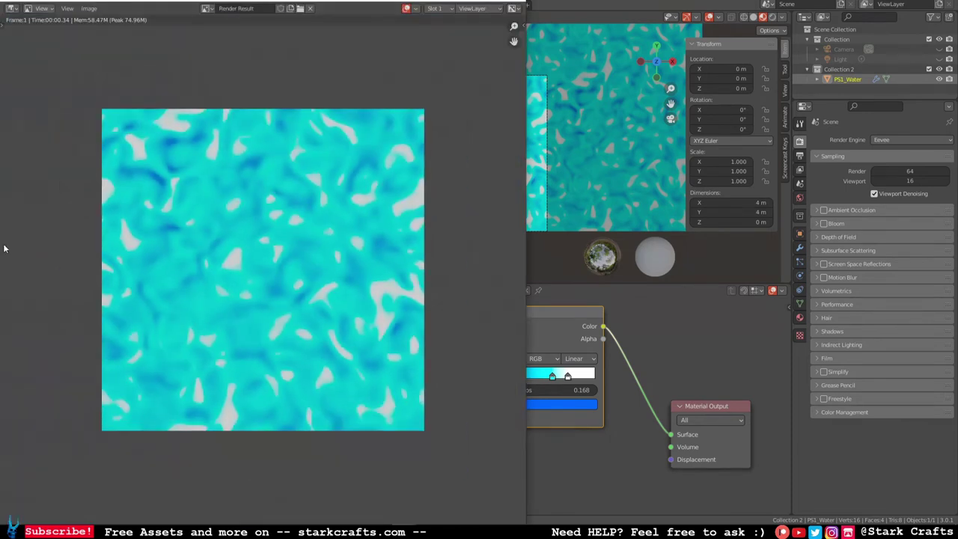
Step: Save the rendered tile as water_texture_1K in the PS1_Water_Tutorial folder and close the render window
left_click(89, 8)
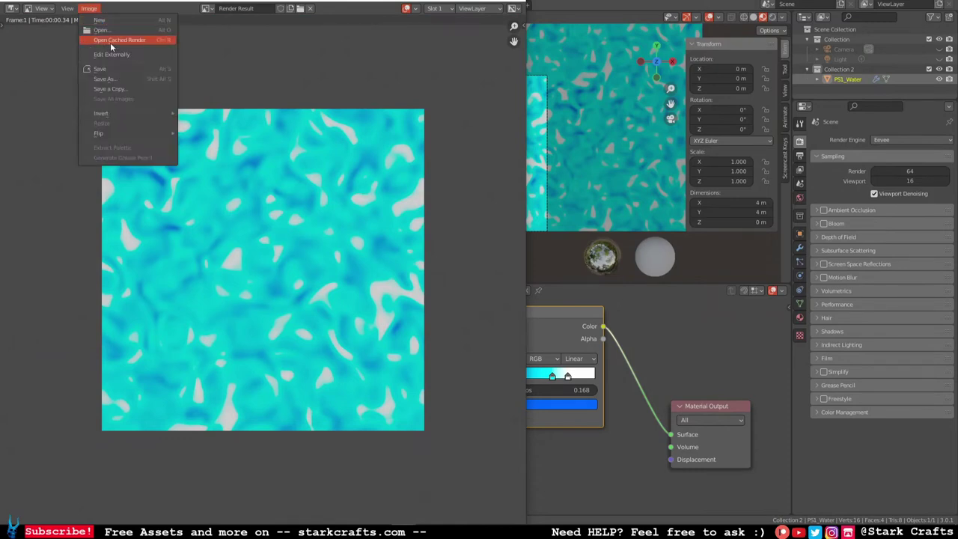
left_click(122, 82)
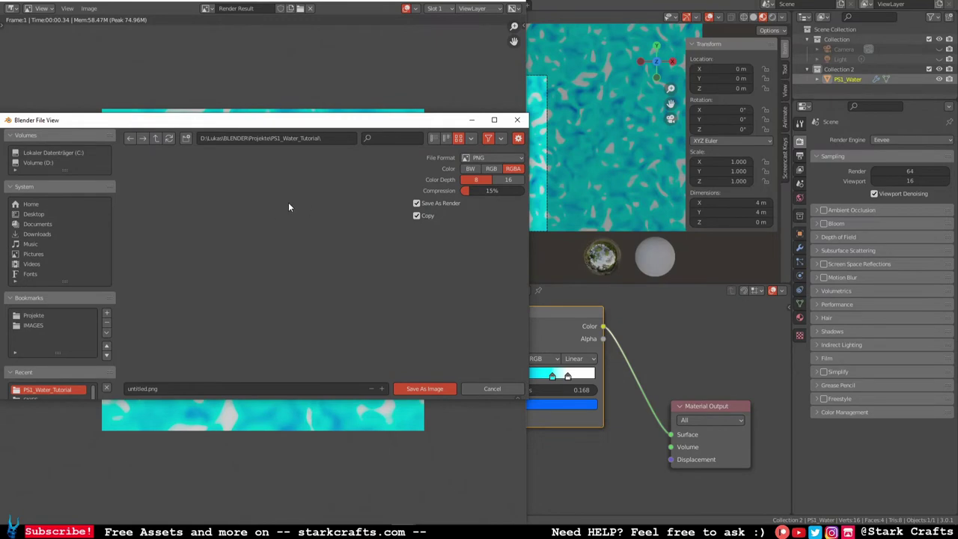
left_click(173, 387)
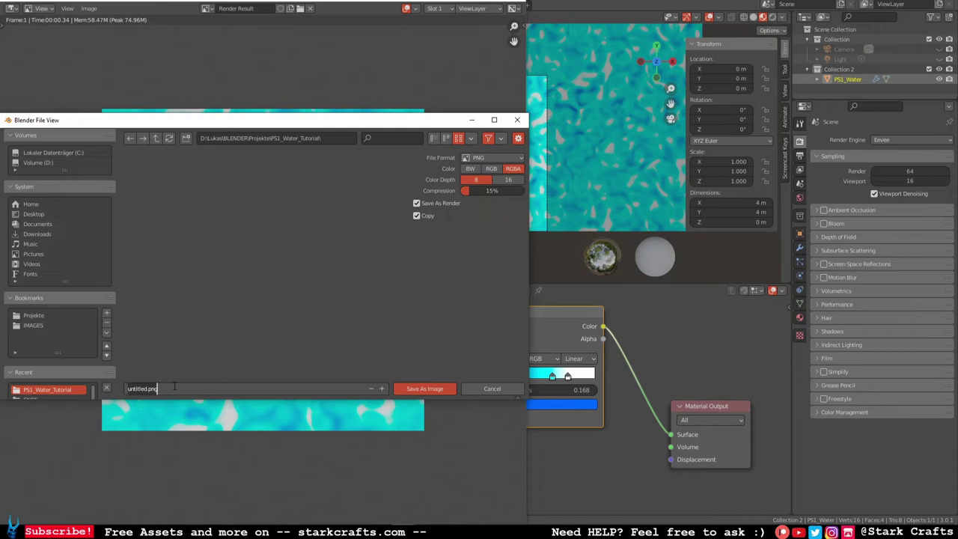
key("ctrl+a")
type("water_texture_1K")
left_click(432, 388)
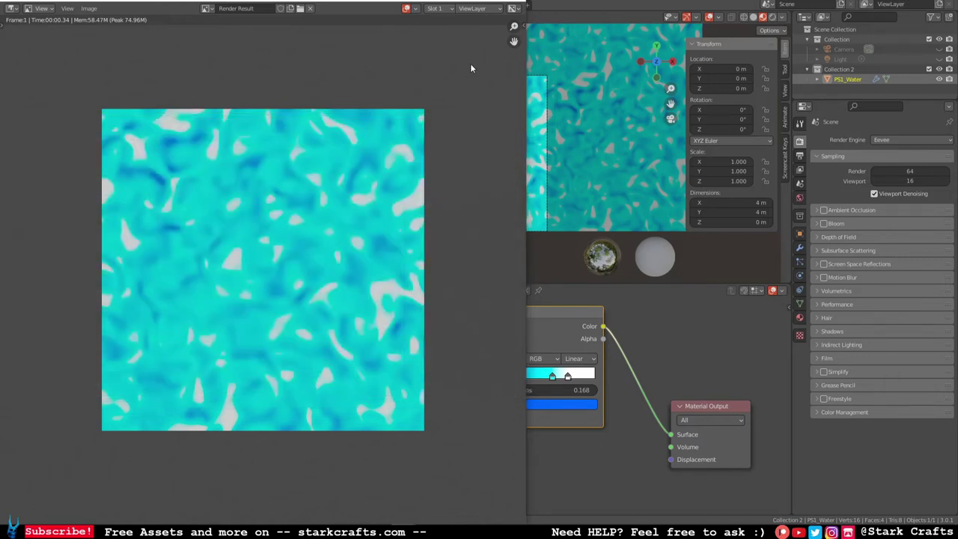
left_click(515, 8)
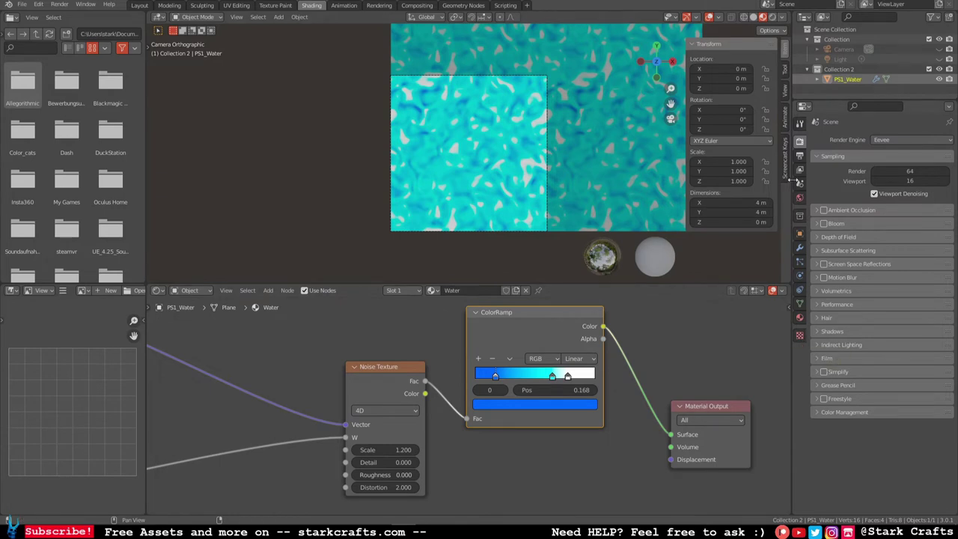
Step: Set the Film filter size in the Eevee render settings to 0 px
left_click(800, 152)
left_click(800, 141)
left_click(837, 359)
left_click(907, 374)
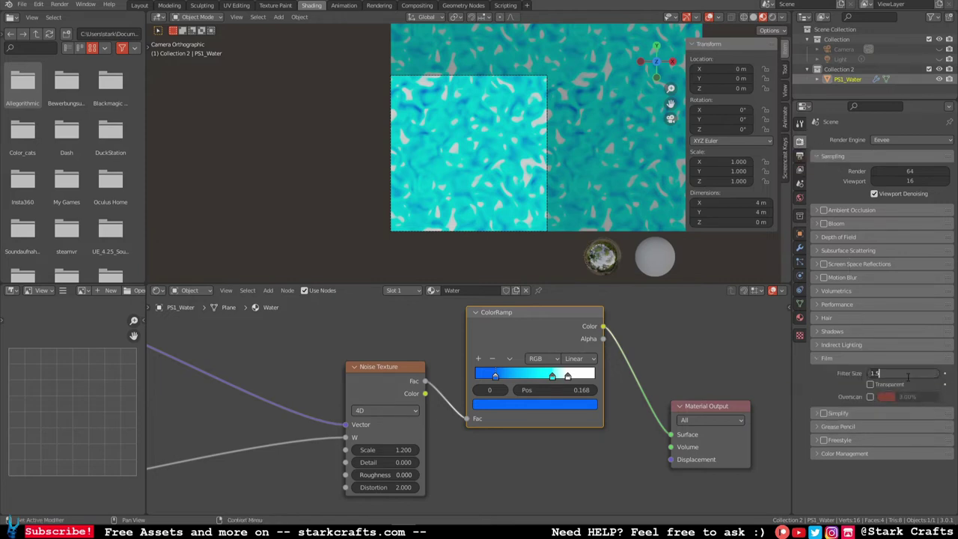
type("0")
key("Return")
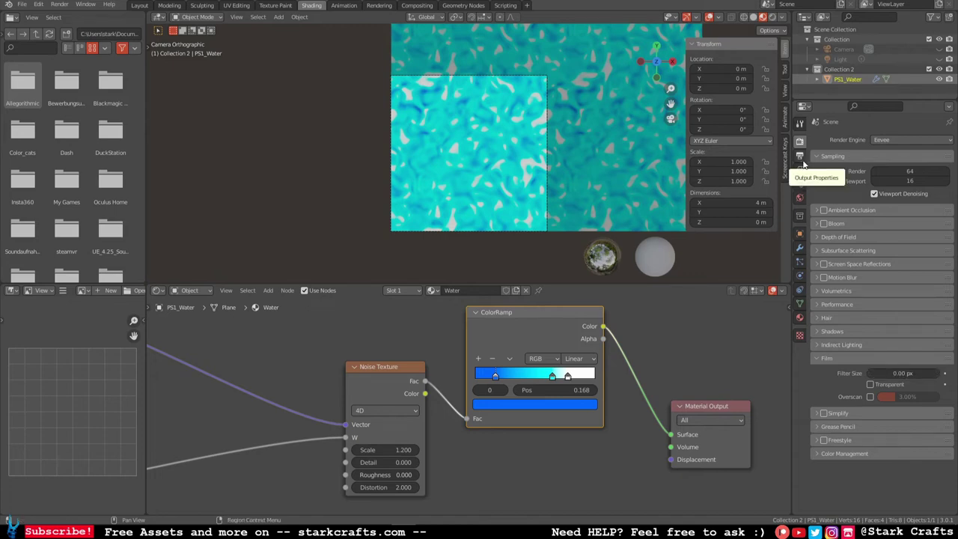
Step: Set the Dither value in the output's post processing settings to 0
left_click(801, 156)
left_click(848, 465)
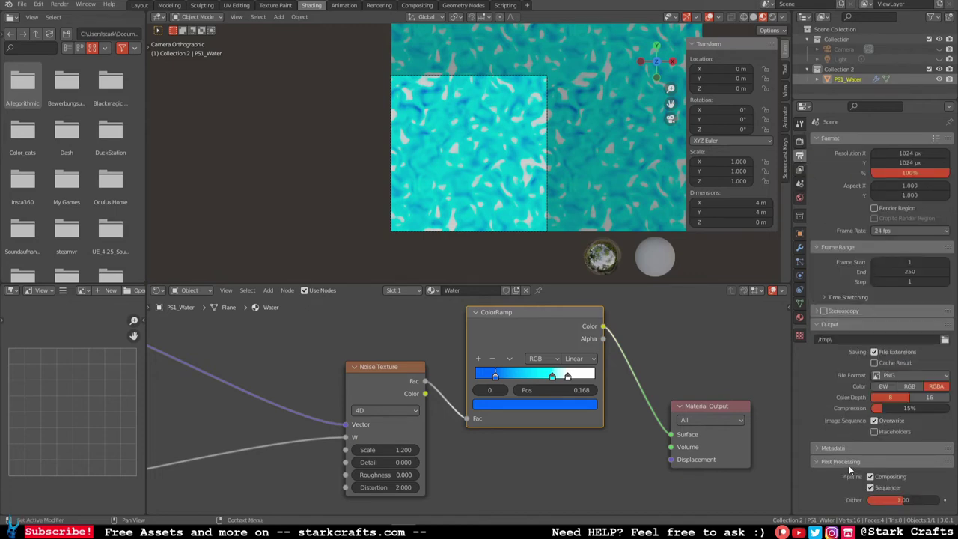
left_click(902, 500)
type("0")
key("Return")
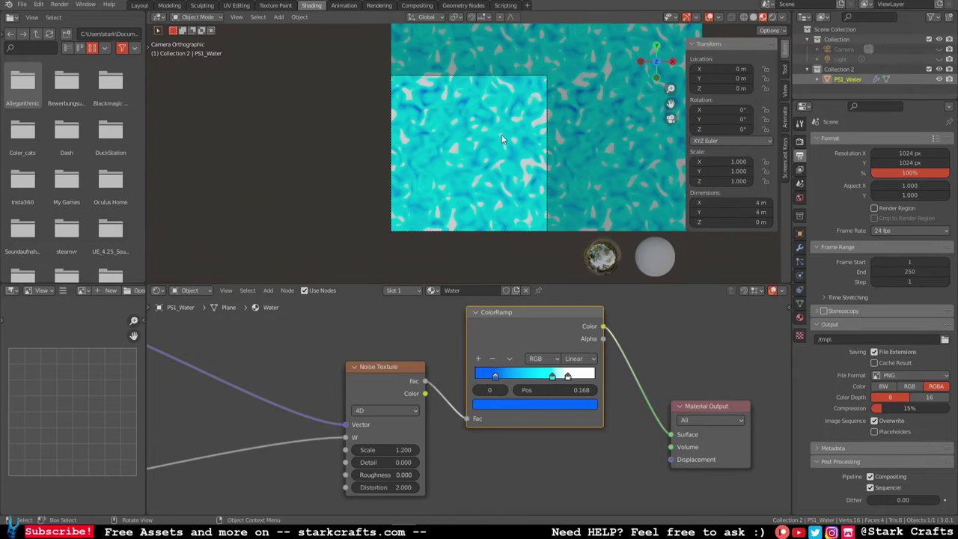
Step: Set the output resolution to 128 × 128 px and render the water tile
left_click(914, 152)
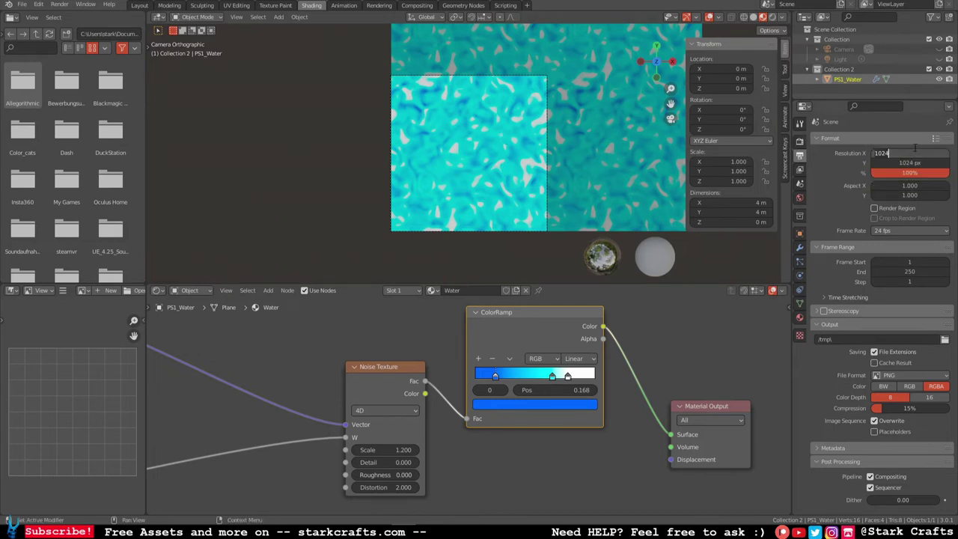
type("128")
left_click(912, 161)
type("12")
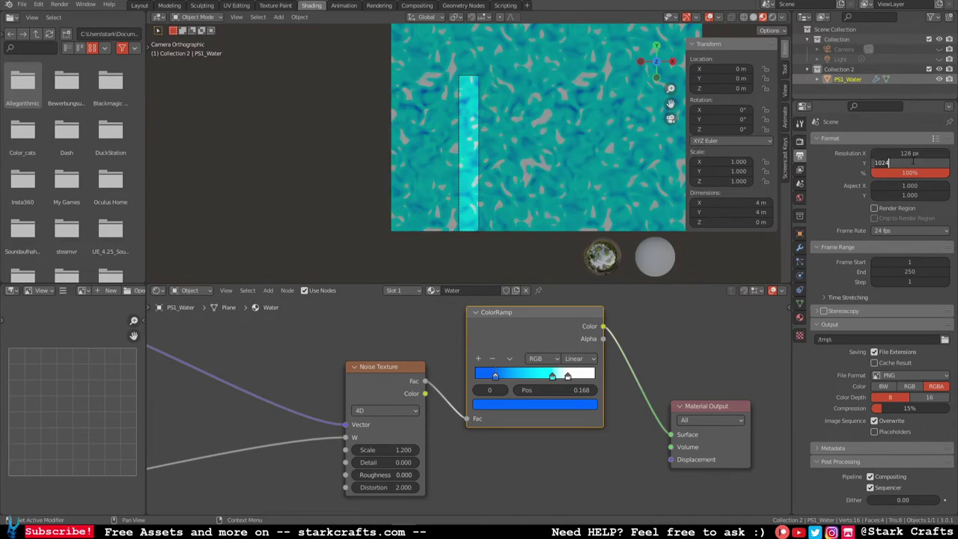
type("8")
key("Return")
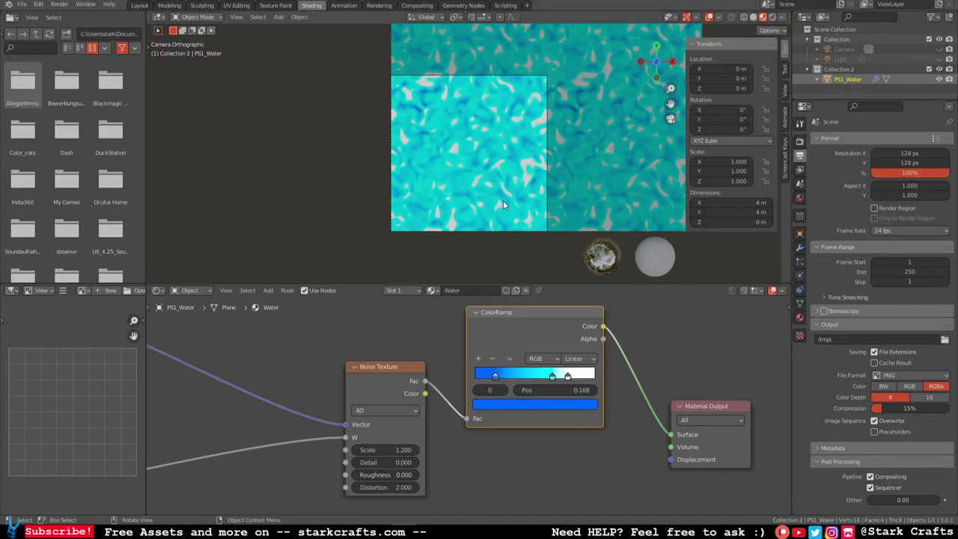
key("F12")
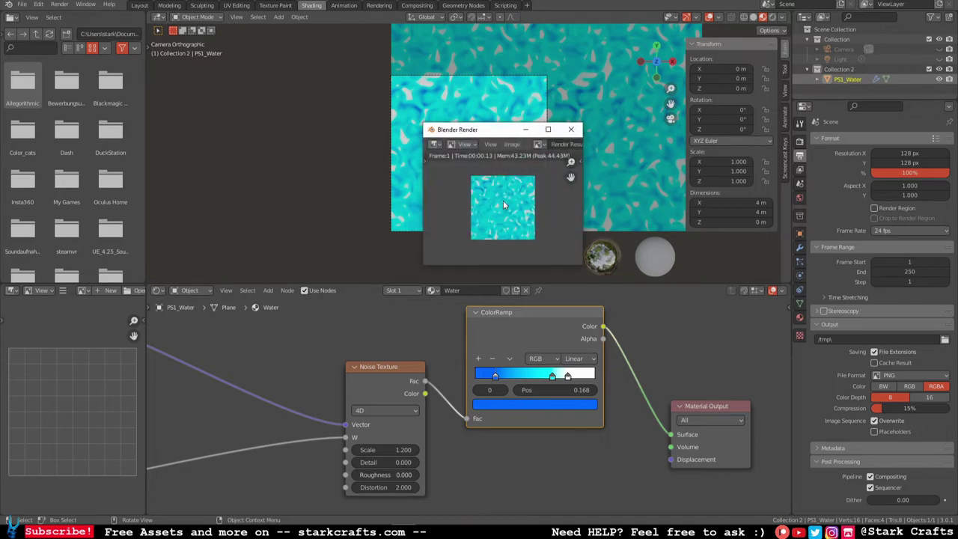
left_click(561, 140)
scroll(646, 266, "up", 7)
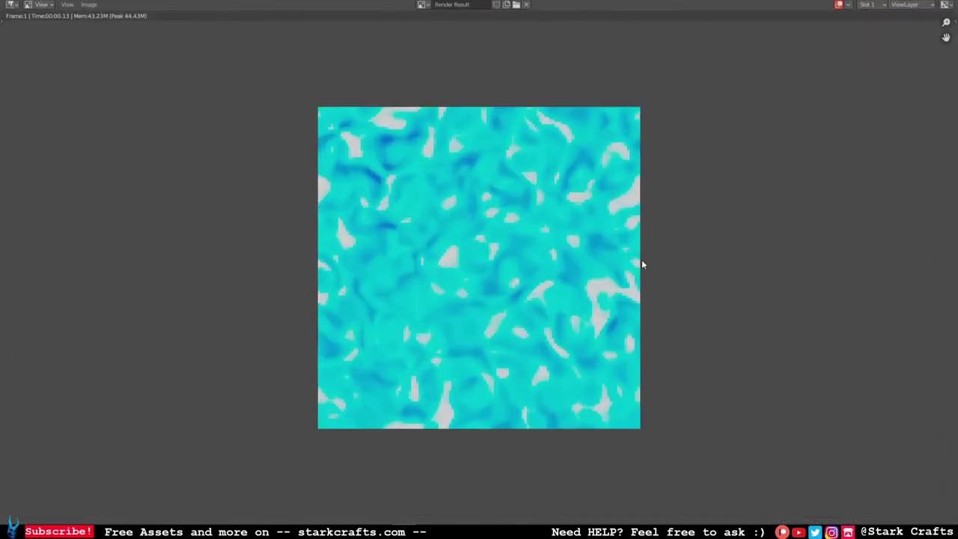
Step: Save the low-resolution render as water_texture_128px.png alongside the 1K texture and return to the shading workspace
left_click(100, 6)
left_click(118, 75)
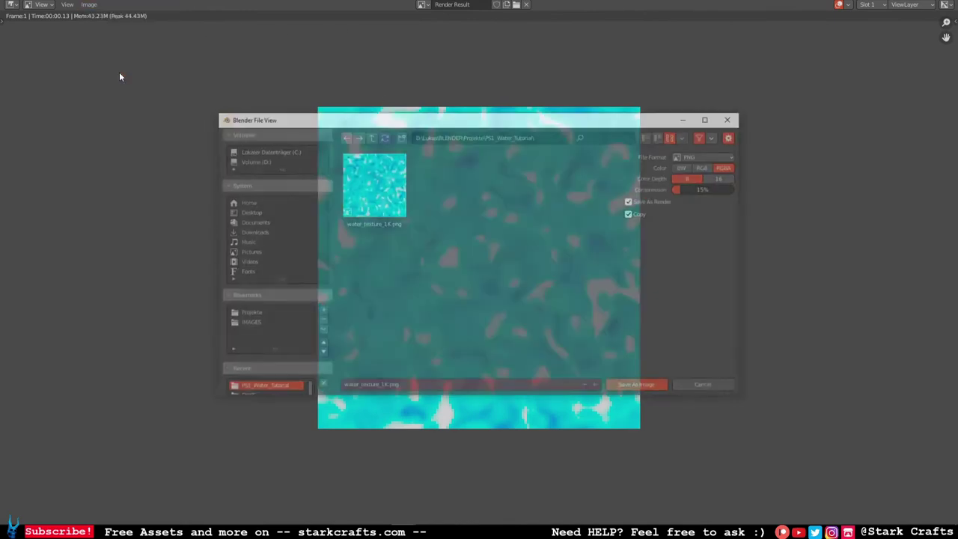
left_click(379, 184)
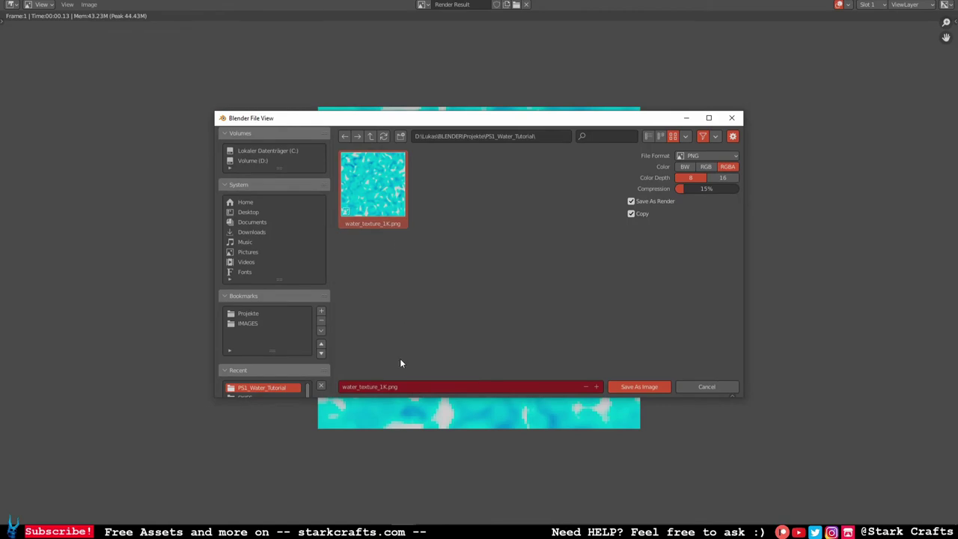
left_click(380, 388)
left_click(380, 387)
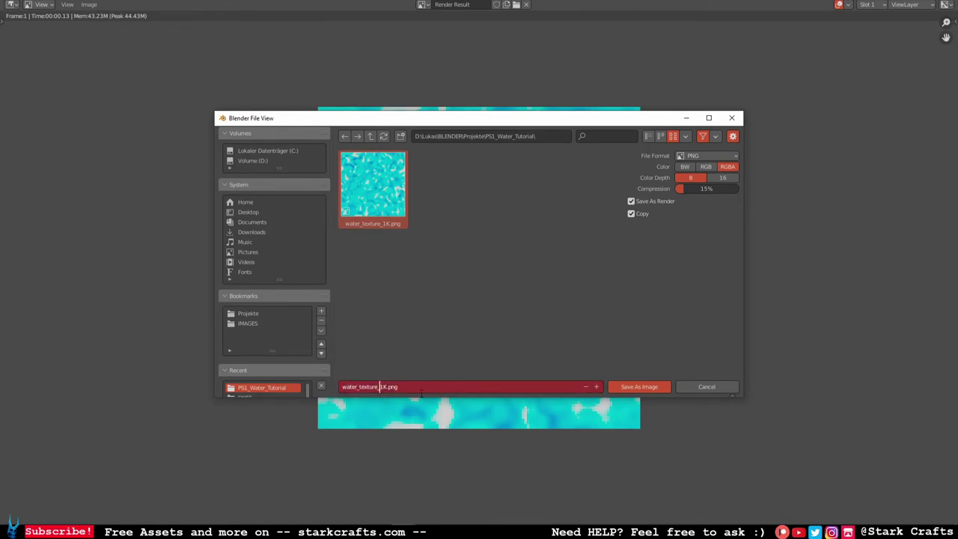
key("Delete")
key("Delete")
type("128px")
left_click(657, 387)
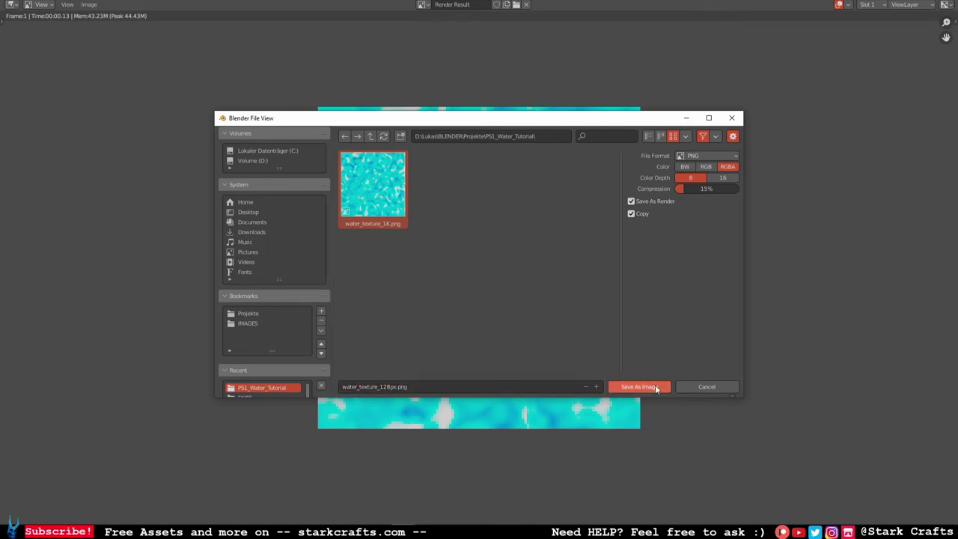
left_click(657, 387)
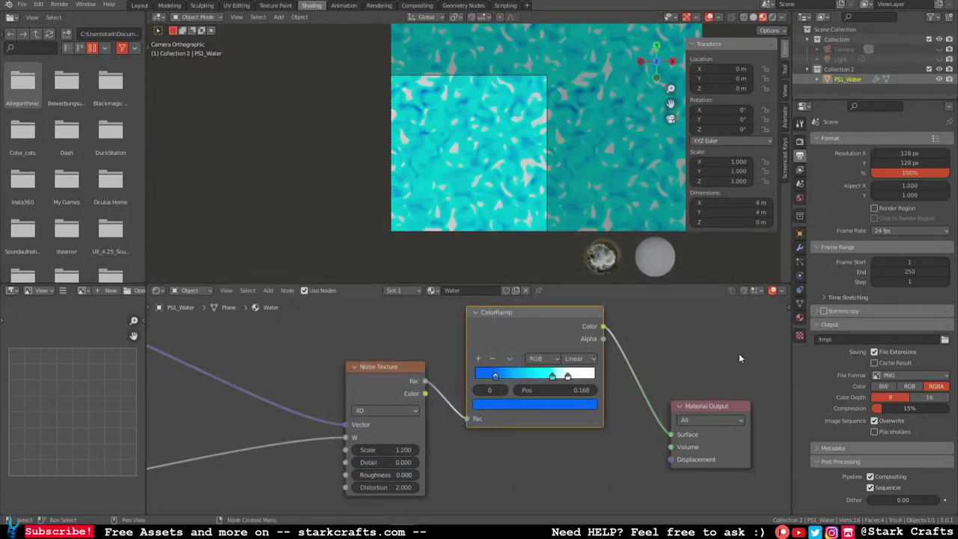
Step: Set the output resolution to 64 × 64 px and render the water tile
left_click(911, 153)
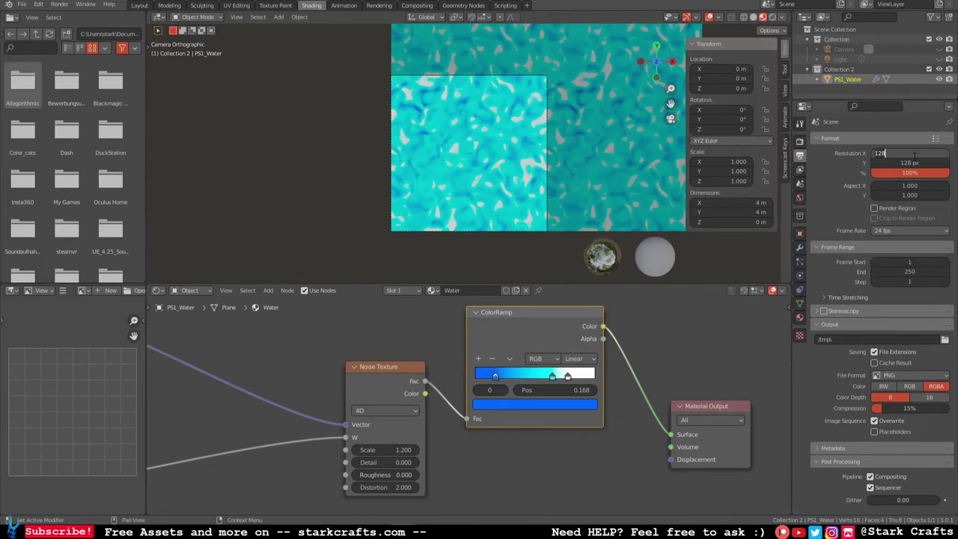
type("64")
key("Return")
left_click(909, 162)
type("64")
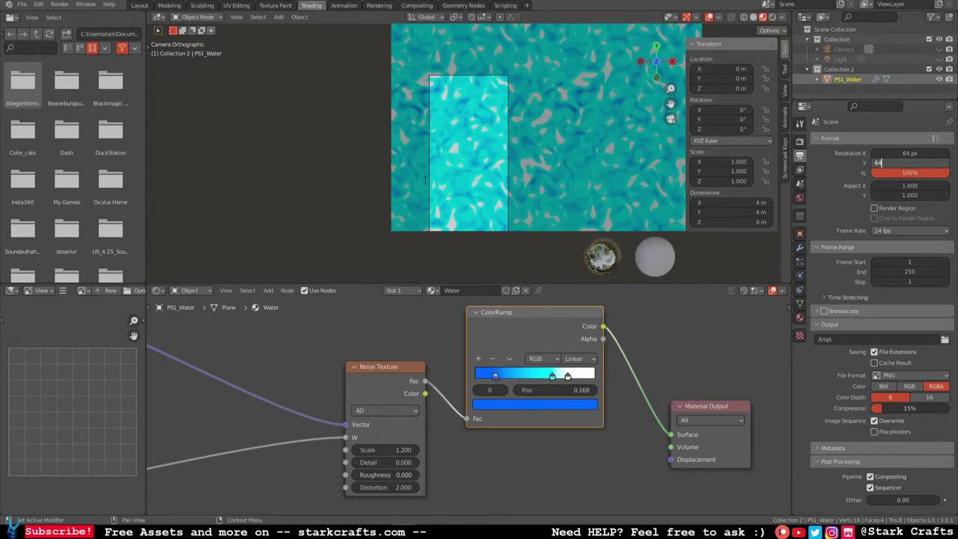
key("Return")
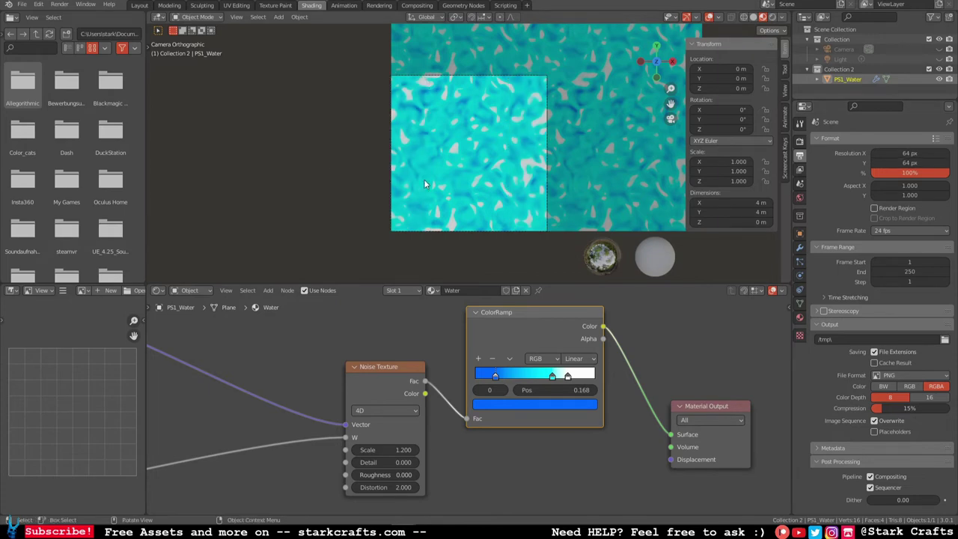
key("F12")
left_click(547, 130)
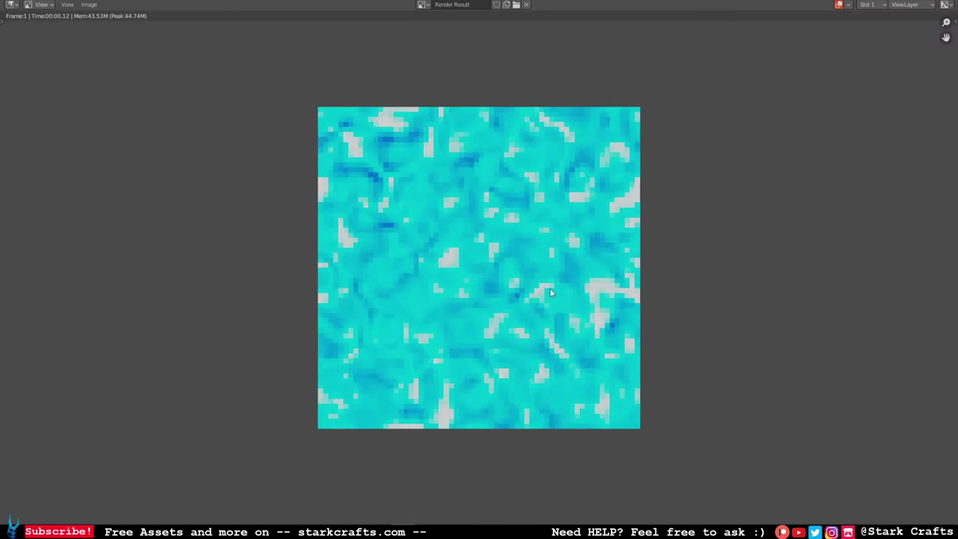
Step: Save the pixelated render as water_texture_64px.png and close the render window
left_click(90, 5)
left_click(112, 75)
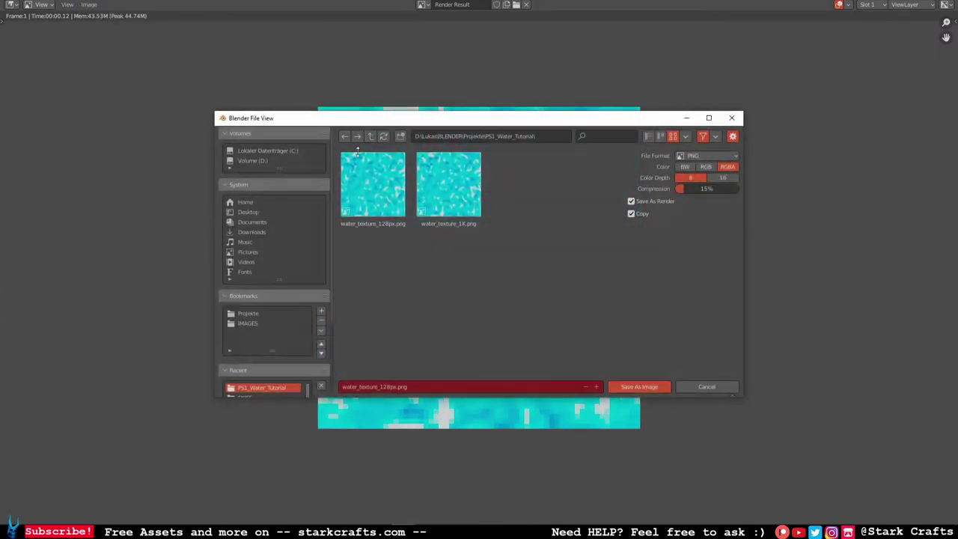
left_click(389, 387)
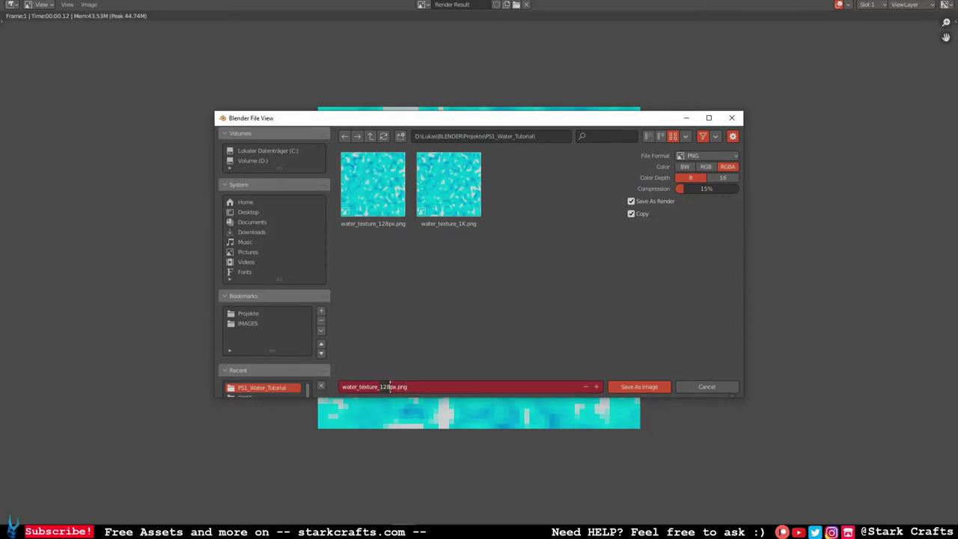
key("BackSpace")
key("BackSpace")
key("BackSpace")
type("64")
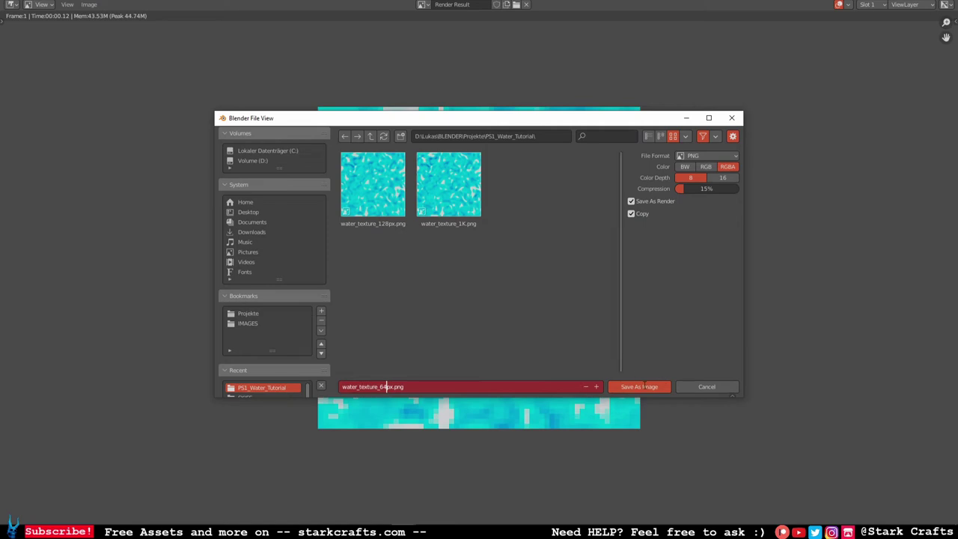
left_click(643, 387)
left_click(644, 388)
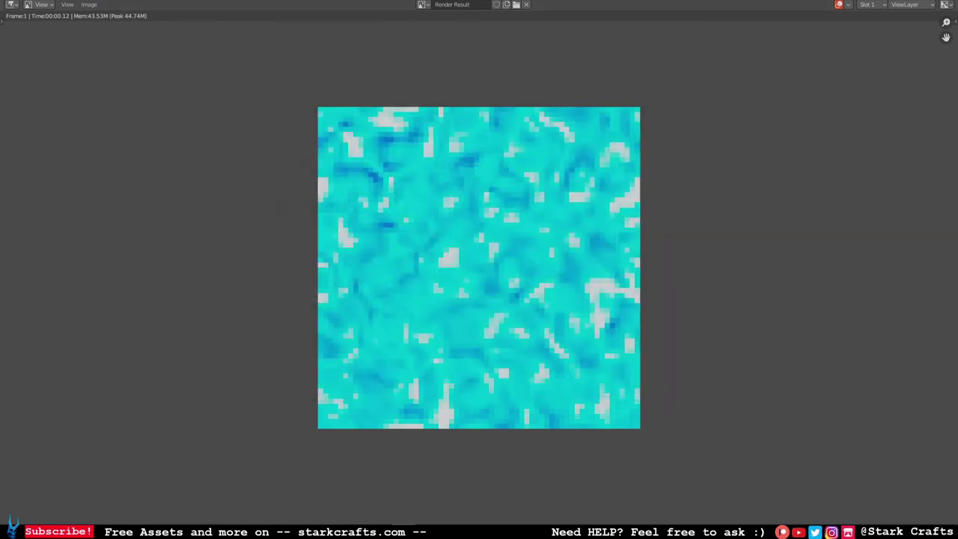
key("Escape")
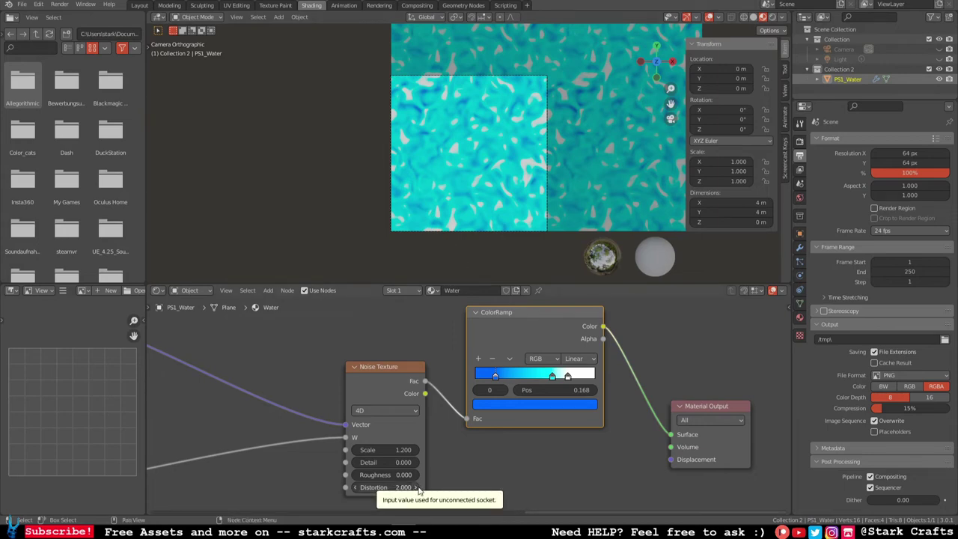
Step: Set the Noise Texture's distortion to 3.500 and its scale to 1.400 for a denser water pattern
left_click_drag(409, 487, 435, 493)
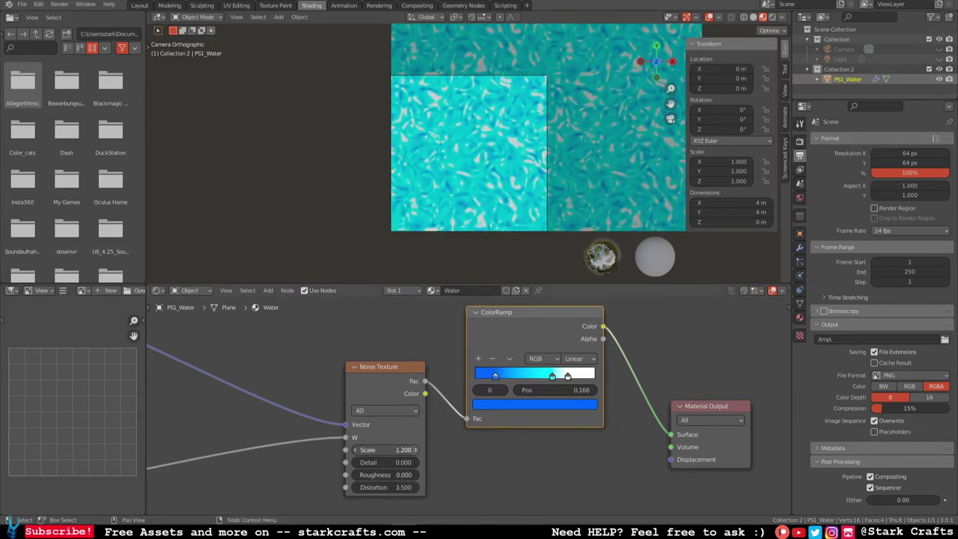
left_click(414, 449)
left_click(414, 449)
left_click(414, 449)
key("ctrl+z")
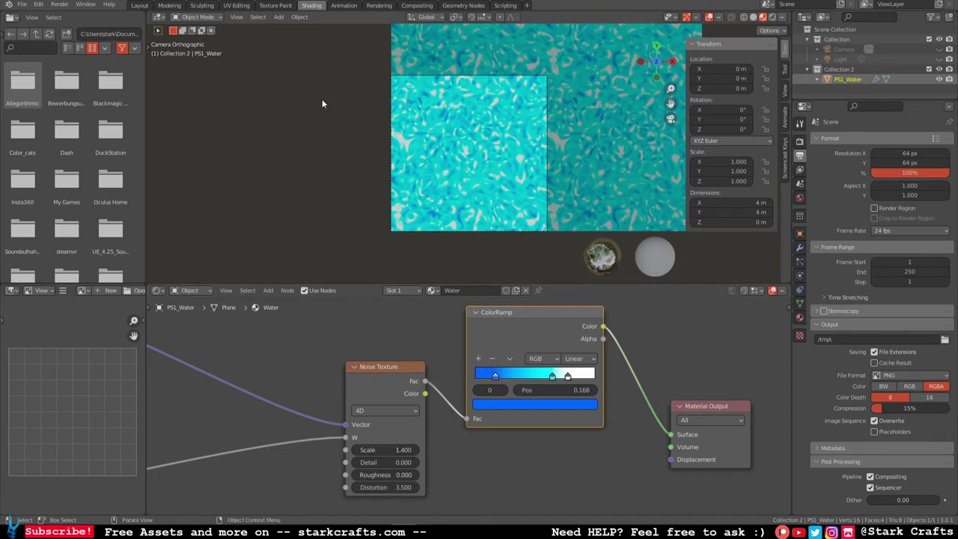
Step: Render the denser water tile at 64 × 64 px and enlarge the render window to fill the screen
left_click(66, 5)
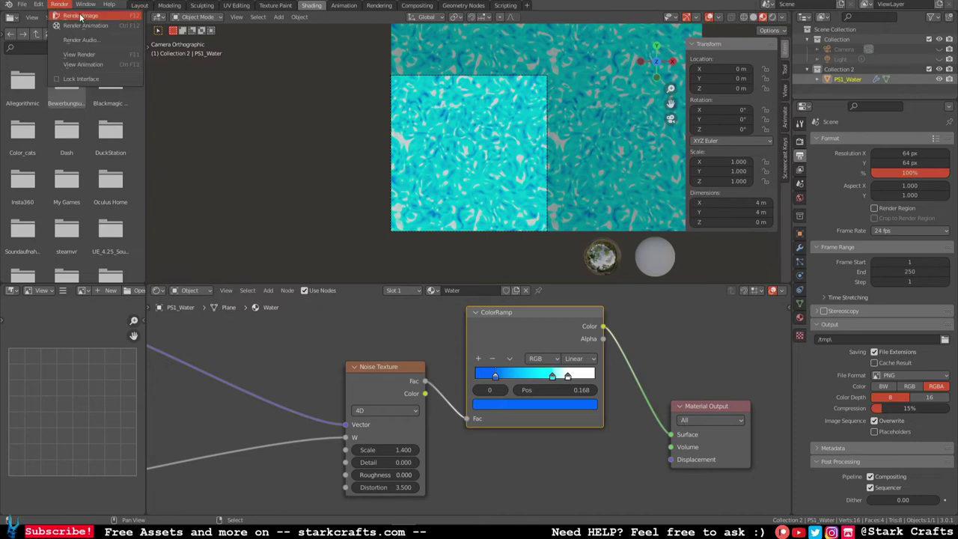
left_click(84, 18)
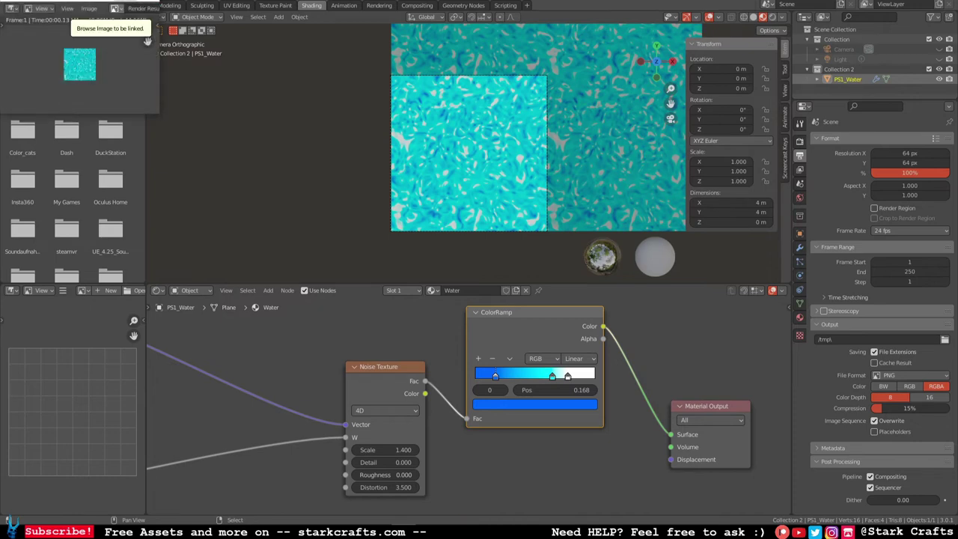
key("super+Up")
Step: Save the render as water2_texture_64px.png in the PS1_Water_Tutorial folder
left_click(89, 5)
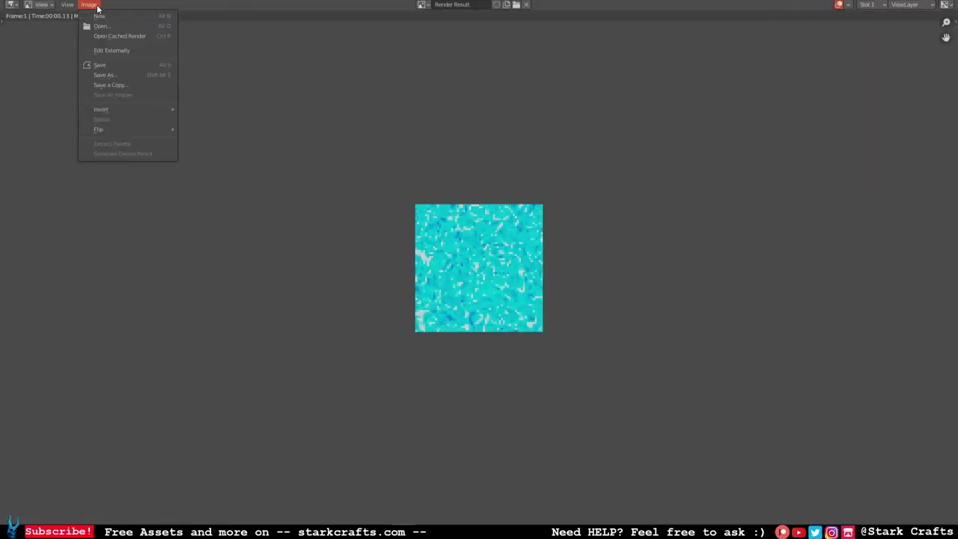
left_click(120, 75)
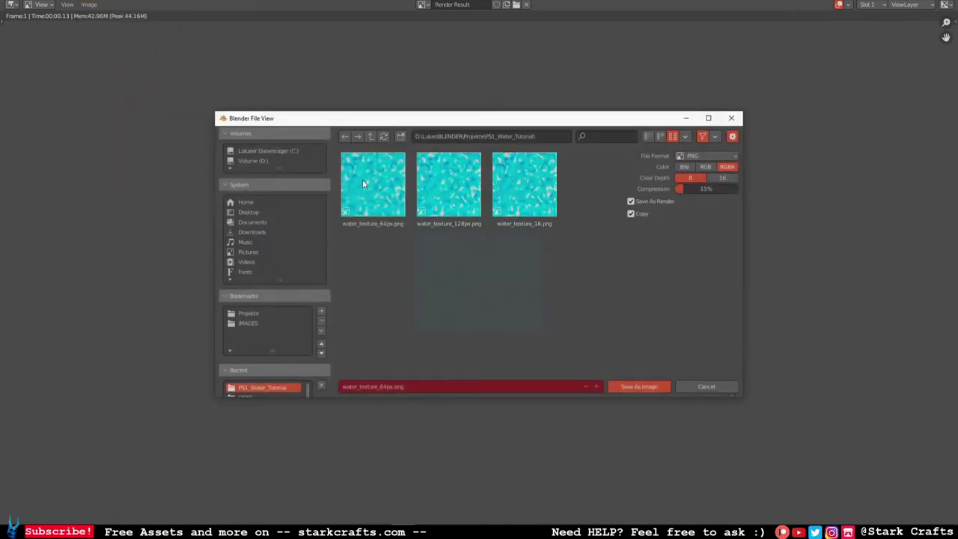
left_click(358, 386)
left_click(378, 388)
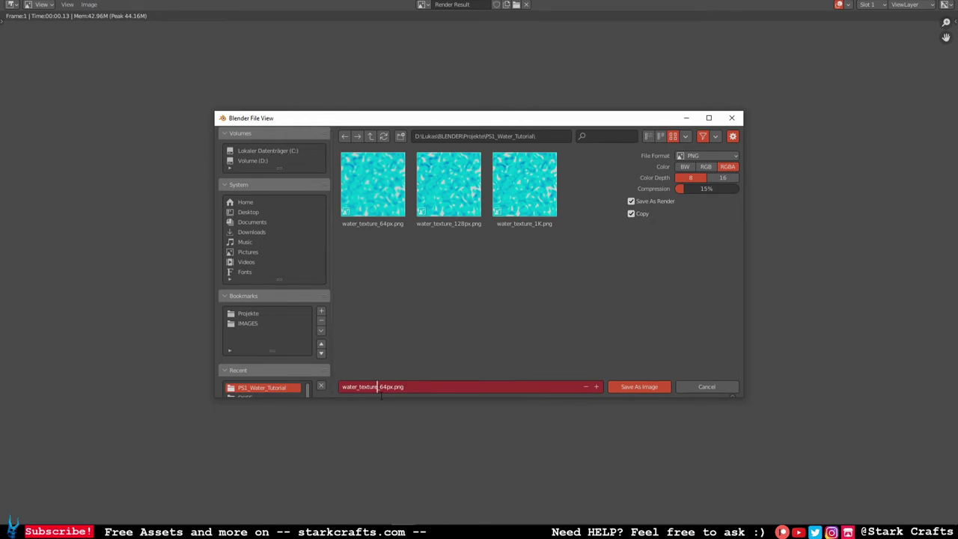
type("2")
key("BackSpace")
left_click(355, 387)
type("2")
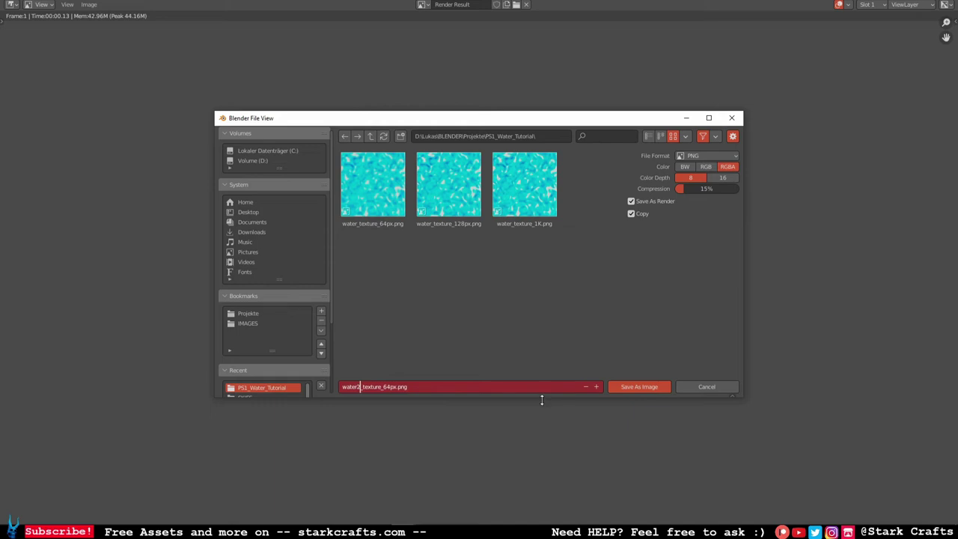
left_click(641, 388)
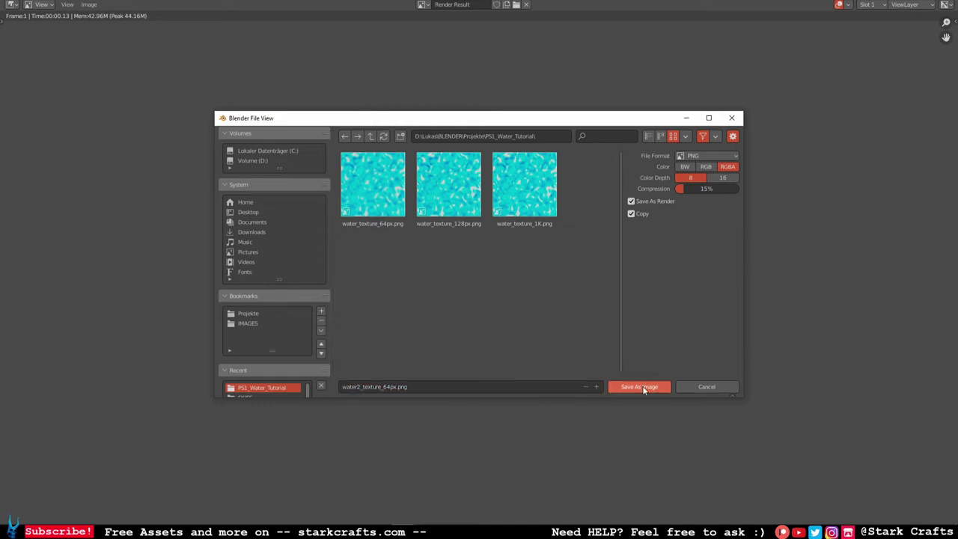
left_click(642, 387)
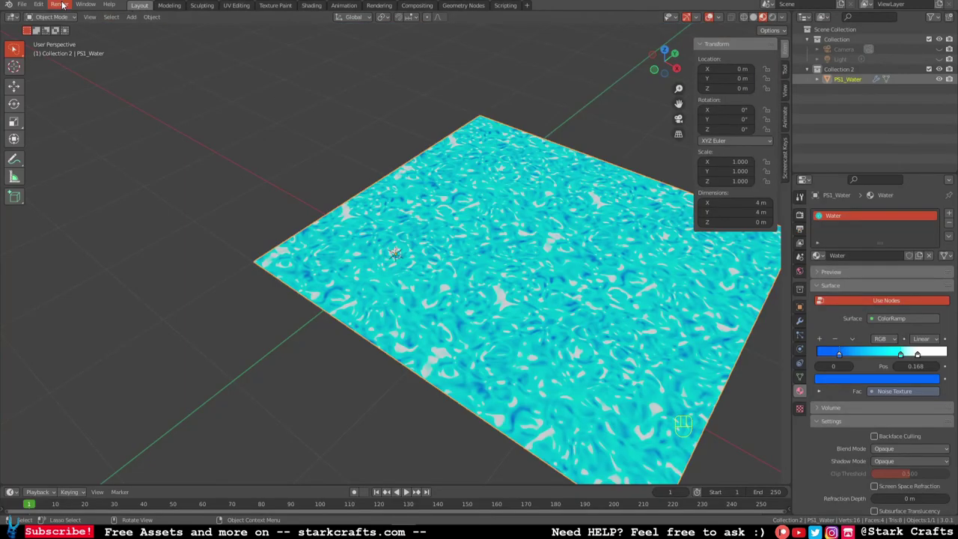
Step: Save the project file water_tutorial.blend
left_click(22, 5)
left_click(45, 70)
middle_click_drag(183, 130, 405, 150)
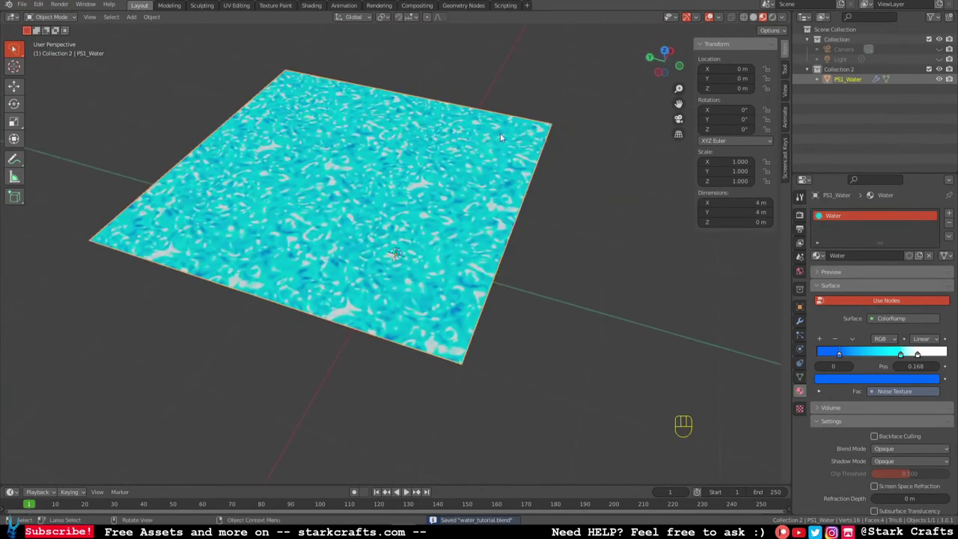
Step: Hide the PS1_Water object in the viewport and add a new mesh plane at the origin
left_click(939, 79)
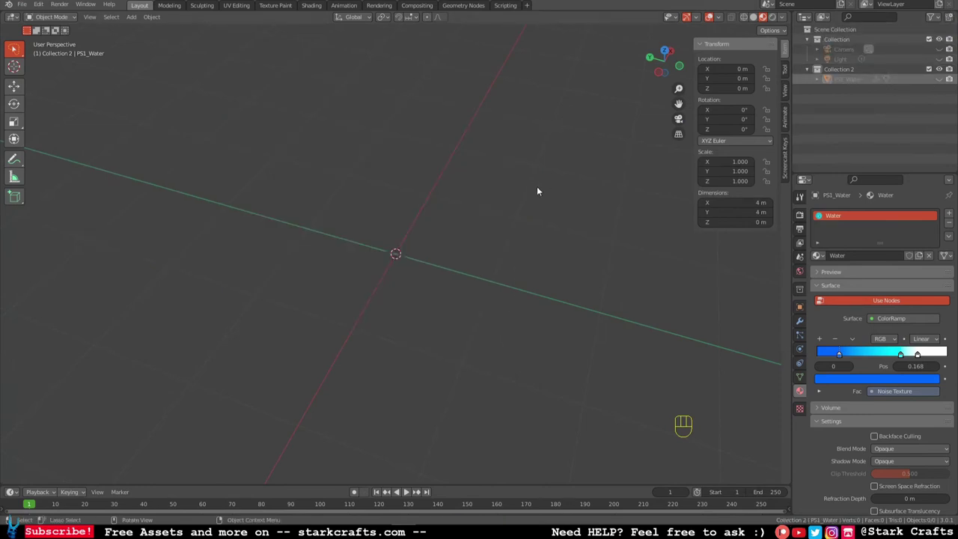
key("shift+a")
mouse_move(447, 263)
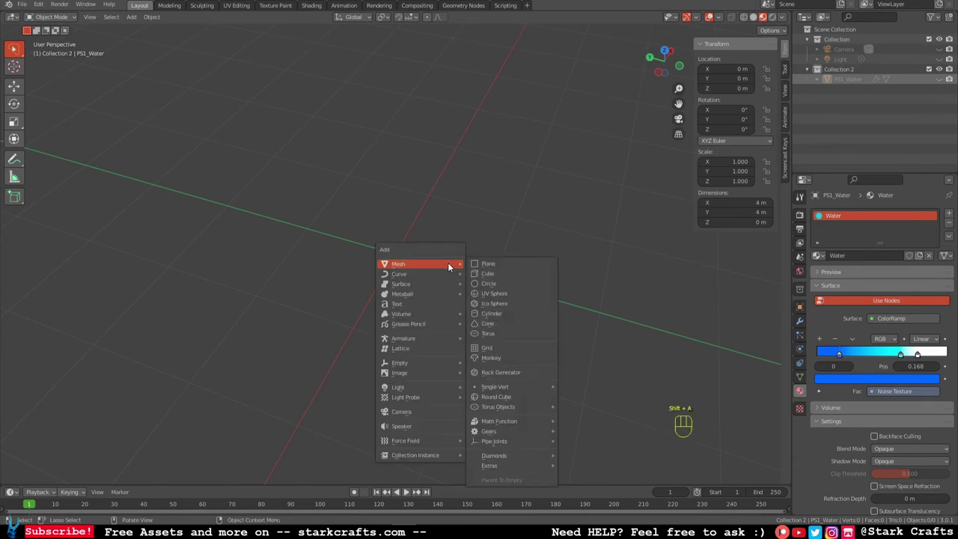
left_click(493, 264)
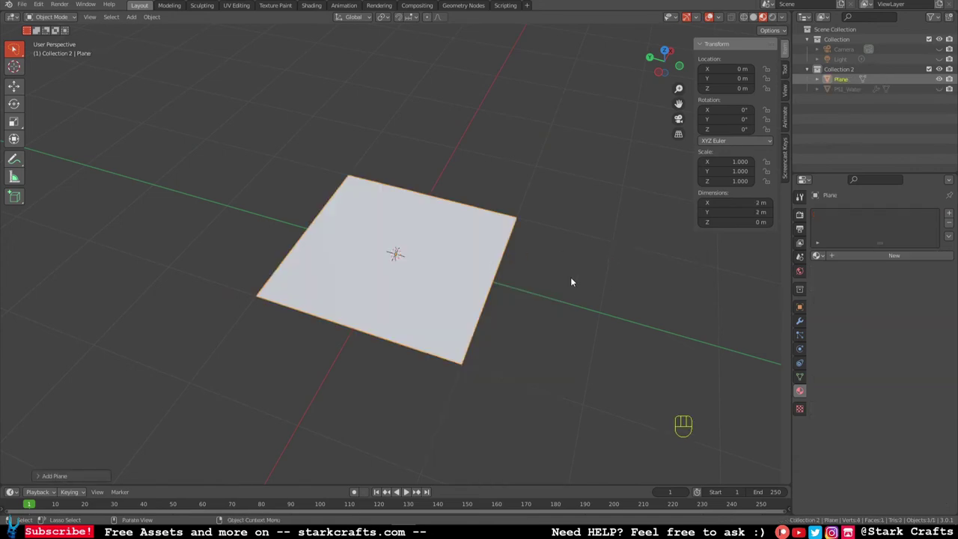
scroll(571, 279, "up", 1)
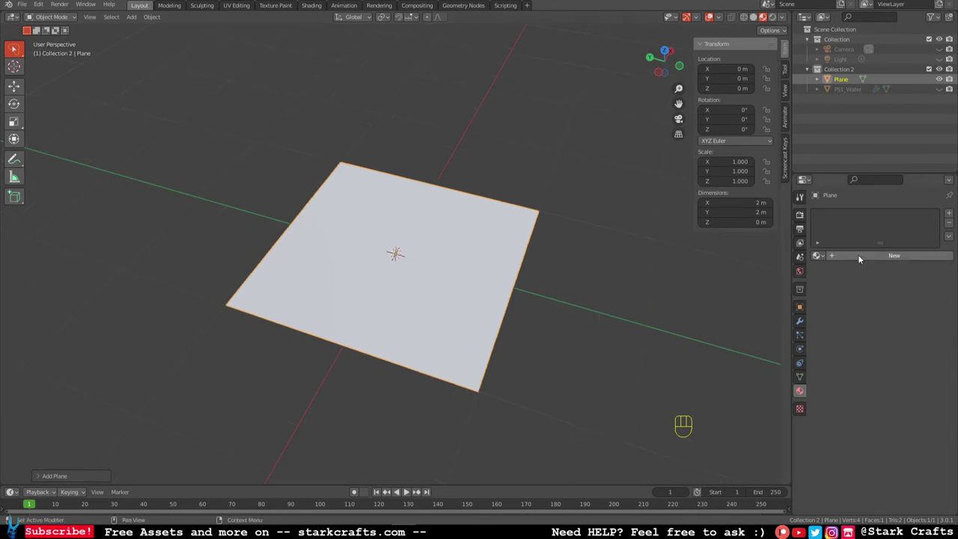
Step: Create a new material on the plane and name it TextureTest
left_click(859, 255)
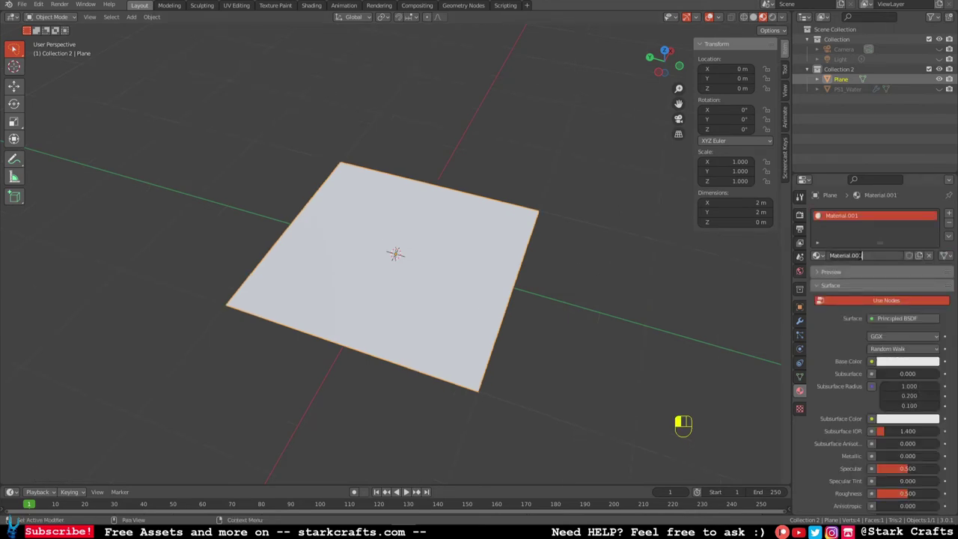
type("Texture1")
left_click(670, 317)
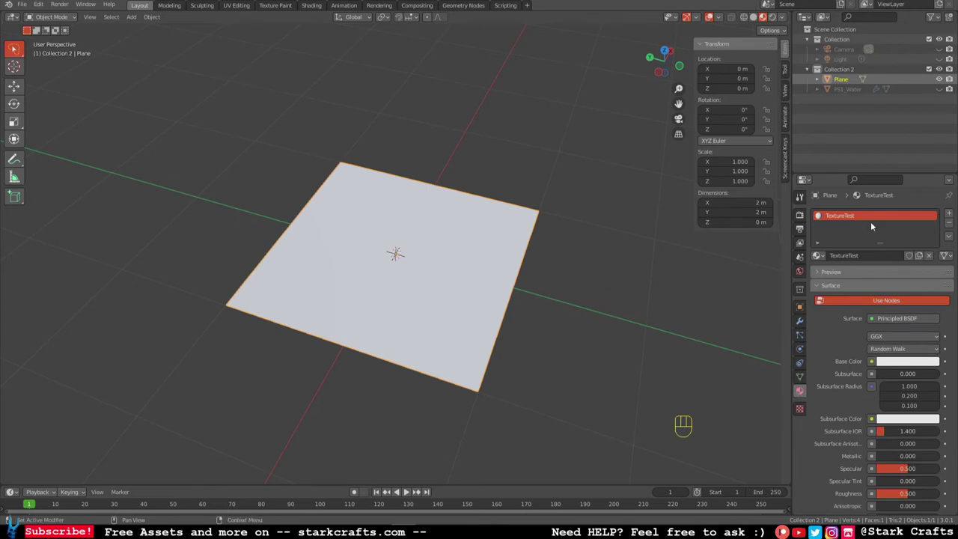
Step: Feed the material's base color from an Image Texture and load water2_texture_1K.png into it
left_click(871, 362)
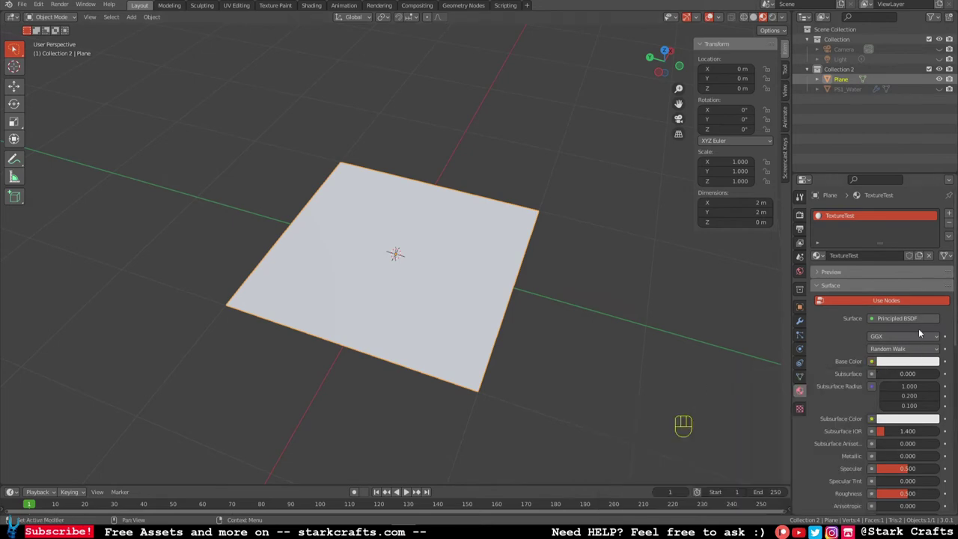
left_click(872, 362)
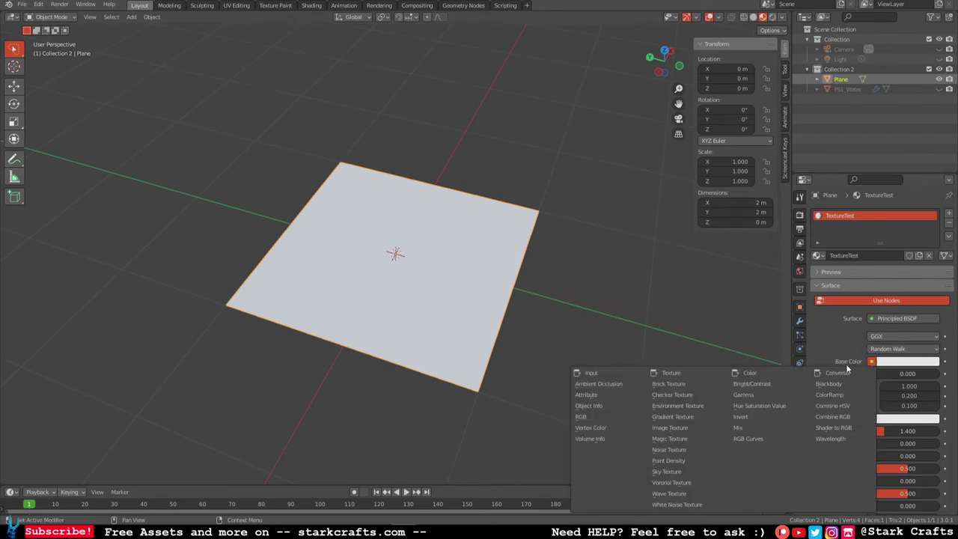
left_click(670, 427)
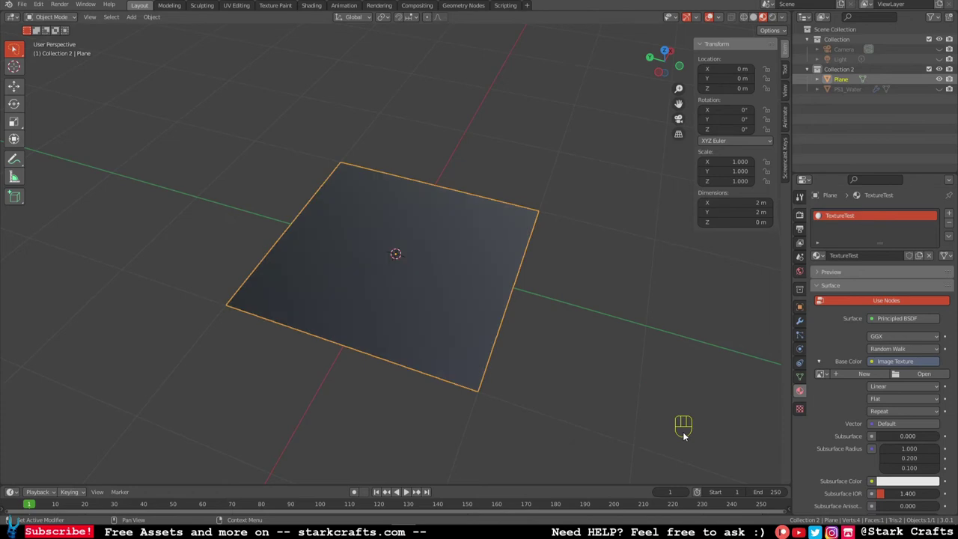
left_click(912, 379)
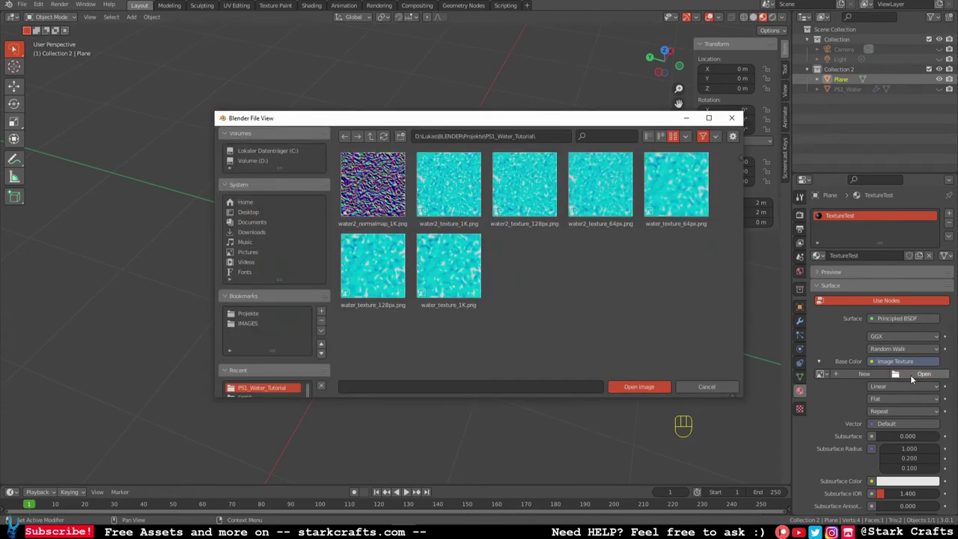
left_click(448, 179)
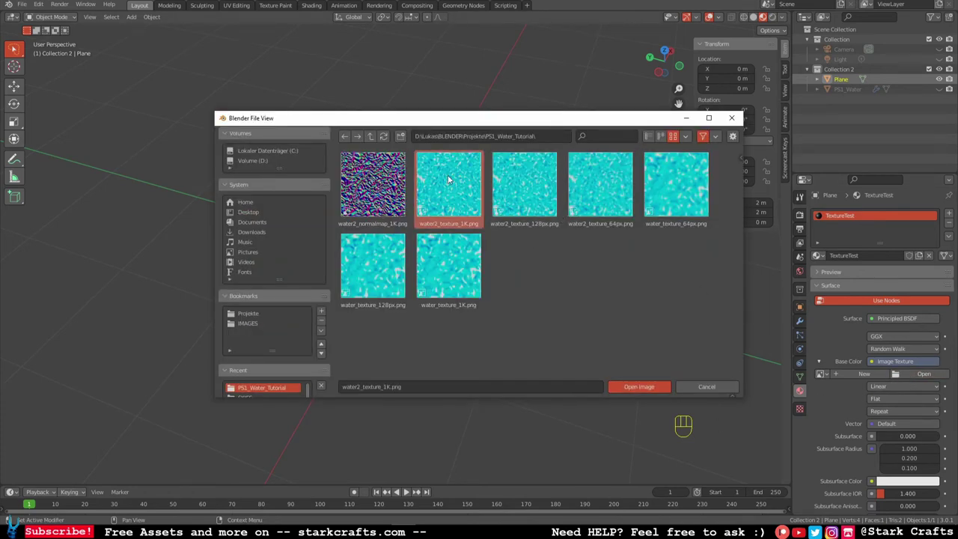
left_click(638, 387)
Step: Set the image texture's interpolation to Closest
left_click(915, 384)
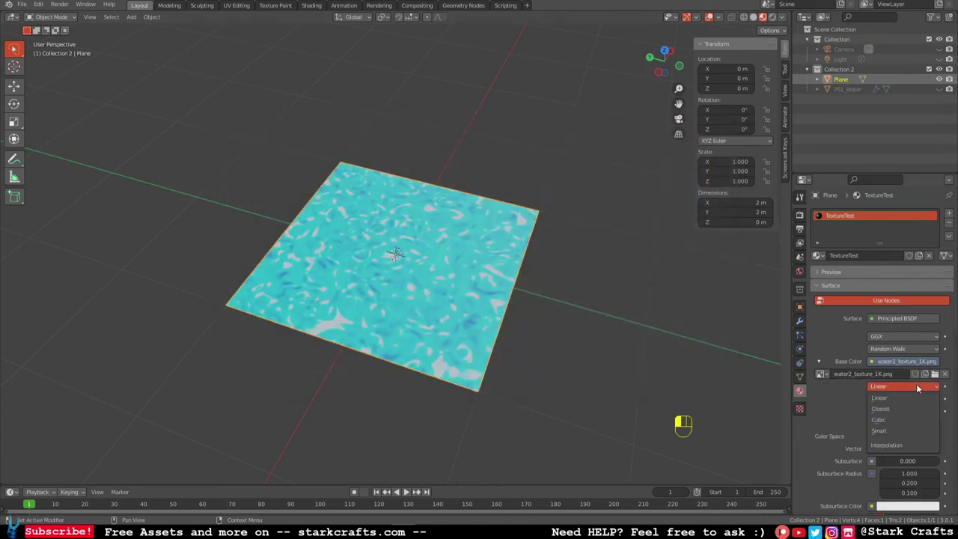
left_click(897, 408)
middle_click_drag(652, 305, 359, 280)
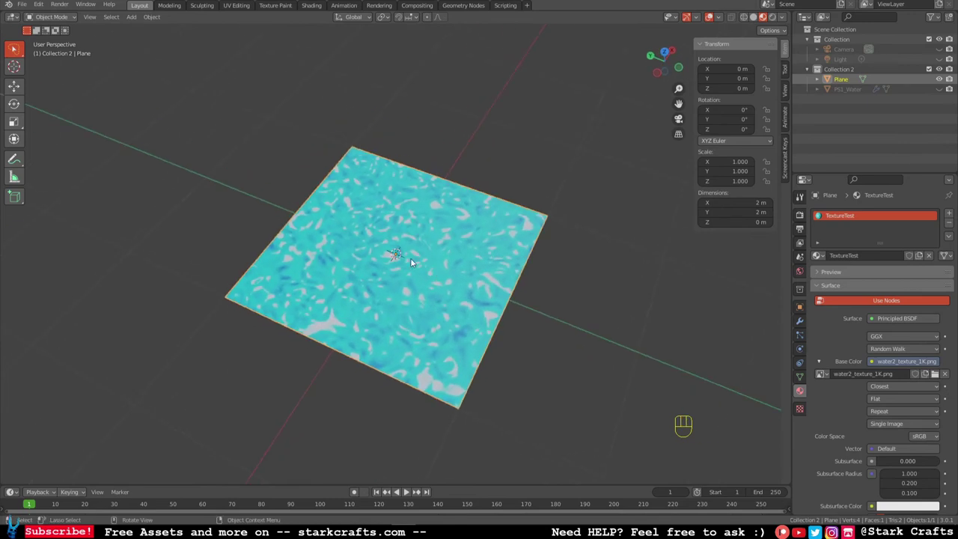
Step: Set the TextureTest material's roughness to 1.000 and its specular to 0.000
scroll(888, 442, "down", 5)
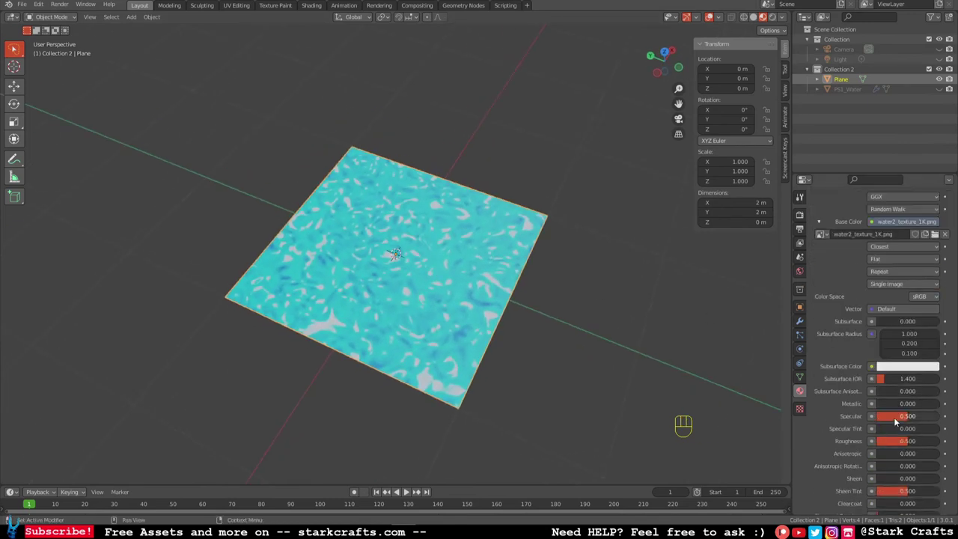
left_click(891, 441)
type("1")
key("Return")
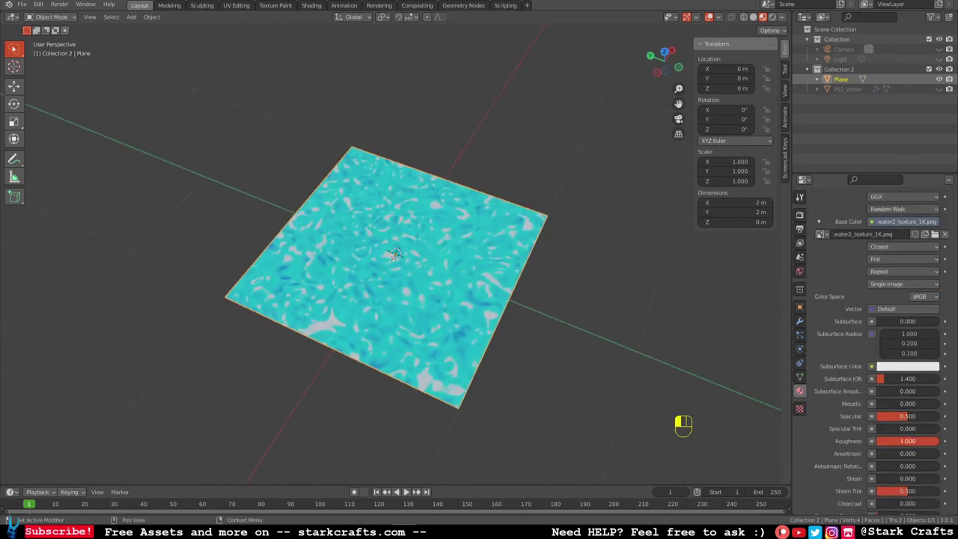
left_click_drag(904, 420, 860, 420)
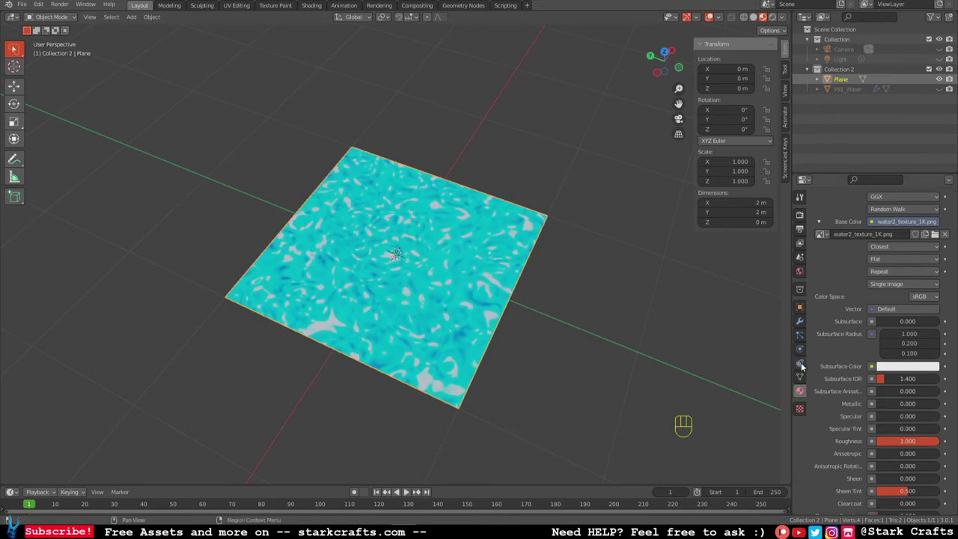
middle_click_drag(556, 262, 606, 268)
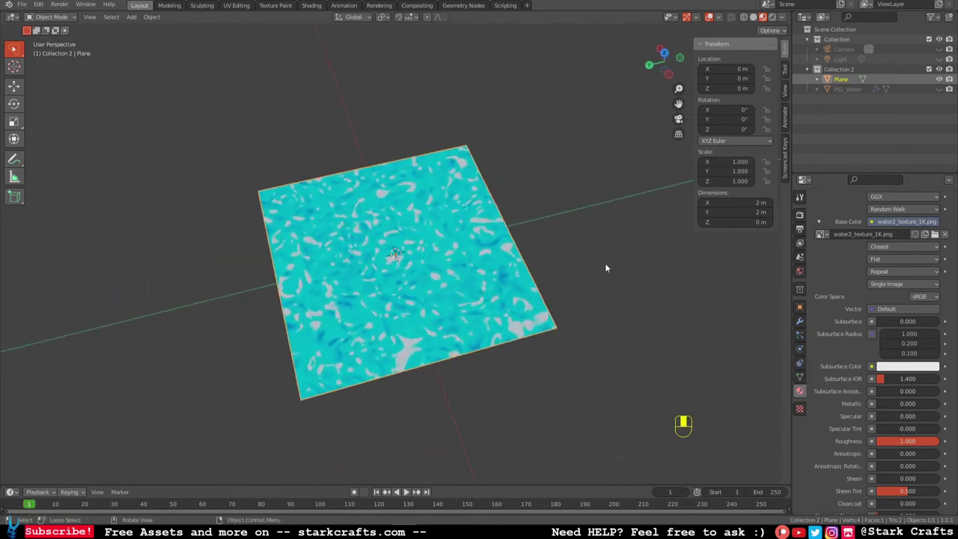
Step: Switch to the UV Editing workspace, select all of the plane's UVs and show the plane in material preview shading
left_click(243, 8)
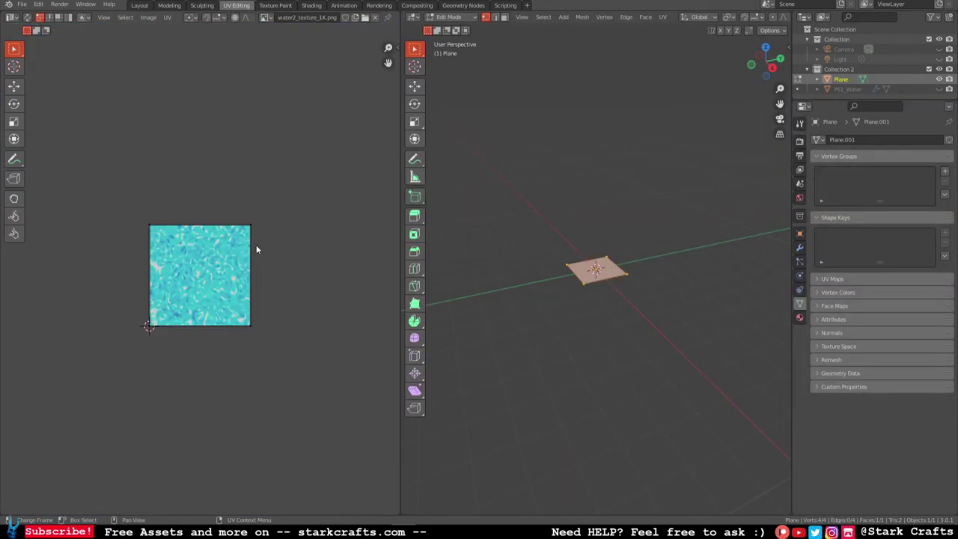
key("a")
scroll(619, 16, "down", 5)
scroll(617, 15, "down", 2)
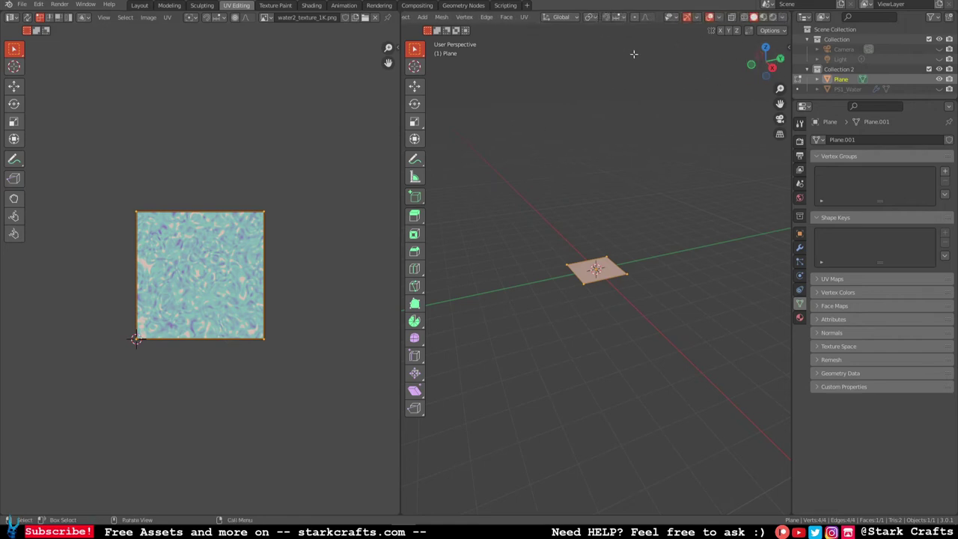
left_click(763, 16)
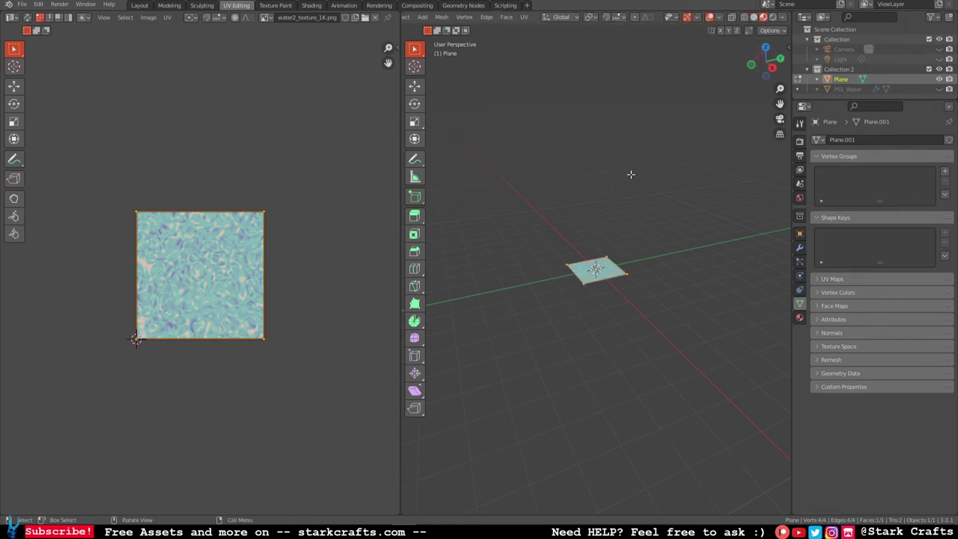
scroll(631, 172, "up", 5)
middle_click_drag(632, 166, 628, 187)
scroll(629, 187, "up", 3)
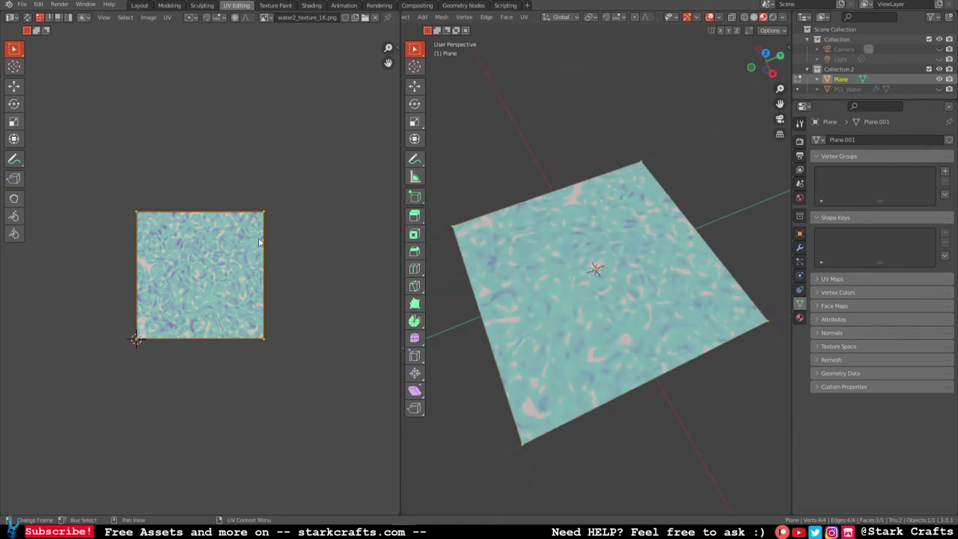
Step: Scale all of the plane's UVs up about five times to tile the texture, and return to the Layout workspace
key("alt+a")
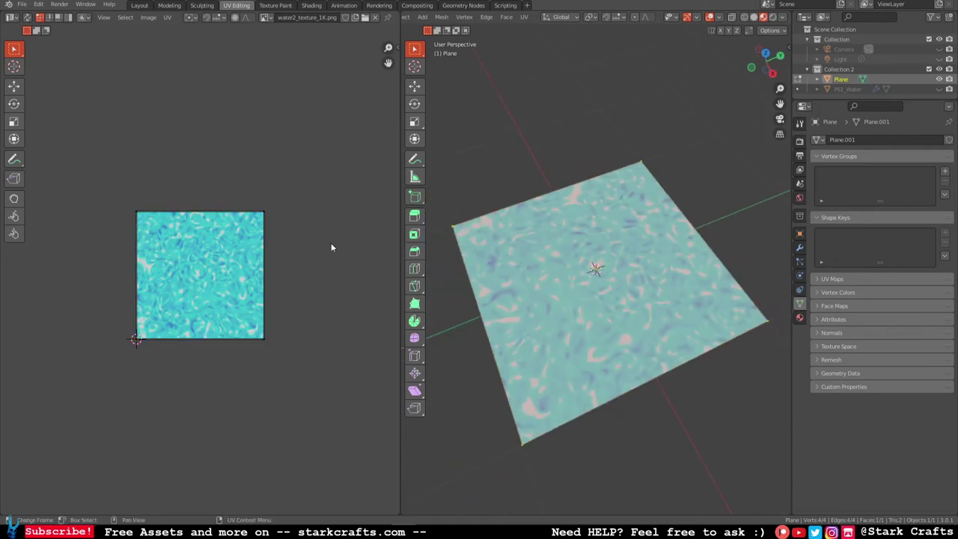
key("a")
scroll(331, 247, "down", 5)
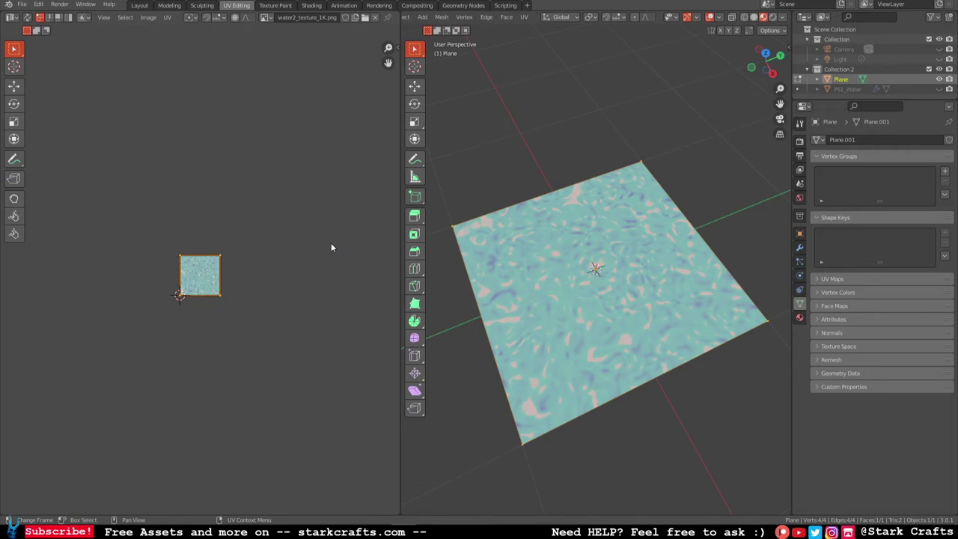
key("s")
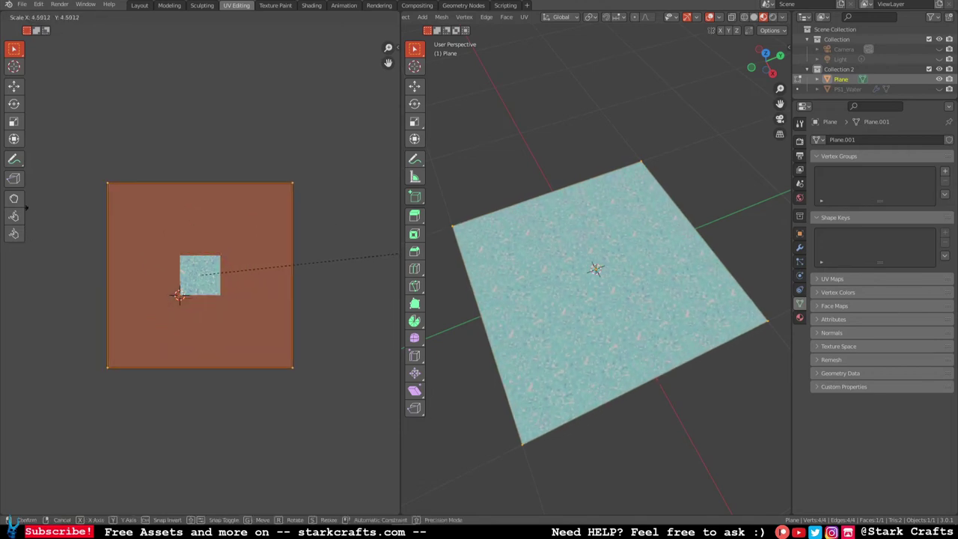
left_click(67, 212)
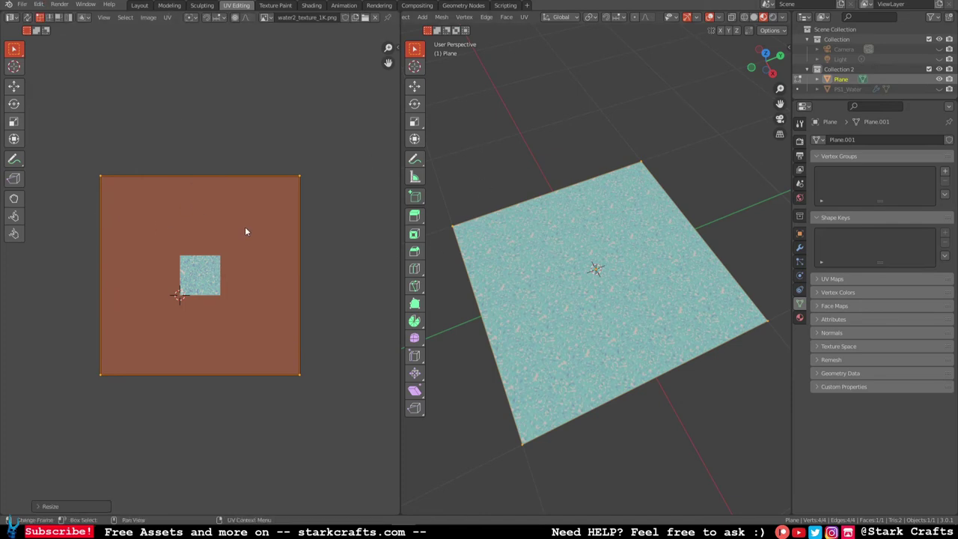
left_click(139, 6)
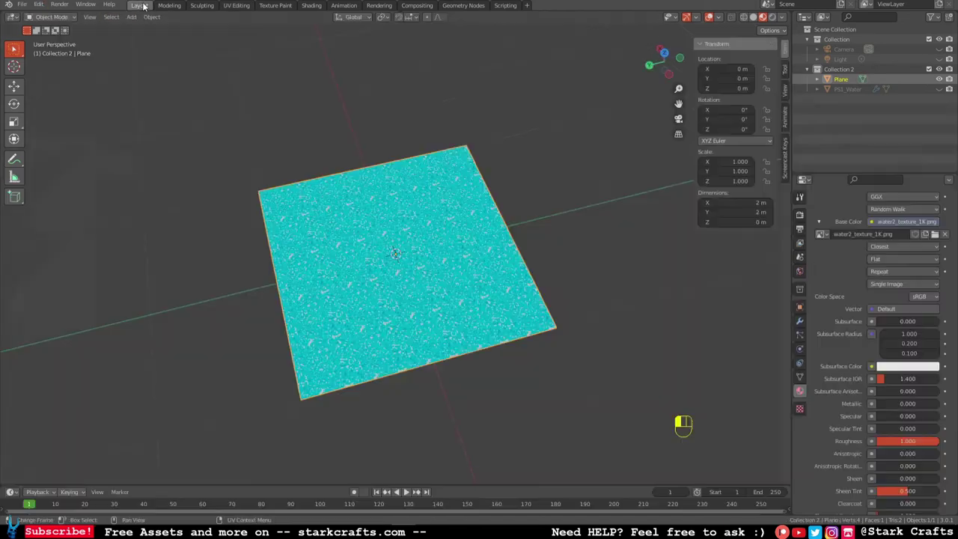
Step: Switch to the Shading workspace and delete the Principled BSDF node from the TextureTest material
scroll(286, 291, "up", 5)
middle_click_drag(352, 278, 396, 212)
middle_click_drag(354, 260, 498, 255)
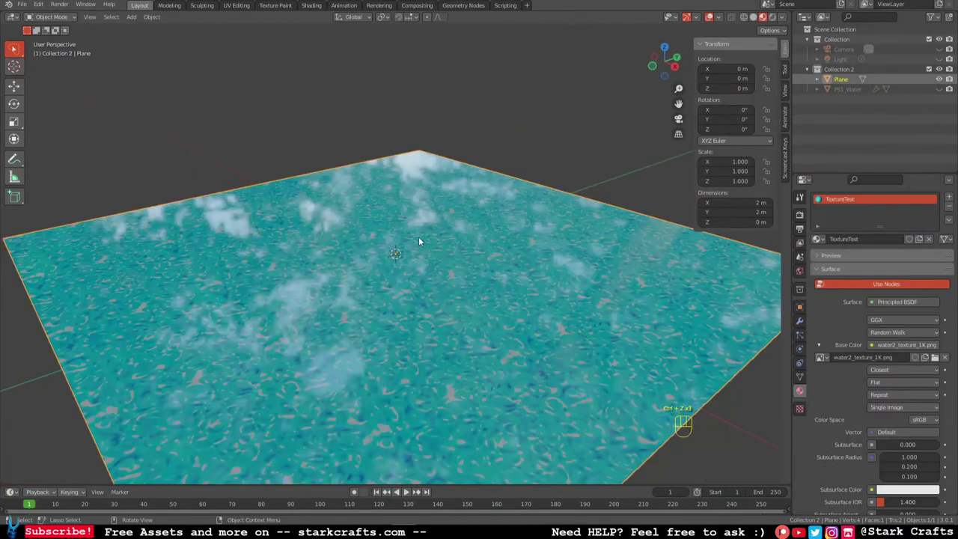
middle_click_drag(374, 234, 532, 277)
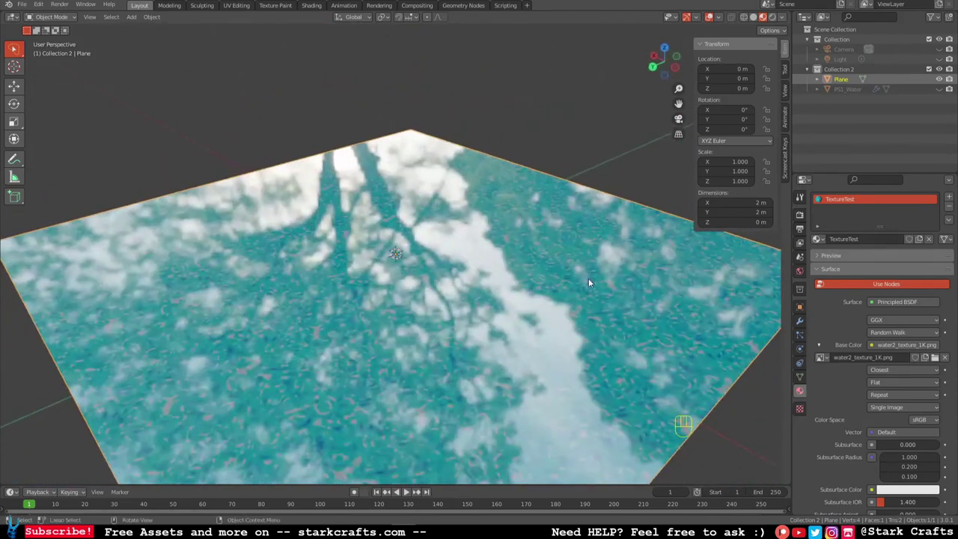
left_click(312, 6)
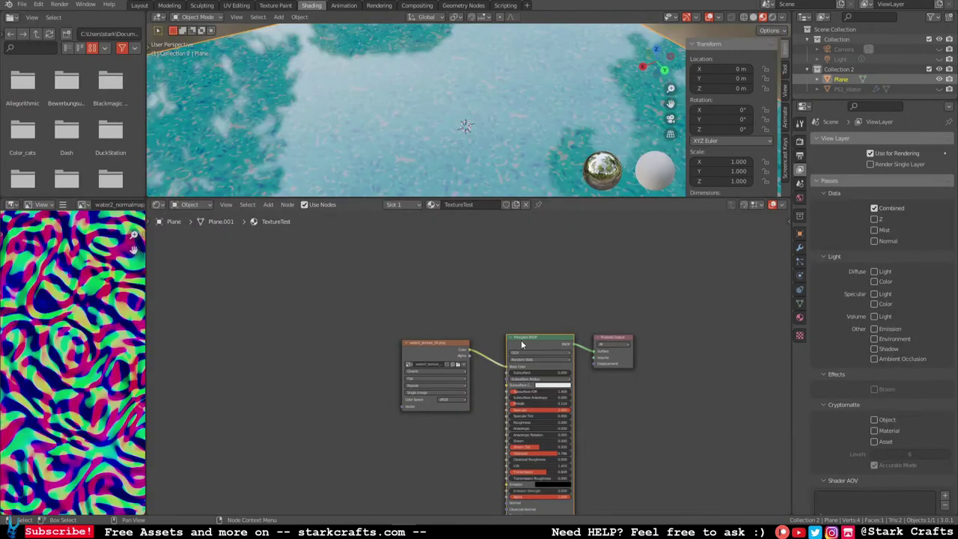
key("x")
Step: Add an Emission node between the image texture node and the Material Output node
left_click(268, 205)
left_click(284, 217)
type("em")
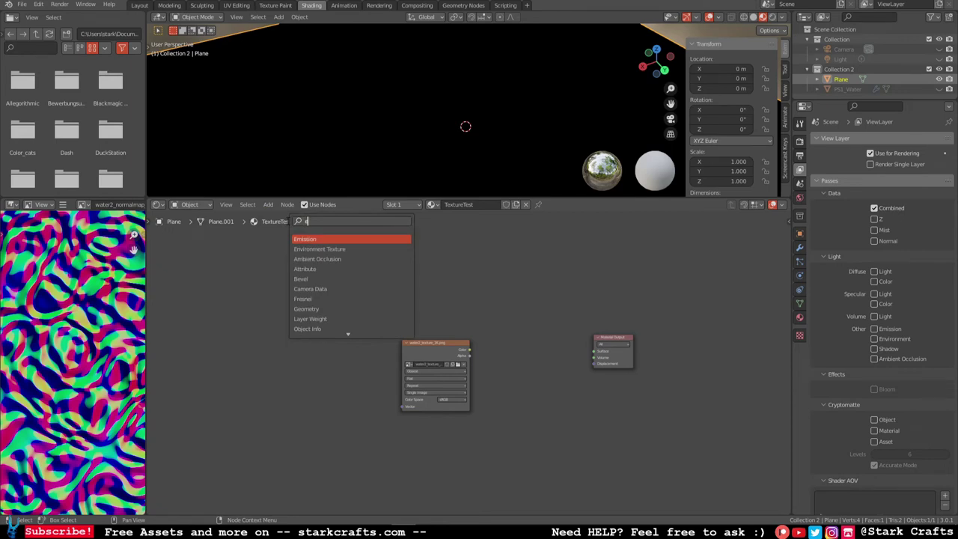
left_click(334, 240)
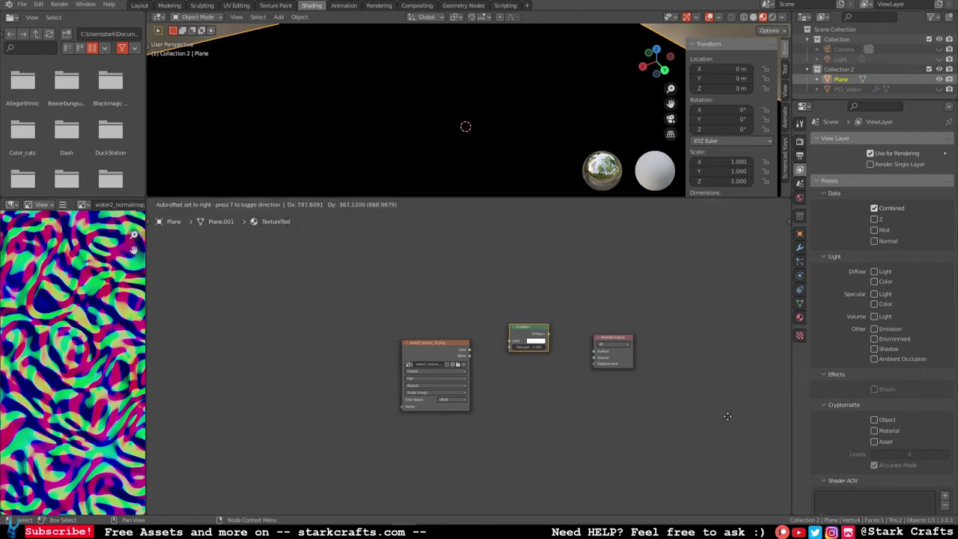
left_click(500, 350)
Step: Connect the image texture's color through the Emission node to the Material Output's surface, and return to the Layout workspace
left_click_drag(469, 349, 603, 353)
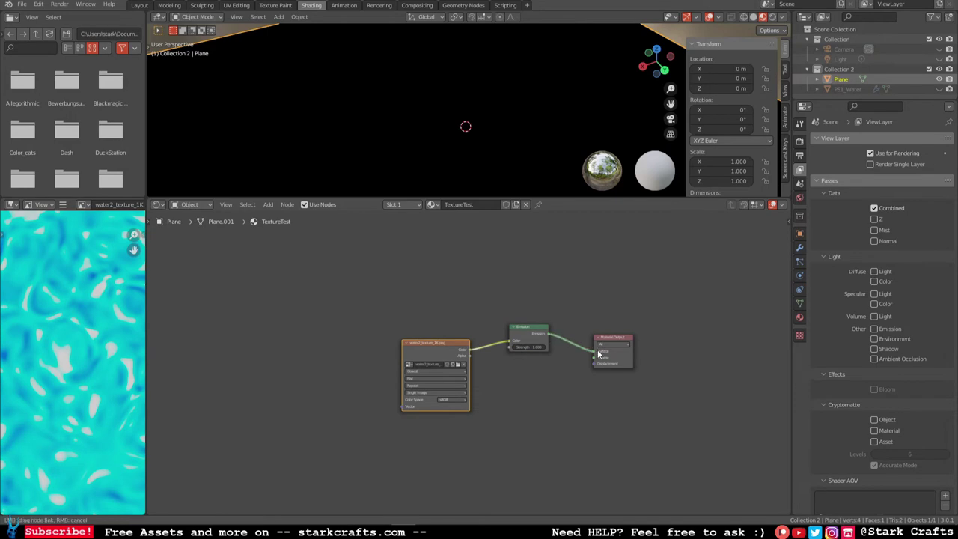
scroll(566, 369, "up", 2)
left_click(443, 385)
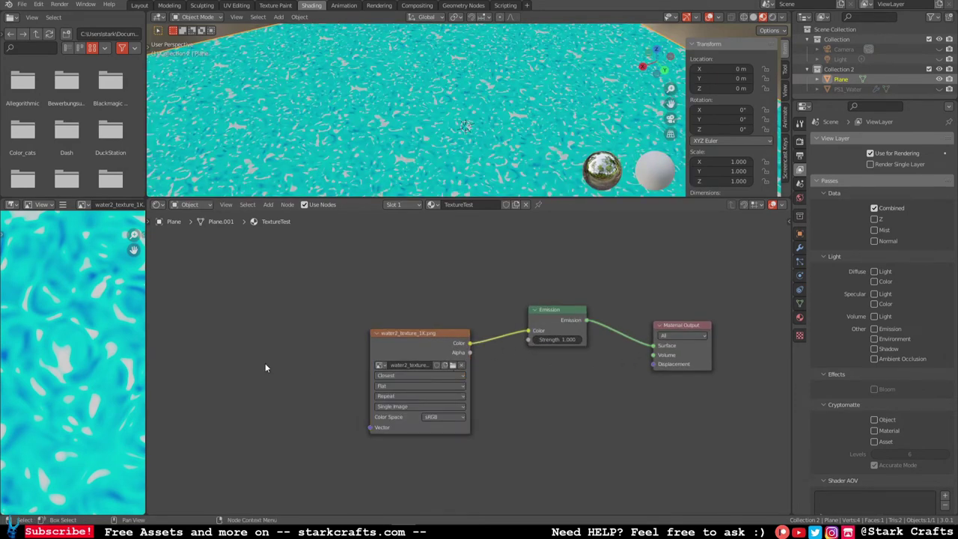
left_click(139, 5)
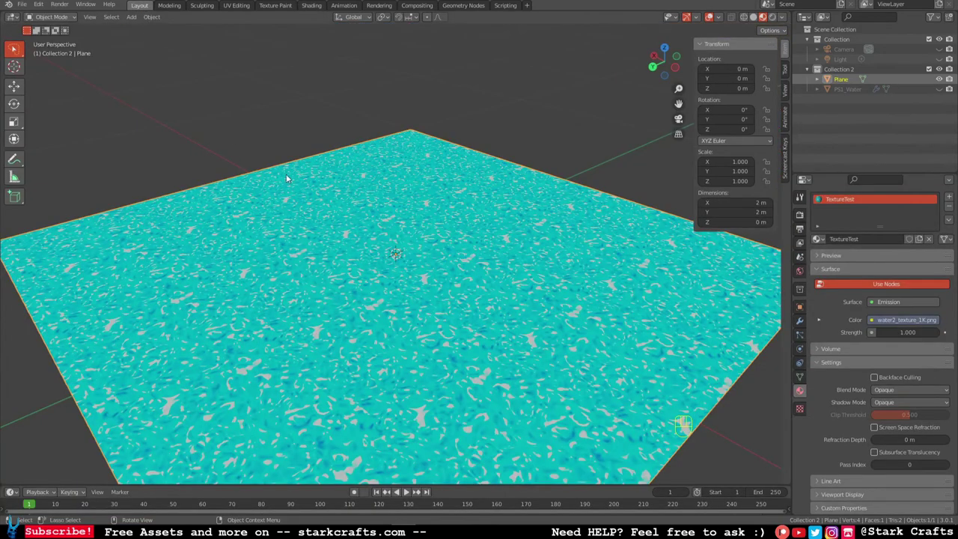
Step: Load water2_texture_128px.png as the emission color image and inspect its tiling on the plane
middle_click_drag(434, 244, 449, 229)
middle_click_drag(522, 255, 514, 238)
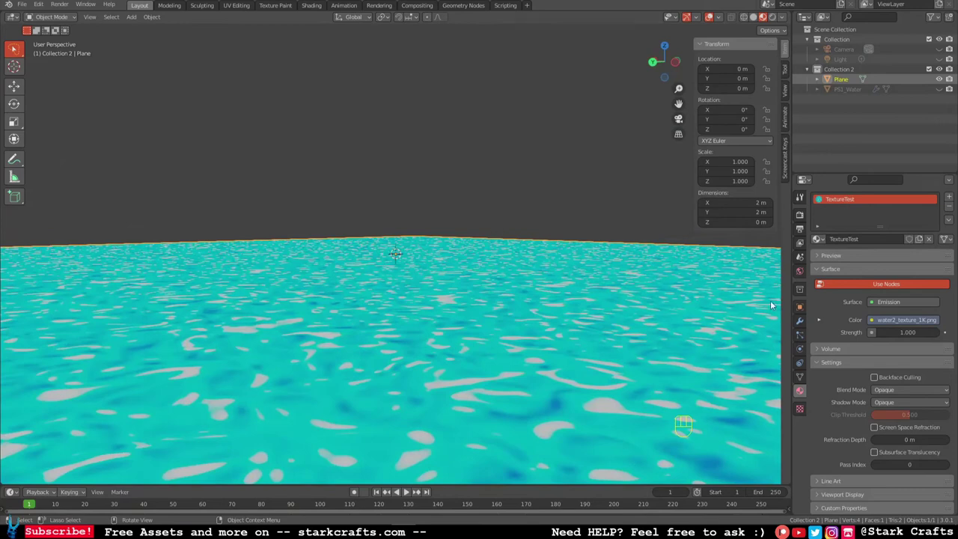
left_click(819, 319)
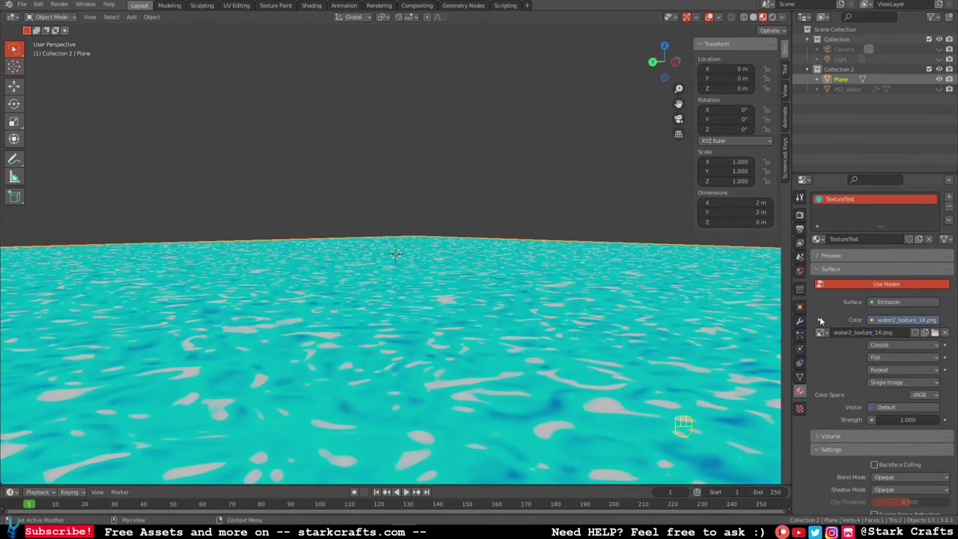
left_click(933, 332)
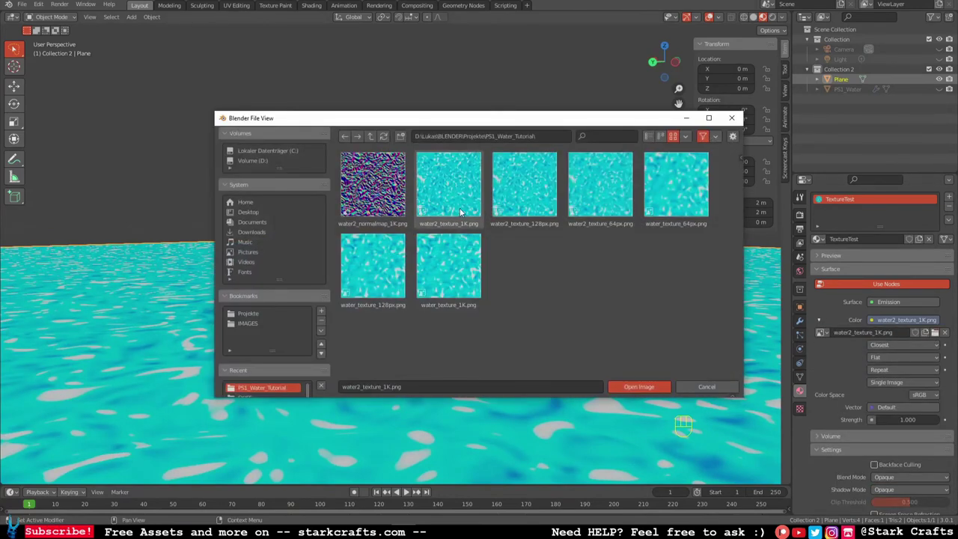
left_click(522, 204)
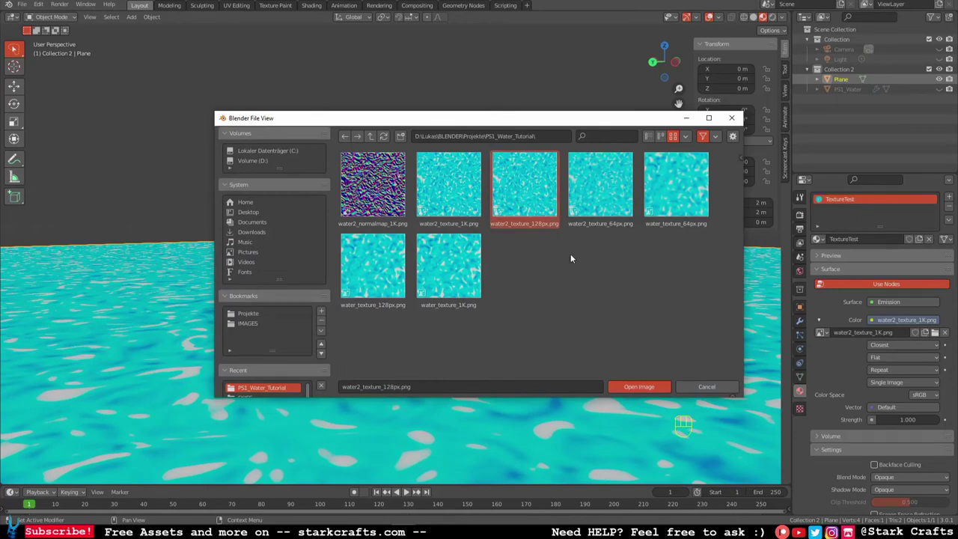
left_click(648, 386)
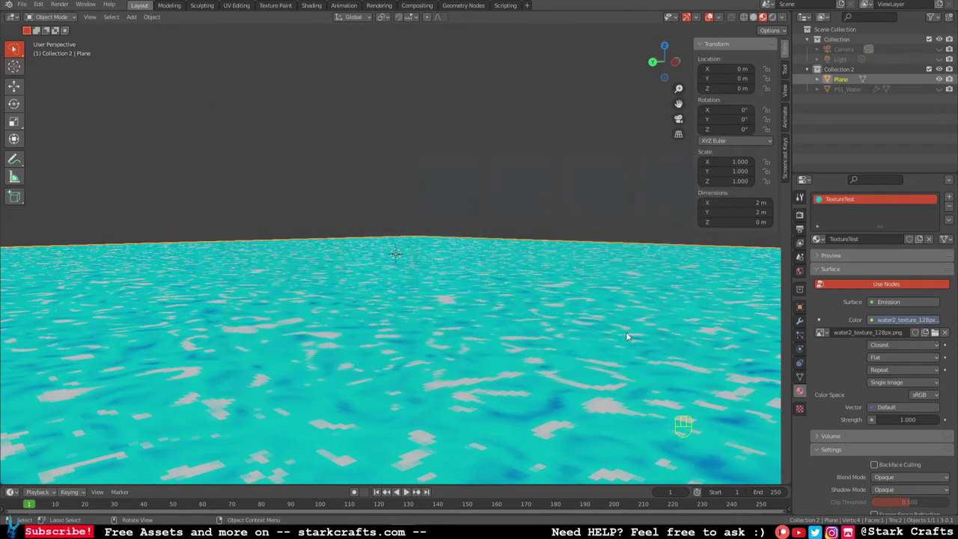
middle_click_drag(539, 201, 521, 238)
scroll(487, 267, "down", 4)
middle_click_drag(487, 267, 499, 228)
scroll(492, 239, "up", 5)
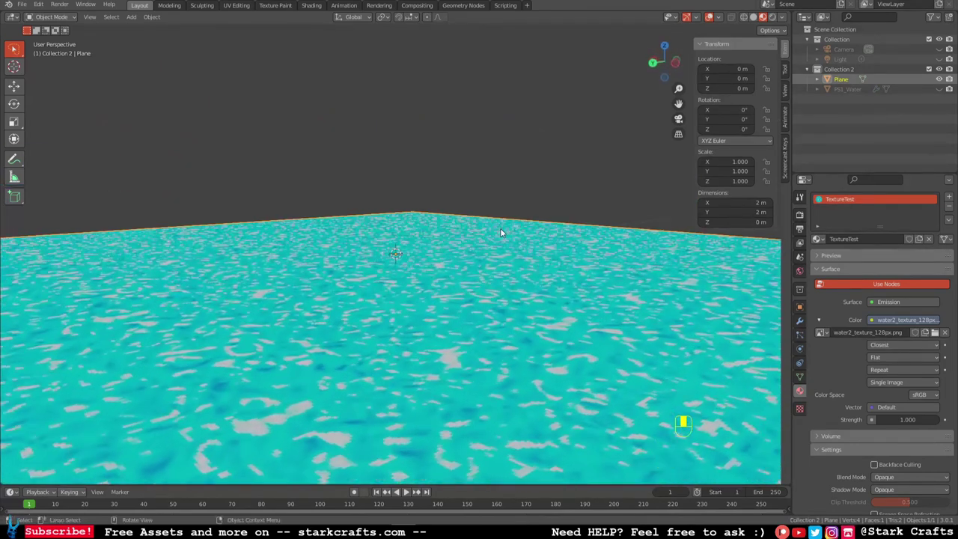
Step: Replace the emission color image with water2_texture_64px.png and inspect the plane up close and from afar
left_click(935, 333)
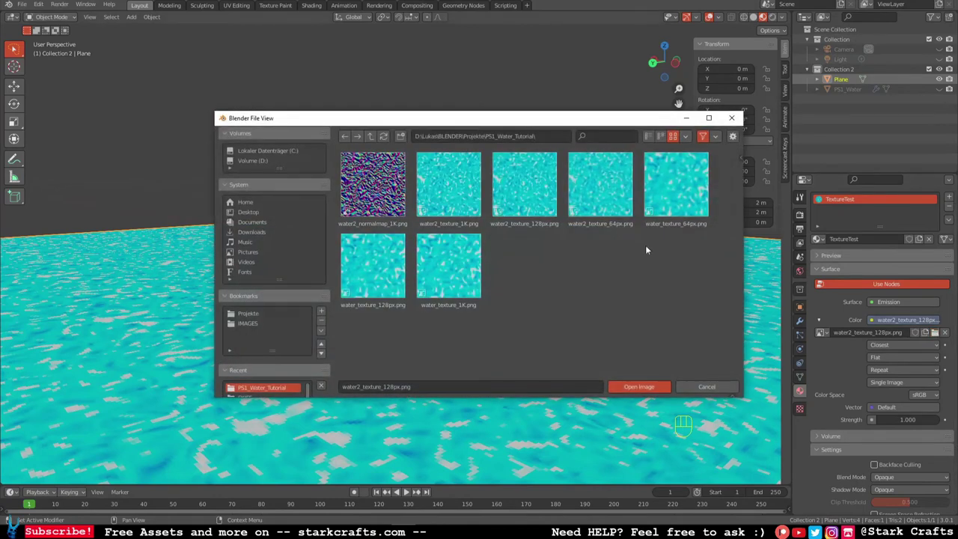
left_click(605, 187)
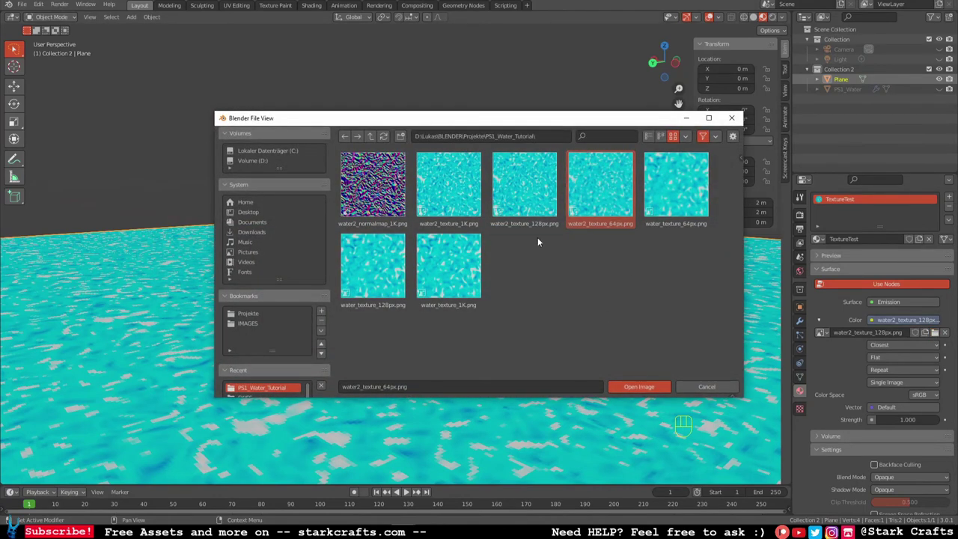
left_click(639, 386)
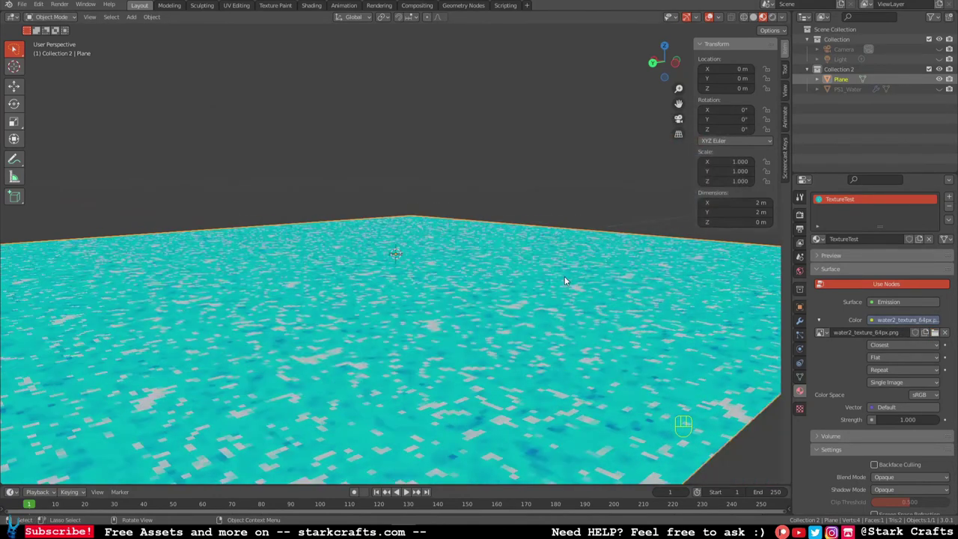
scroll(564, 280, "down", 3)
scroll(557, 275, "up", 4)
scroll(541, 278, "down", 4)
middle_click_drag(541, 278, 650, 291)
scroll(563, 301, "down", 3)
scroll(560, 279, "up", 5)
scroll(568, 261, "down", 2)
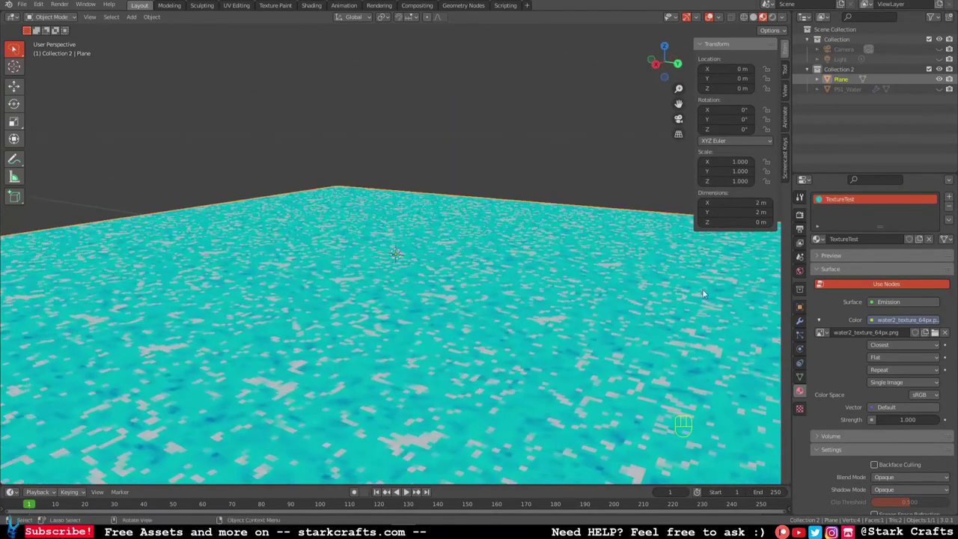
Step: Load water_texture_64px.png as the emission color image and view the plane from a low and a higher angle
left_click(934, 333)
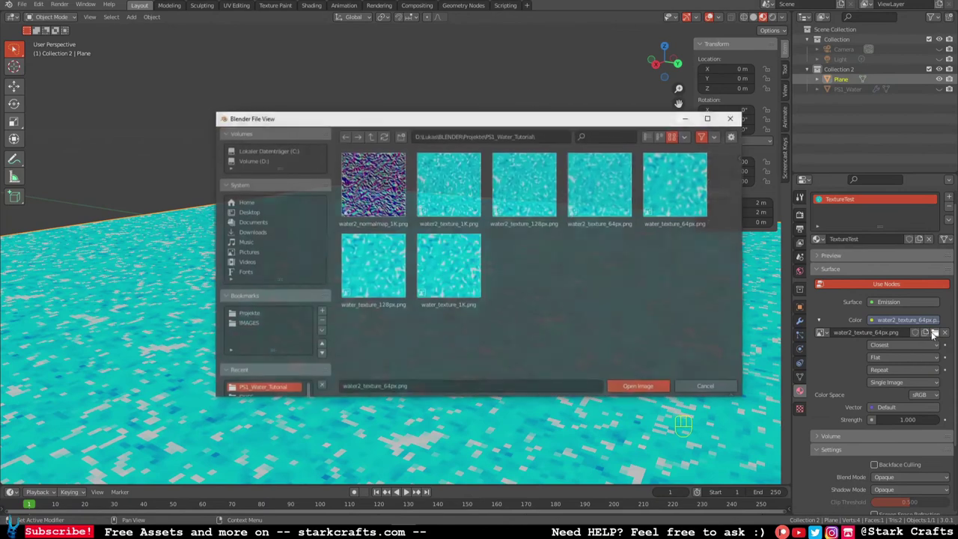
left_click(671, 199)
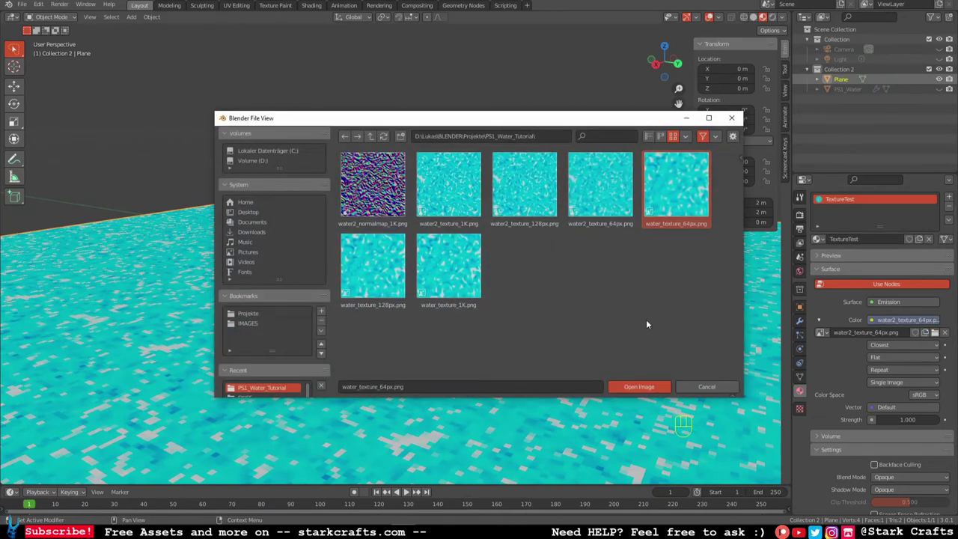
left_click(638, 387)
middle_click_drag(583, 344, 557, 319)
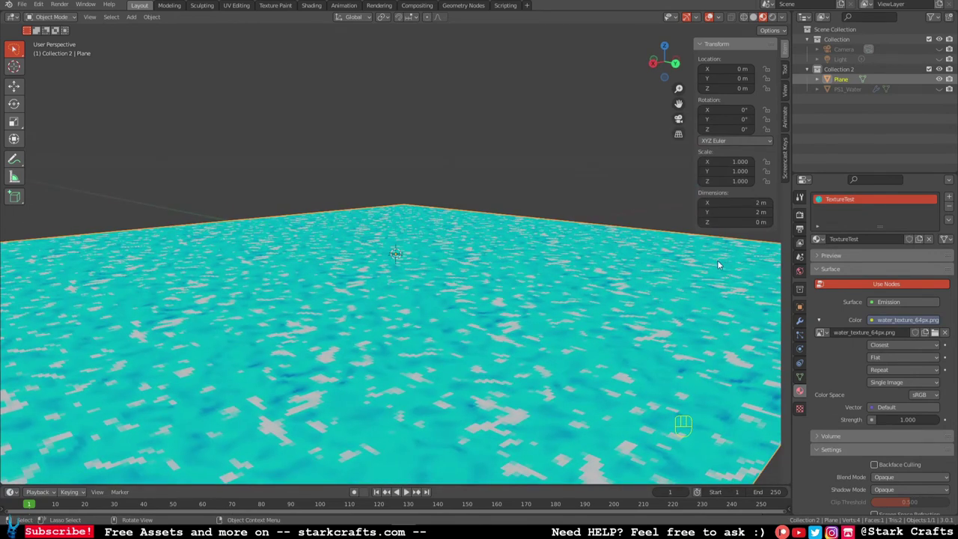
middle_click_drag(480, 296, 471, 323)
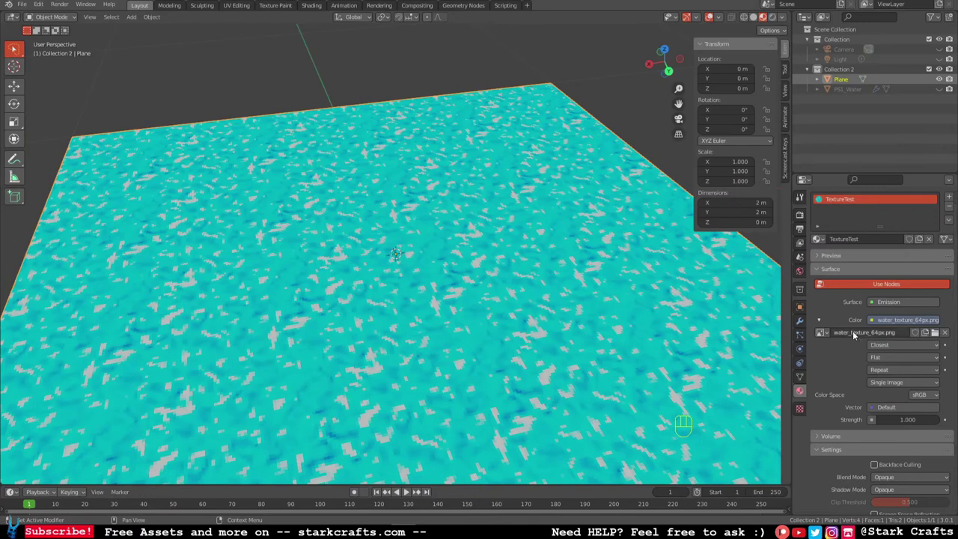
Step: Assign the already loaded water2_texture_64px.png for comparison, and replace it with water_texture_128px.png
left_click(820, 333)
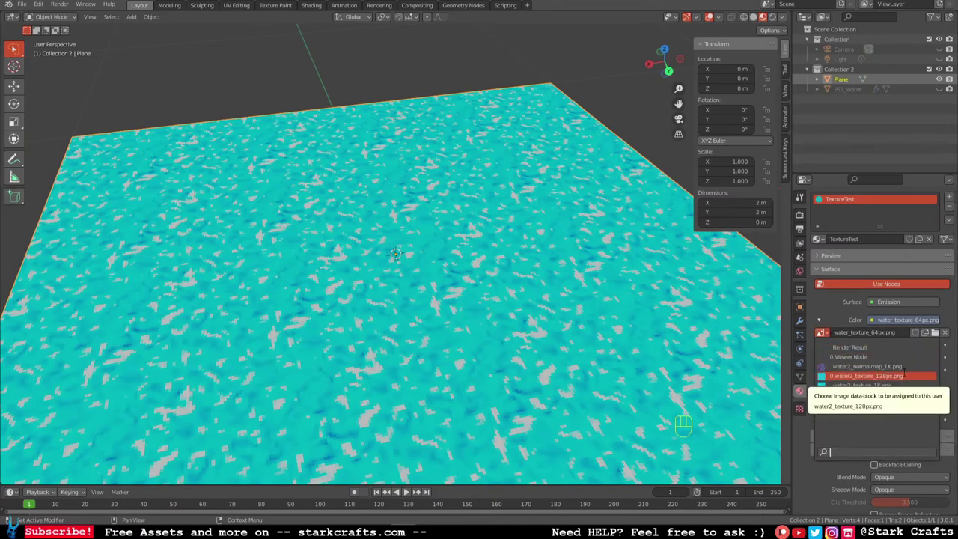
left_click(898, 394)
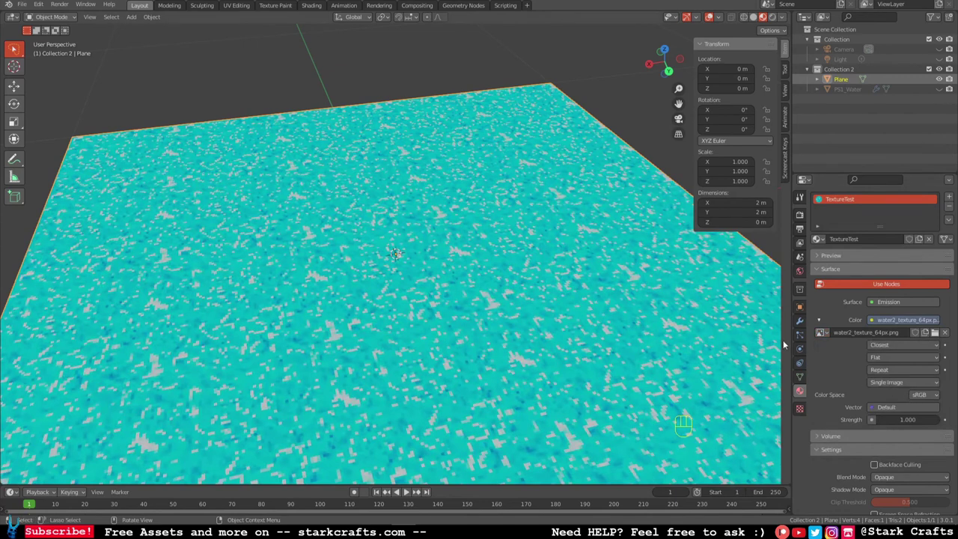
left_click(936, 335)
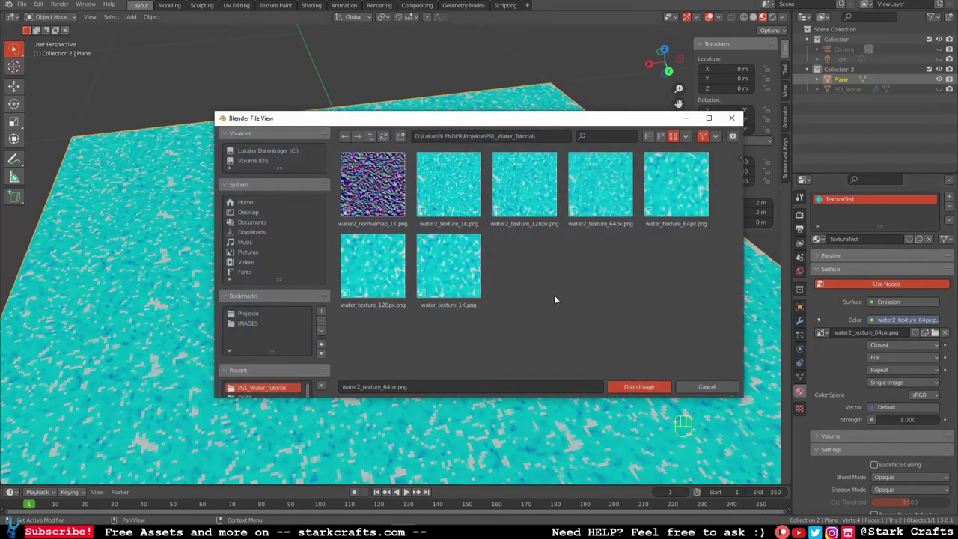
left_click(364, 274)
left_click(627, 383)
middle_click_drag(511, 315, 526, 316)
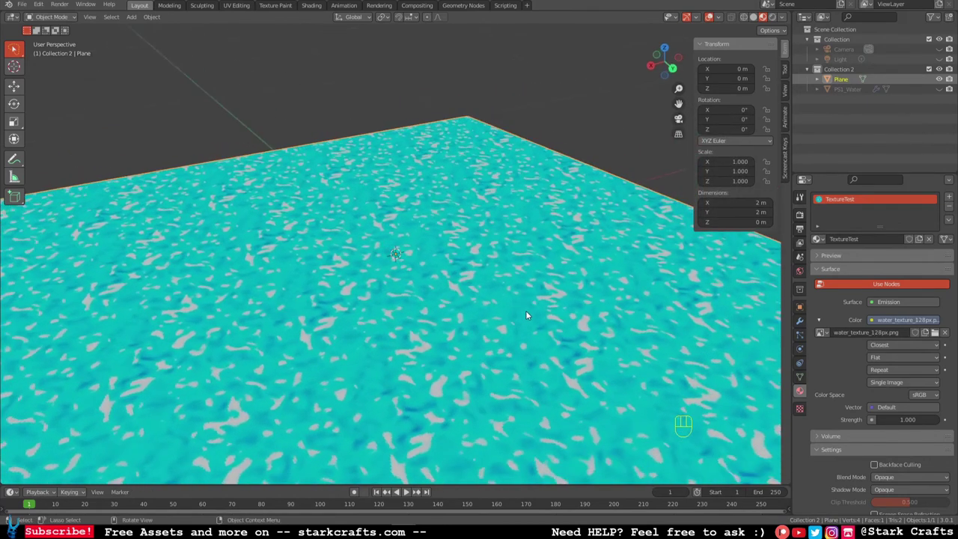
Step: Load water_texture_1K.png as the emission color image and inspect its tiling on the plane
left_click(935, 333)
left_click(448, 266)
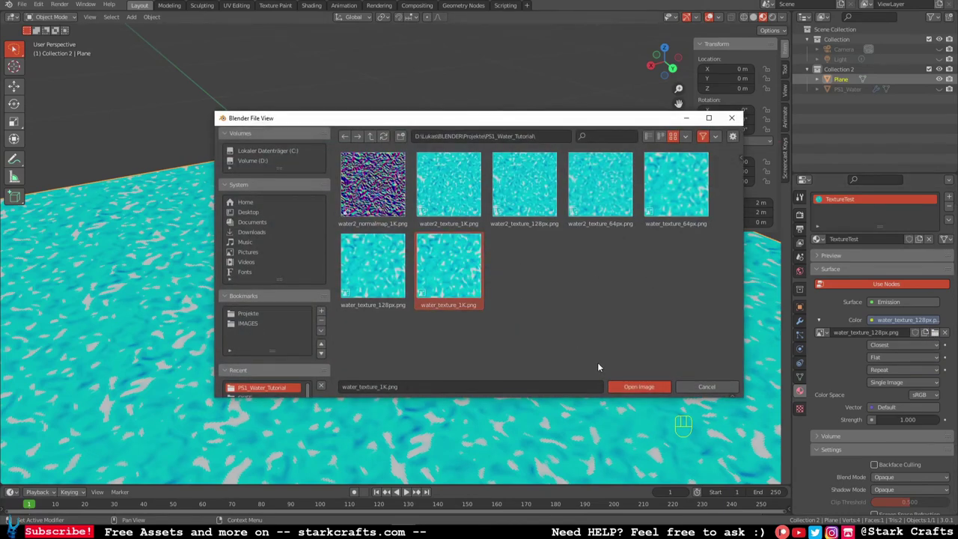
left_click(627, 386)
scroll(599, 352, "down", 4)
middle_click_drag(571, 334, 500, 289)
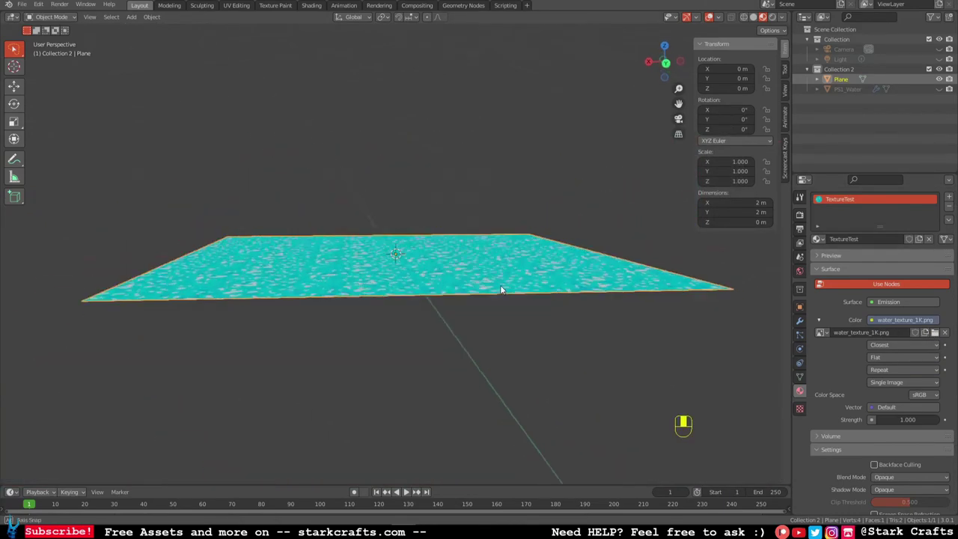
scroll(502, 286, "up", 5)
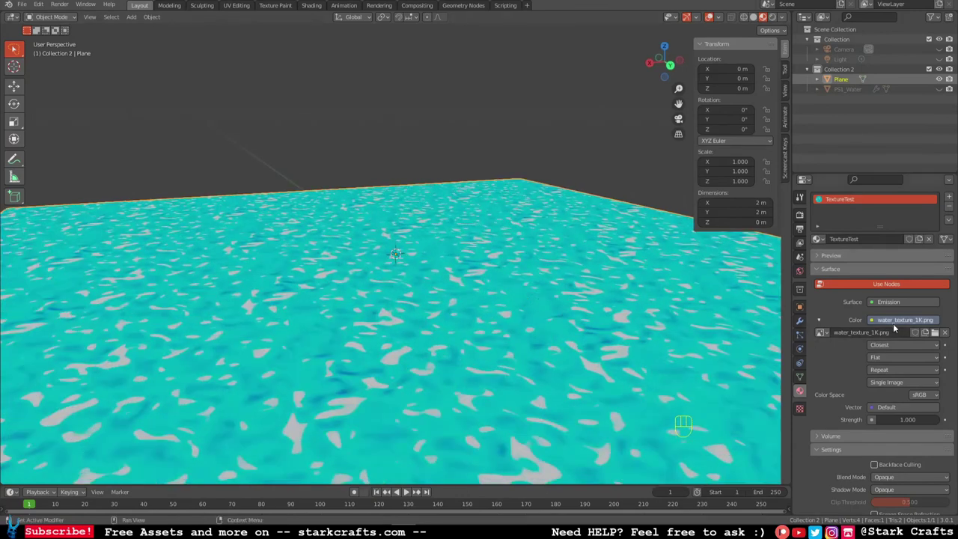
Step: Set the emission color image to water_texture_64px.png and check the tiling from above
left_click(935, 333)
left_click(690, 207)
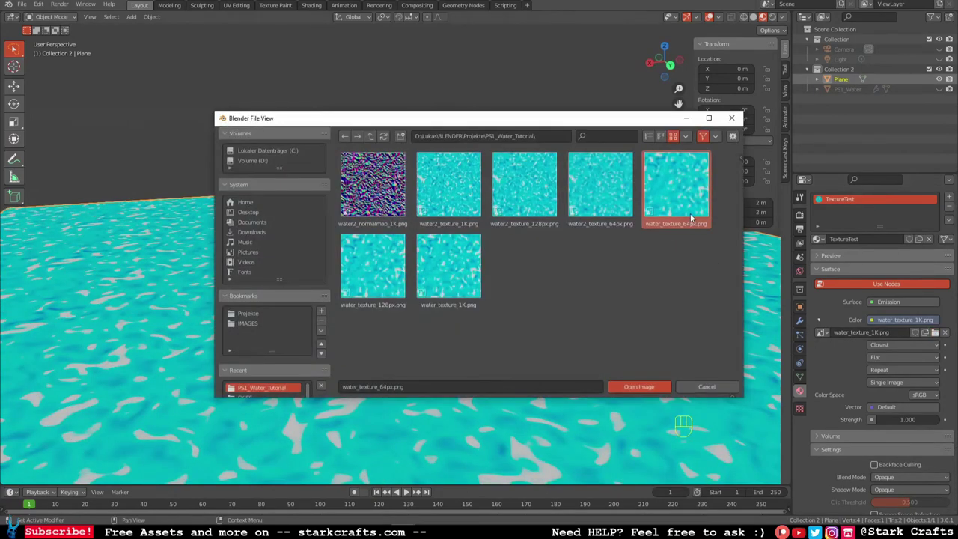
left_click(638, 386)
scroll(648, 363, "down", 2)
middle_click_drag(639, 348, 533, 395)
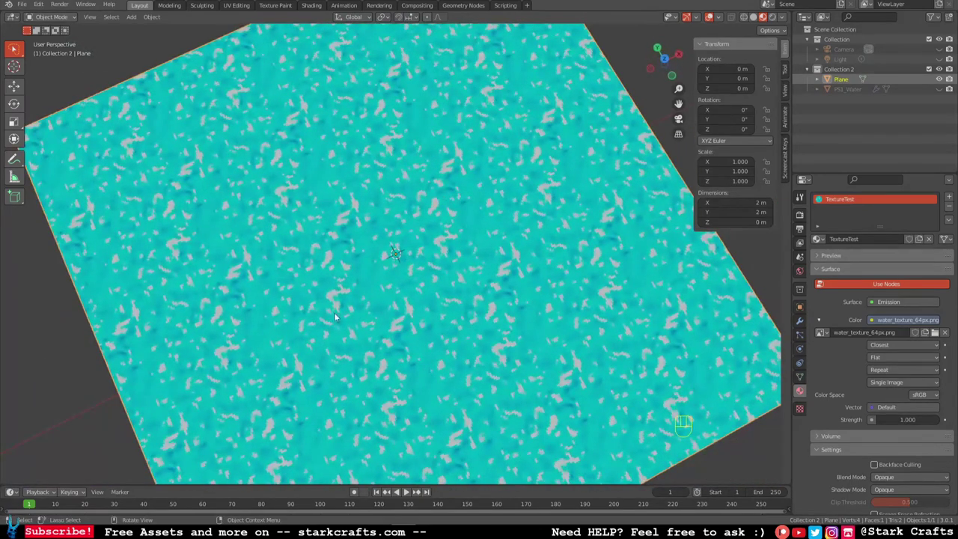
middle_click_drag(444, 303, 463, 226)
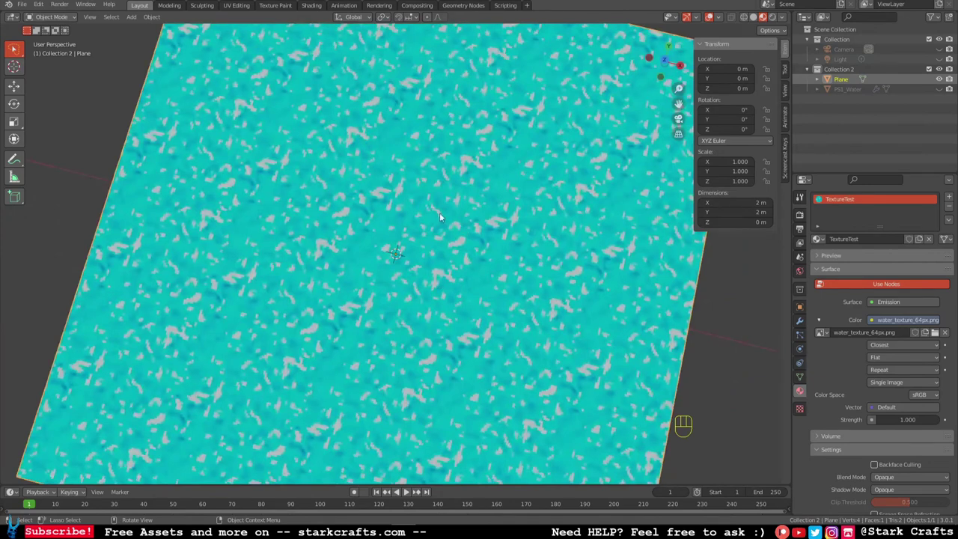
left_click(23, 4)
middle_click_drag(187, 94, 526, 247)
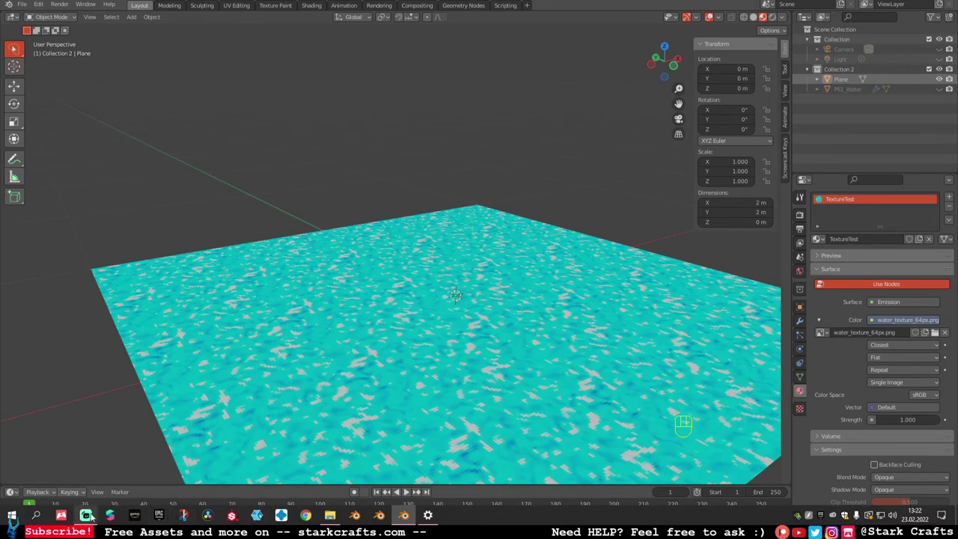
left_click(86, 515)
left_click(87, 515)
middle_click_drag(458, 330, 423, 350)
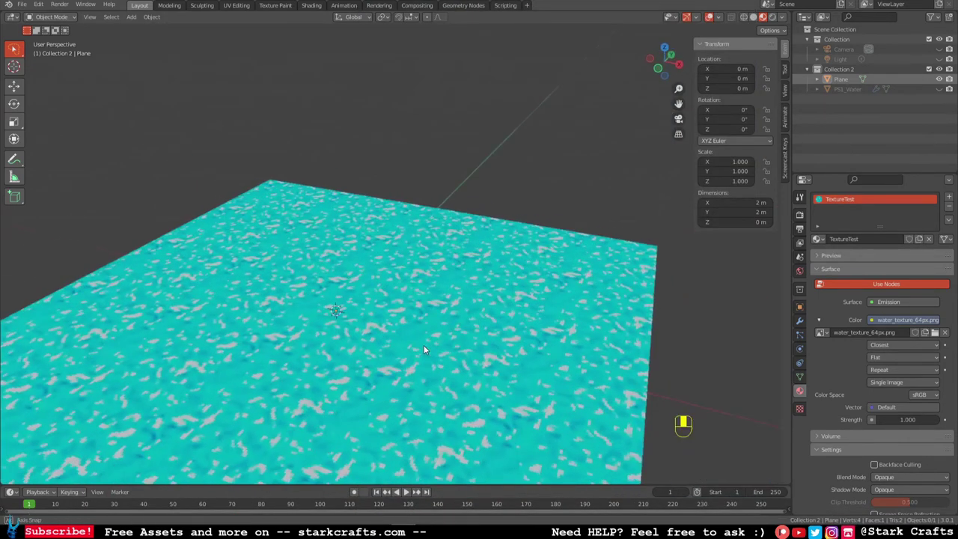
left_click(656, 75)
middle_click_drag(600, 147, 581, 188)
middle_click_drag(488, 230, 526, 146, "shift")
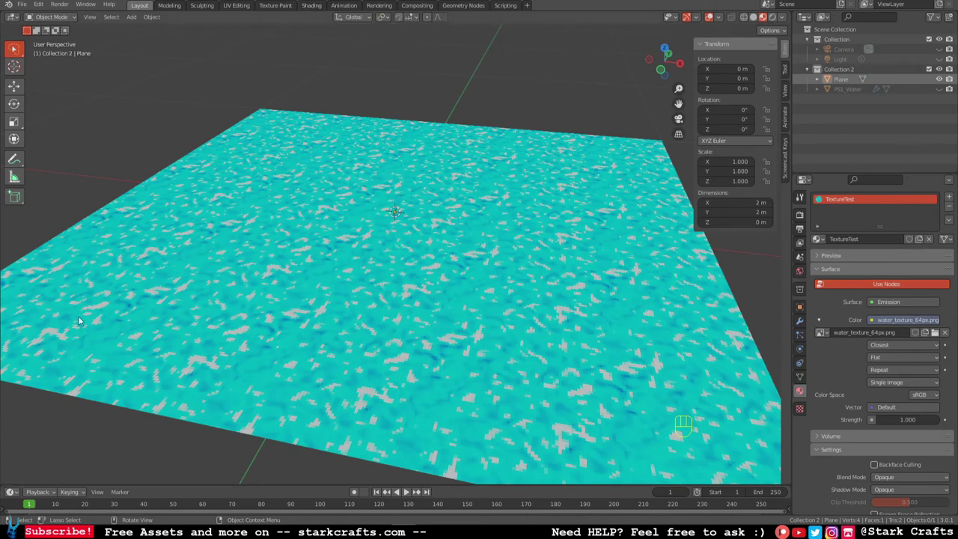
Step: Save the blend file and switch to the Shading workspace
left_click(22, 5)
left_click(35, 69)
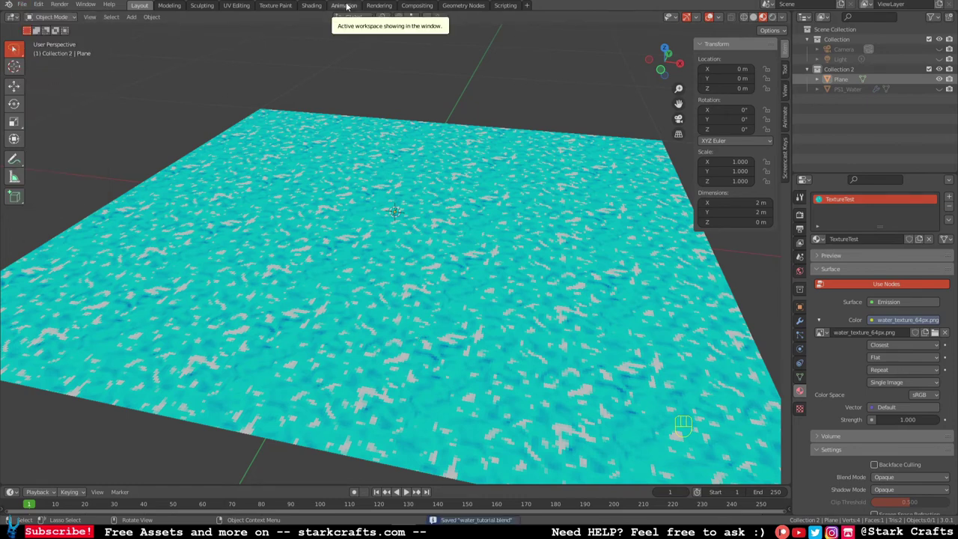
left_click(313, 6)
Step: Spread out the material's nodes, leaving more space between the Emission and Material Output nodes
middle_click_drag(433, 307, 448, 327)
left_click_drag(429, 360, 440, 317)
scroll(533, 400, "down", 1)
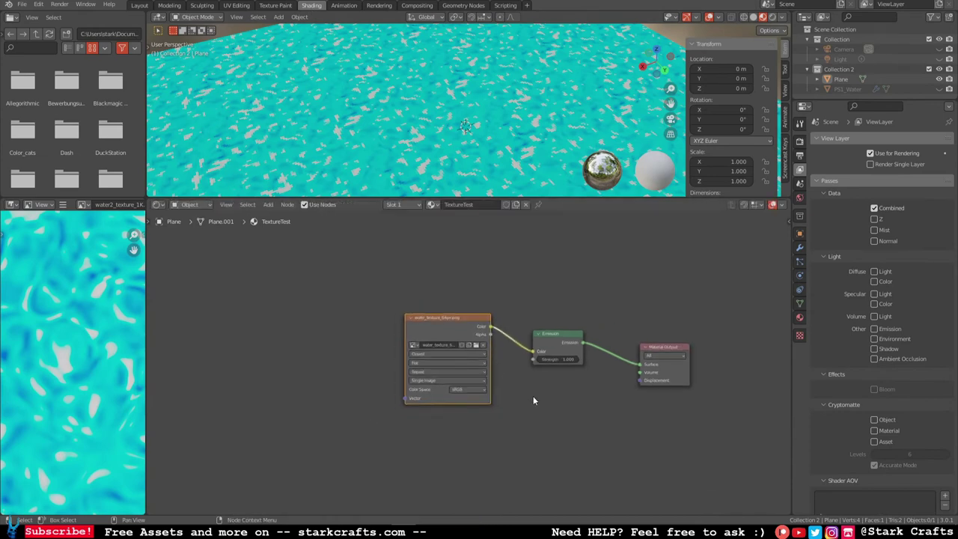
middle_click_drag(533, 400, 590, 434)
left_click_drag(608, 452, 436, 350)
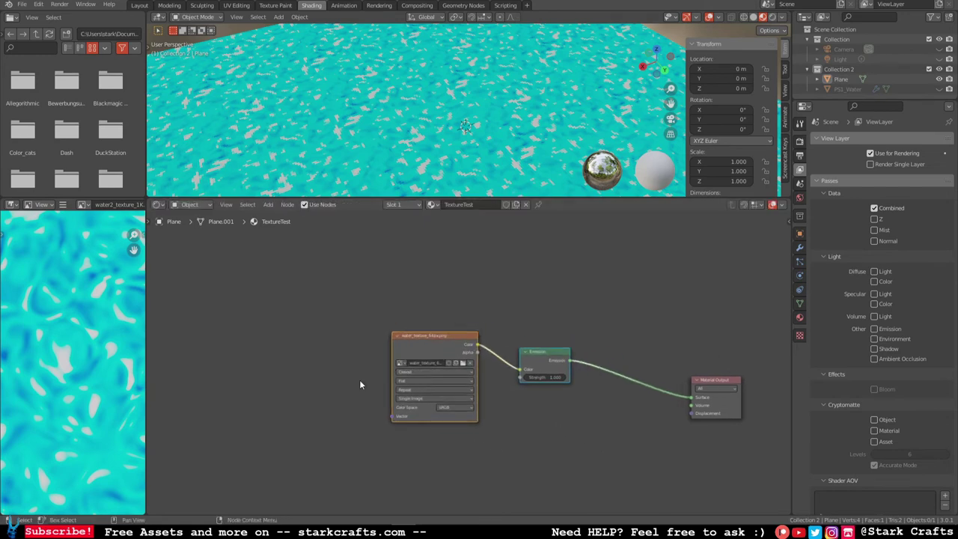
Step: Add a Mapping node and place it before the water_texture_64px.png image texture node
middle_click_drag(348, 153, 355, 135)
scroll(300, 365, "down", 4)
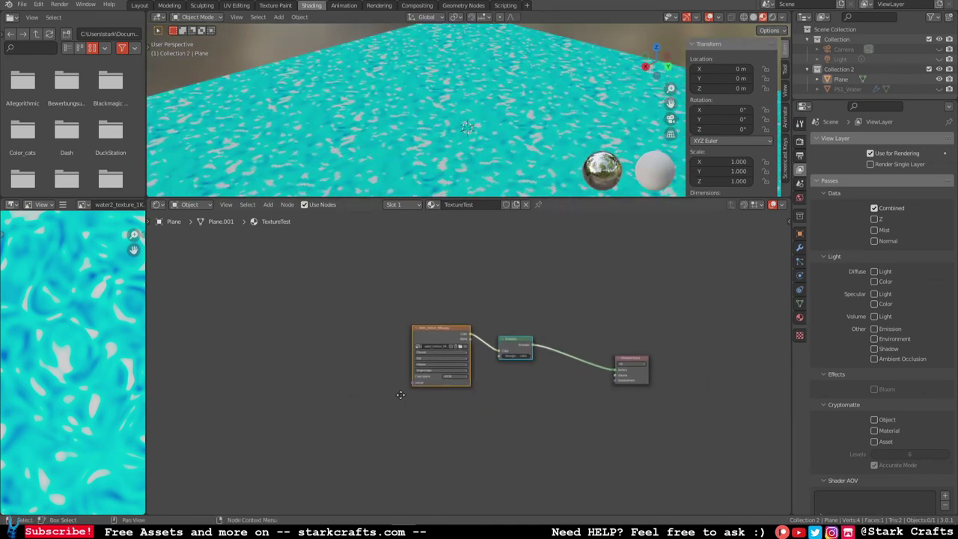
middle_click_drag(313, 306, 336, 320)
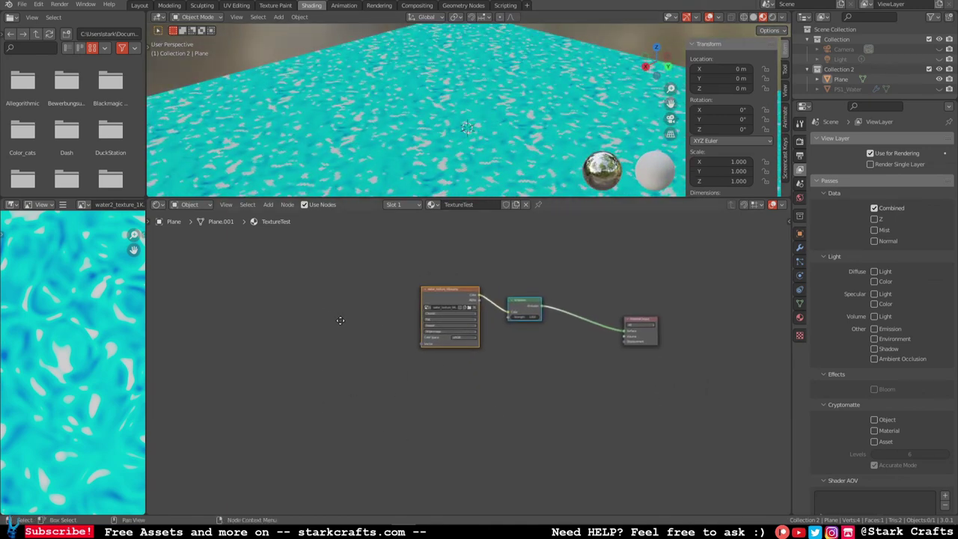
left_click(278, 207)
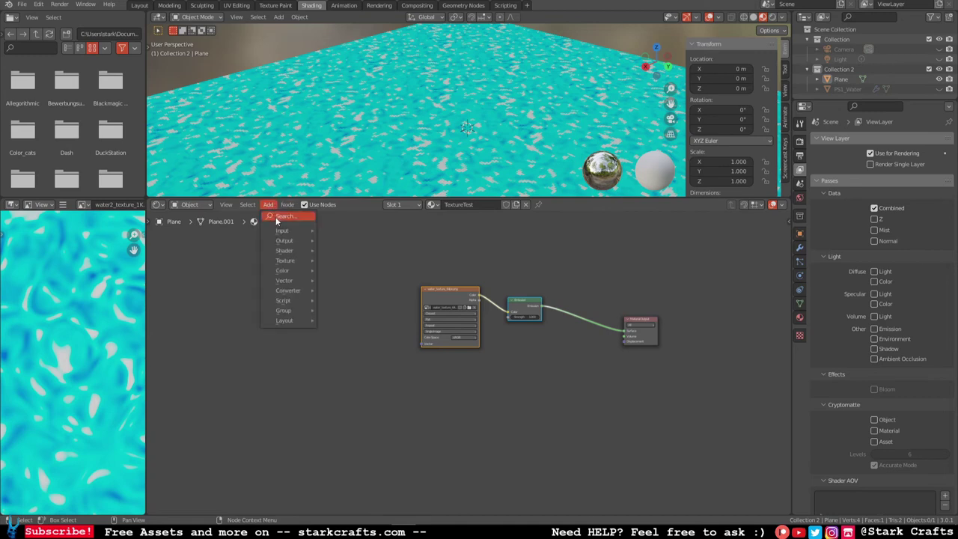
left_click(285, 216)
type("map")
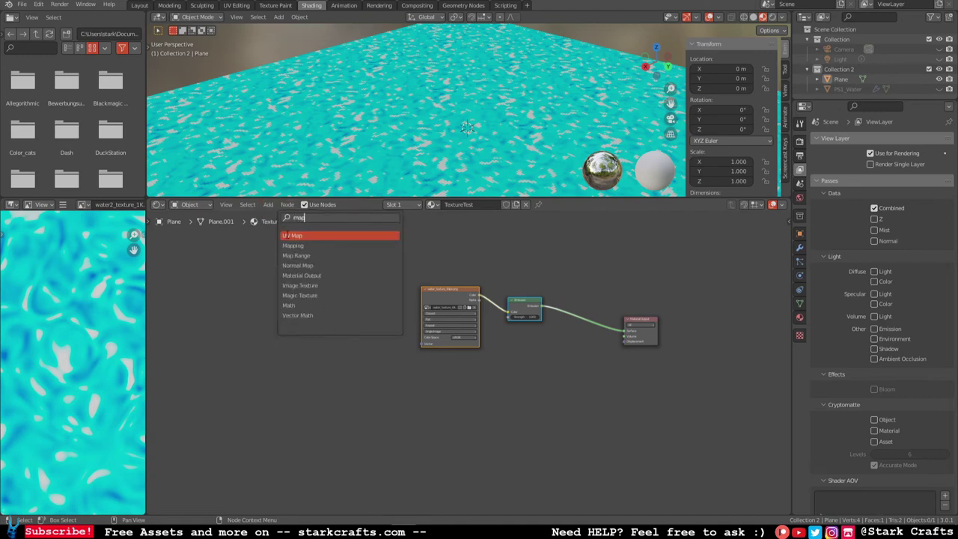
left_click(292, 246)
left_click(421, 386)
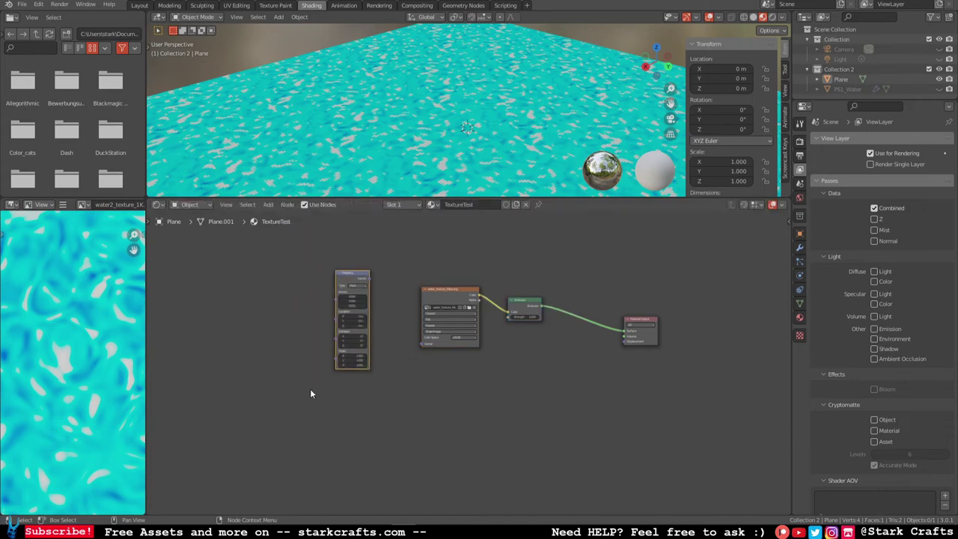
Step: Add a Texture Coordinate node and place it before the Mapping node
left_click(270, 204)
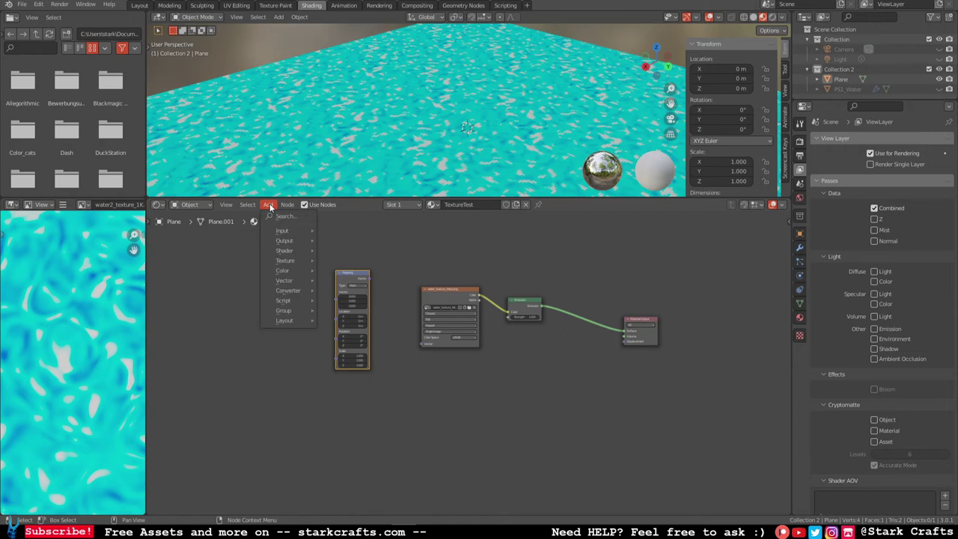
left_click(281, 216)
type("texture")
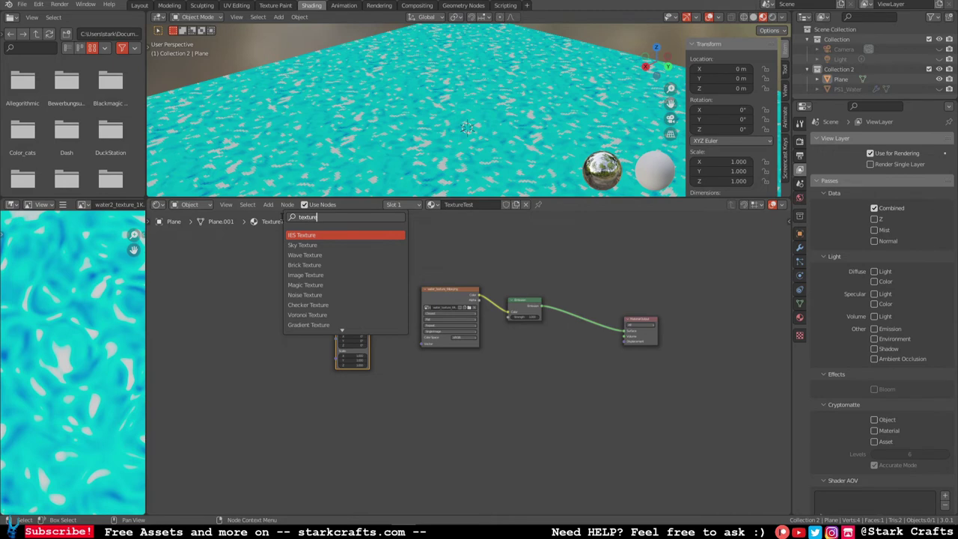
type(" co")
key("Down")
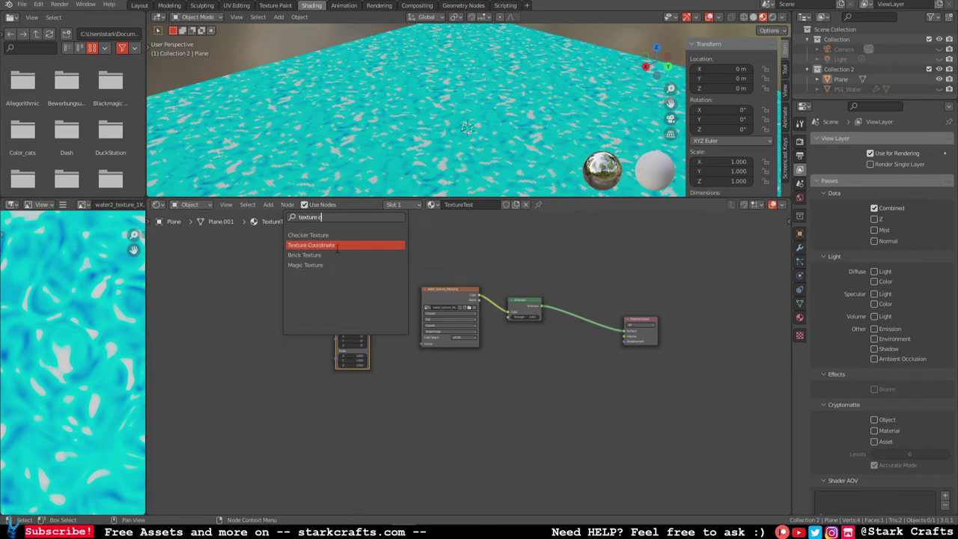
key("Return")
left_click(304, 385)
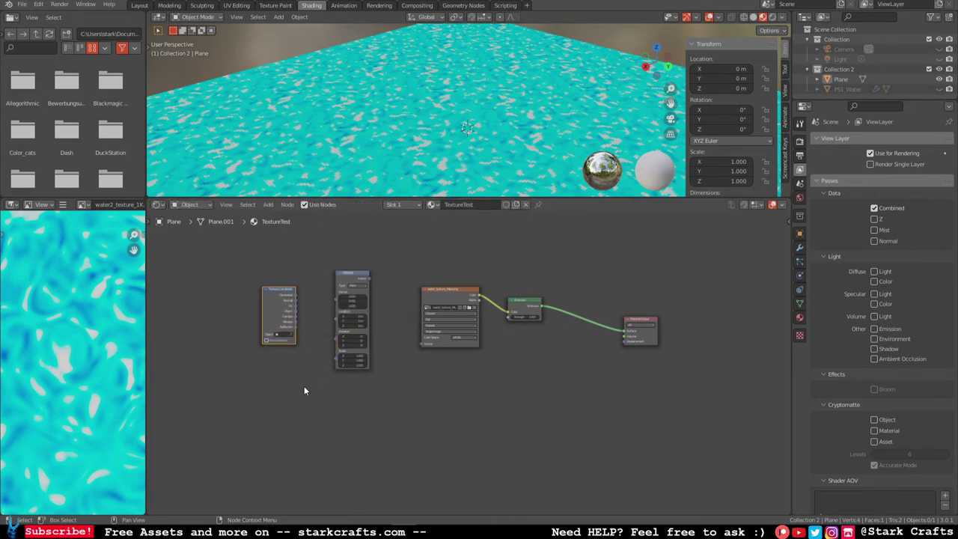
Step: Connect the UV output to the Mapping node's Vector input, and the Mapping output to the image texture's Vector input
scroll(303, 386, "up", 3)
scroll(255, 380, "up", 1)
middle_click_drag(254, 380, 290, 341)
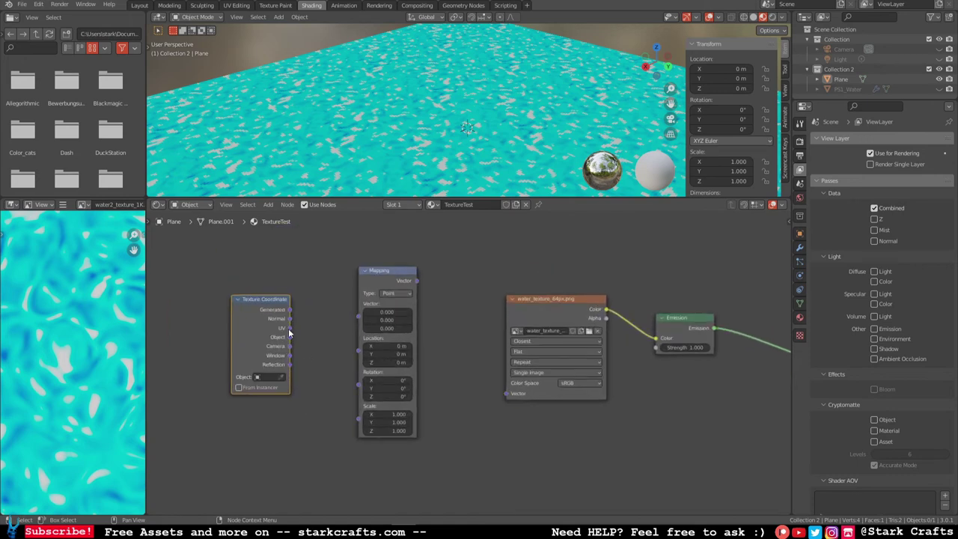
left_click_drag(290, 328, 358, 315)
left_click(416, 280)
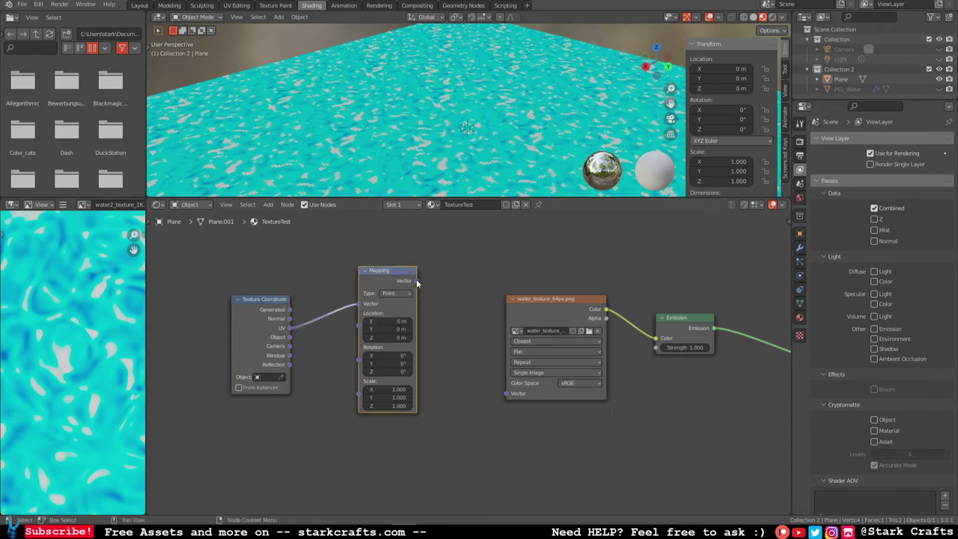
left_click_drag(416, 280, 506, 393)
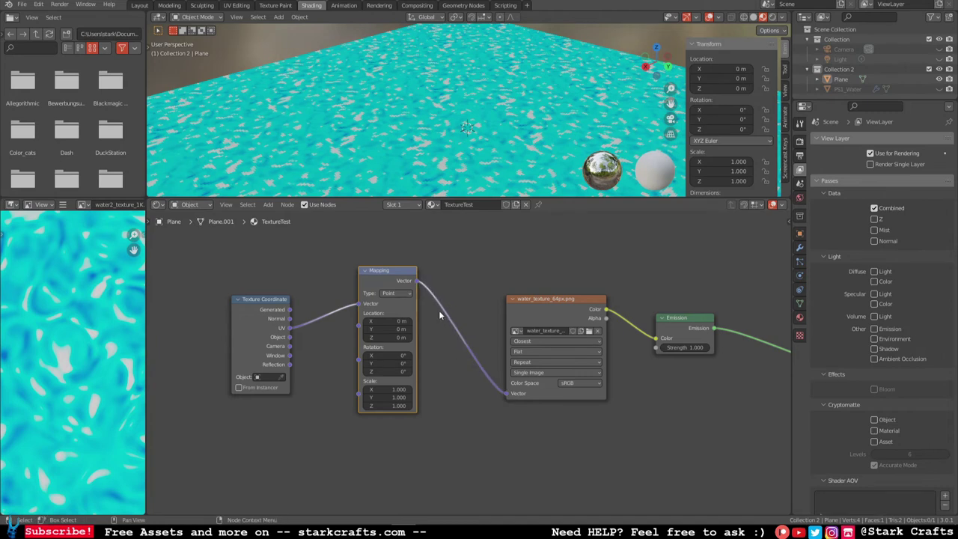
Step: Split off an area beneath the shader node editor, turn it into a Timeline, and enlarge it
scroll(440, 314, "down", 2)
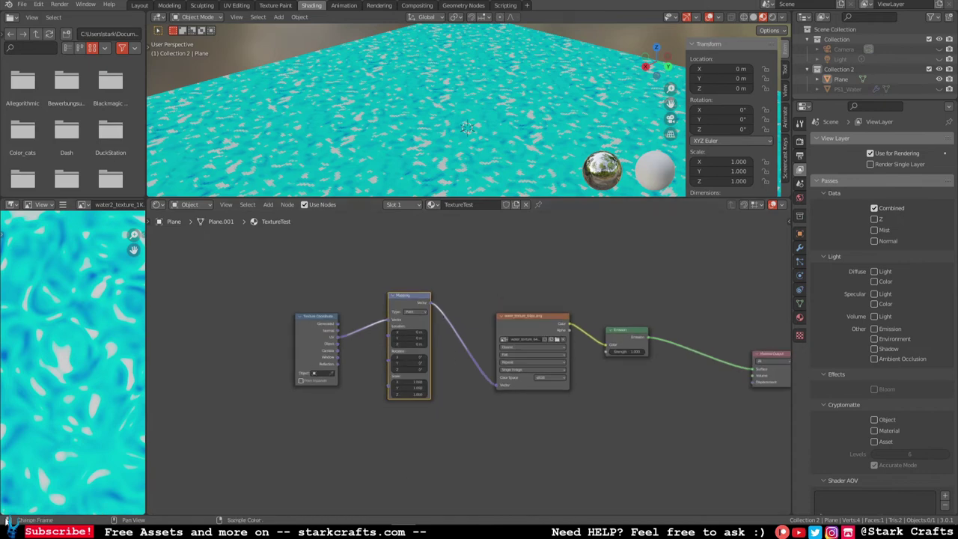
left_click_drag(3, 517, 3, 206)
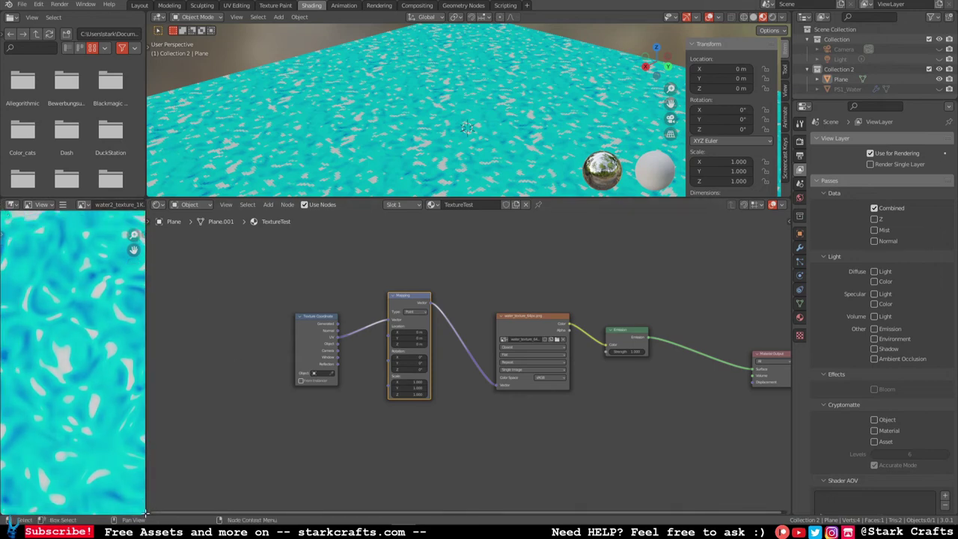
mouse_move(147, 506)
left_mouse_down()
mouse_move(153, 451)
mouse_move(158, 462)
mouse_move(176, 432)
mouse_move(150, 493)
left_mouse_up()
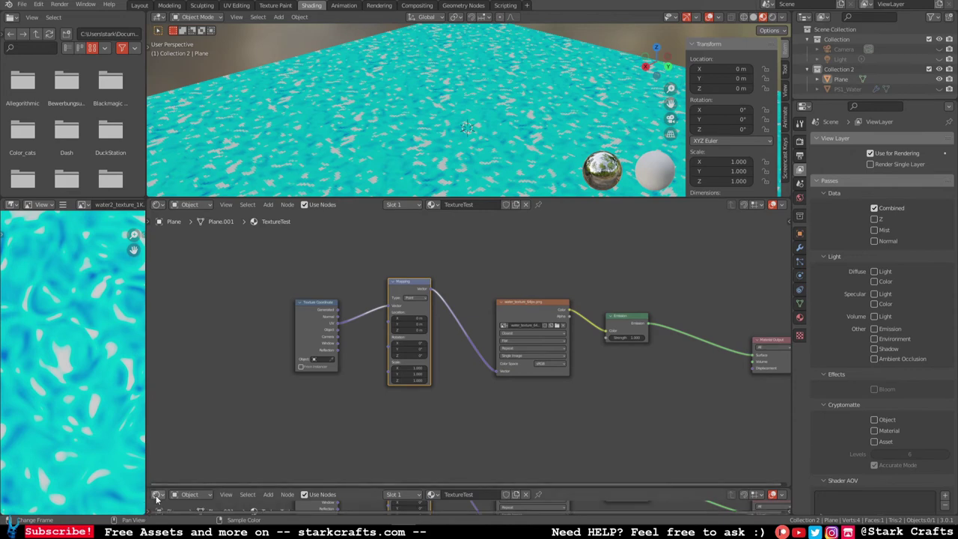
left_click(157, 495)
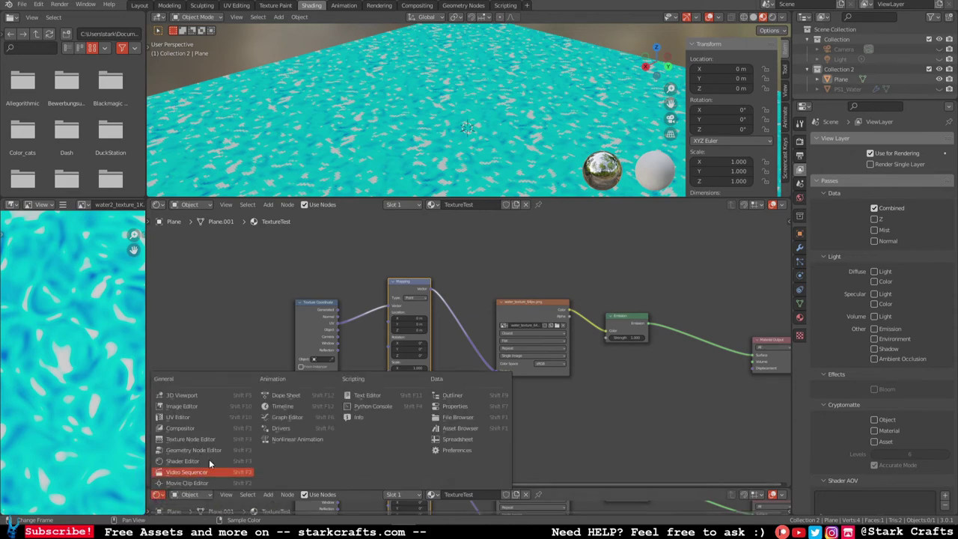
left_click(300, 405)
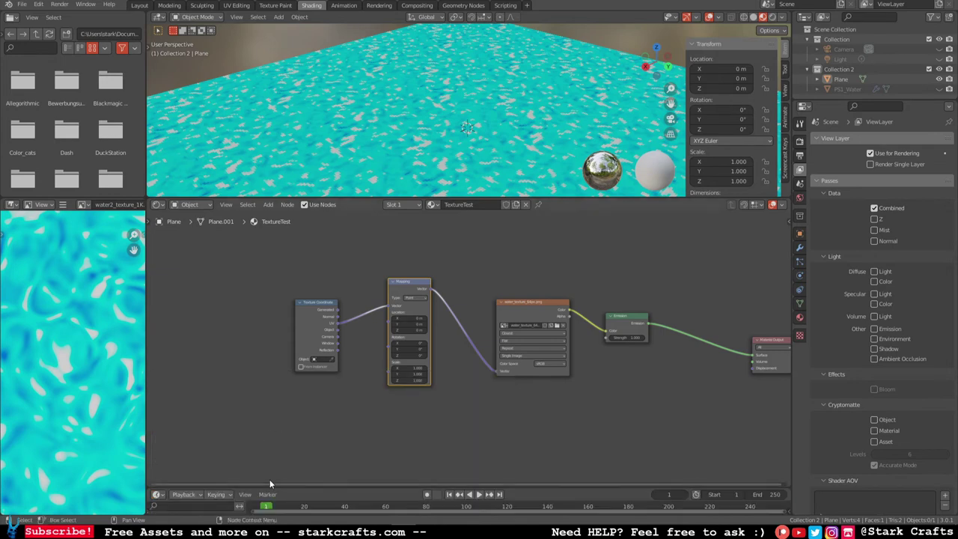
left_click_drag(302, 486, 302, 431)
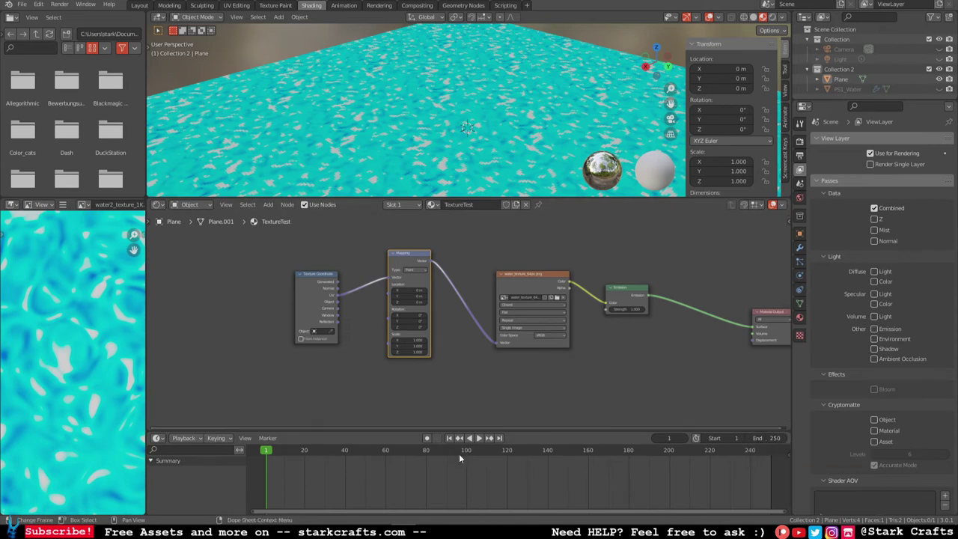
Step: Try an end frame of 100 for the animation and restore it to 250
left_click(771, 437)
type("100")
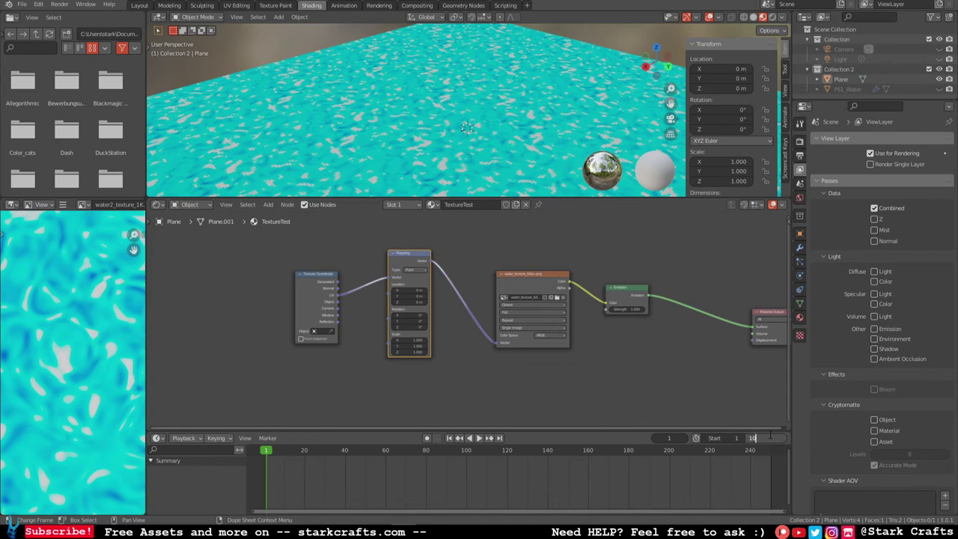
key("Return")
left_click(763, 438)
type("250")
key("Return")
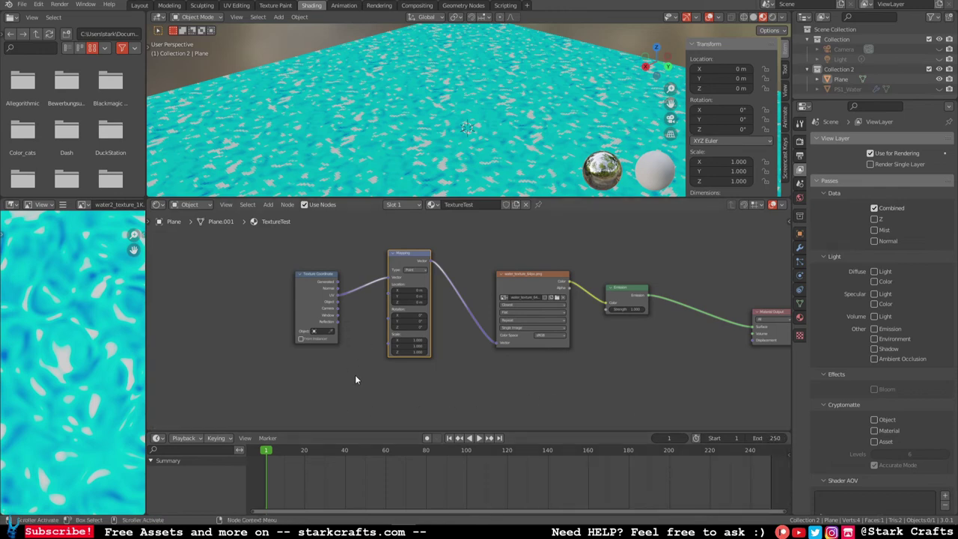
Step: Enlarge the 3D viewport, try rendered shading, return to material preview, and view the plane from another angle
scroll(355, 374, "up", 1)
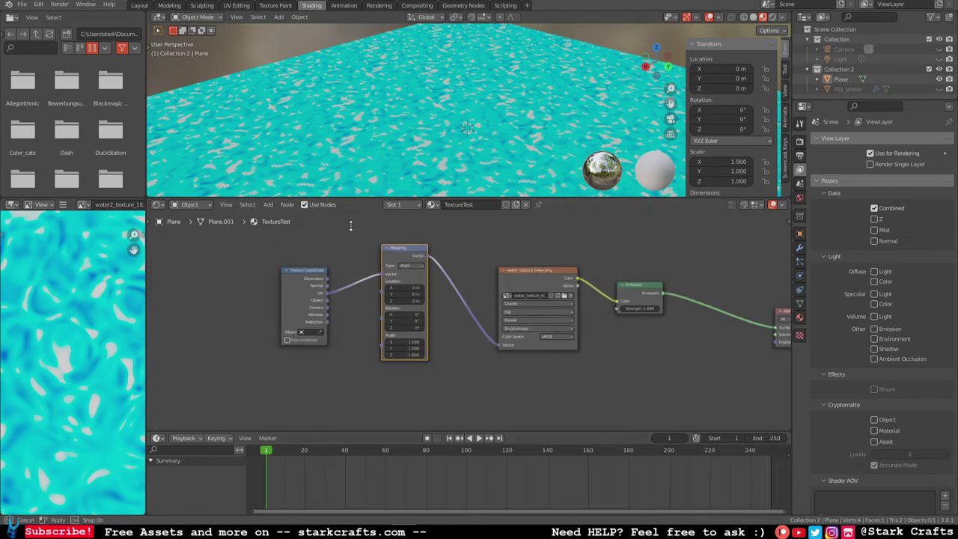
left_click_drag(351, 199, 362, 241)
middle_click_drag(453, 358, 458, 388)
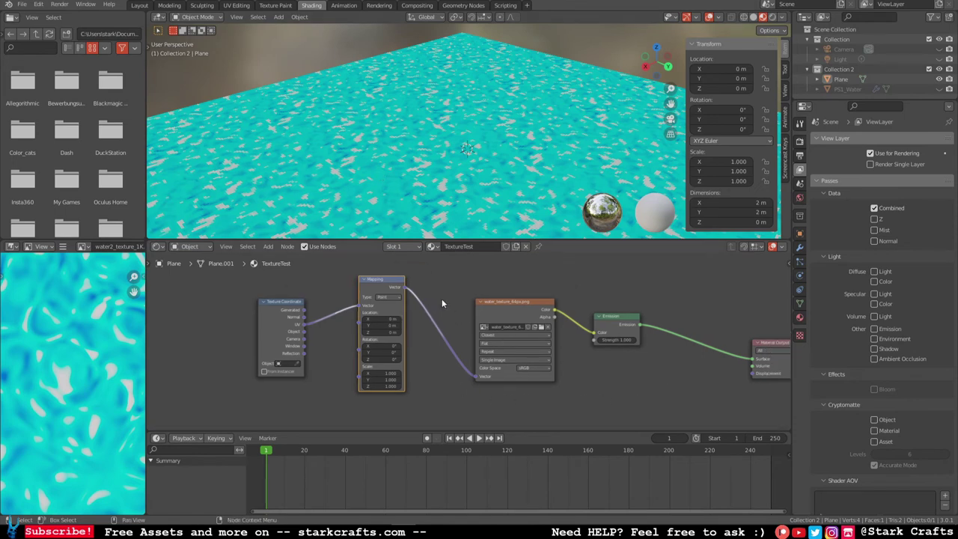
left_click(772, 17)
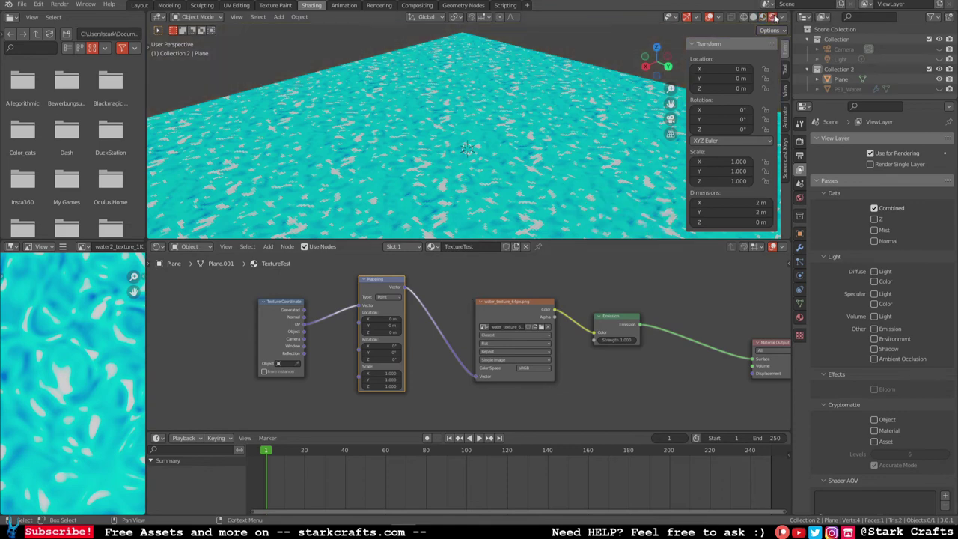
left_click(763, 17)
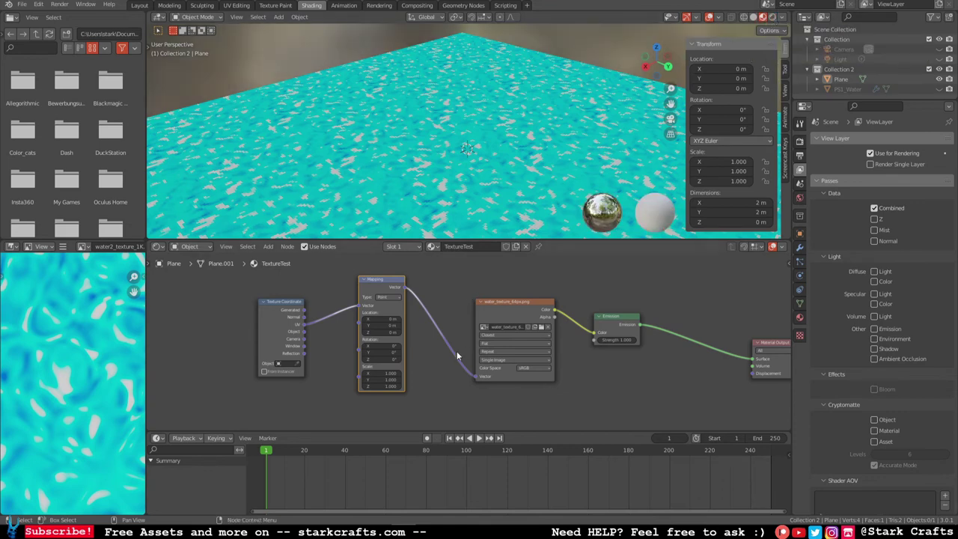
scroll(441, 356, "up", 1)
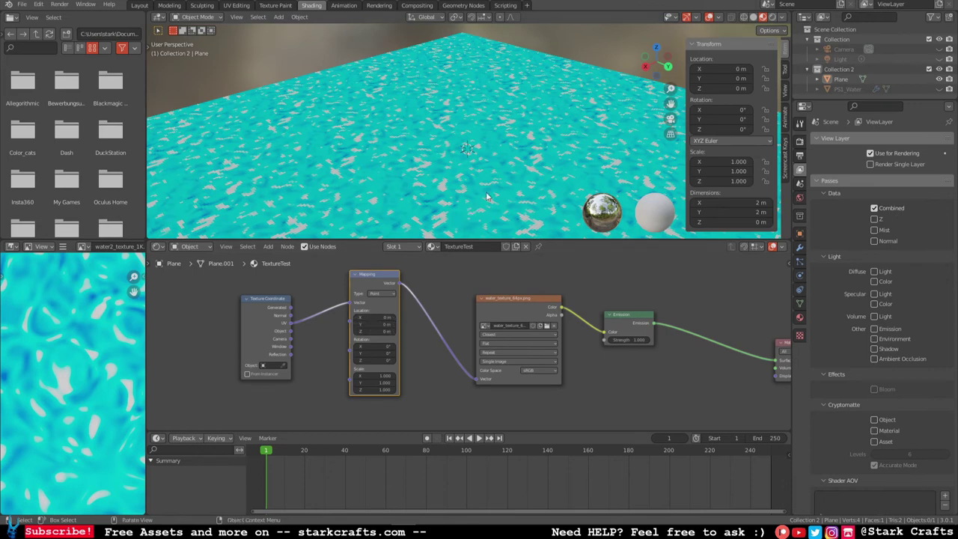
left_click_drag(642, 53, 479, 105)
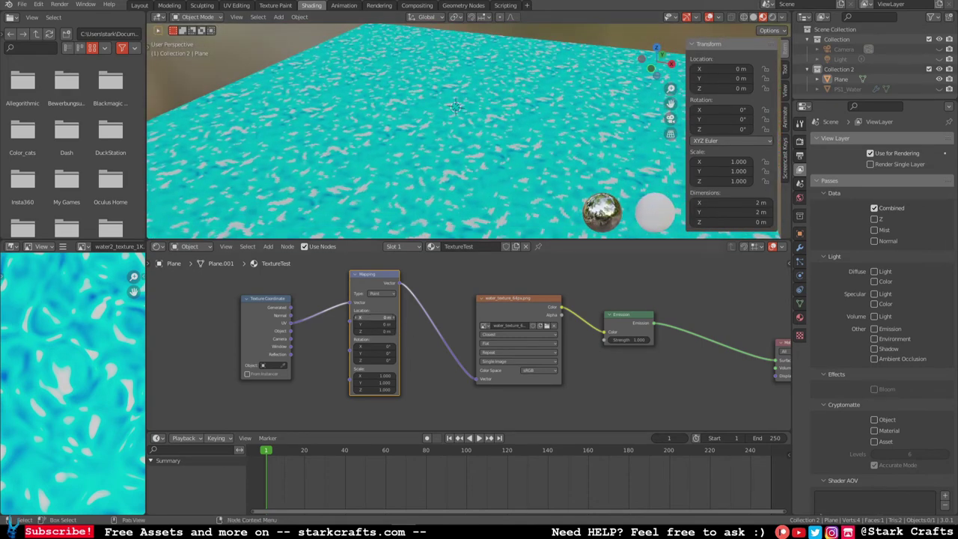
Step: Try shifting the Mapping node's X location to preview the texture sliding, and reset it to 0
mouse_move(374, 317)
left_mouse_down()
mouse_move(434, 318)
mouse_move(359, 317)
left_mouse_up()
mouse_move(374, 317)
left_mouse_down()
mouse_move(352, 317)
mouse_move(372, 315)
left_mouse_up()
left_click(373, 316)
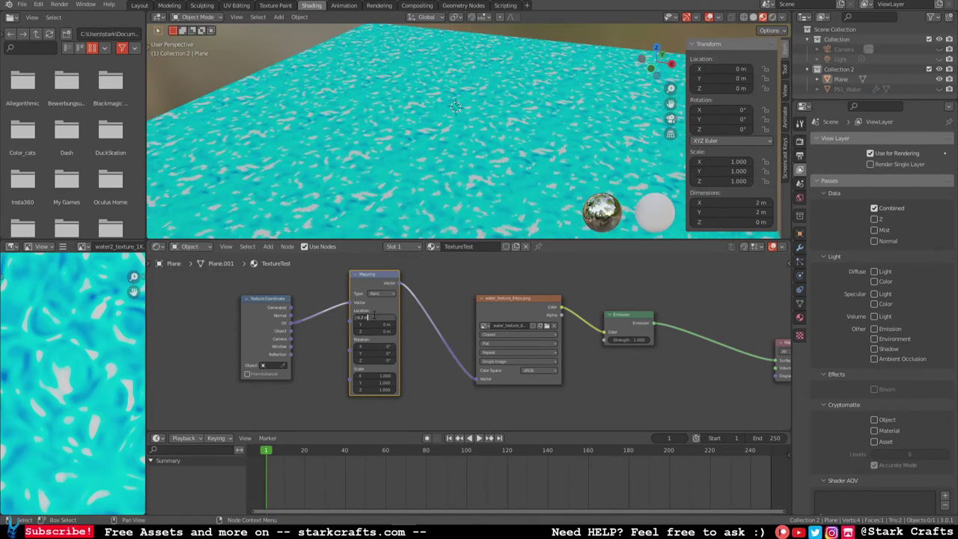
type("0")
key("Return")
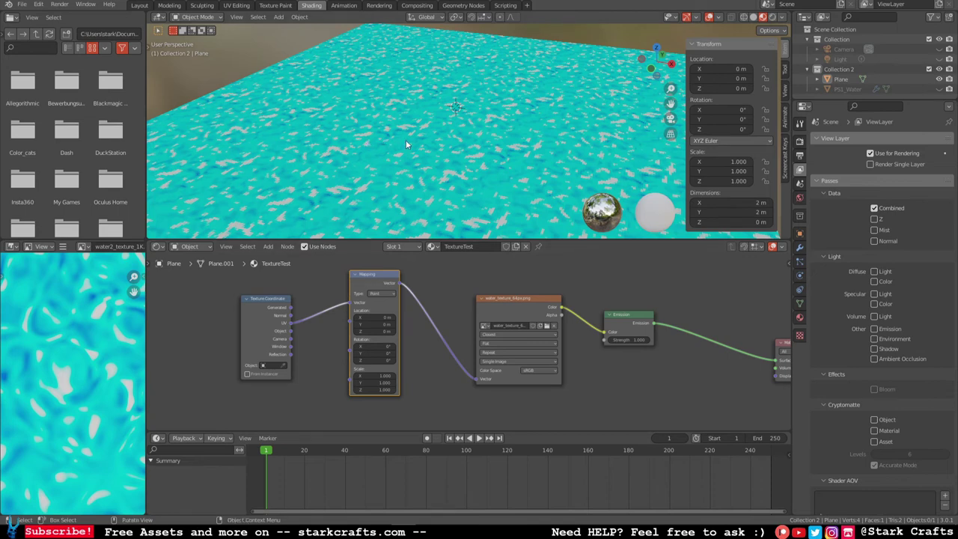
Step: Insert keyframes for the Mapping node's location of 0 m at frame 1, and enlarge the Timeline area
left_click(379, 317)
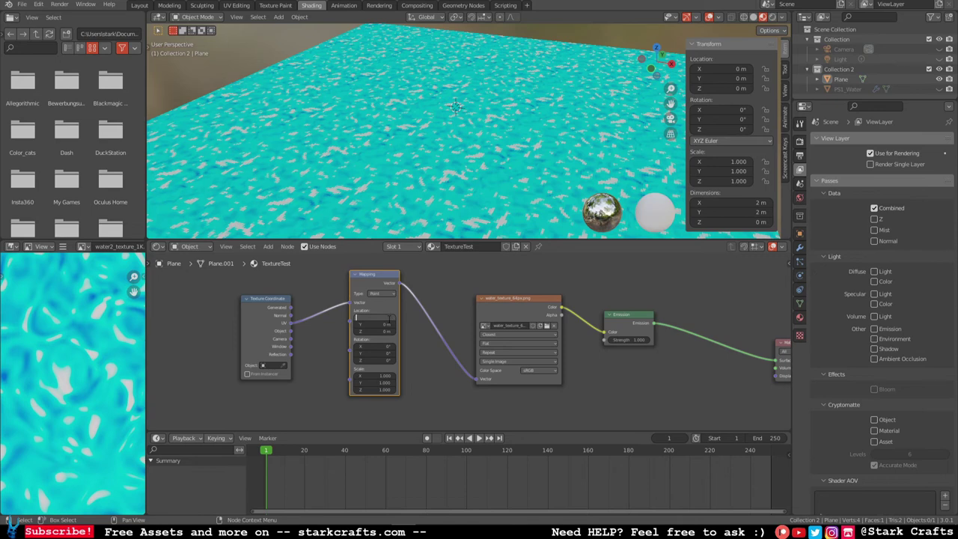
key("Return")
right_click(382, 318)
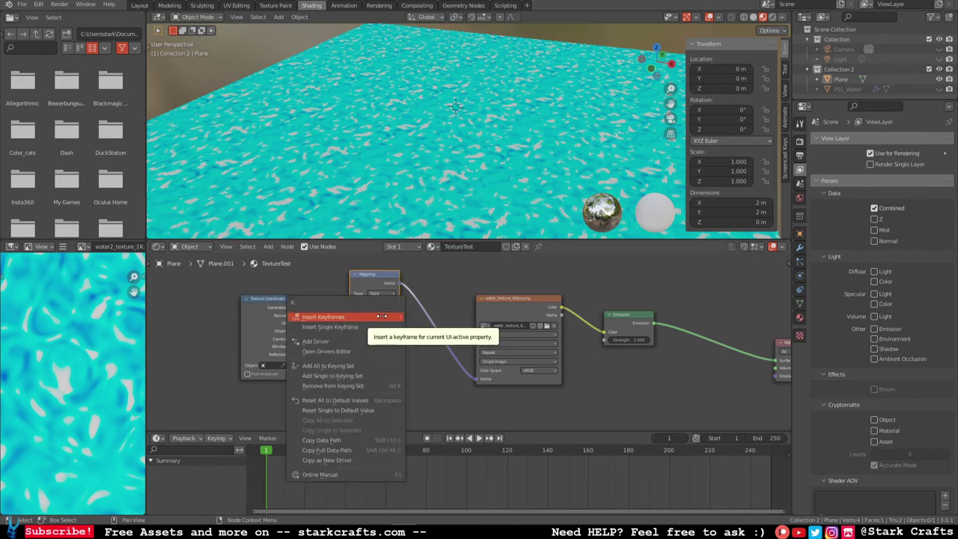
left_click(323, 317)
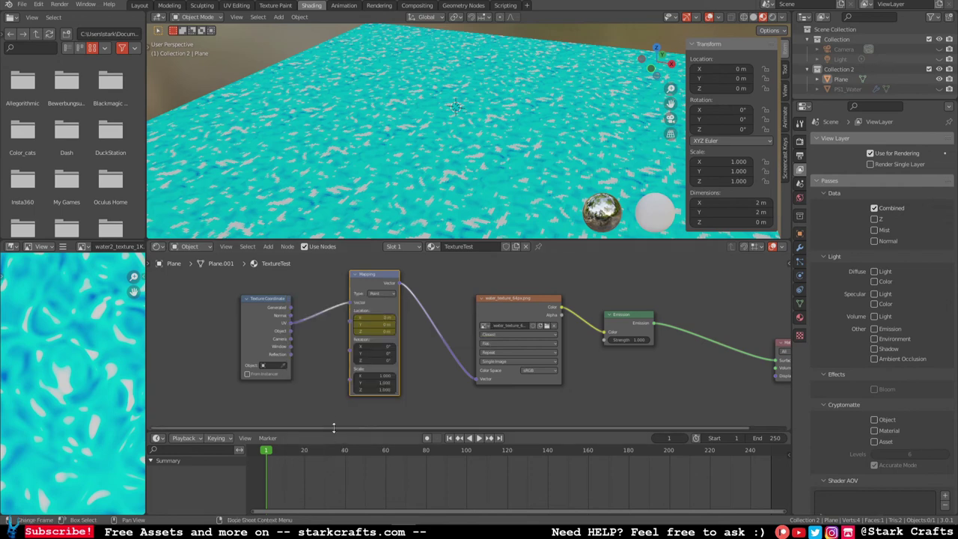
left_click_drag(295, 432, 299, 402)
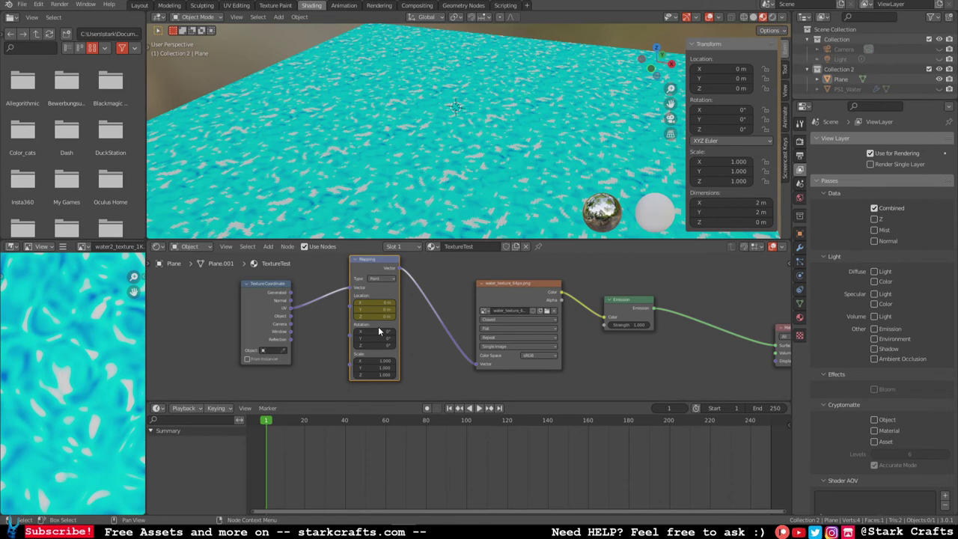
Step: At frame 250, set the Mapping node's X and Y location to 2 m and insert location keyframes
scroll(297, 431, "up", 2)
key("Home")
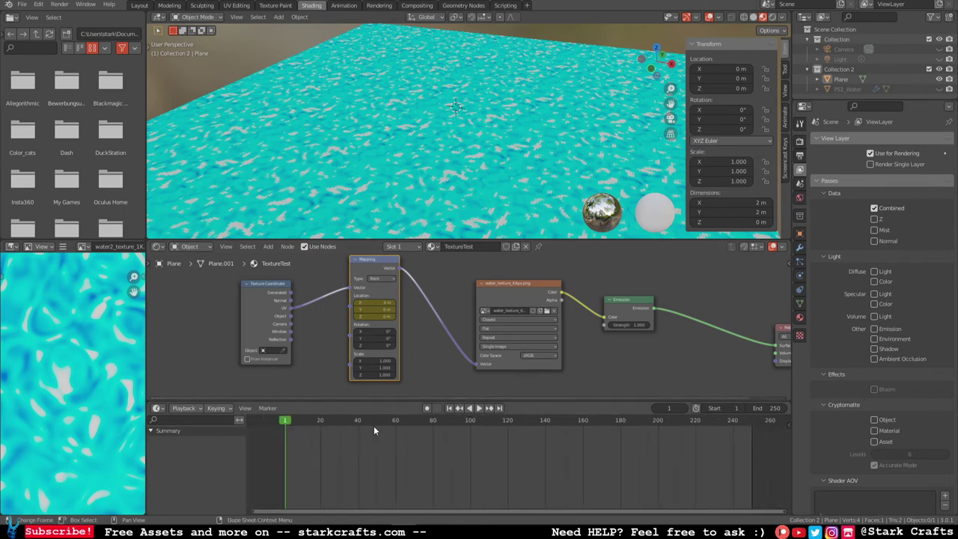
left_click_drag(341, 421, 752, 424)
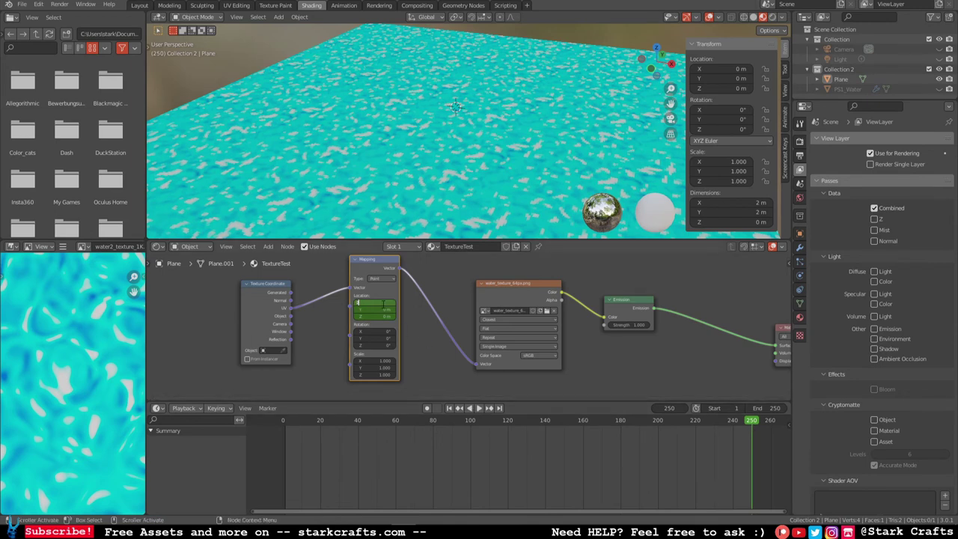
left_click_drag(382, 303, 383, 309)
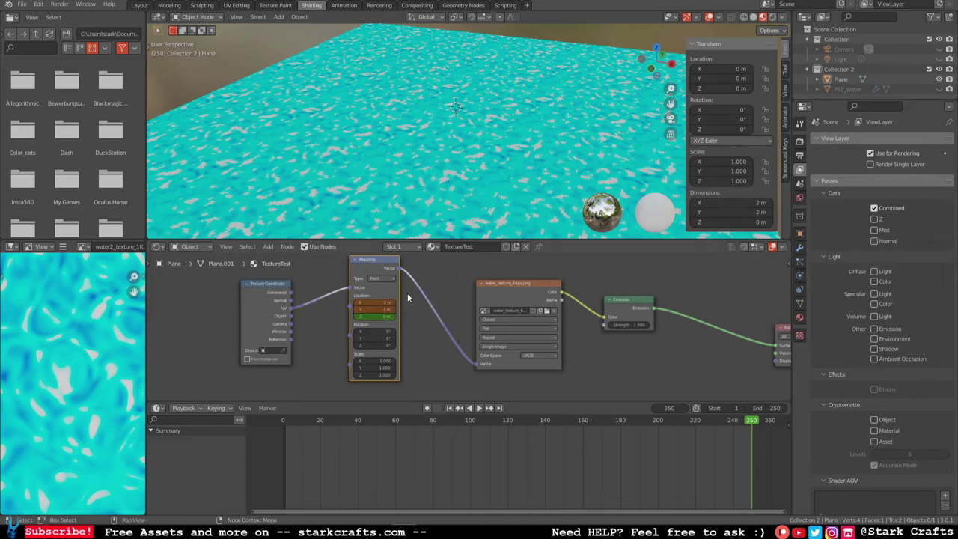
right_click(366, 306)
left_click(366, 307)
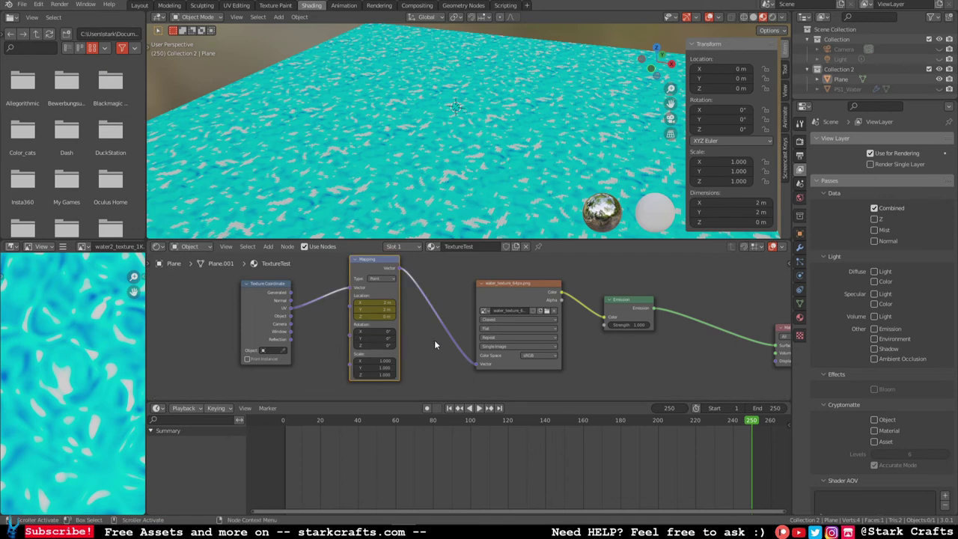
scroll(434, 340, "down", 2)
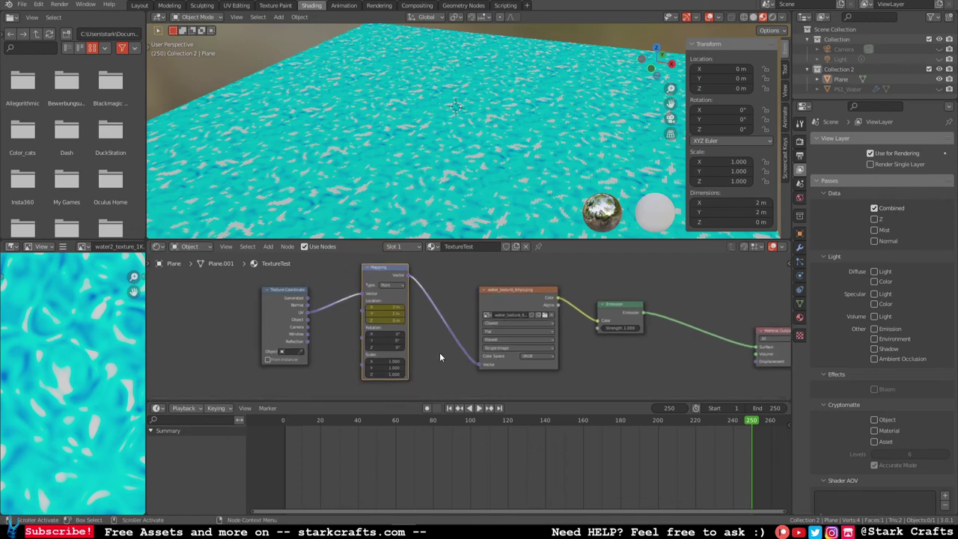
Step: Select the water plane to list its keyframes and play the animation from frame 0 to check the texture's motion
left_click(473, 112)
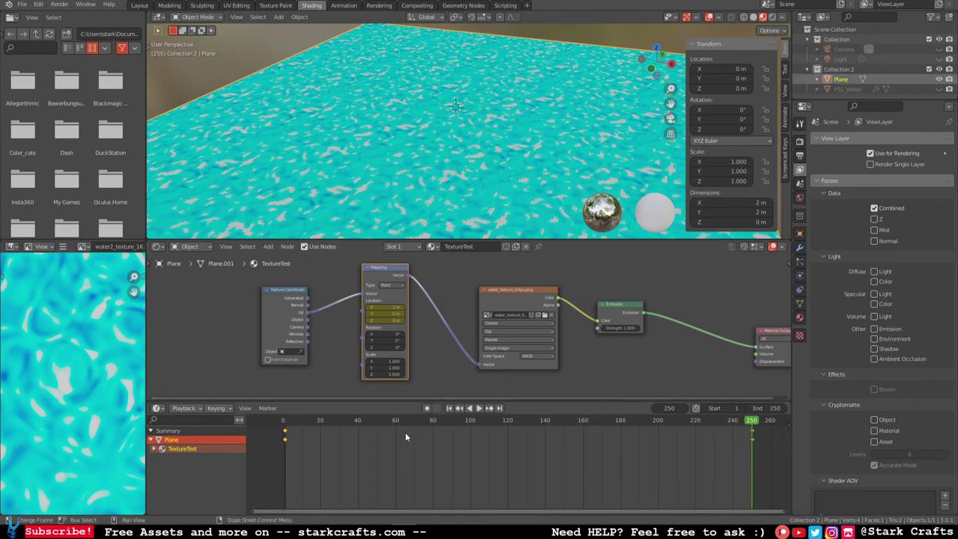
left_click_drag(298, 420, 283, 425)
key("space")
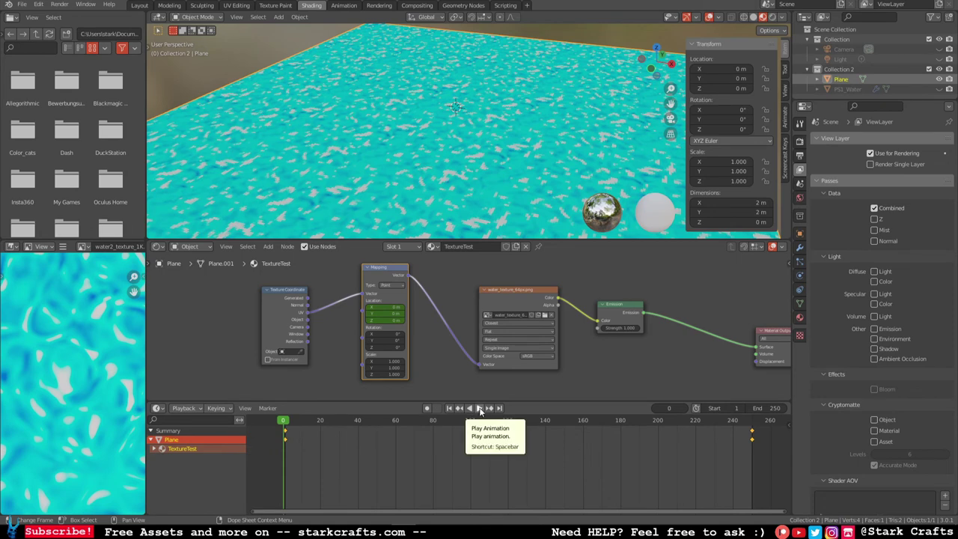
left_click(479, 408)
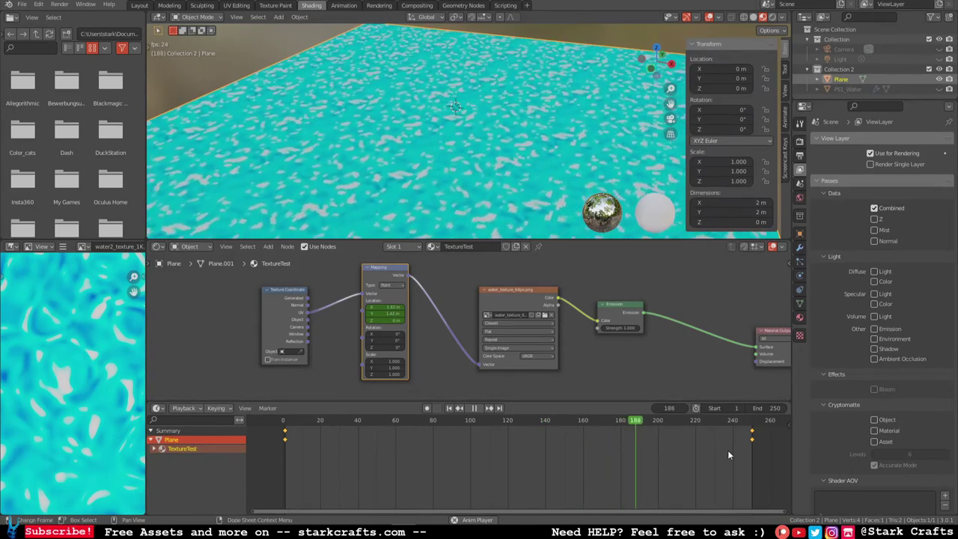
key("space")
Step: Set the interpolation mode of all the plane's keyframes to Linear
left_click_drag(263, 458, 758, 425)
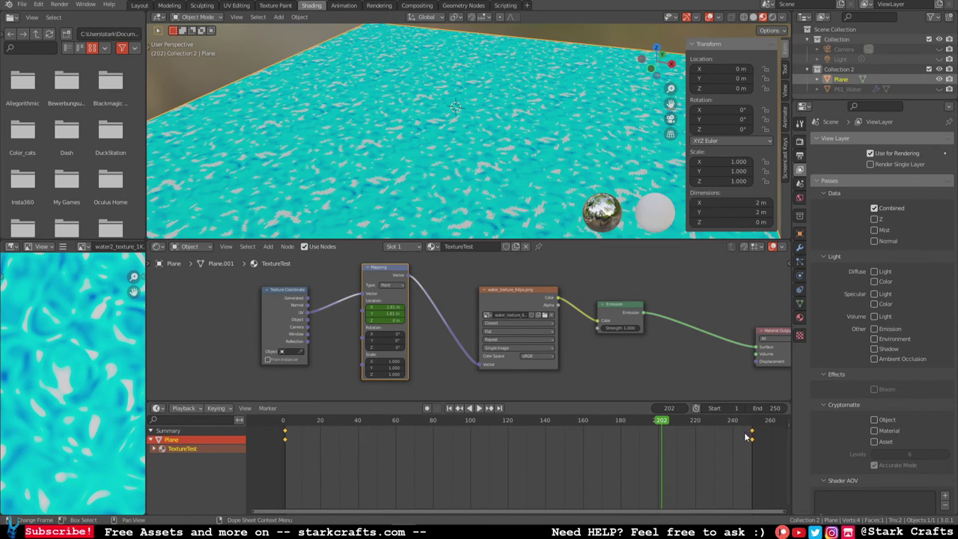
right_click(749, 436)
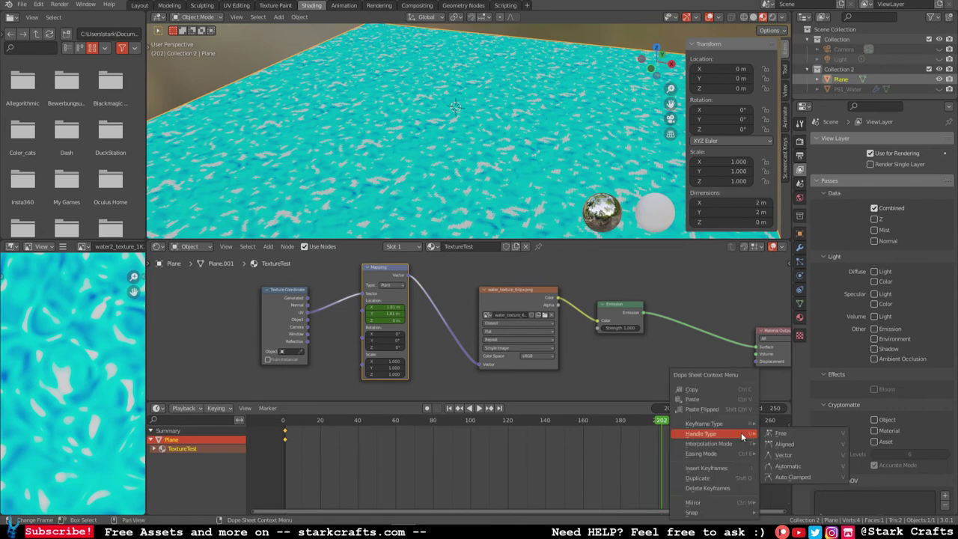
mouse_move(720, 443)
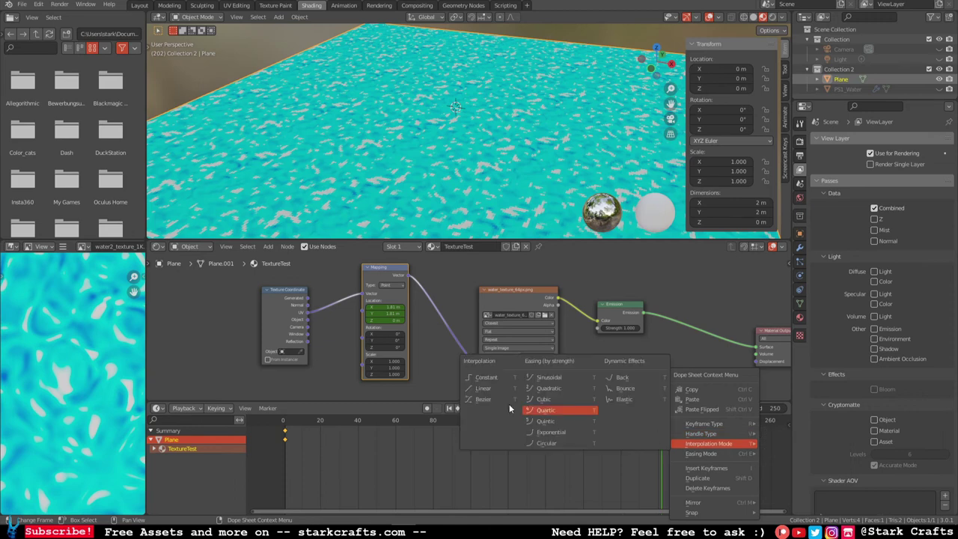
left_click(494, 389)
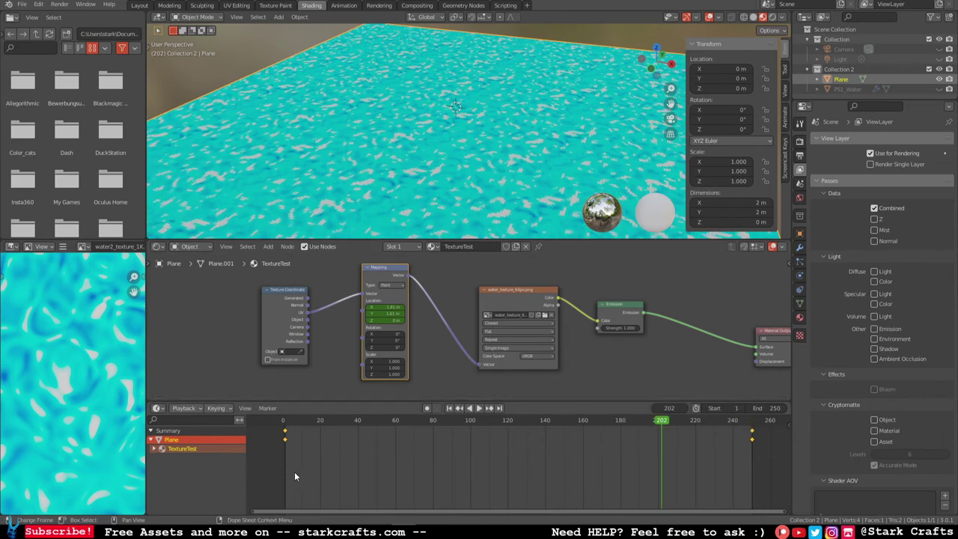
Step: Play the animation from frame 0 to check the water's sliding speed with linear interpolation
left_click(285, 421)
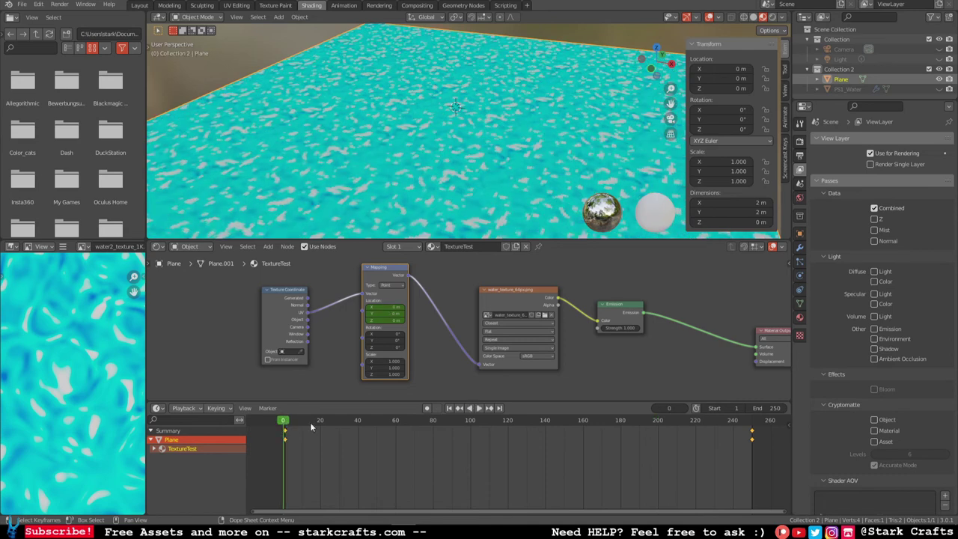
left_click(480, 409)
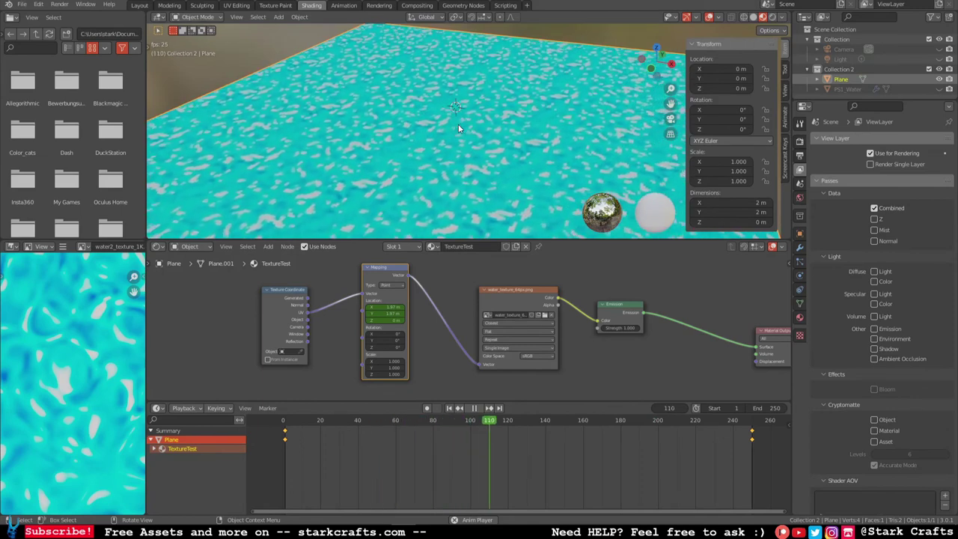
left_click(473, 408)
scroll(434, 286, "down", 3)
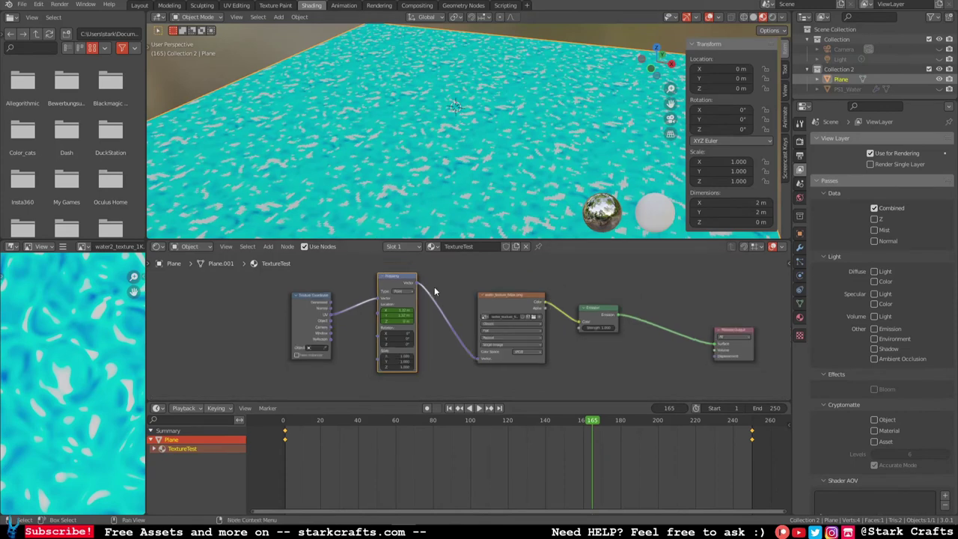
Step: Play the looping water animation while examining the plane from low, steep and zoomed-out angles
middle_click_drag(324, 161, 361, 154)
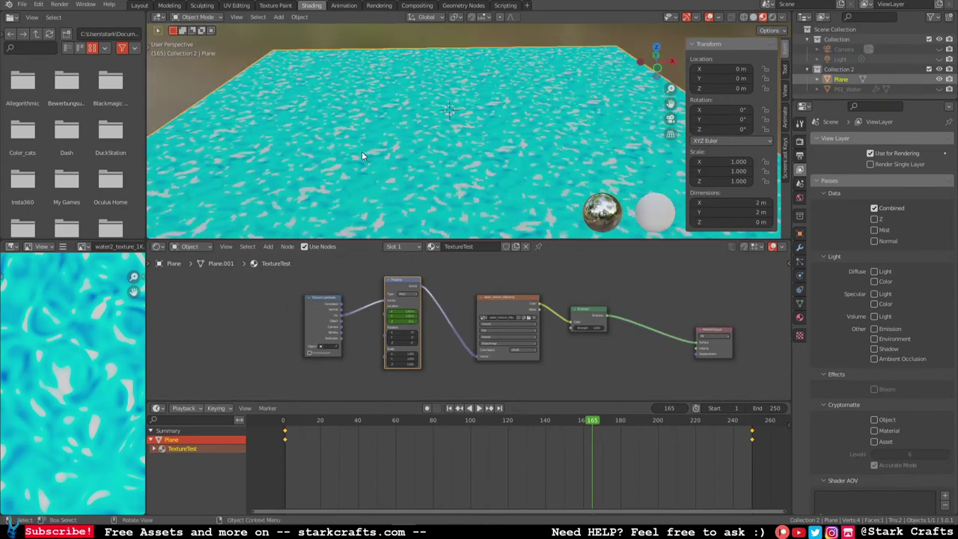
key("space")
middle_click_drag(482, 133, 506, 119)
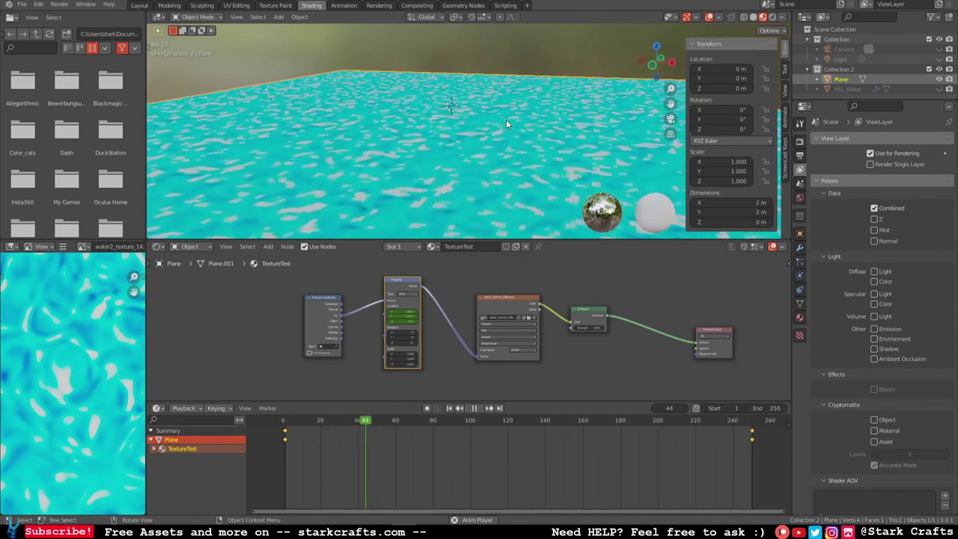
scroll(442, 141, "down", 3)
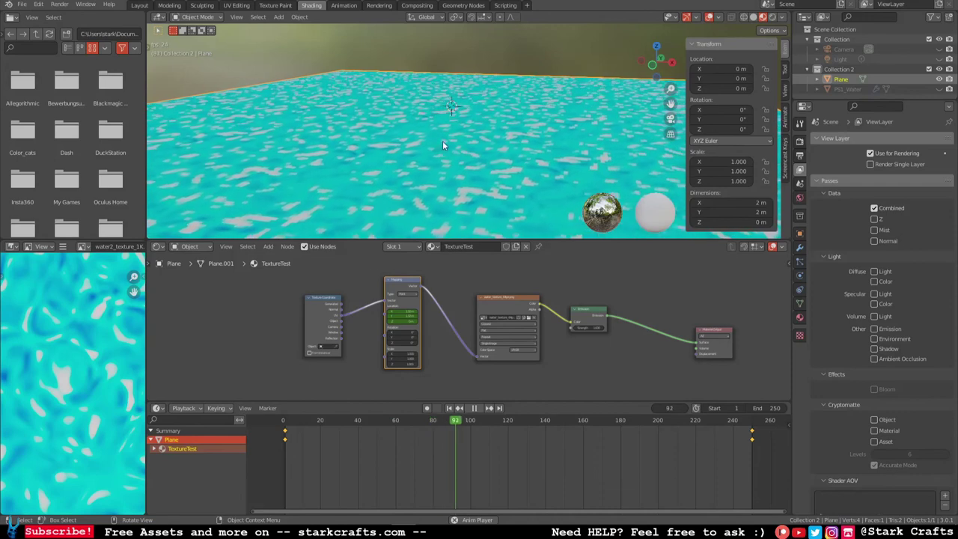
middle_click_drag(463, 232, 464, 191)
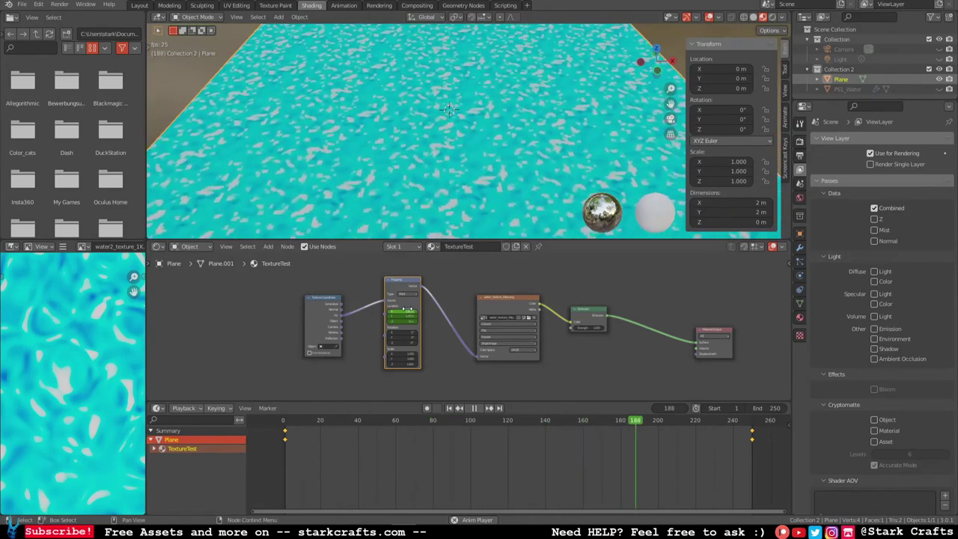
scroll(420, 321, "up", 3)
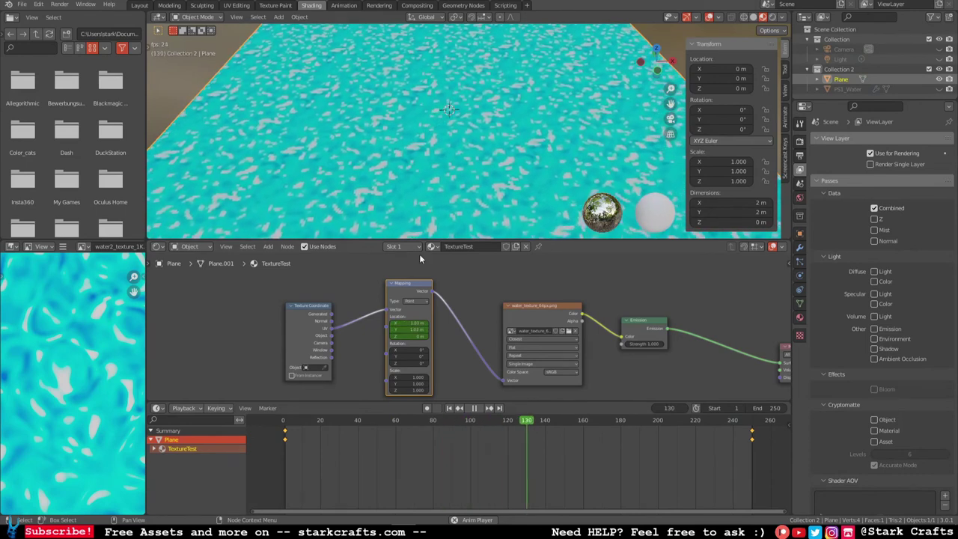
scroll(440, 165, "down", 4)
middle_click_drag(440, 165, 578, 42)
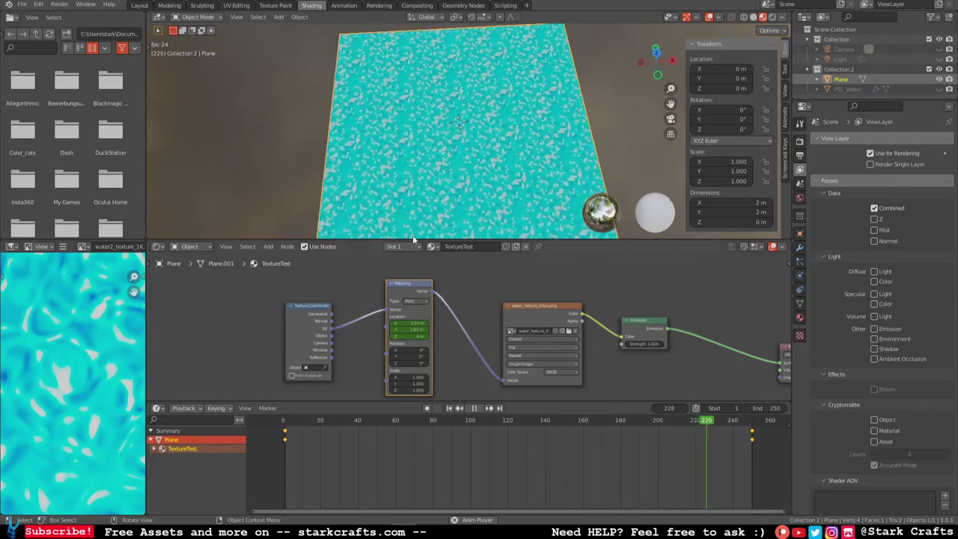
middle_click_drag(535, 120, 465, 174)
scroll(466, 169, "up", 3)
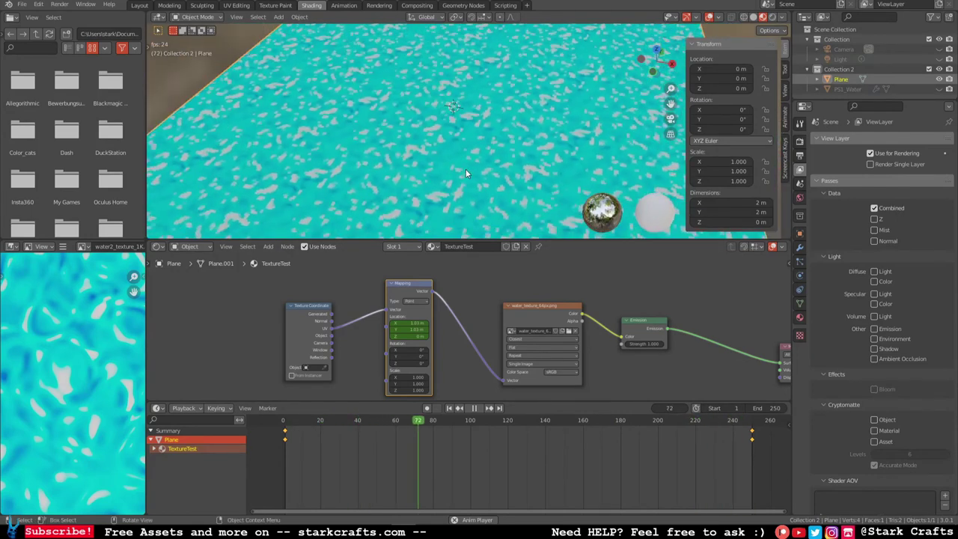
key("space")
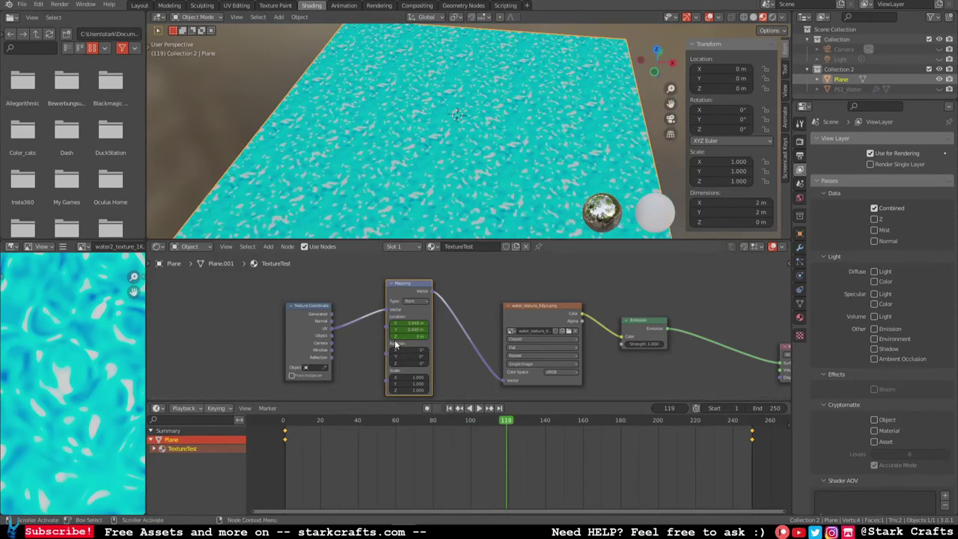
Step: Try a Mapping node Y location of 0 m at frame 250 and replace its keyframe
left_click(449, 408)
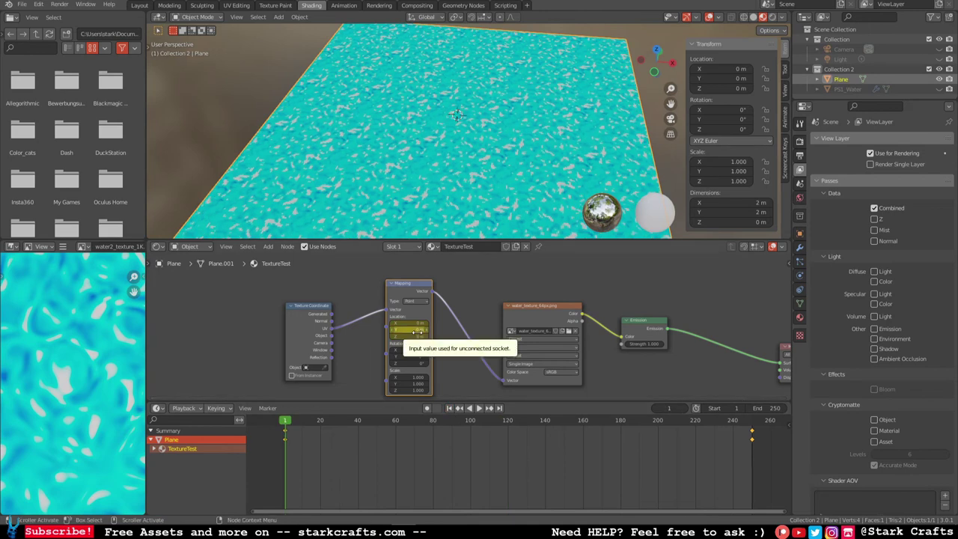
left_click(753, 421)
left_click(752, 422)
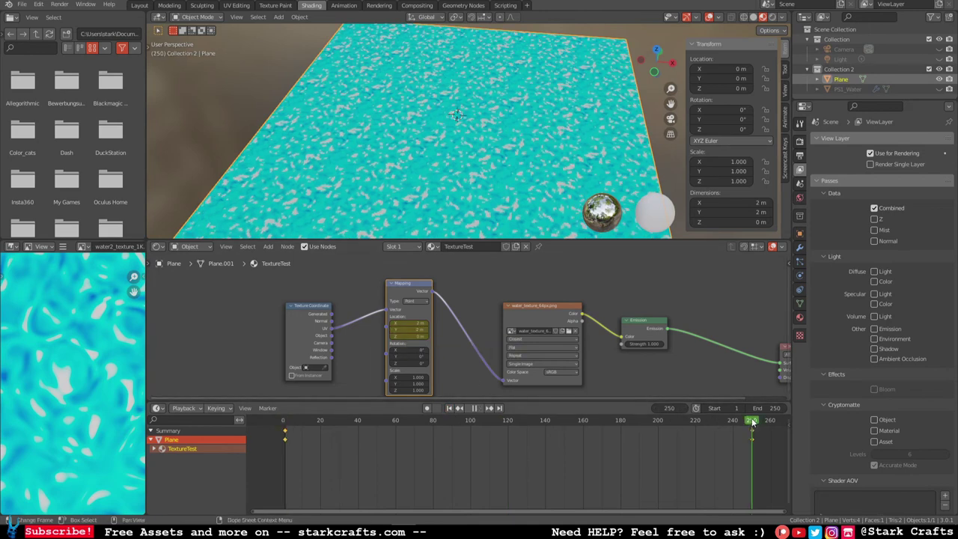
left_click(410, 330)
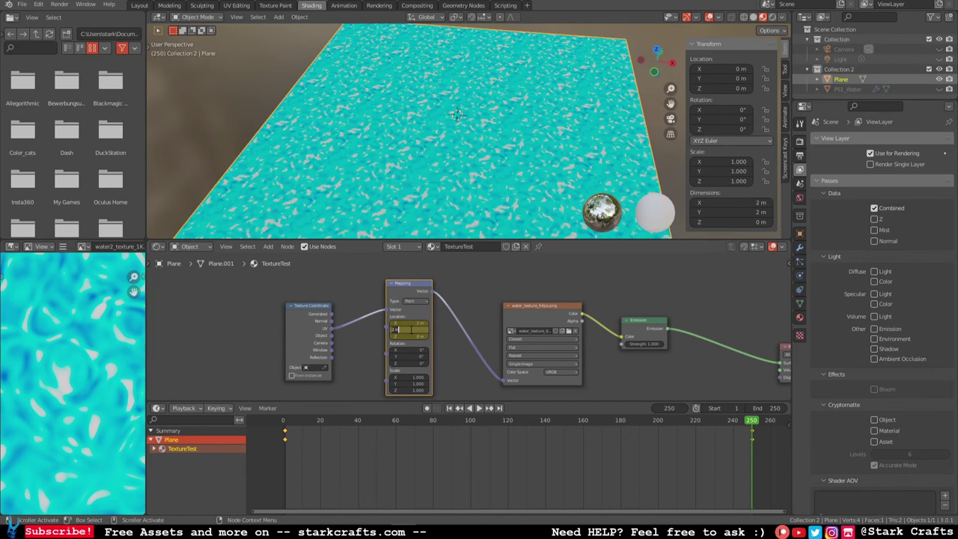
right_click(406, 328)
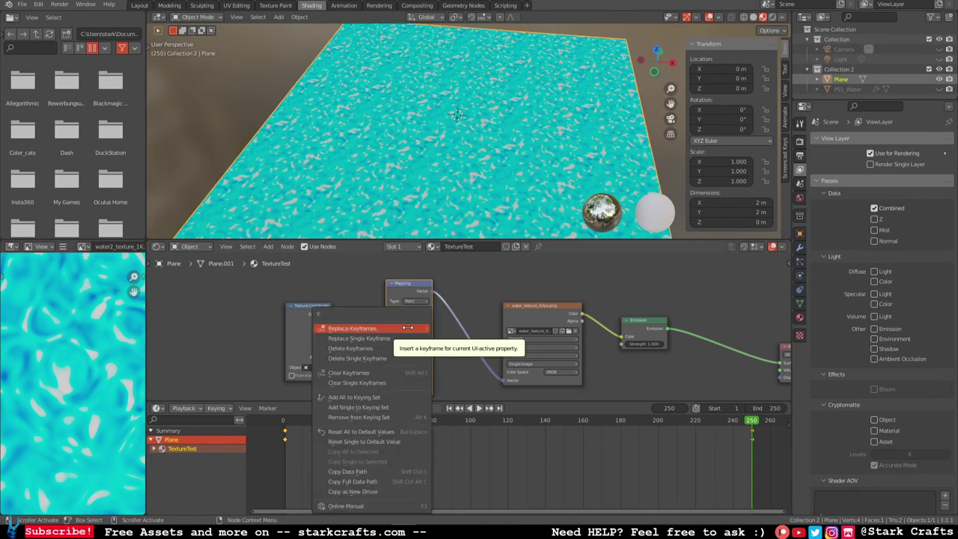
left_click(406, 328)
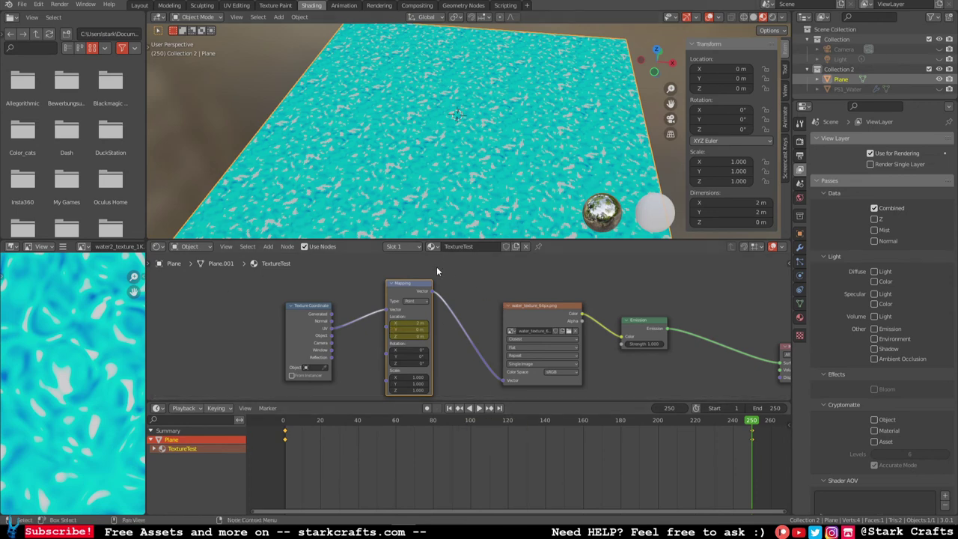
Step: Play the animation to check the texture sliding along X only, and view the plane from other angles
left_click(479, 408)
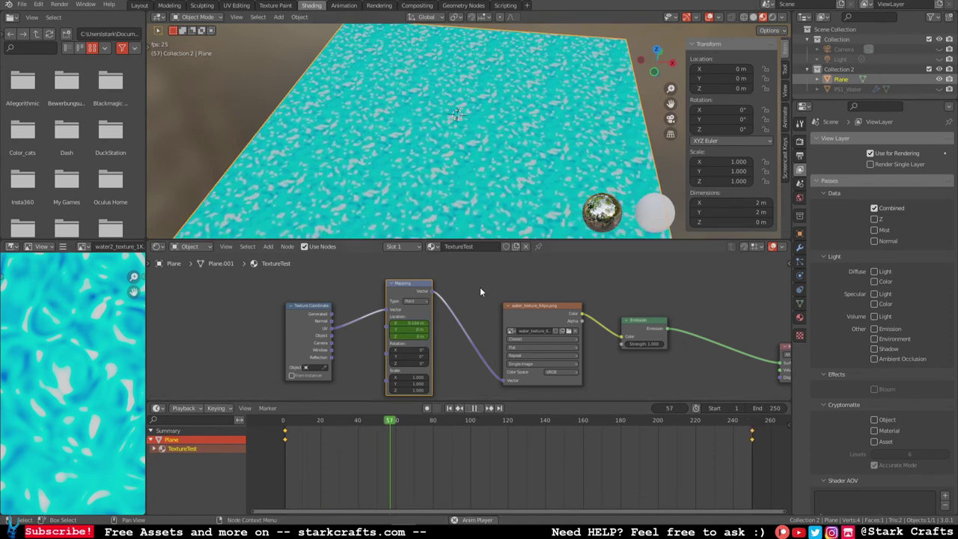
left_click(476, 407)
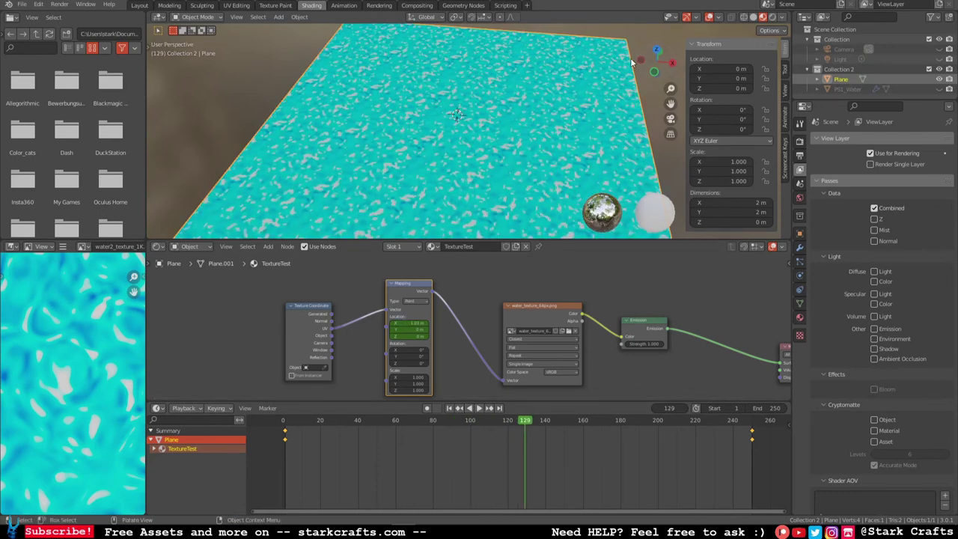
left_click_drag(640, 61, 678, 35)
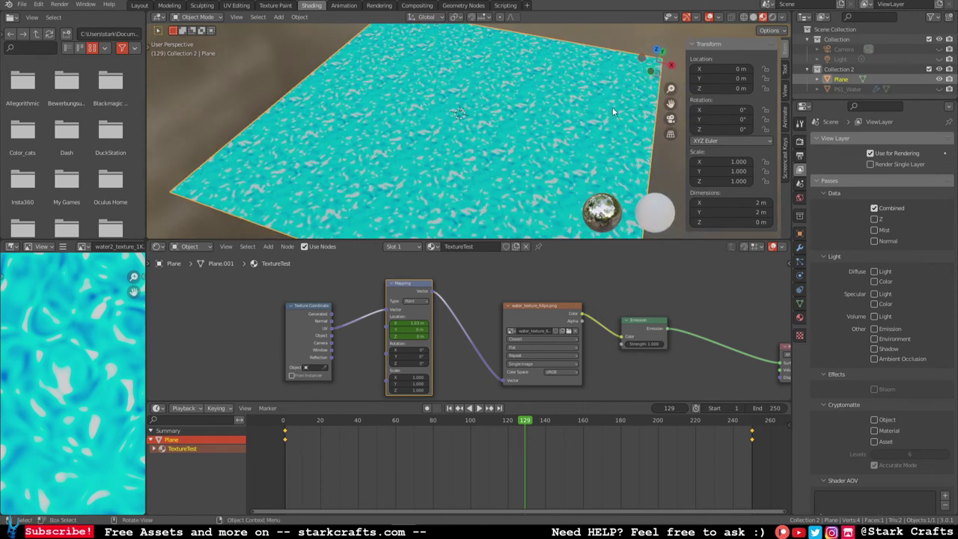
scroll(623, 129, "up", 2)
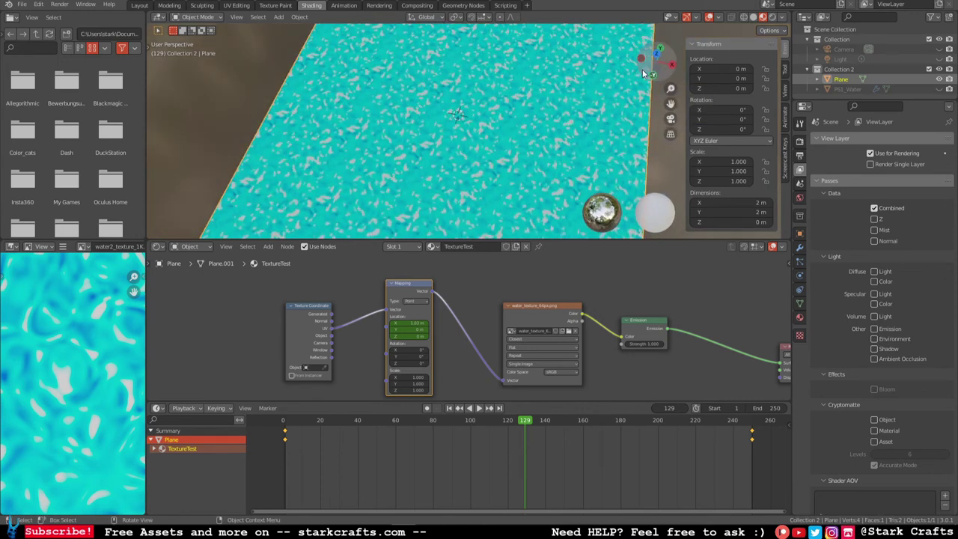
Step: Restore the Mapping node's Y location keyframe at frame 250 to 2 m and view the whole plane
left_click_drag(423, 319, 599, 410, "ctrl")
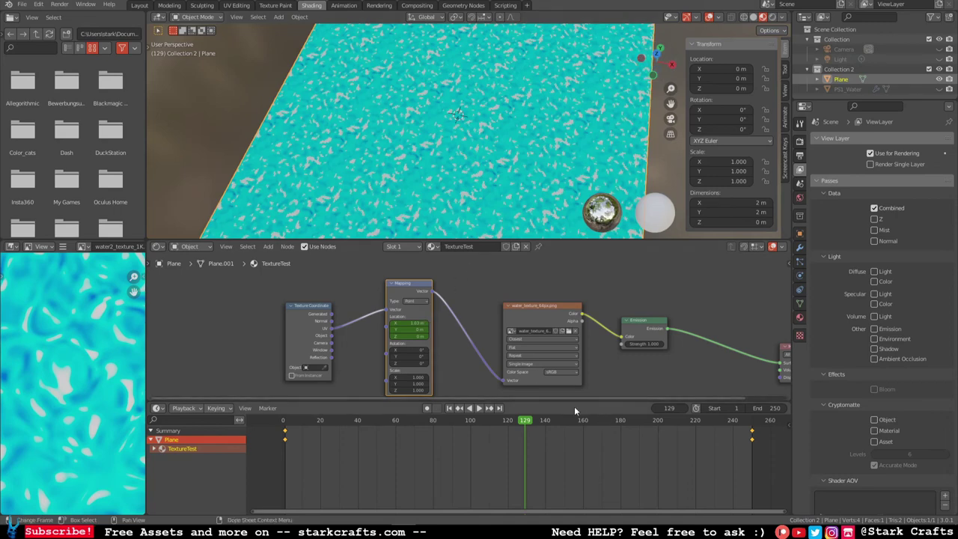
key("shift+Right")
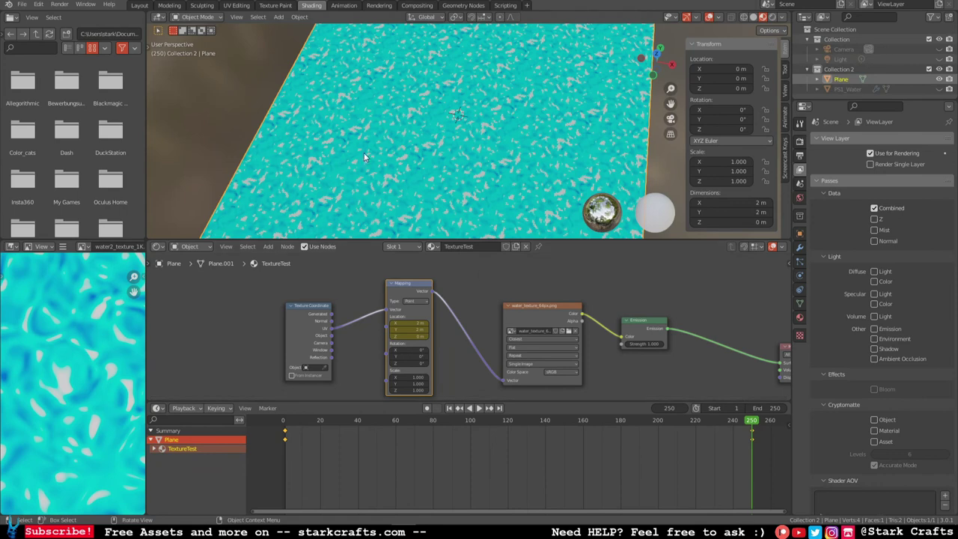
scroll(362, 153, "down", 3)
middle_click_drag(411, 154, 382, 172)
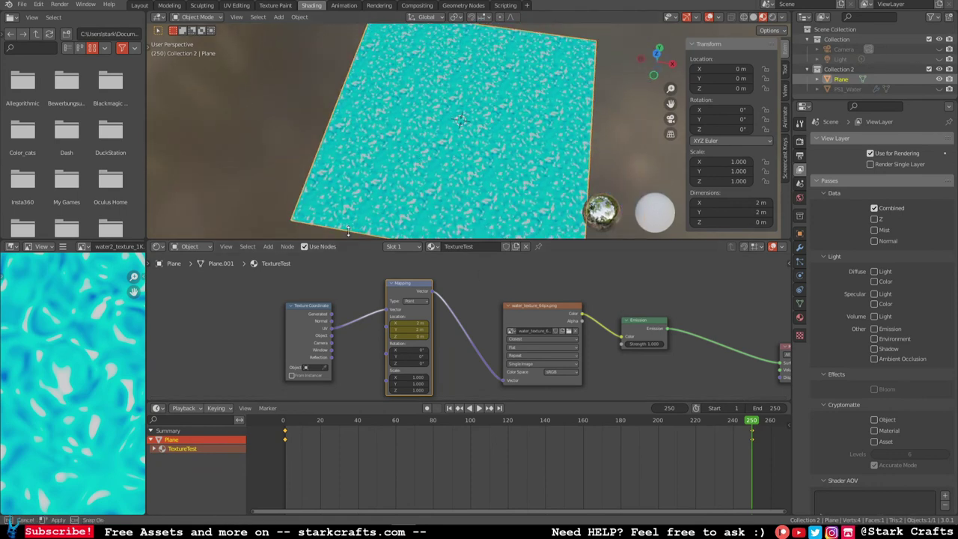
Step: Duplicate the Texture Coordinate, Mapping, Image Texture and Emission nodes and place the copies below the originals
left_click_drag(346, 240, 360, 134)
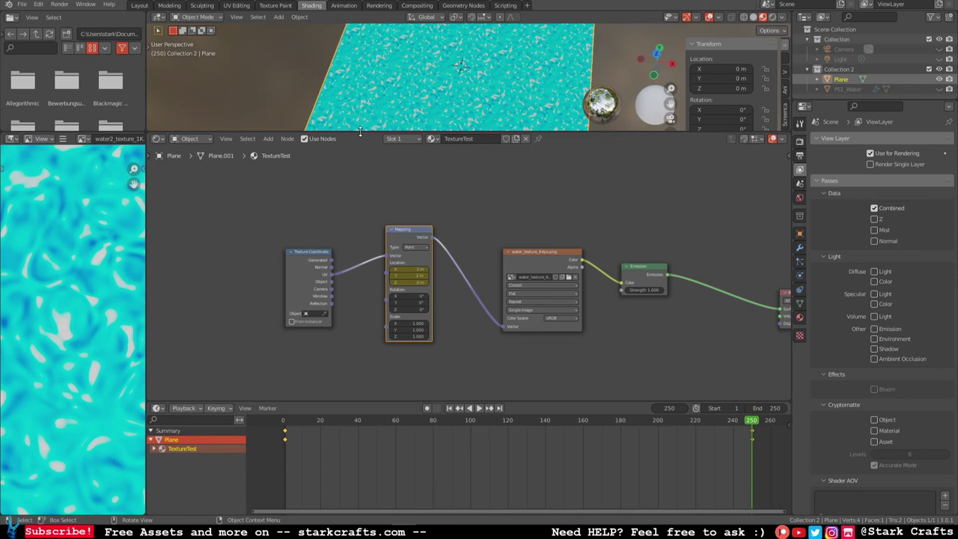
scroll(602, 263, "down", 1)
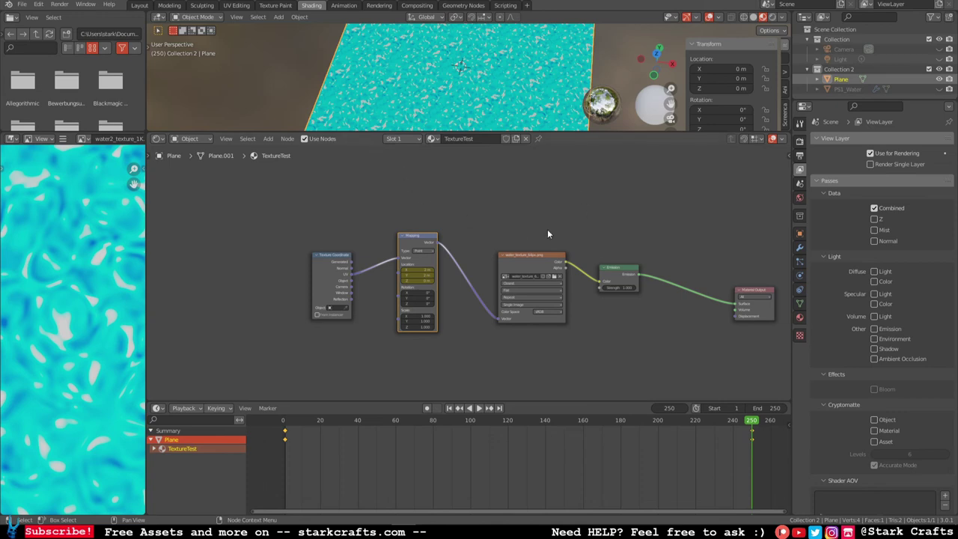
middle_click_drag(356, 285, 330, 269)
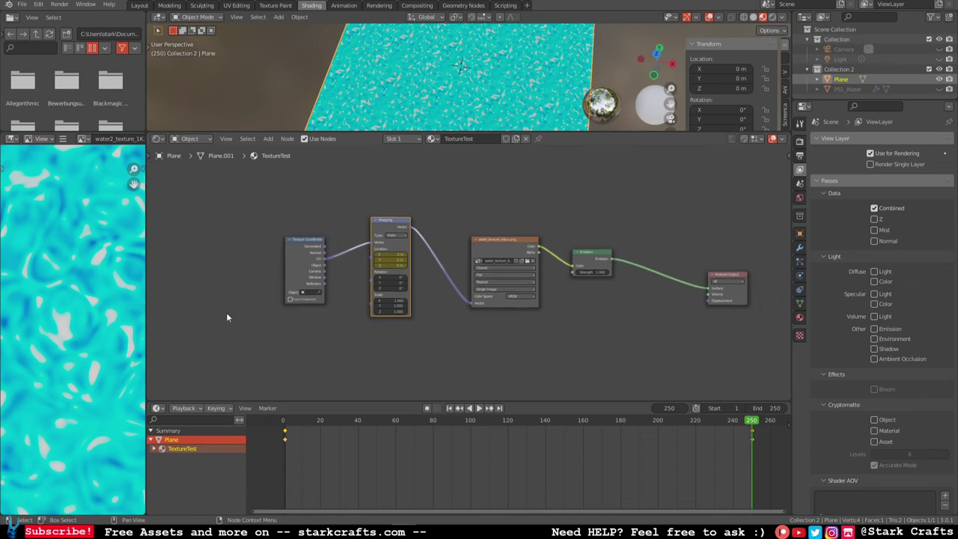
left_click_drag(227, 317, 637, 262)
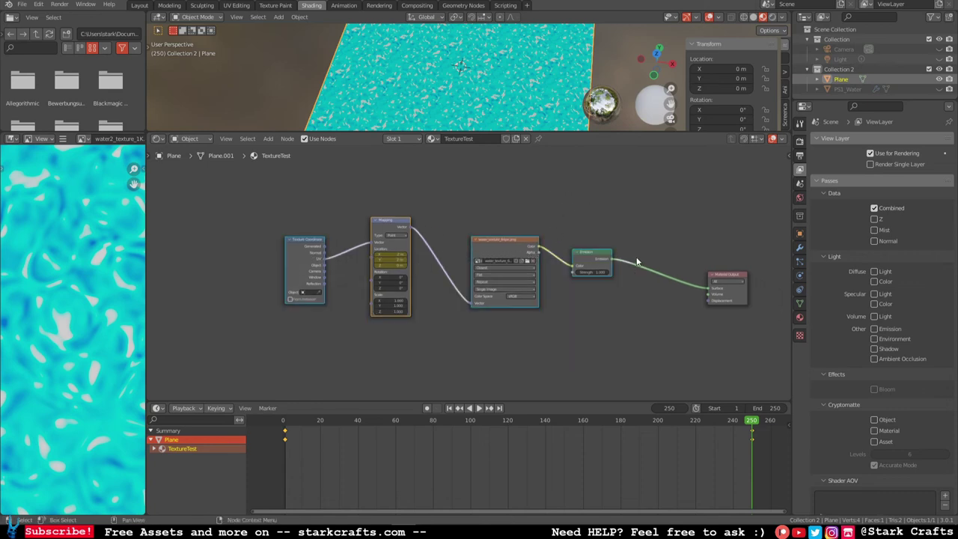
right_click(504, 248)
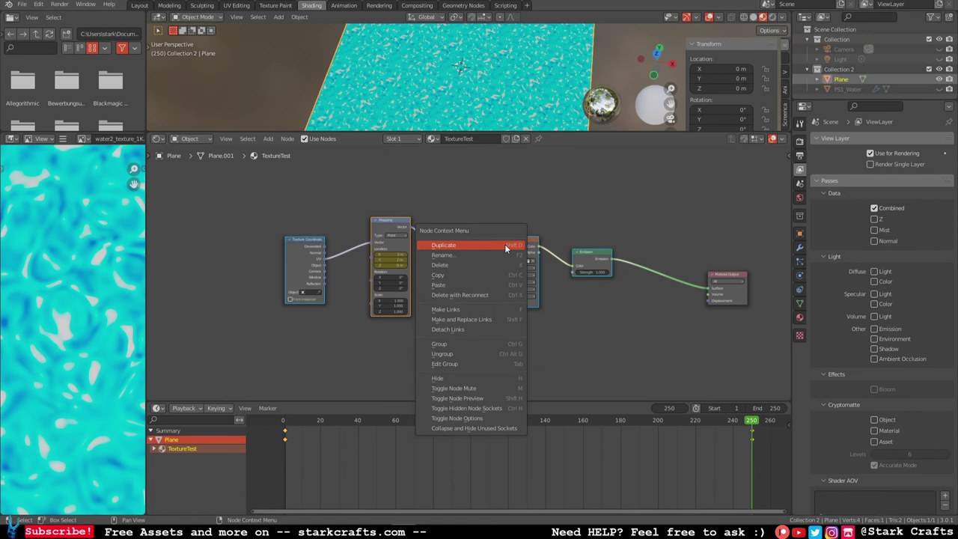
left_click(505, 243)
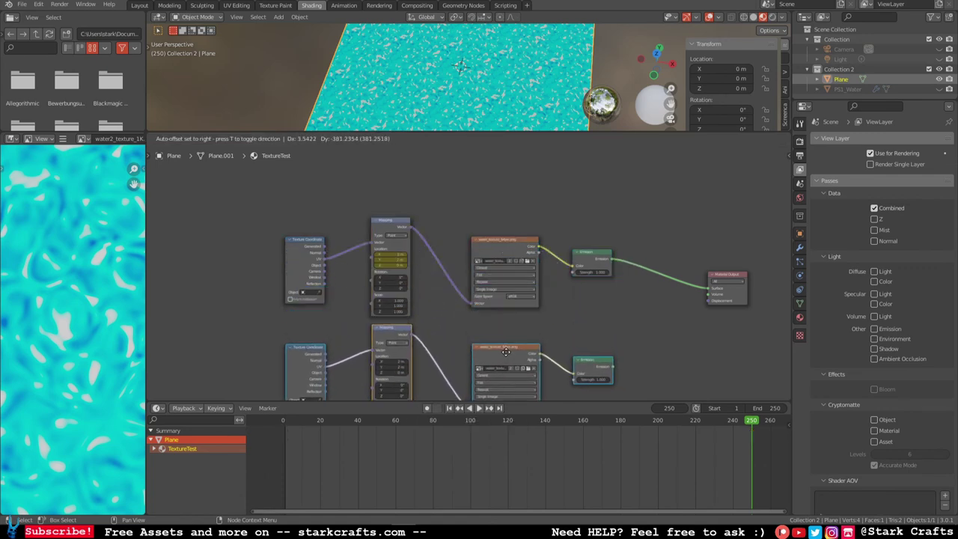
left_click(511, 356)
middle_click_drag(605, 313, 603, 260)
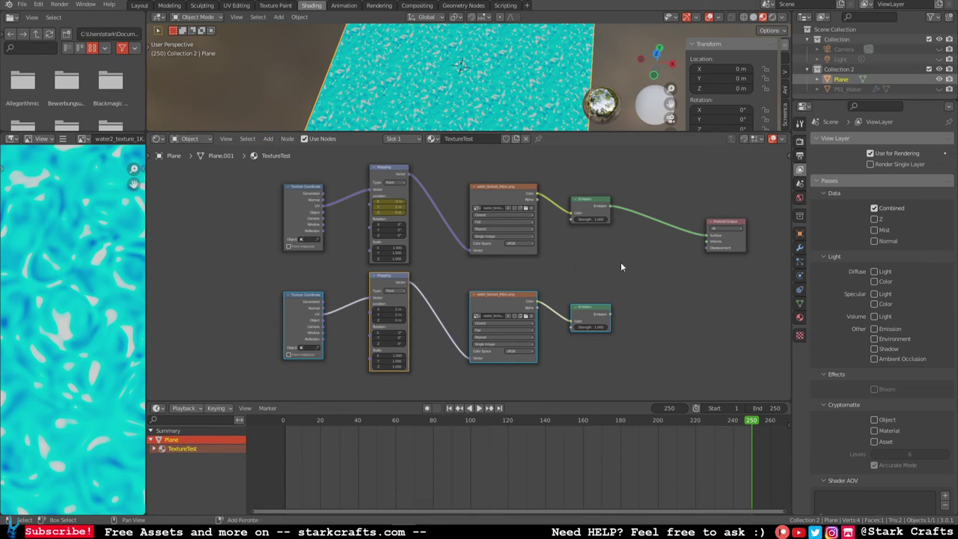
Step: Insert a Mix Shader before the Material Output and connect the duplicated Emission to its second shader input
key("shift+a")
key("Escape")
key("shift+a")
left_click(658, 277)
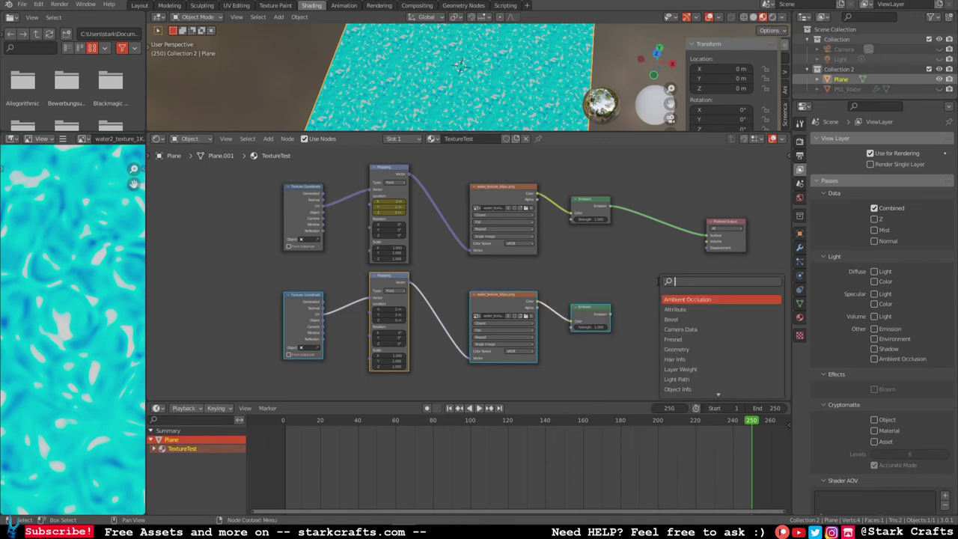
type("mi")
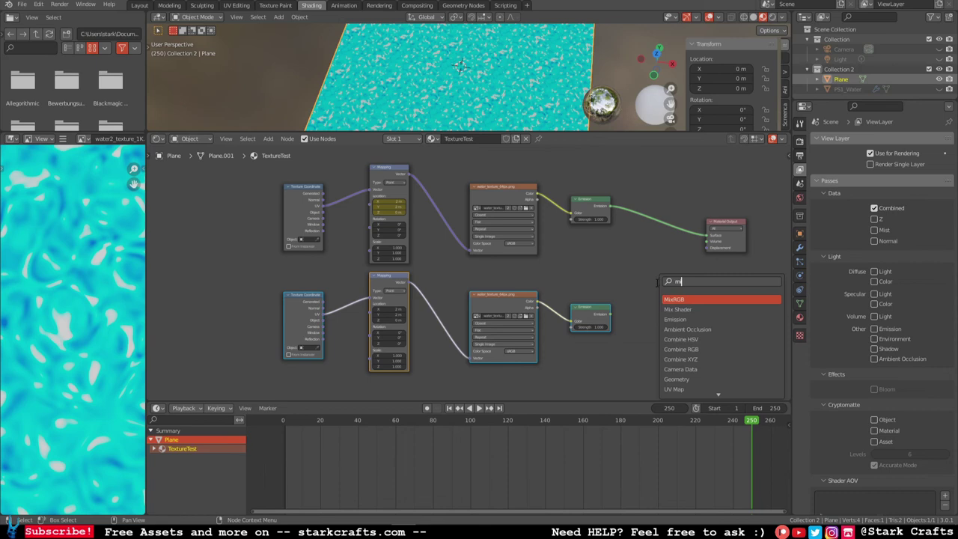
key("Down")
key("Return")
left_click(686, 252)
left_click_drag(611, 312, 643, 255)
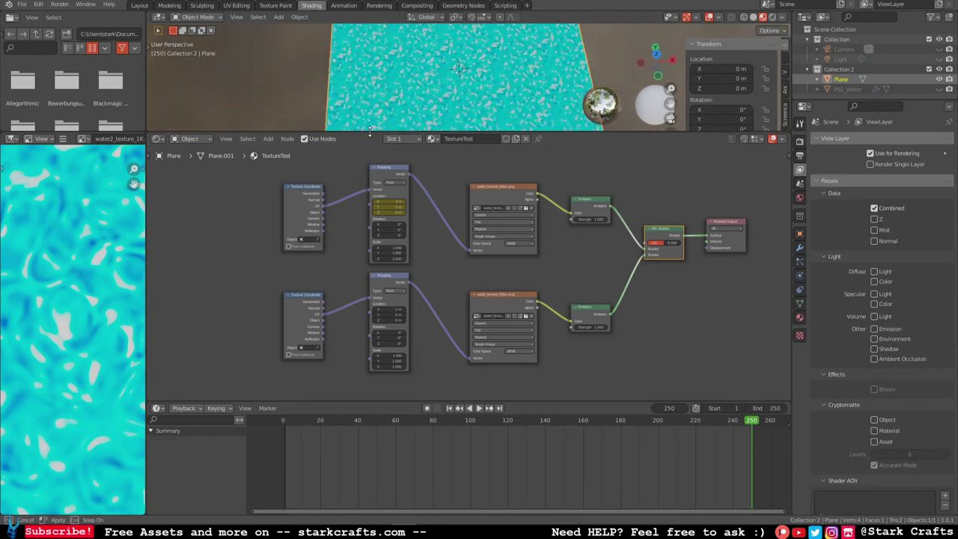
Step: Play the animation to examine the blend of the moving and the static water texture on the plane
left_click_drag(371, 133, 375, 218)
middle_click_drag(408, 159, 426, 129)
key("space")
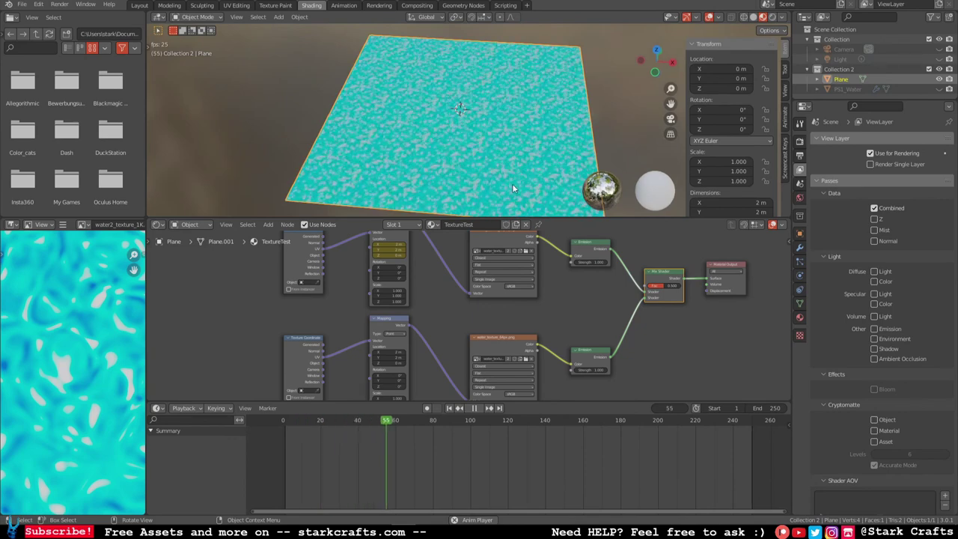
middle_click_drag(442, 122, 412, 135)
scroll(417, 96, "down", 3)
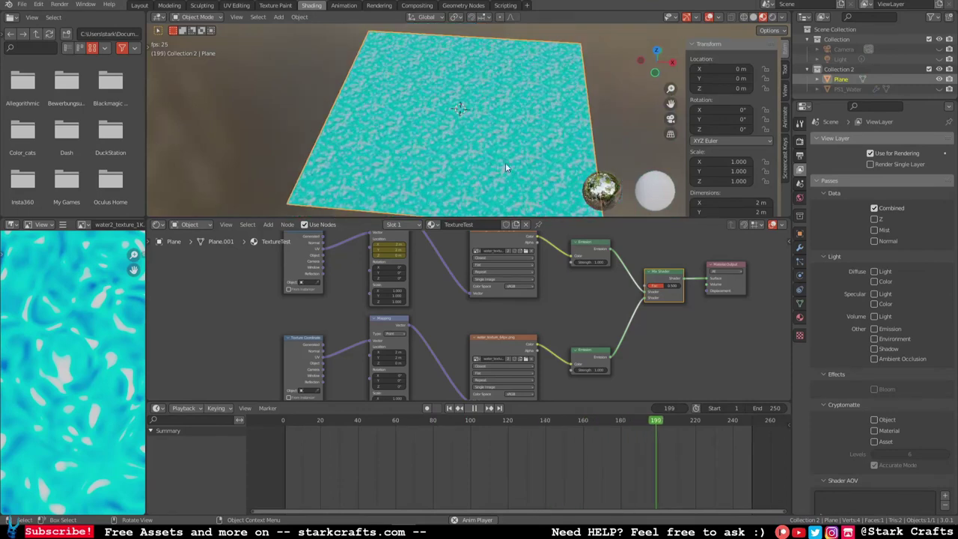
key("space")
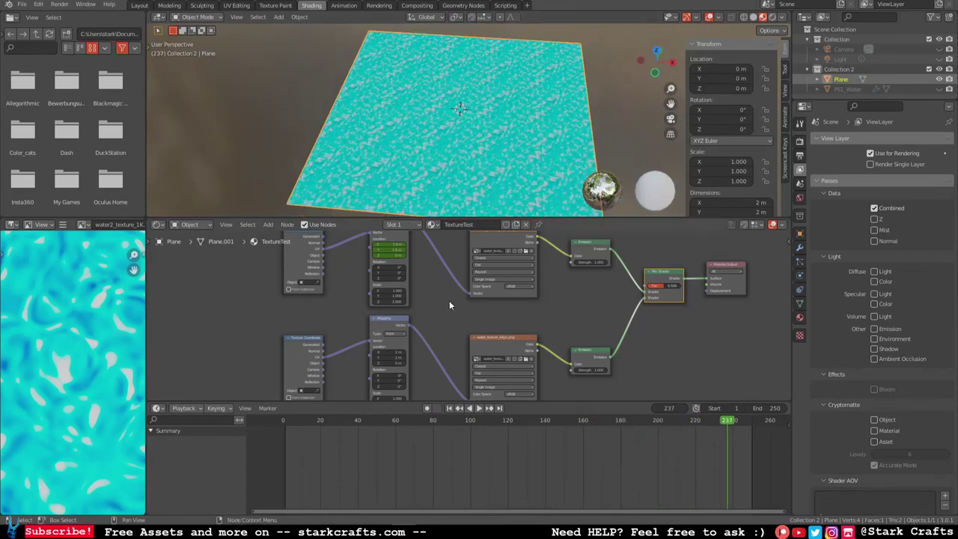
Step: Select both Mapping nodes so the existing keyframes show, and go to the keyed end frame 250
scroll(449, 300, "down", 1)
middle_click_drag(448, 302, 443, 290)
left_click(385, 311)
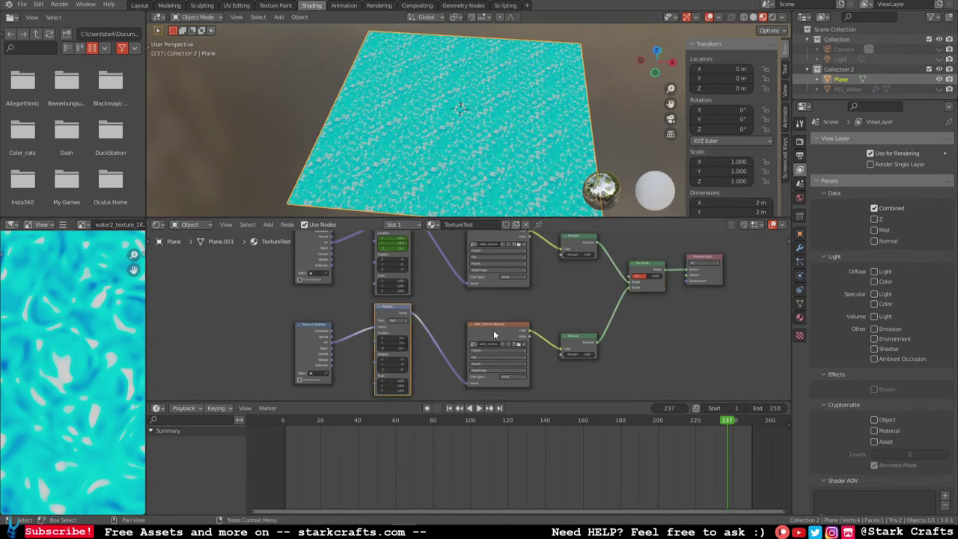
left_click(397, 288, "shift")
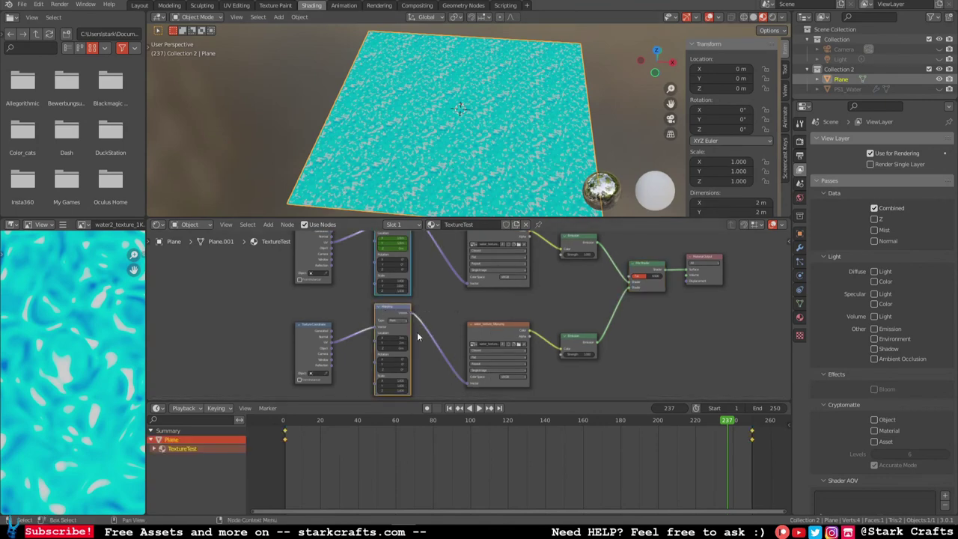
key("space")
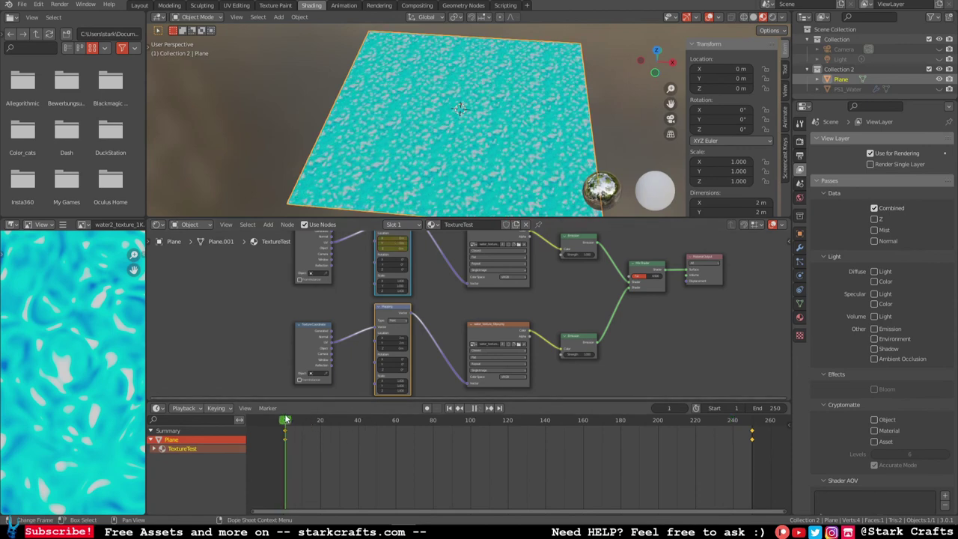
left_click_drag(434, 419, 752, 419)
key("space")
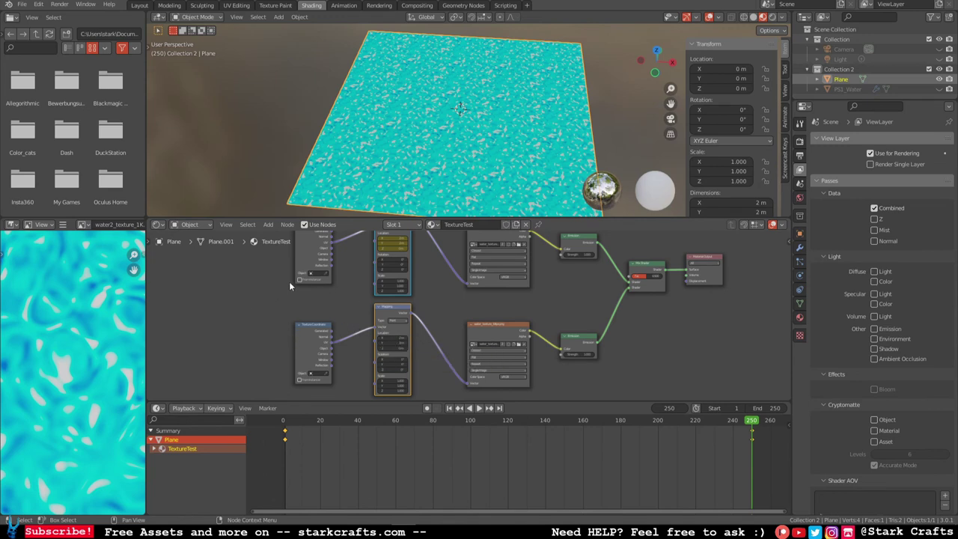
Step: Adjust the duplicated Mapping node's X and Y location at frame 250 and insert location keyframes
left_click(390, 339)
key("BackSpace")
key("Return")
left_click(394, 342)
left_click(430, 364)
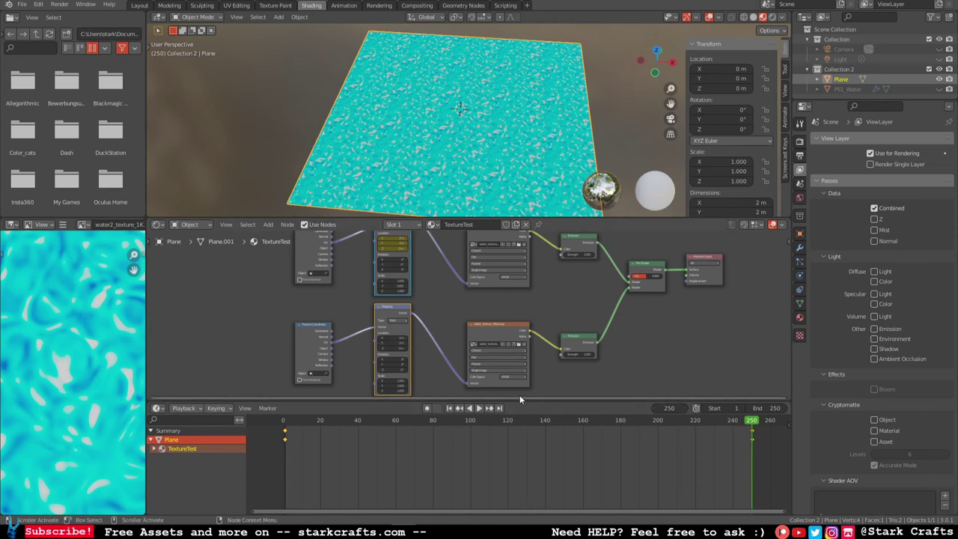
right_click(395, 337)
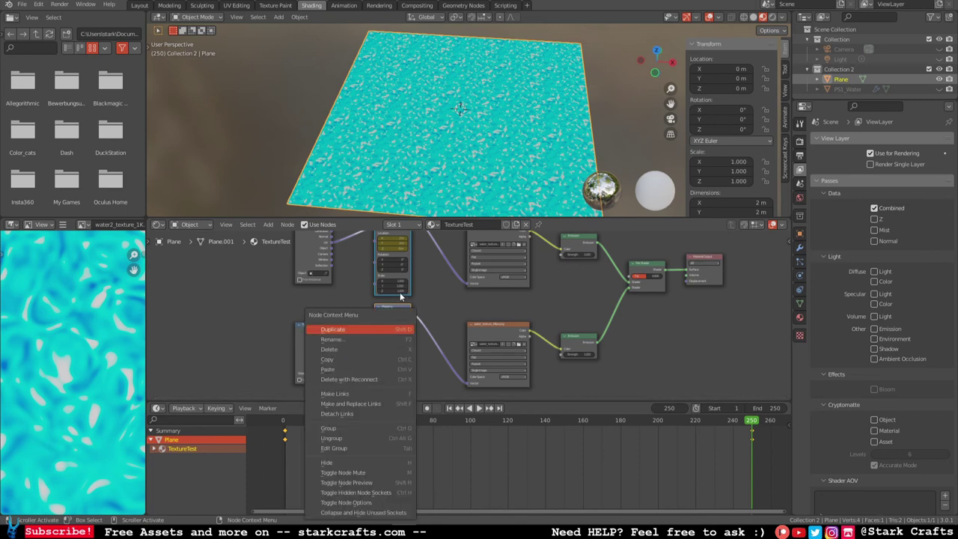
right_click(390, 337)
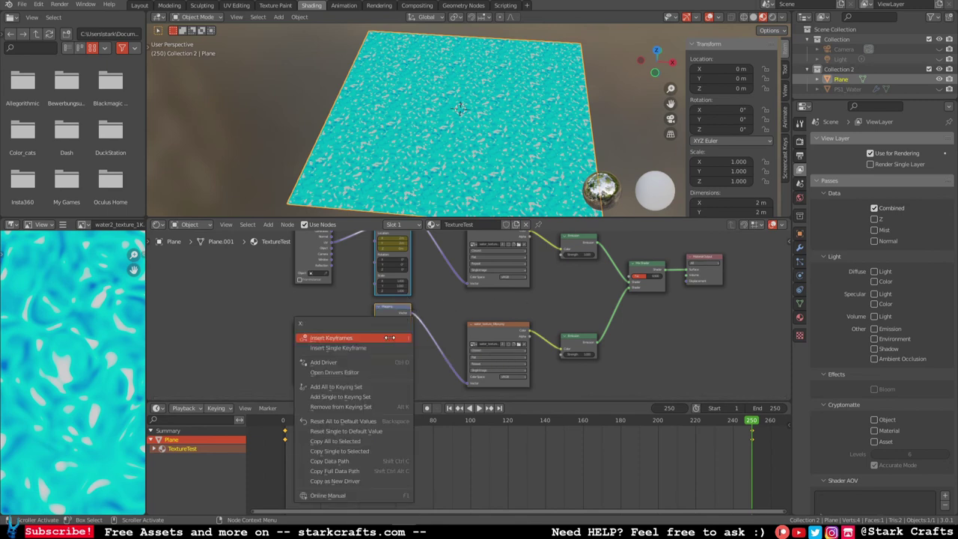
left_click(389, 337)
Step: Change the duplicated Mapping node's location at frame 1 and insert location keyframes there
left_click_drag(357, 420, 285, 424)
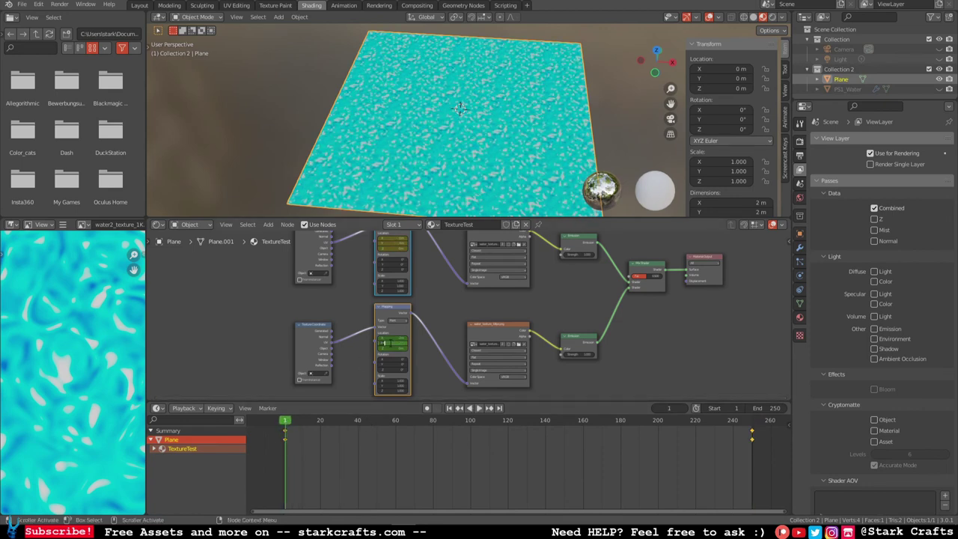
left_click_drag(388, 343, 395, 337)
right_click(395, 337)
left_click(382, 338)
Step: Play the animation to examine both texture layers moving over each other from different viewing angles
left_click_drag(356, 217, 356, 229)
scroll(472, 149, "up", 1)
middle_click_drag(472, 145, 492, 166)
scroll(437, 148, "down", 2)
scroll(493, 166, "up", 1)
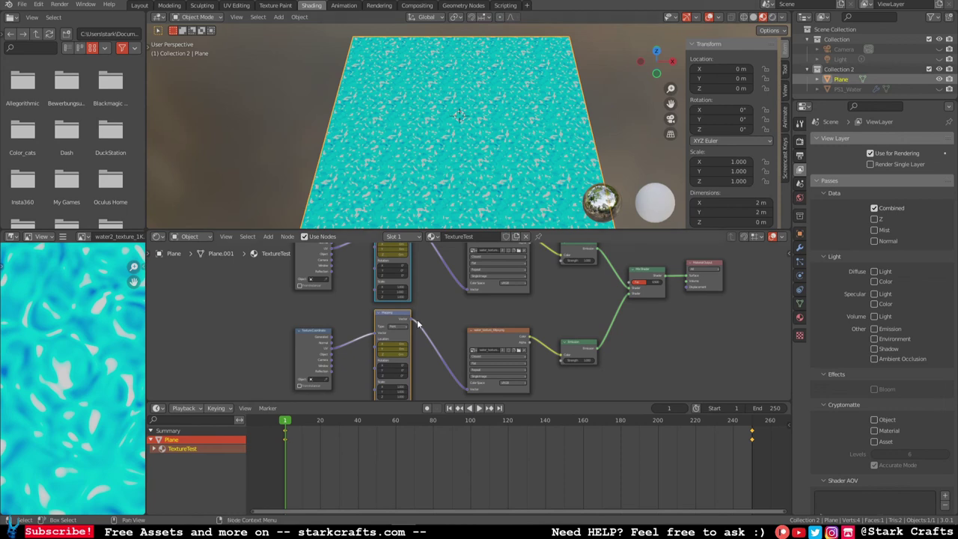
left_click(479, 407)
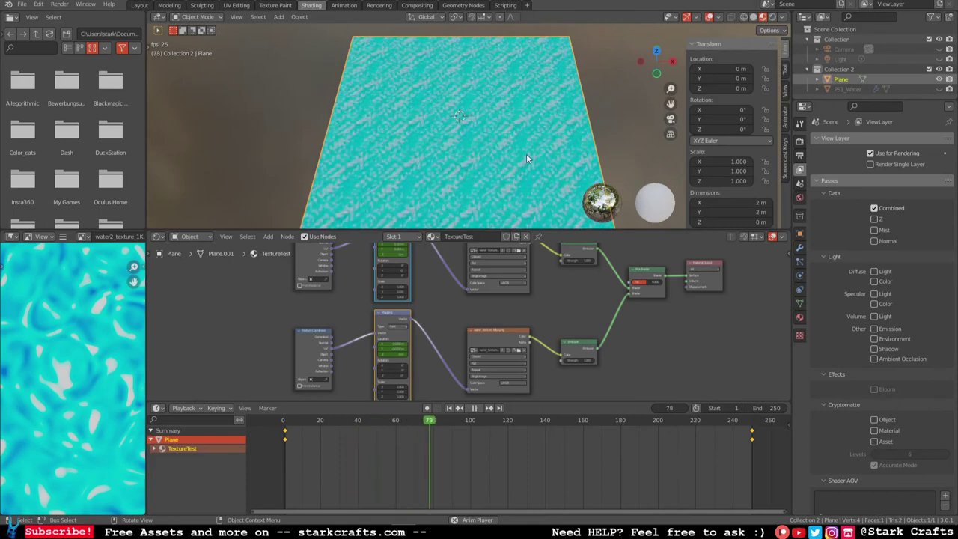
left_click(476, 408)
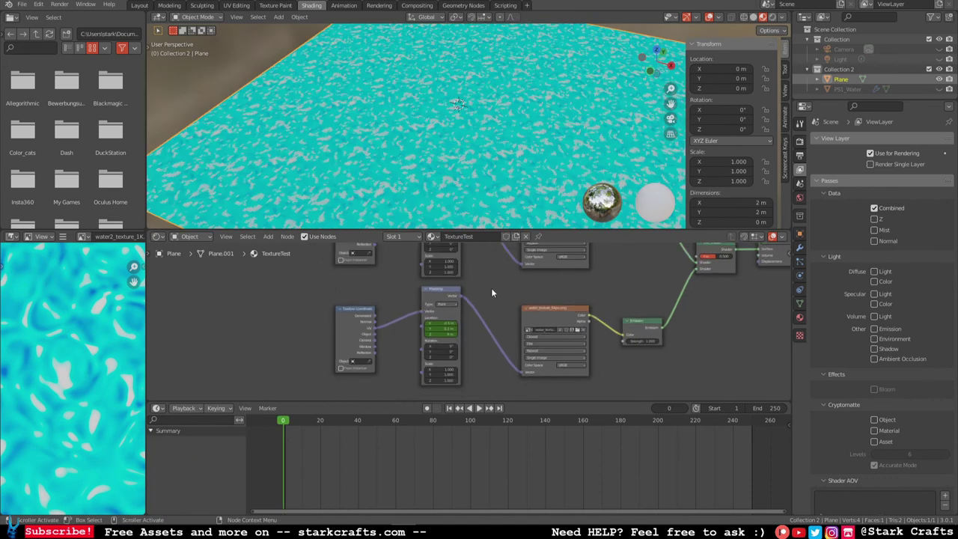
Step: Replace the duplicated Image Texture's image with water2_texture_64px.png and briefly play the animation
middle_click_drag(491, 288, 410, 328)
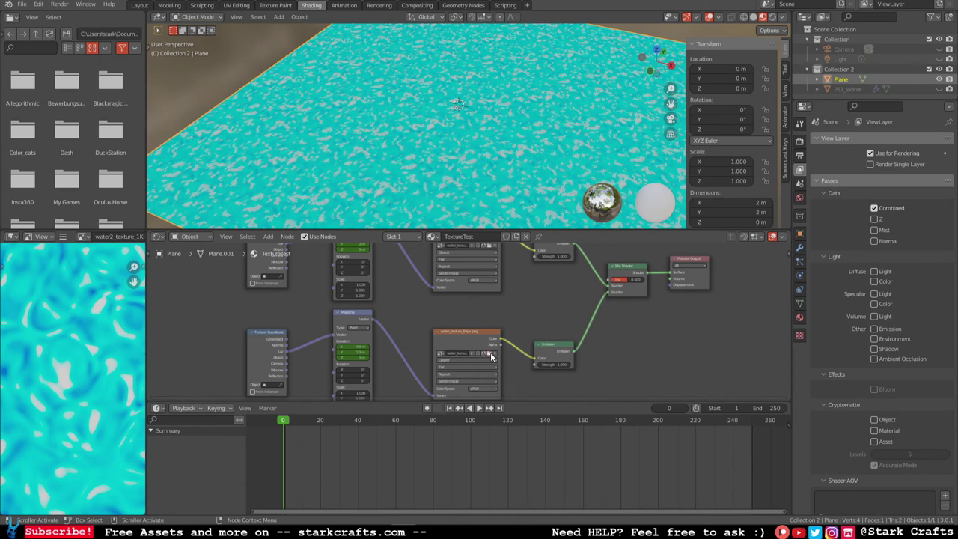
left_click(490, 353)
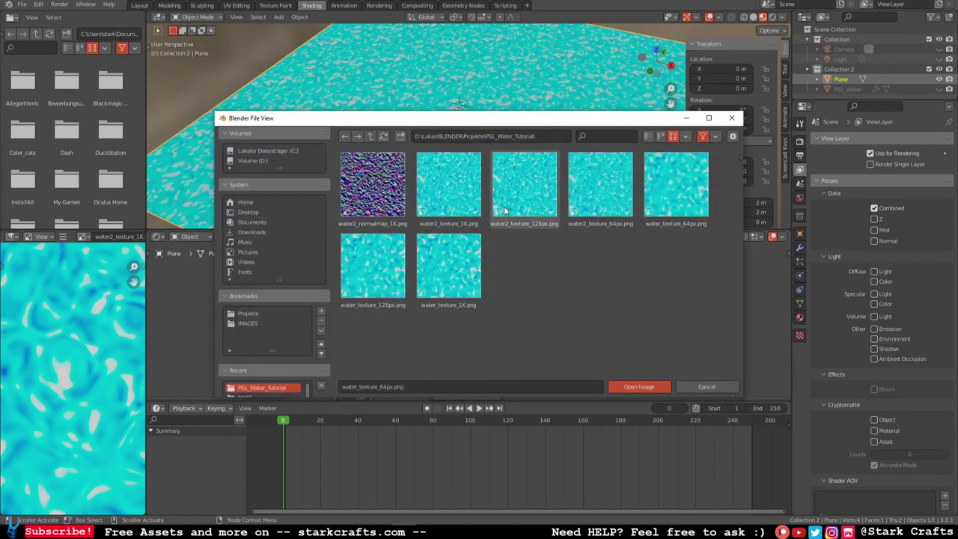
left_click(581, 189)
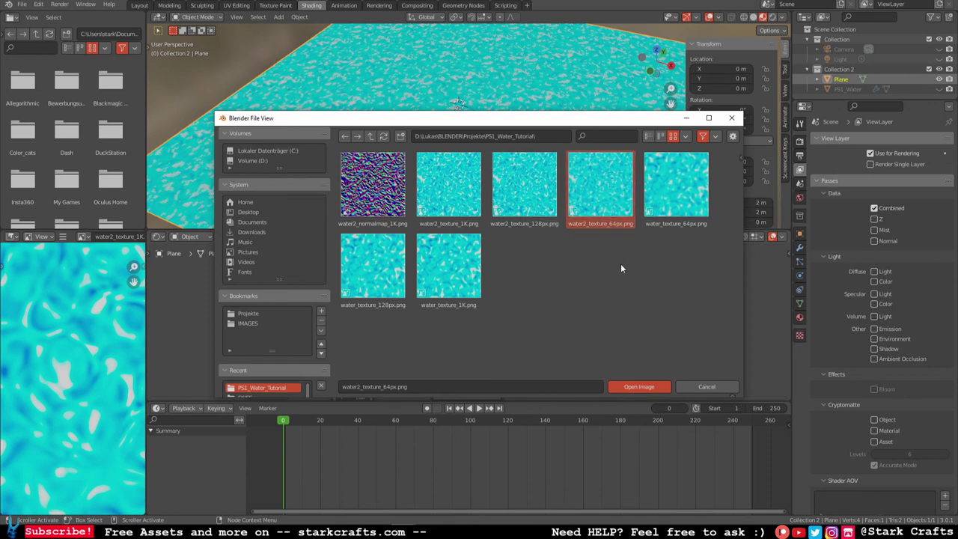
left_click(644, 386)
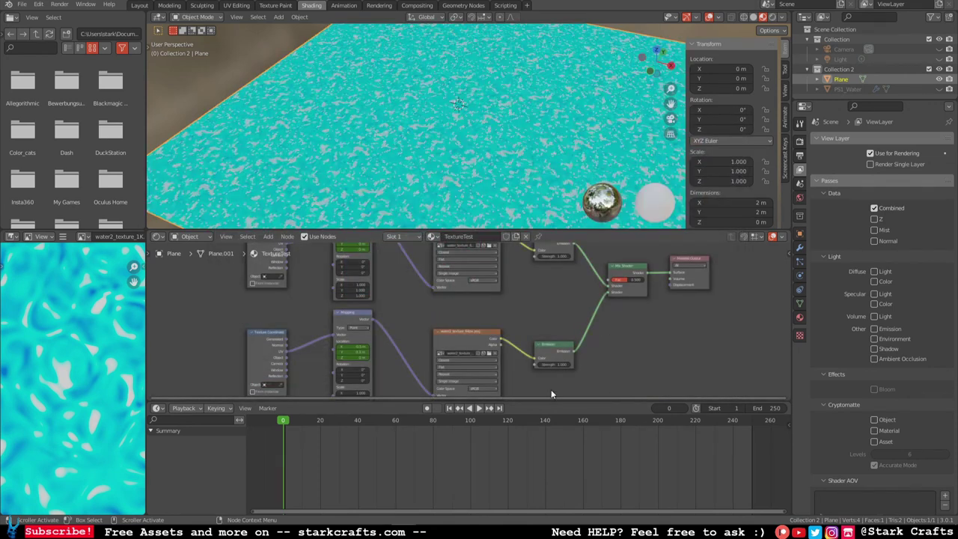
scroll(524, 306, "down", 2)
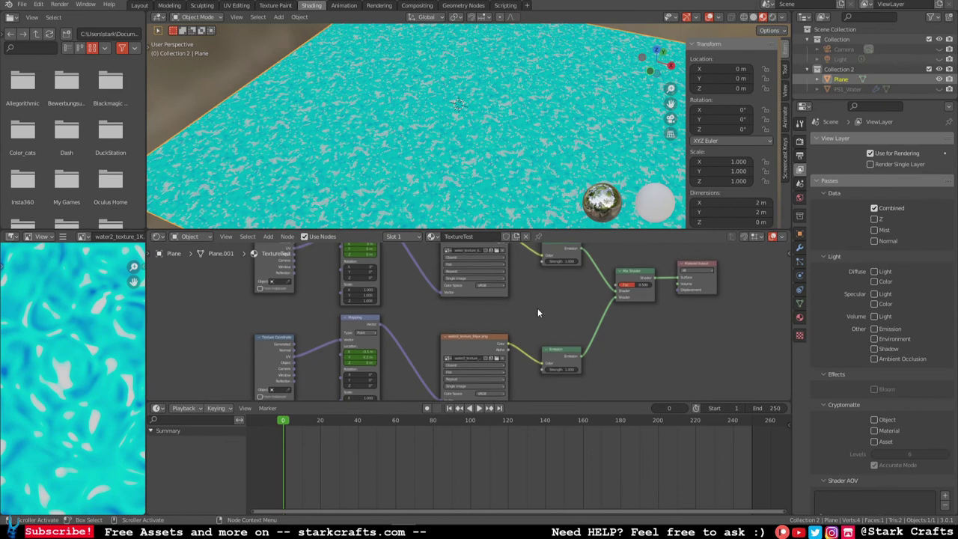
left_click(479, 408)
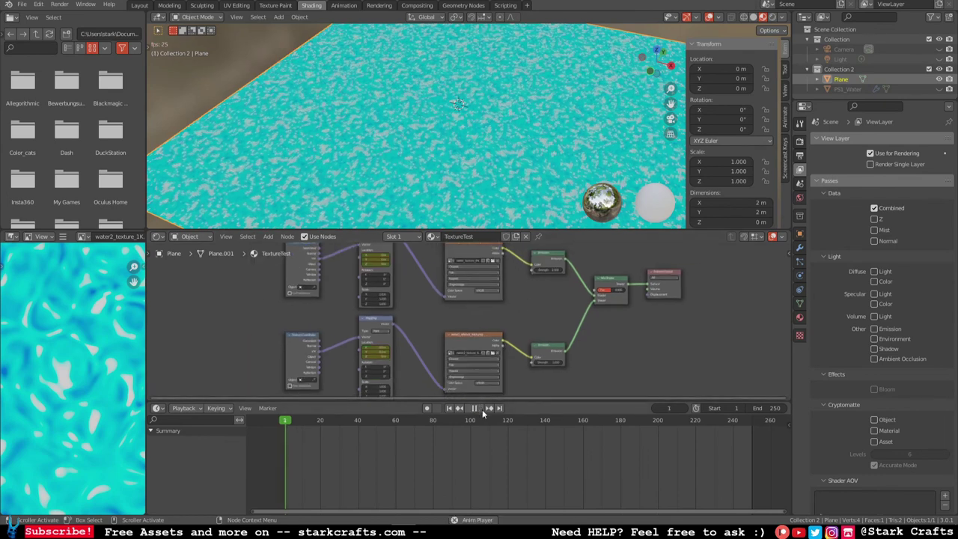
left_click(479, 409)
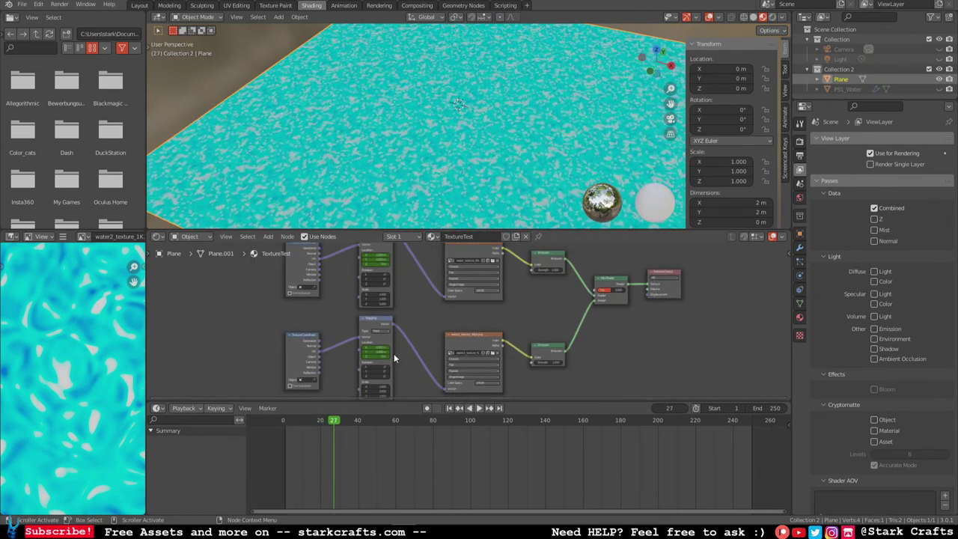
Step: Try an X location of 0 m on the duplicated Mapping node at frame 1, scrub to frame 242 and return to frame 1
scroll(394, 354, "up", 3)
middle_click_drag(394, 353, 446, 320)
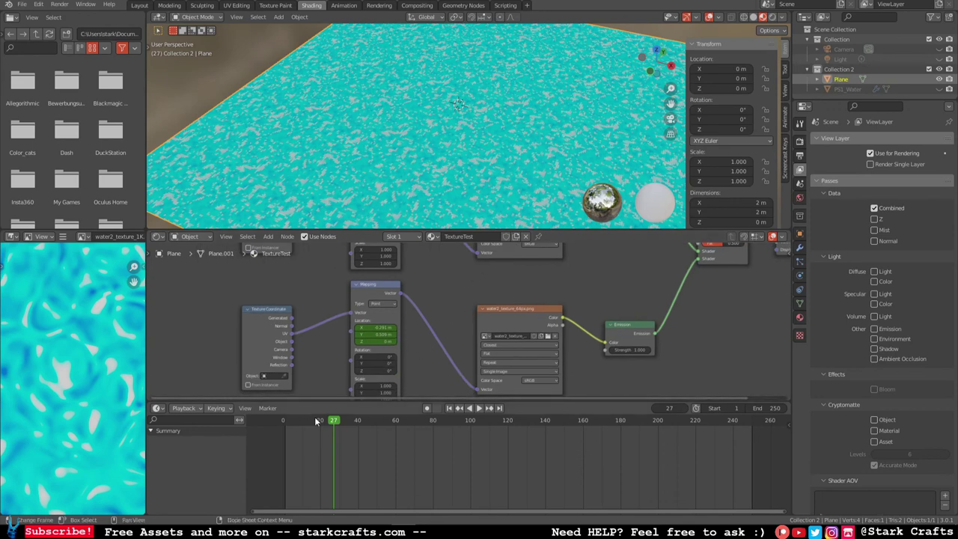
key("shift+Left")
left_click(367, 334)
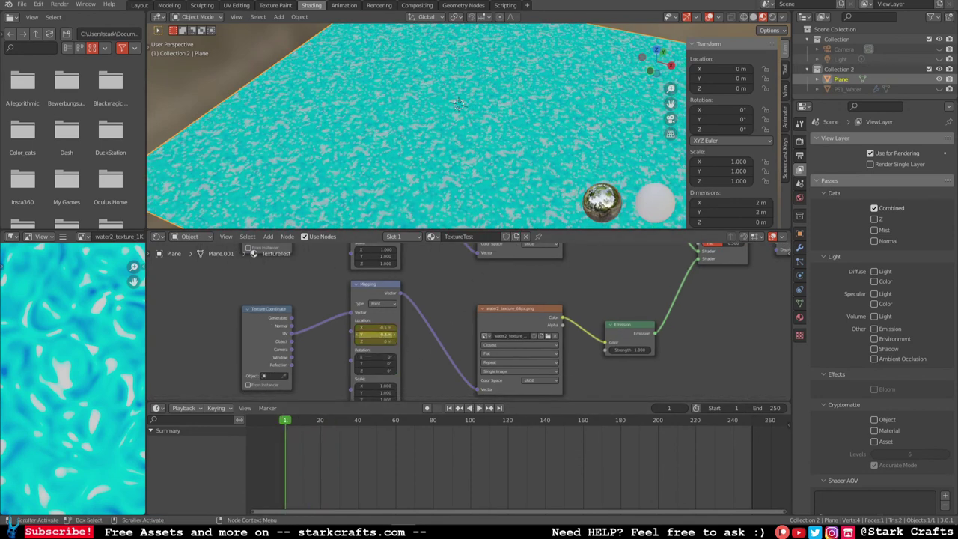
key("Return")
left_click(377, 327)
type("0")
key("Return")
left_click(735, 422)
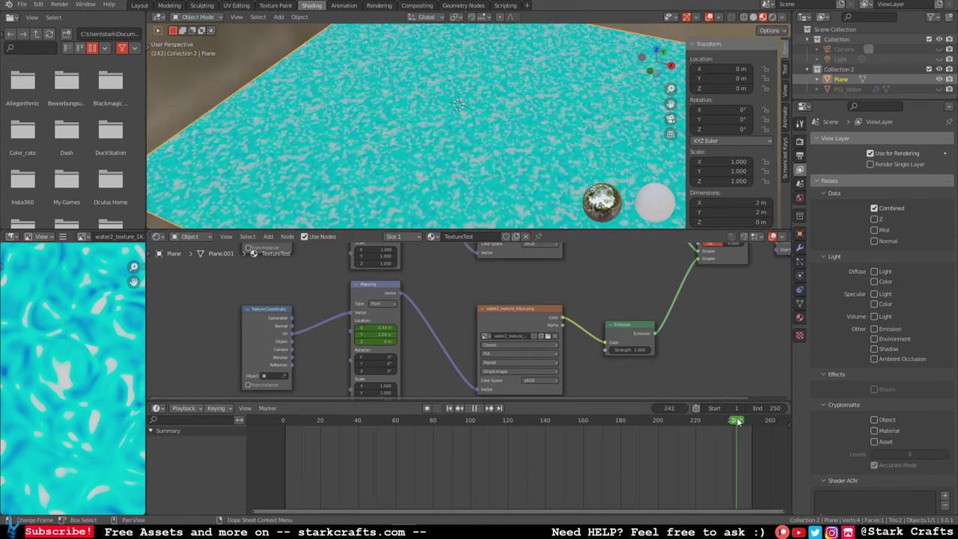
left_click(449, 408)
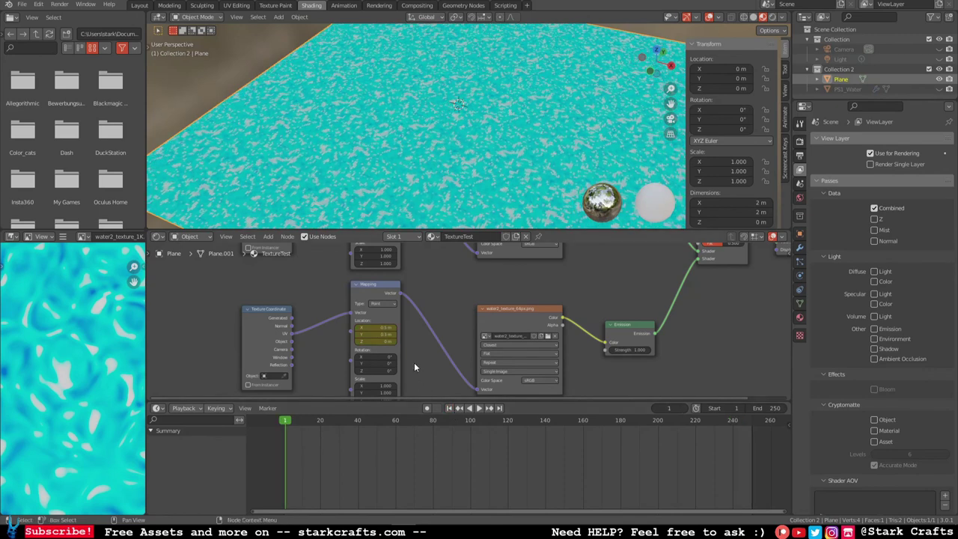
Step: Set the lower Mapping node's X location to 0 m at frame 1 and update its location keyframes
left_click_drag(382, 327, 378, 327)
right_click(382, 327)
left_click(378, 327)
key("space")
Step: Set the lower Mapping node's X location to 0 m at frame 250 and update its location keyframes there
left_click(726, 421)
left_click_drag(726, 421, 751, 421)
key("space")
key("i")
left_click(377, 327)
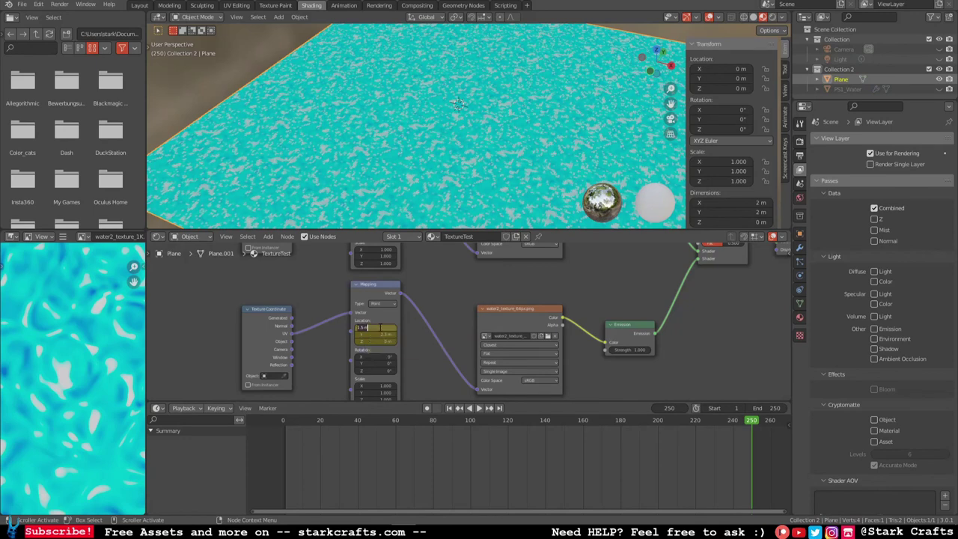
type("40")
key("Return")
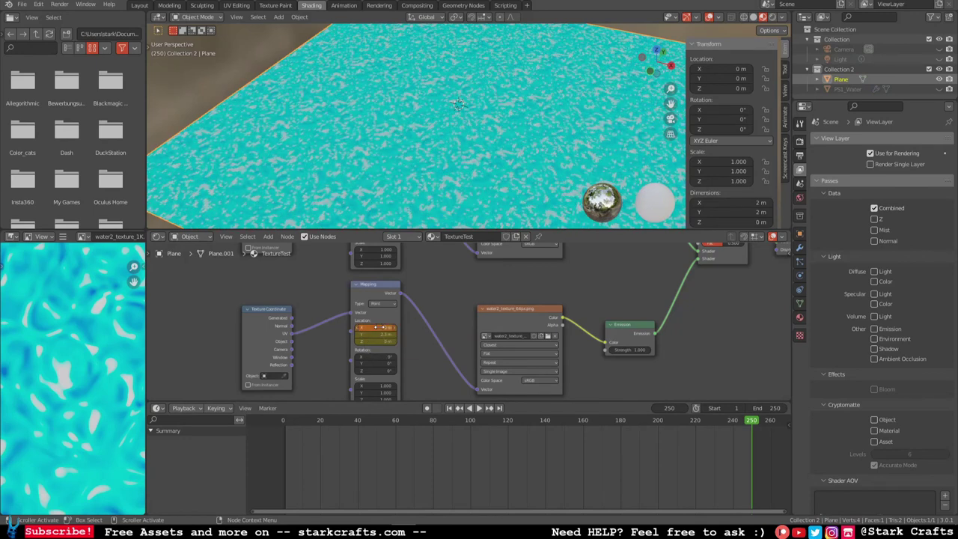
right_click(379, 327)
left_click(380, 327)
Step: Play the animation and enlarge the 3D viewport to examine the mixed water layers moving across the plane
left_click(479, 408)
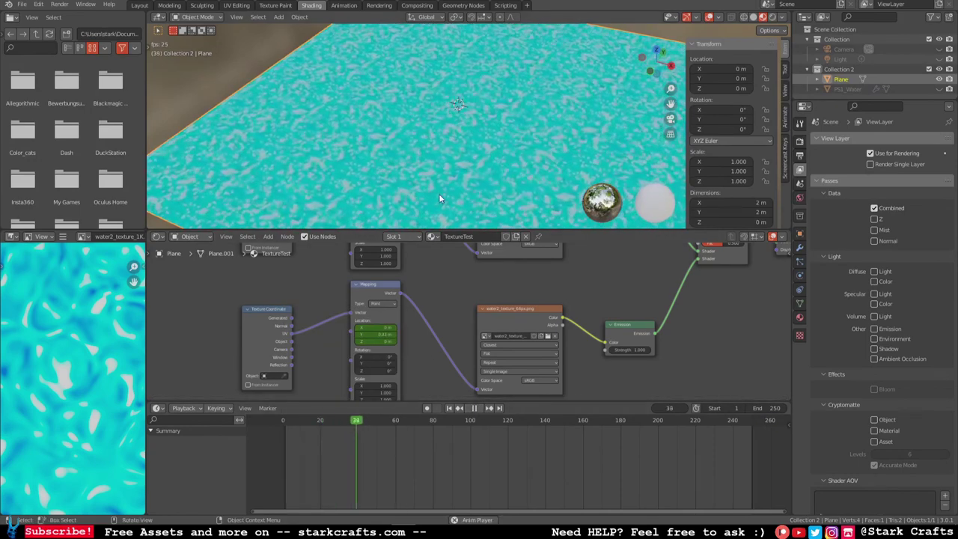
left_click_drag(380, 233, 407, 291)
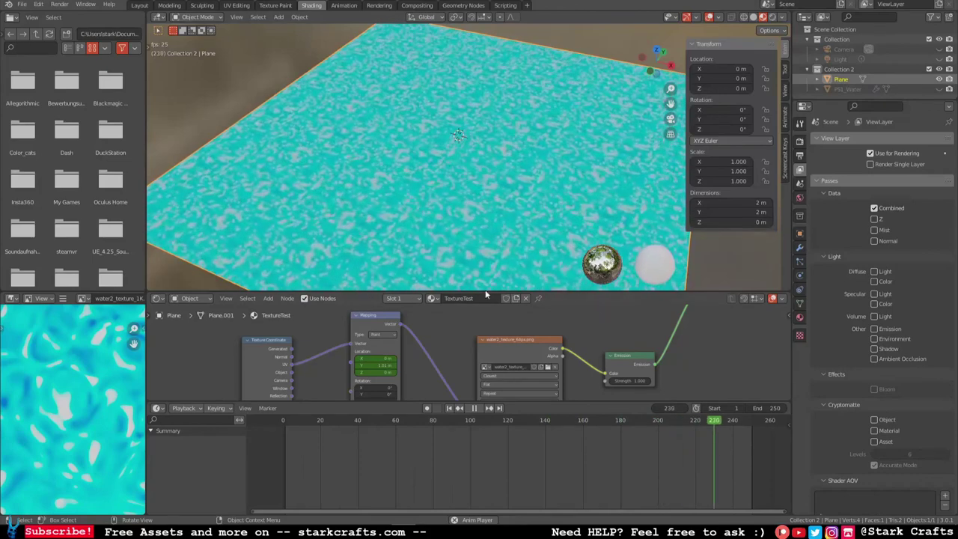
scroll(462, 341, "down", 2)
scroll(456, 358, "down", 2)
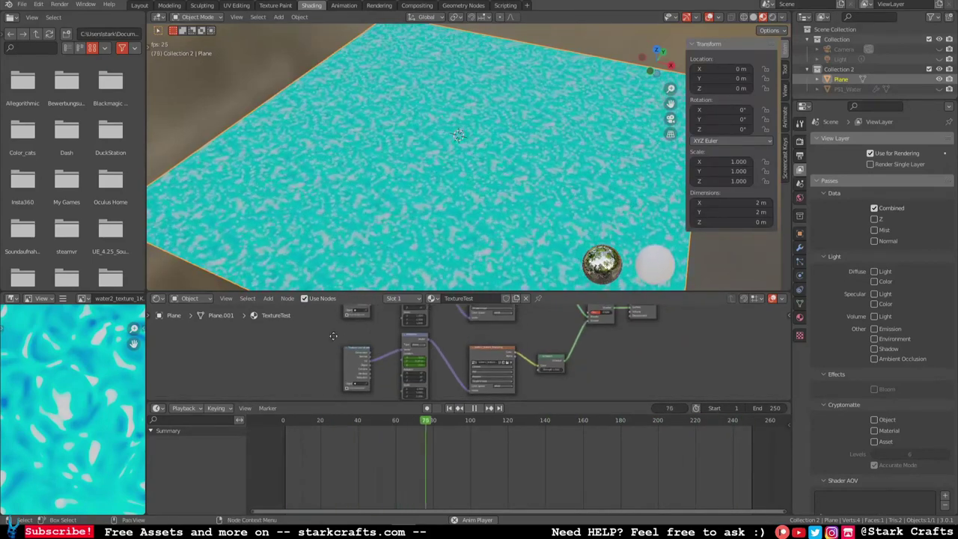
middle_click_drag(333, 335, 336, 341)
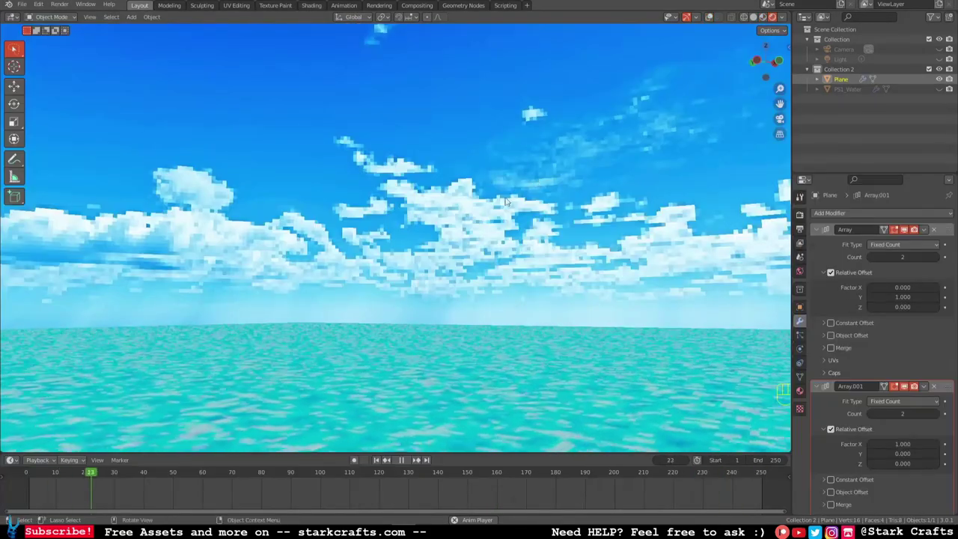
Step: Enlarge the 3D viewport by shrinking the timeline and show the scene's render properties
left_click_drag(303, 454, 303, 468)
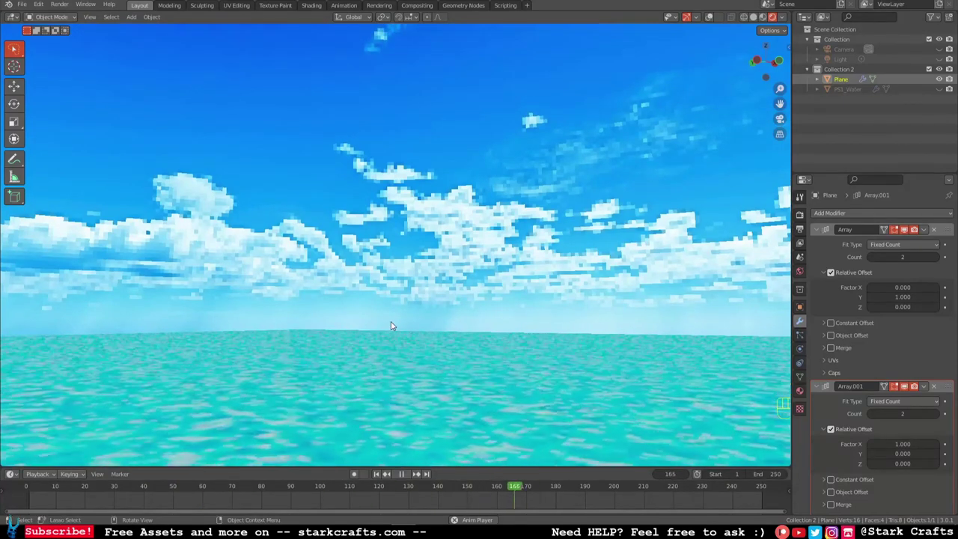
left_click(799, 214)
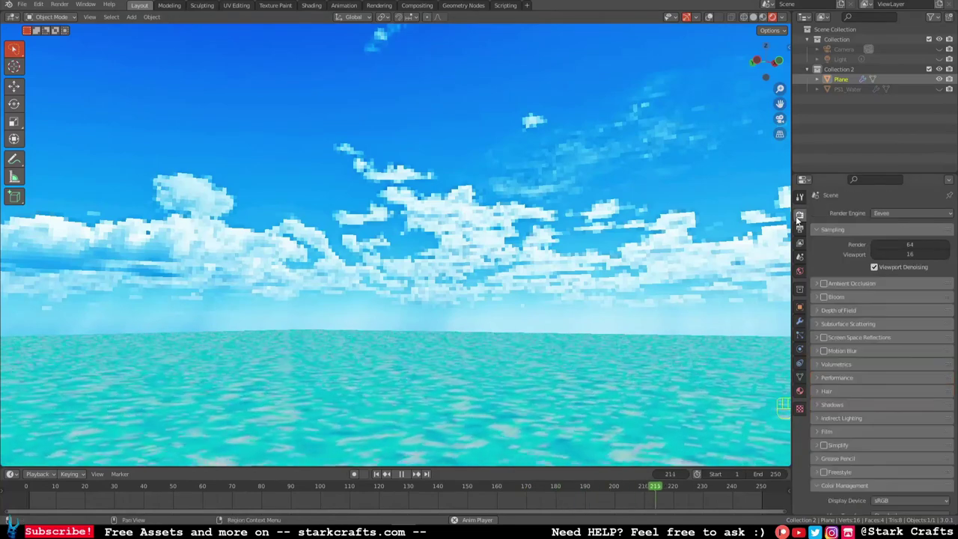